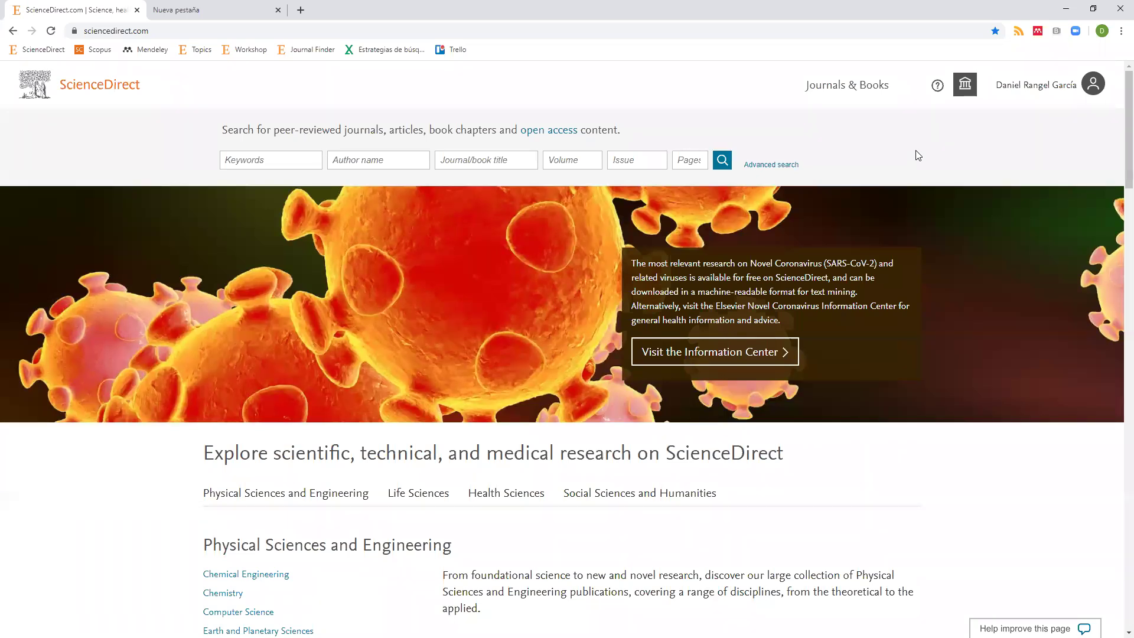
Open ScienceDirect's full catalogue of journals and books
click(835, 91)
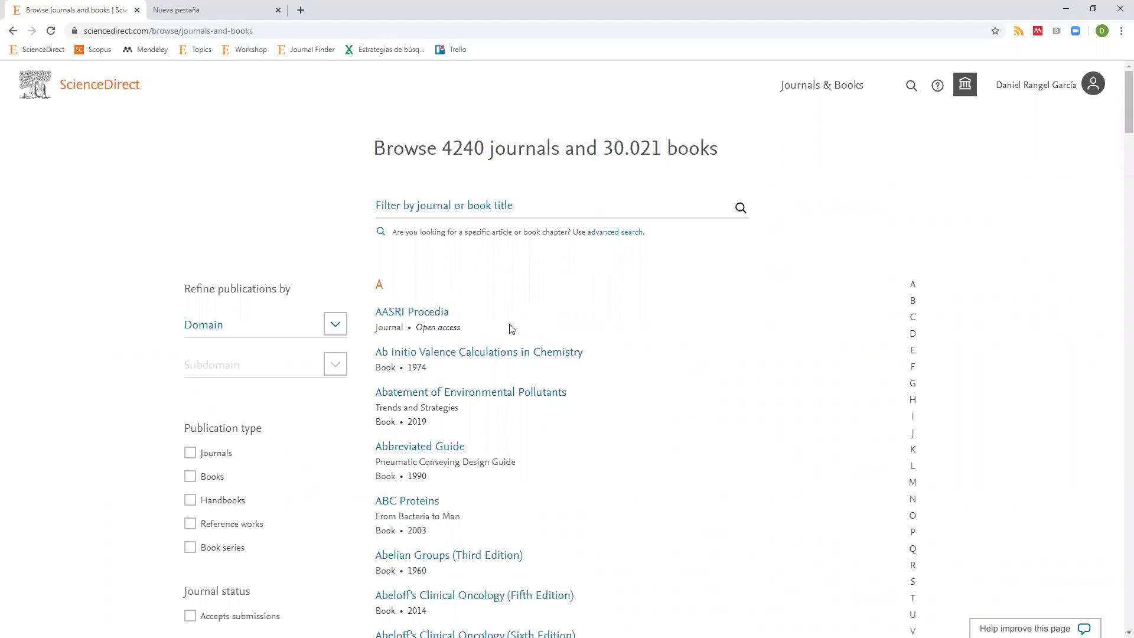
scroll(508, 327, down, 5)
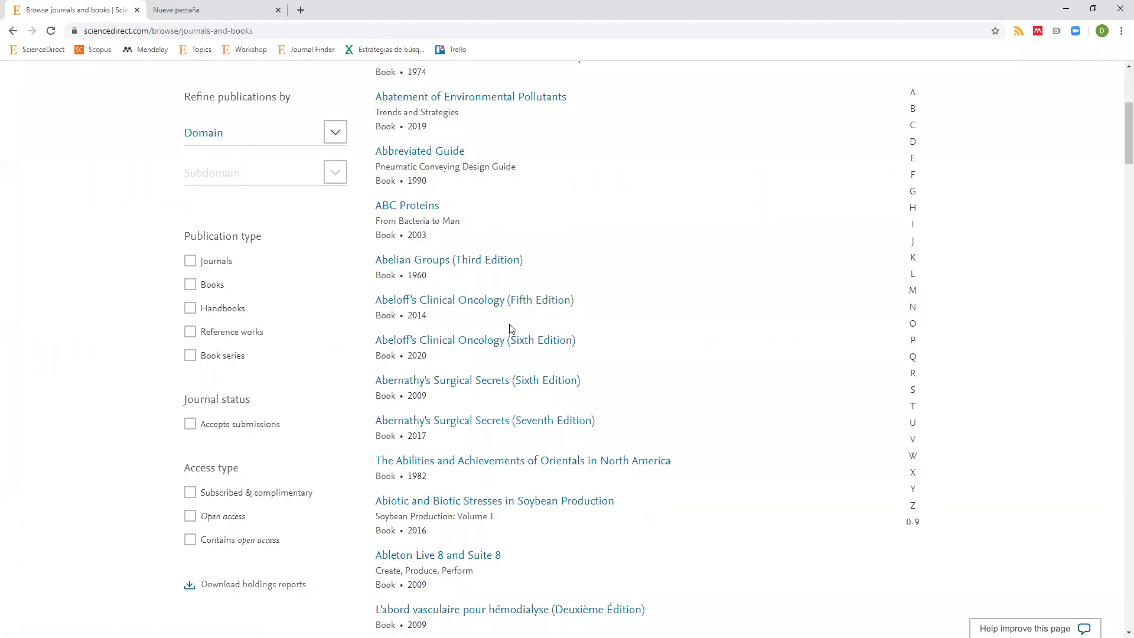
scroll(512, 328, up, 5)
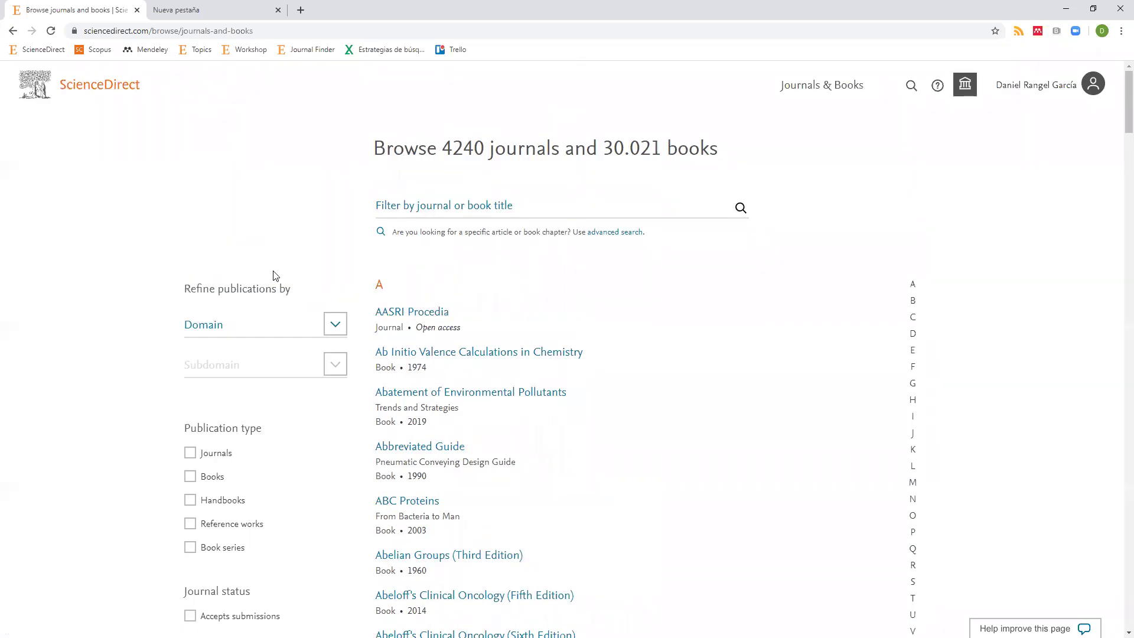
Filter the publications by the Medicine and Dentistry domain under Health Sciences
click(334, 327)
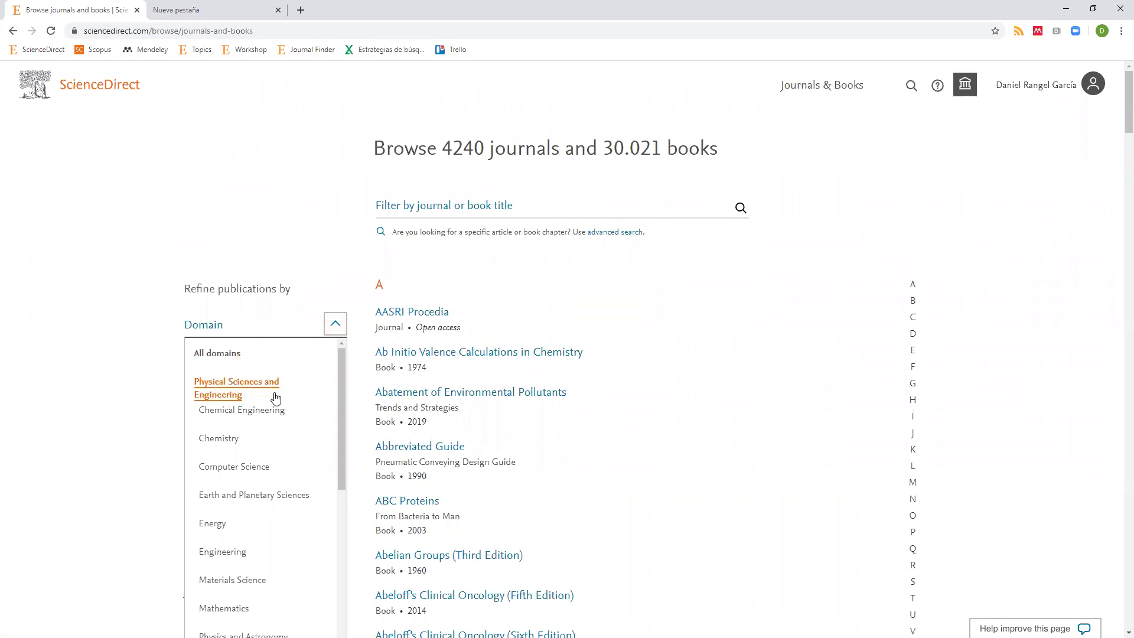
scroll(275, 398, down, 1)
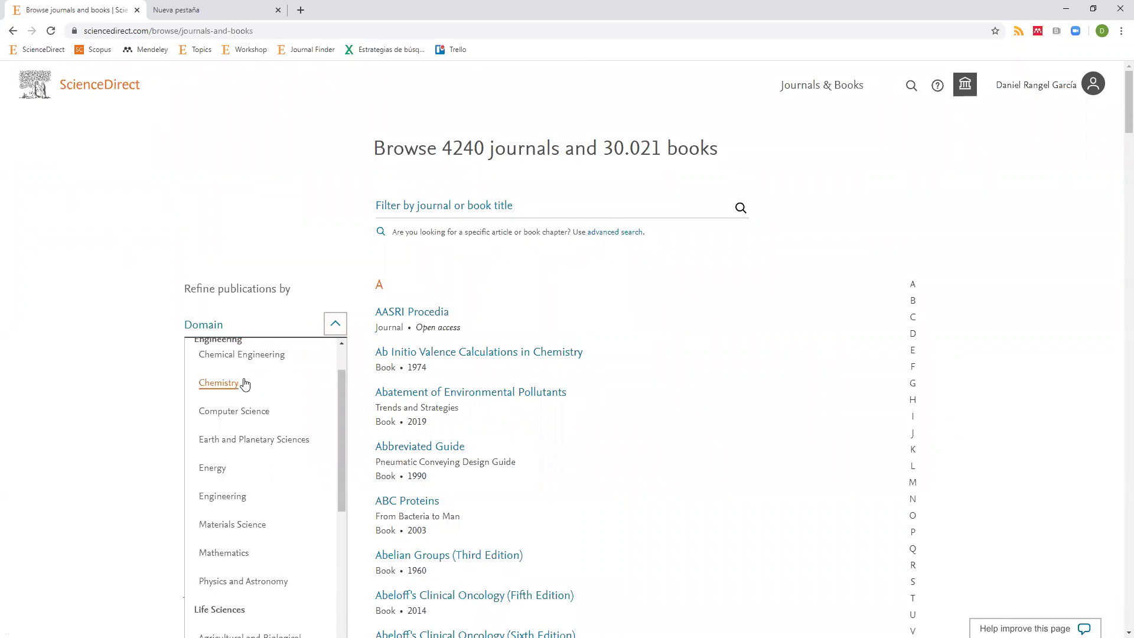
scroll(245, 384, up, 1)
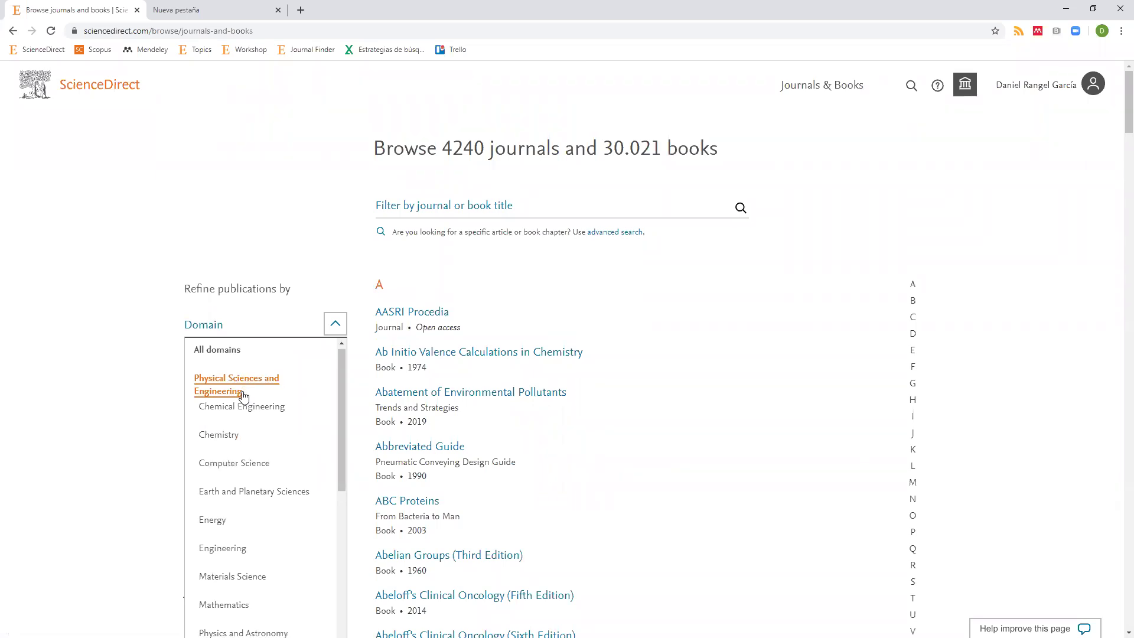
scroll(244, 396, down, 4)
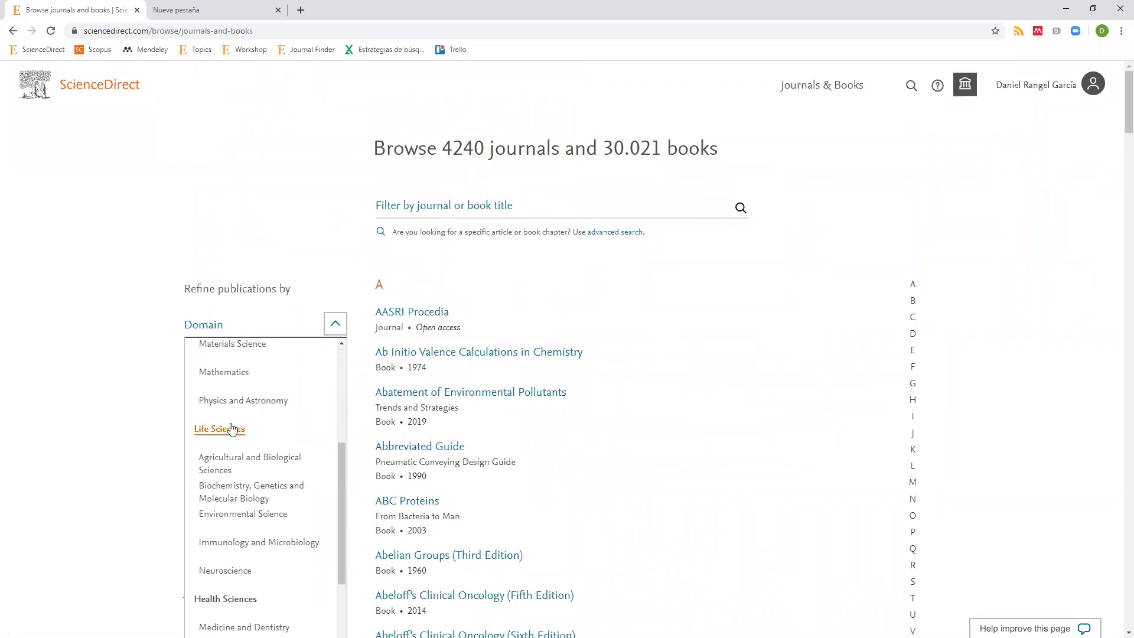
scroll(242, 430, down, 1)
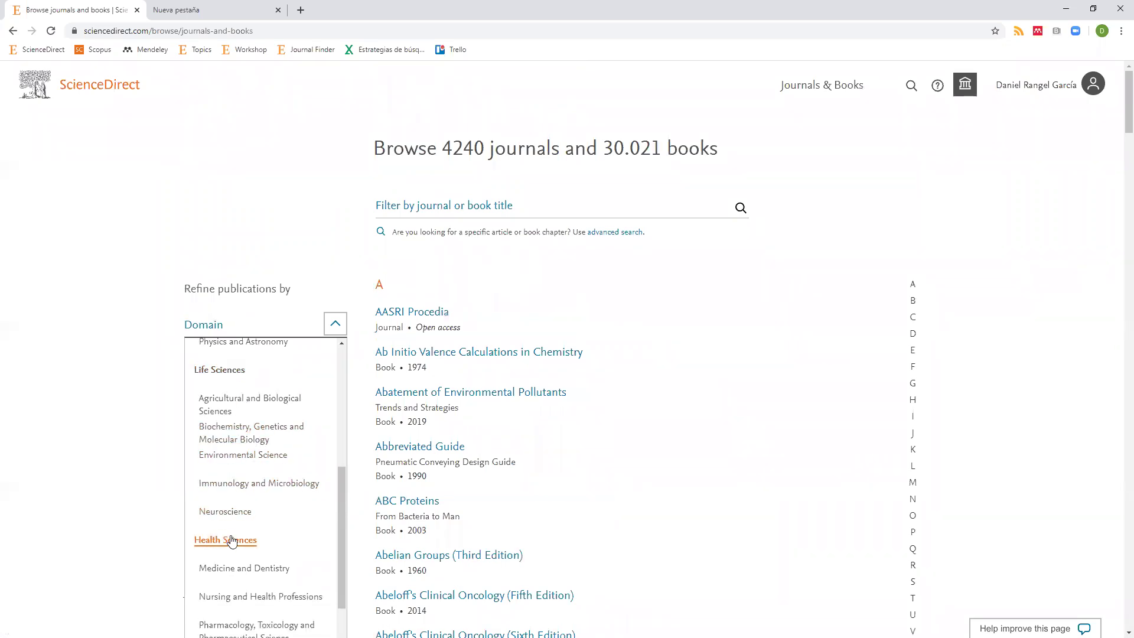
scroll(232, 540, down, 1)
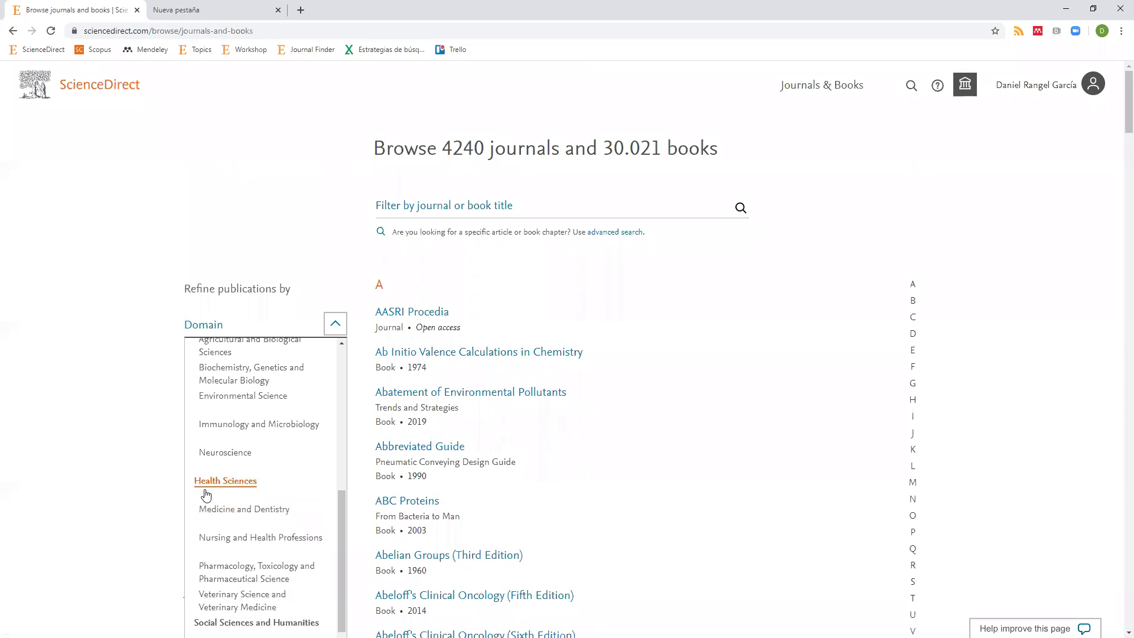
scroll(205, 486, down, 2)
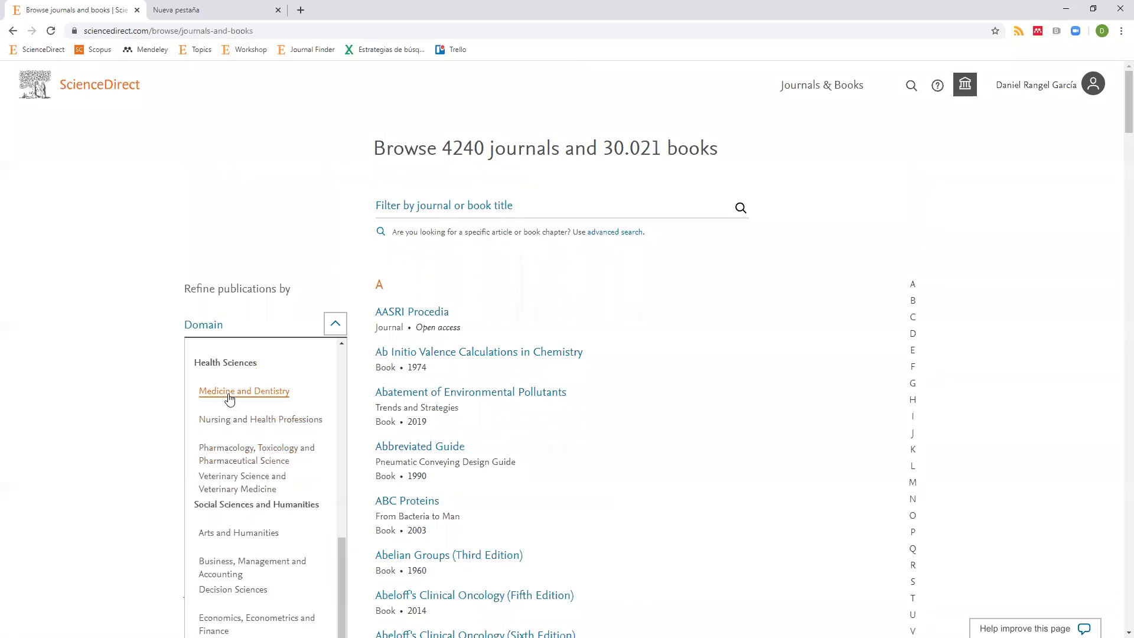
click(238, 394)
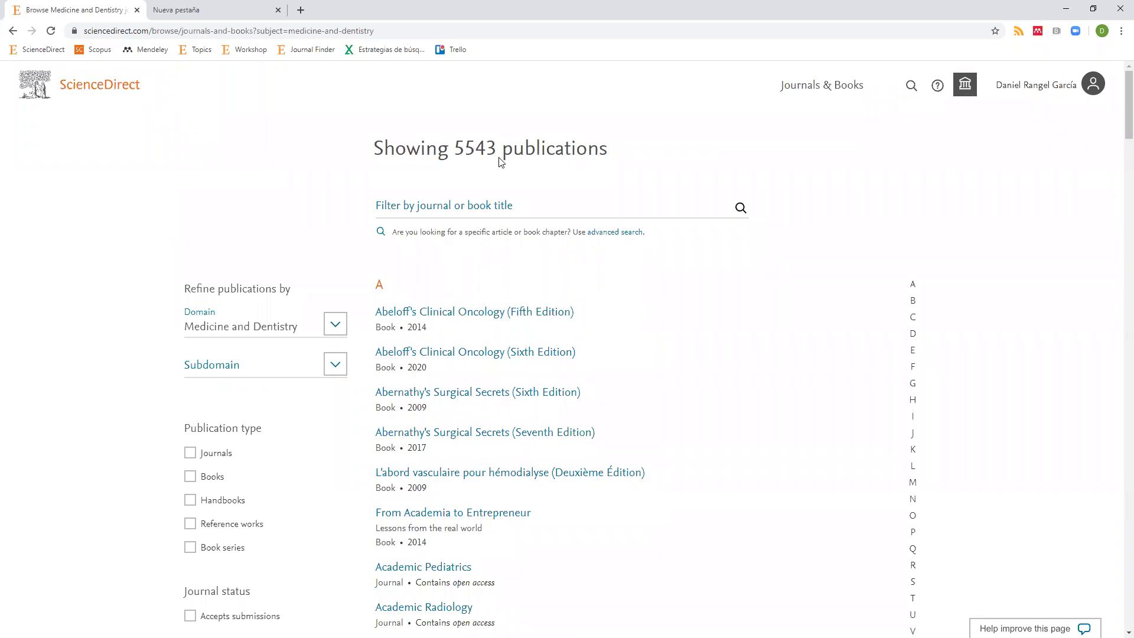
Narrow the publications to the Cardiology and Cardiovascular Medicine subdomain and to the Journals publication type
scroll(502, 301, down, 3)
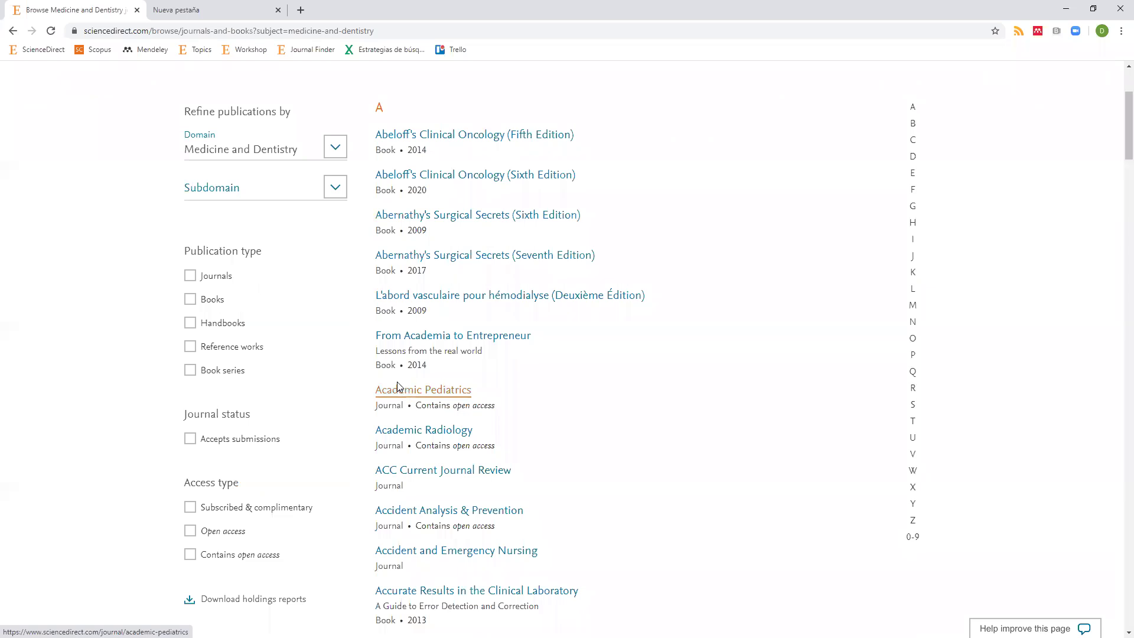
scroll(397, 383, up, 3)
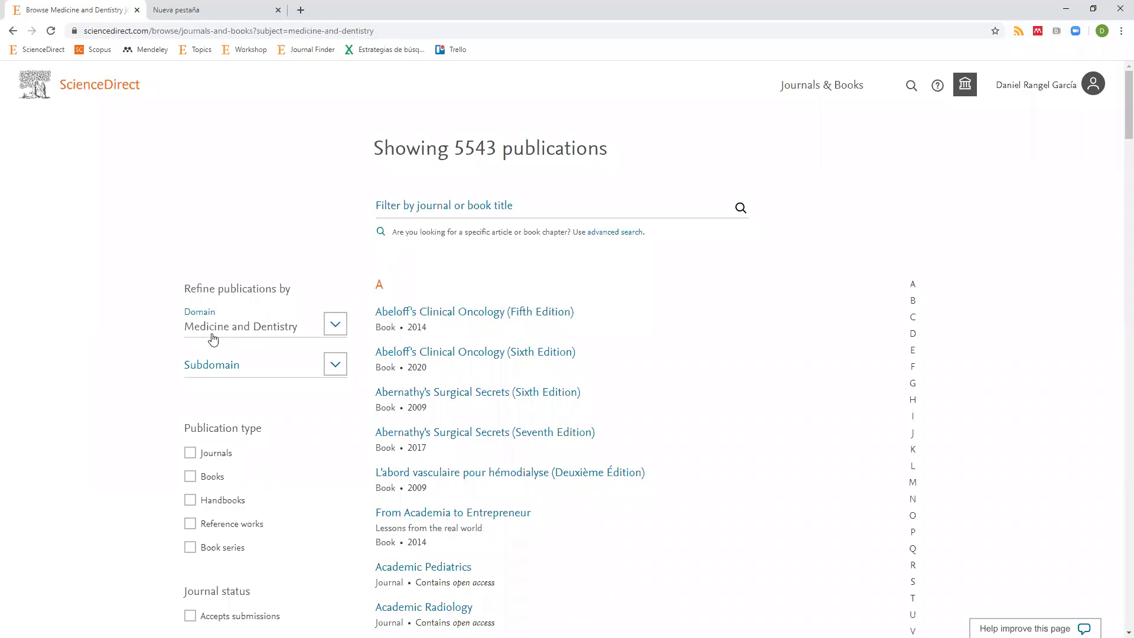
click(333, 369)
scroll(374, 460, down, 2)
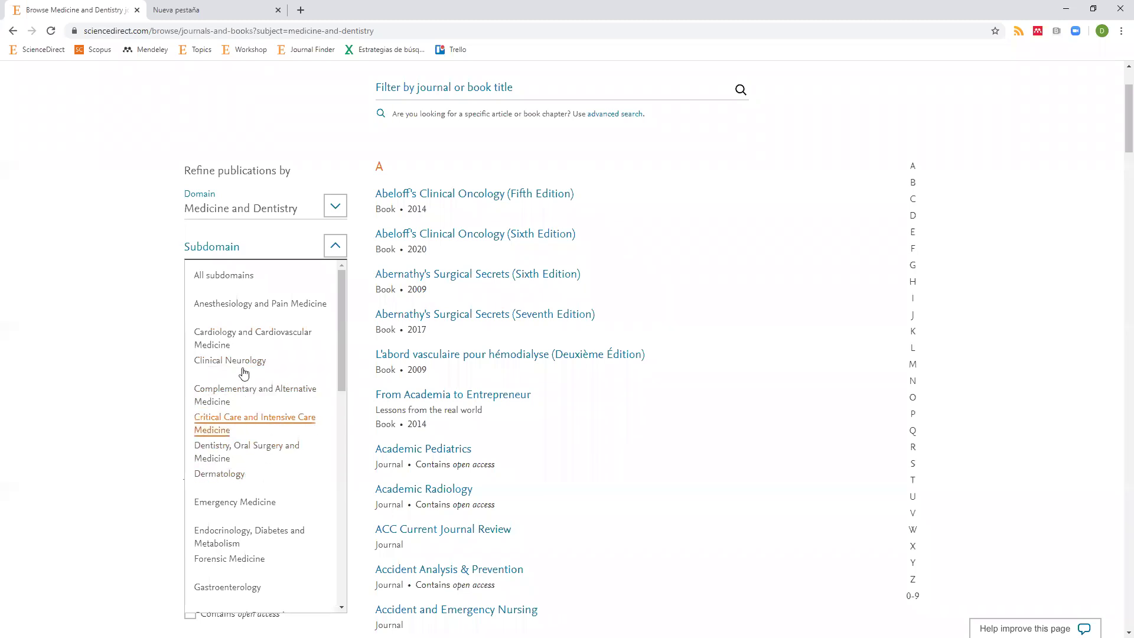
click(220, 336)
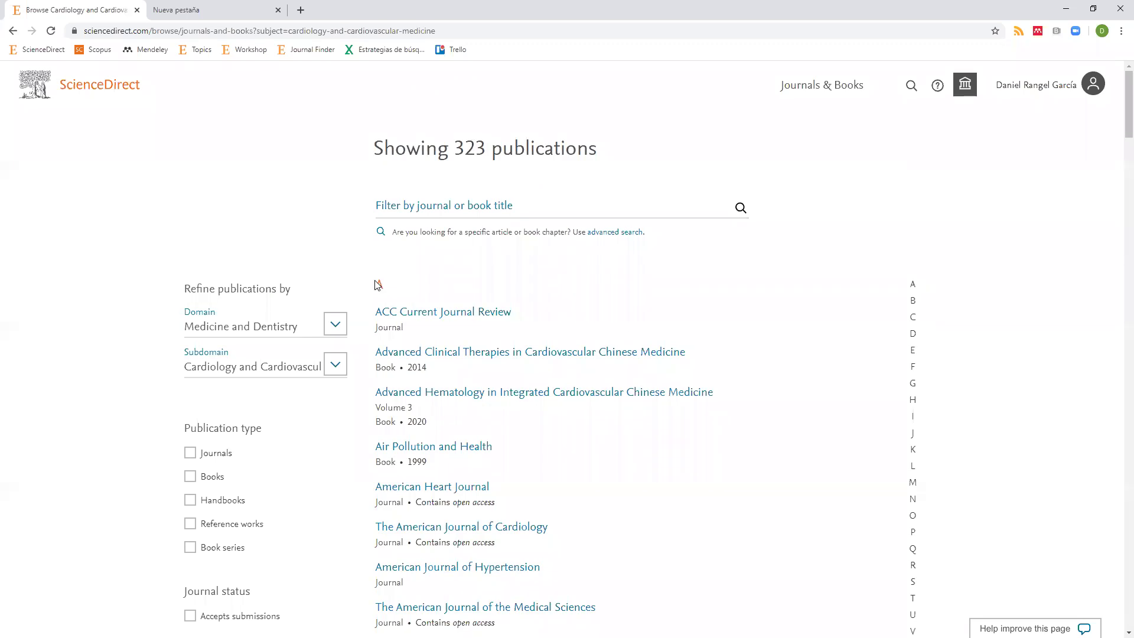
scroll(377, 286, down, 3)
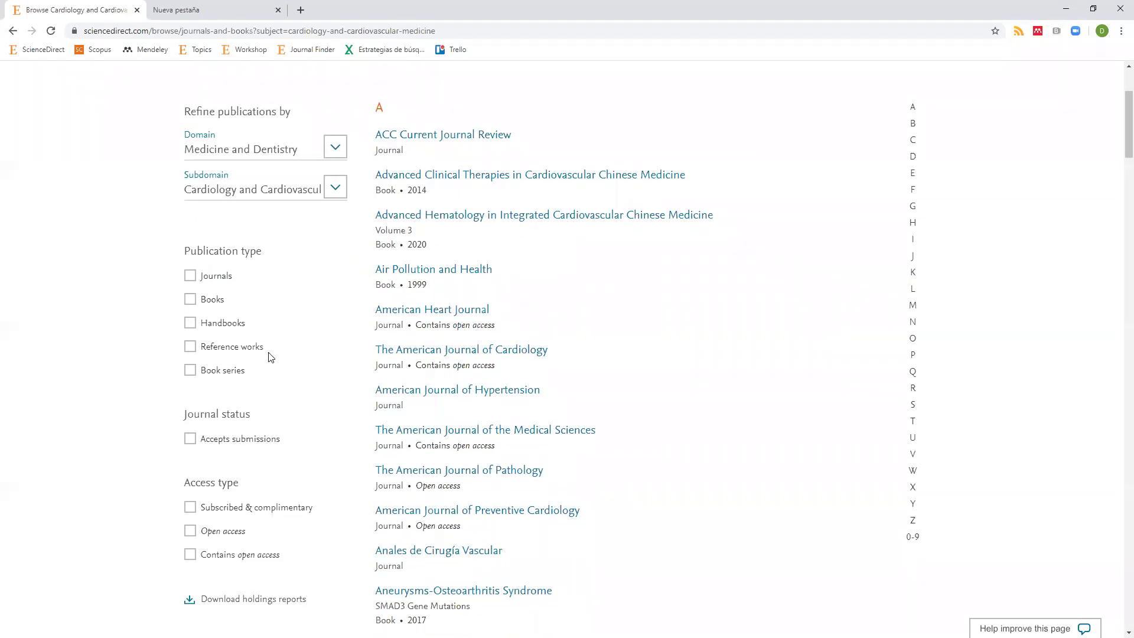
click(187, 278)
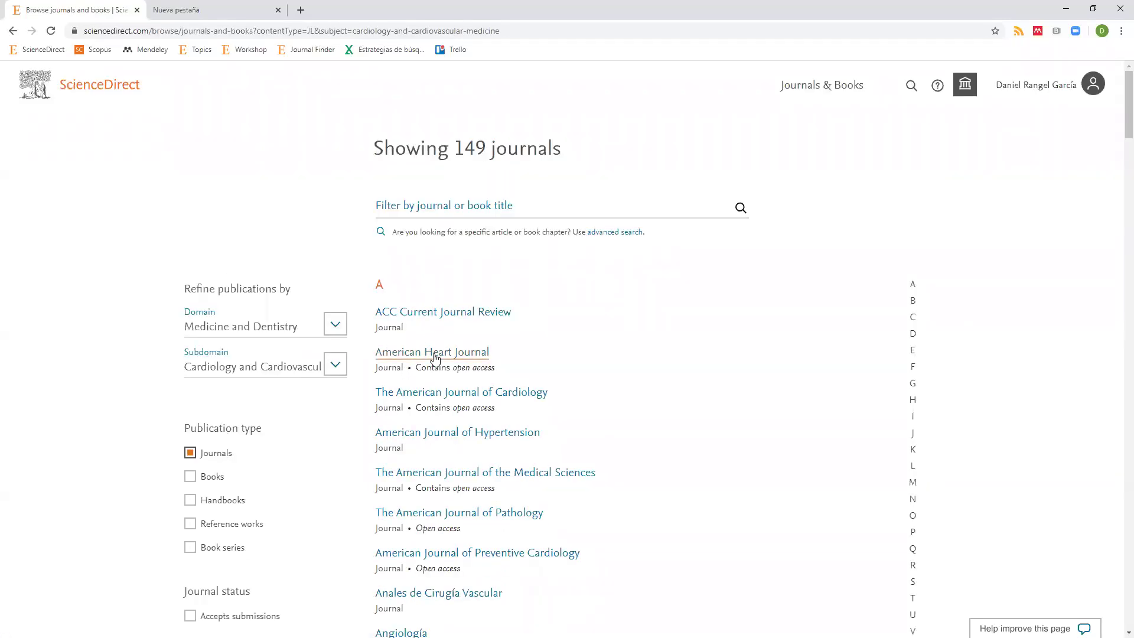
Open The American Journal of Cardiology from the filtered list and view the articles in its latest issue
scroll(434, 358, down, 3)
scroll(436, 358, down, 1)
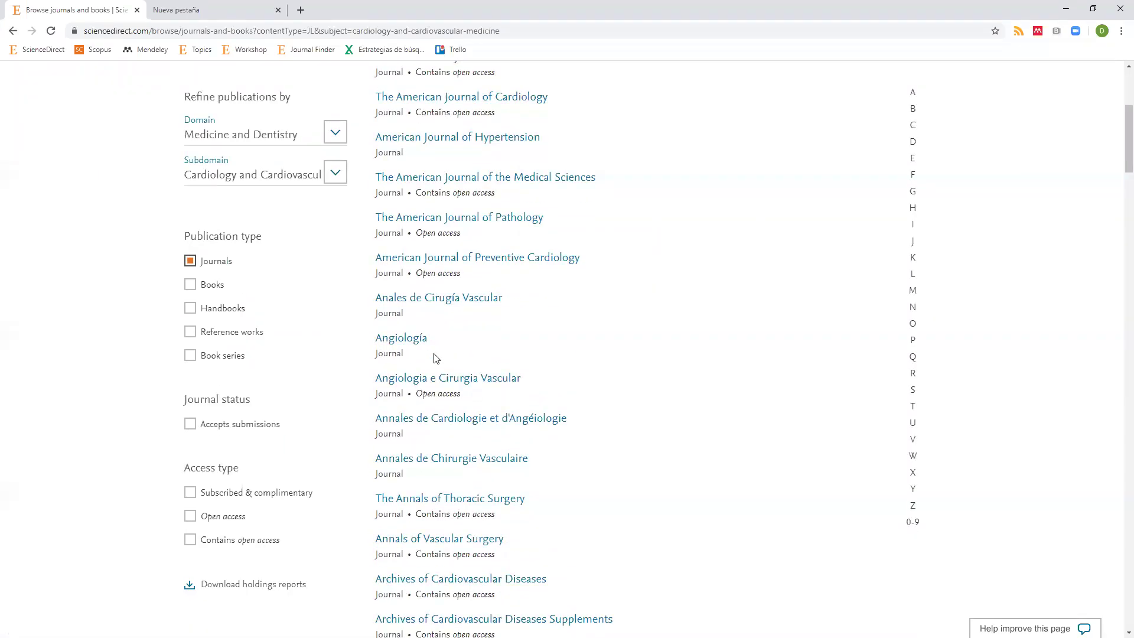
scroll(436, 358, up, 3)
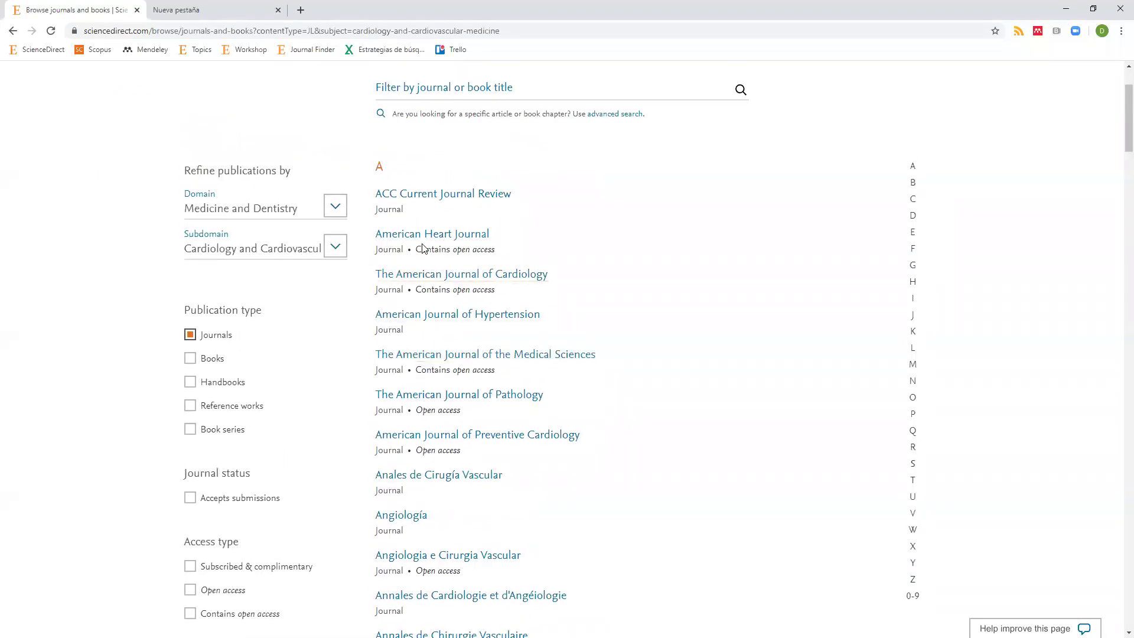
click(460, 277)
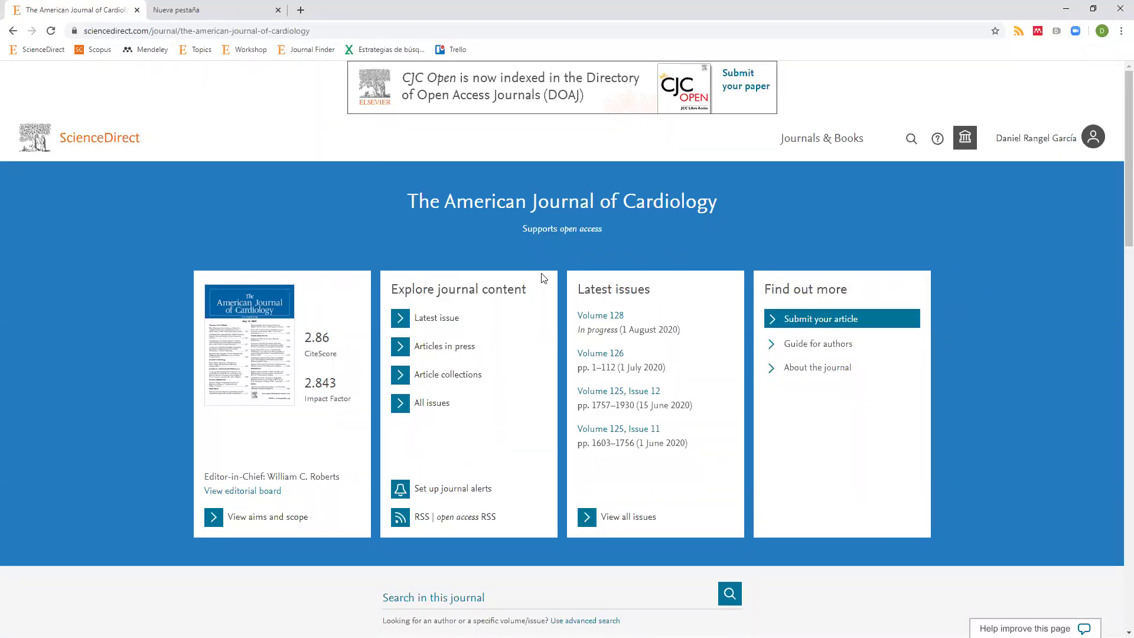
double_click(674, 332)
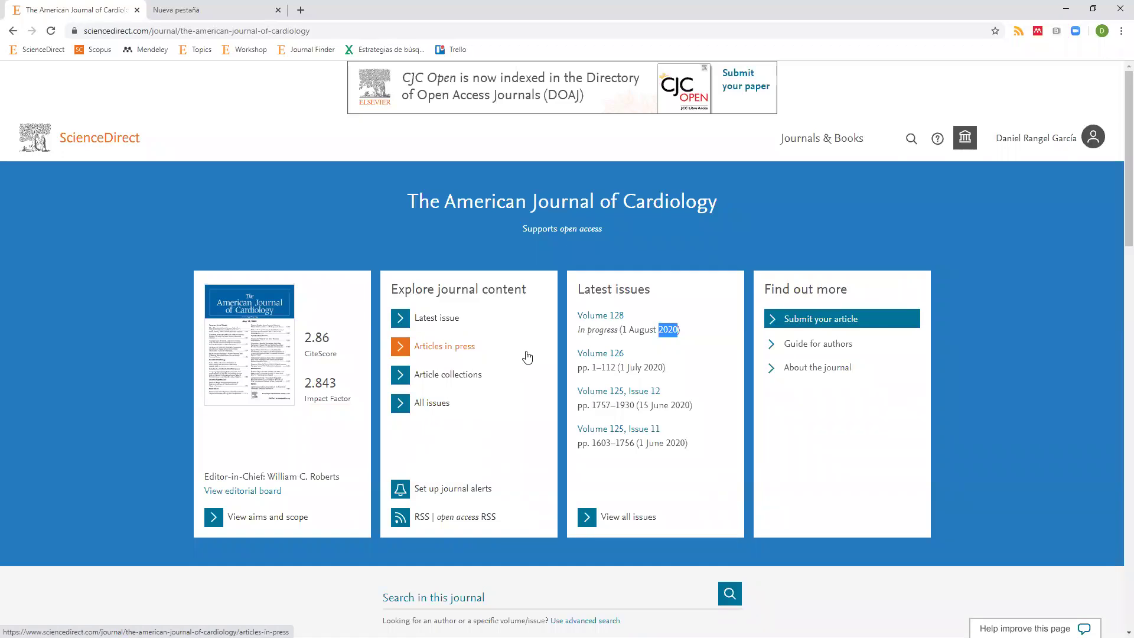
click(437, 322)
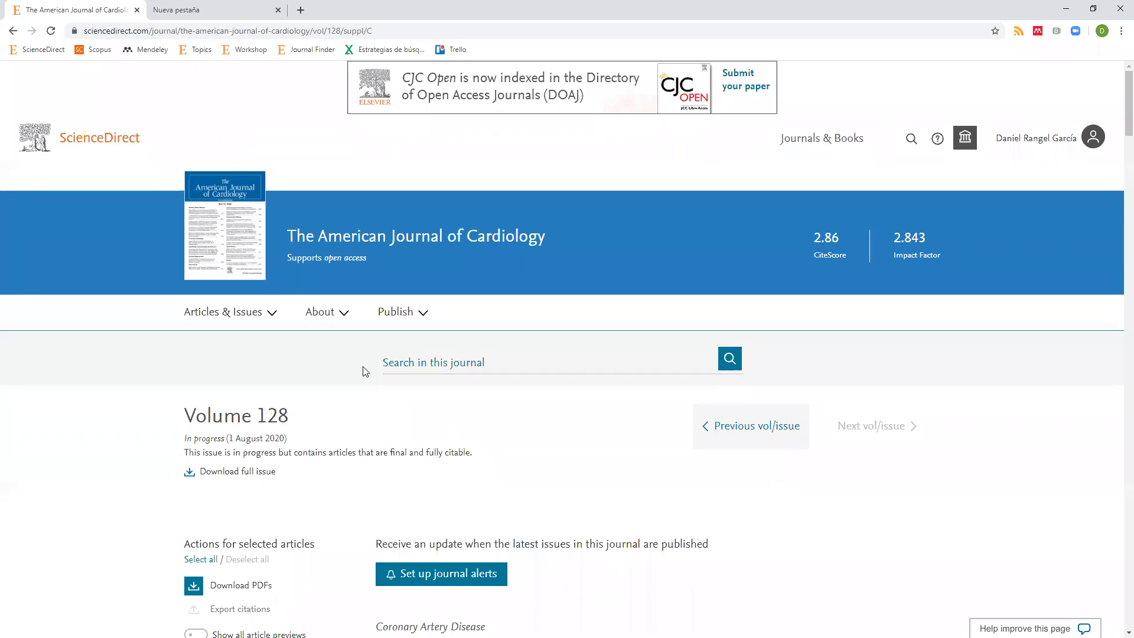
scroll(380, 362, down, 7)
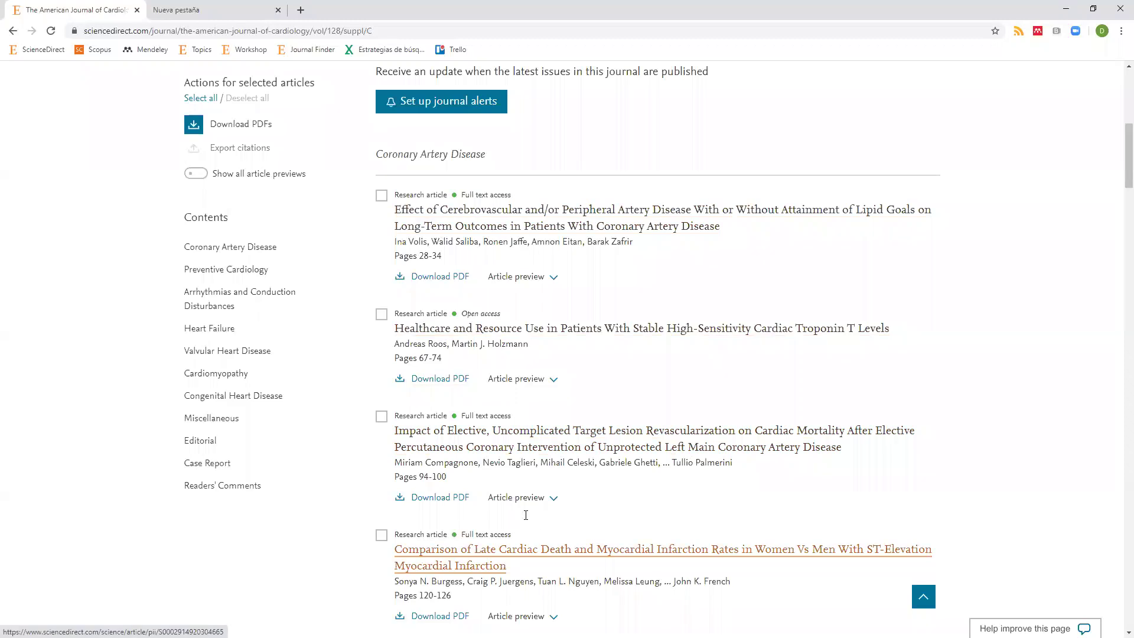
Start a journal alert that follows the tables of contents, then dismiss it without saving
scroll(384, 310, up, 3)
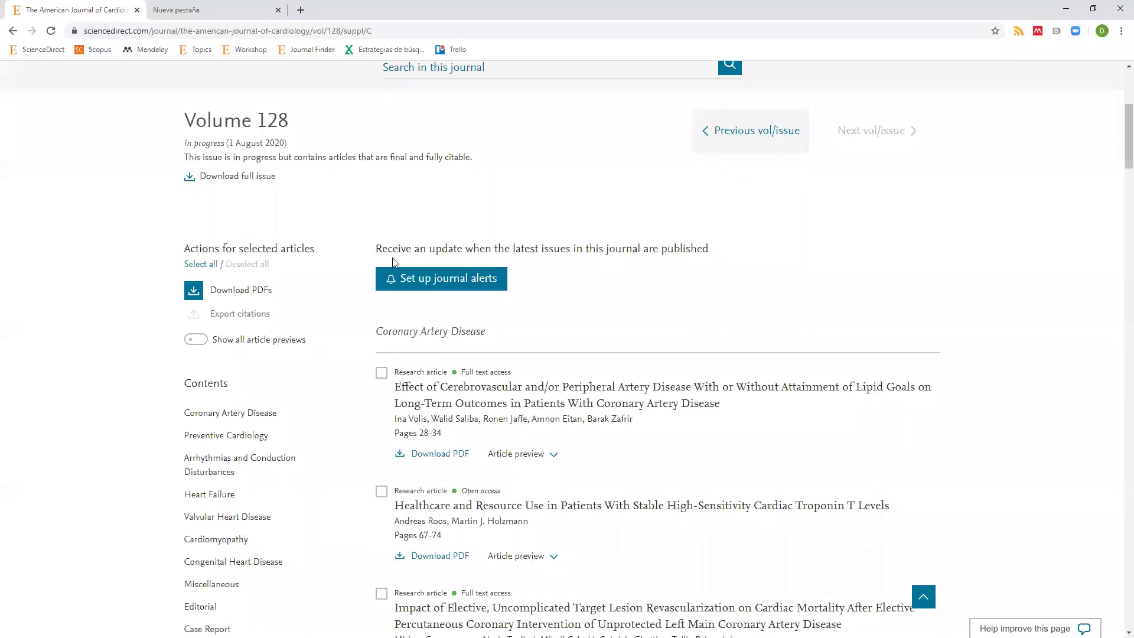
click(420, 286)
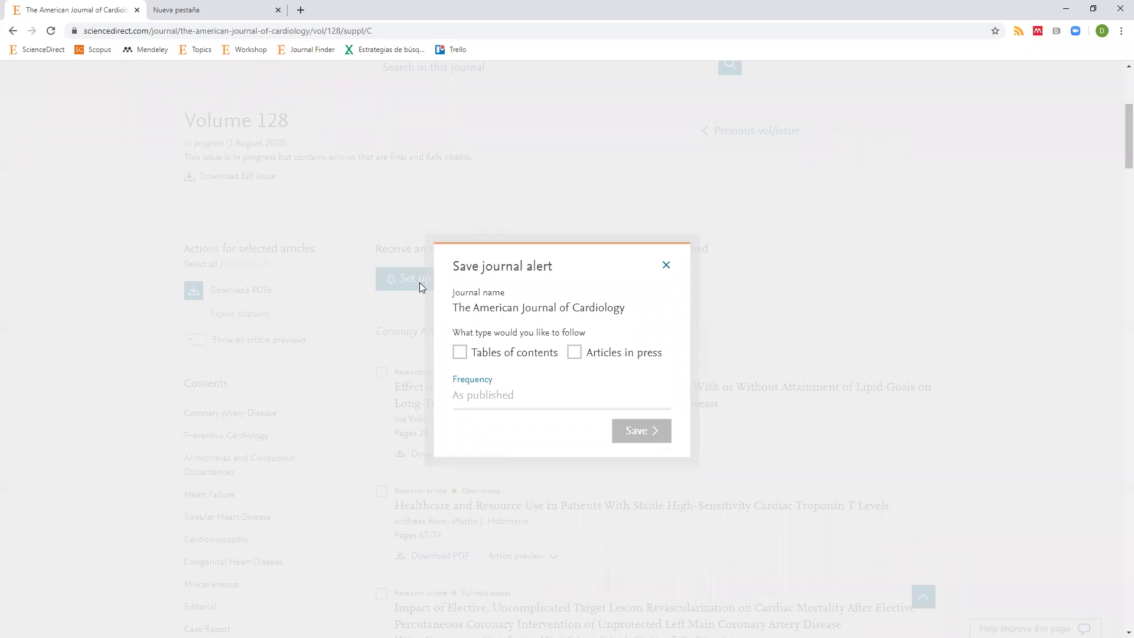
click(461, 356)
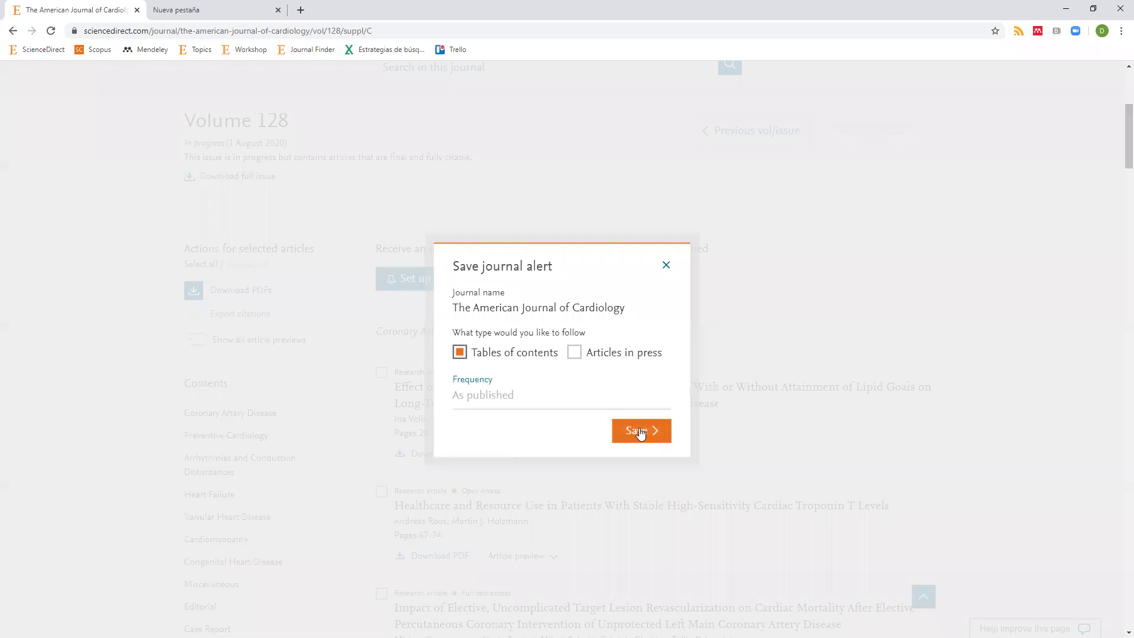
click(665, 263)
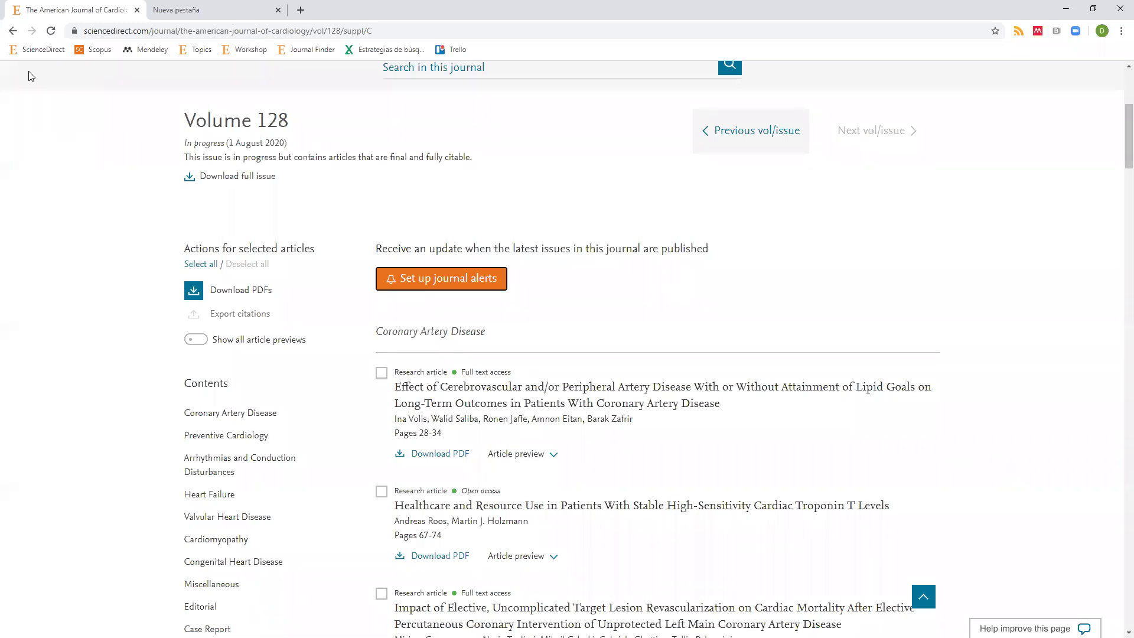
Return to the filtered cardiology journal list, limit it to journals that accept submissions, and look through the list
click(12, 31)
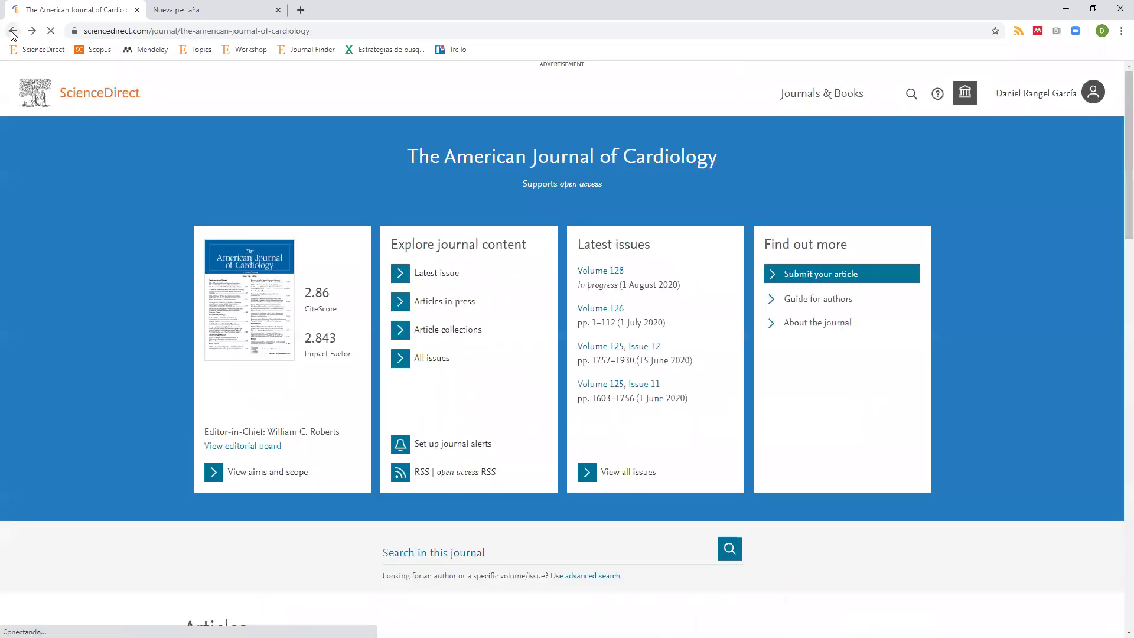
click(13, 31)
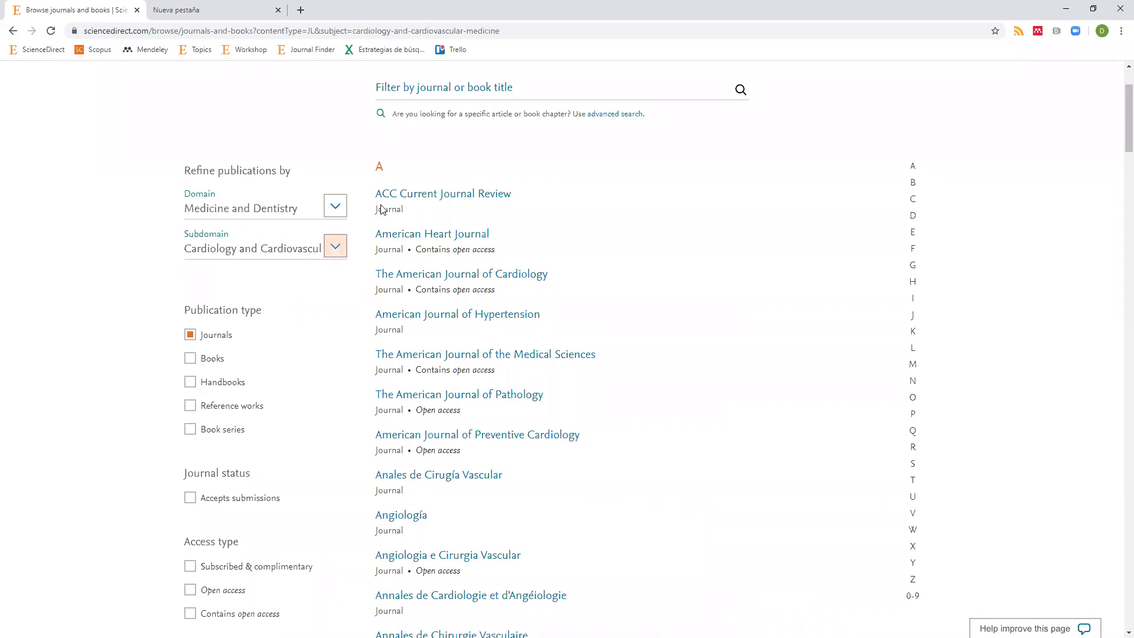
scroll(319, 329, down, 1)
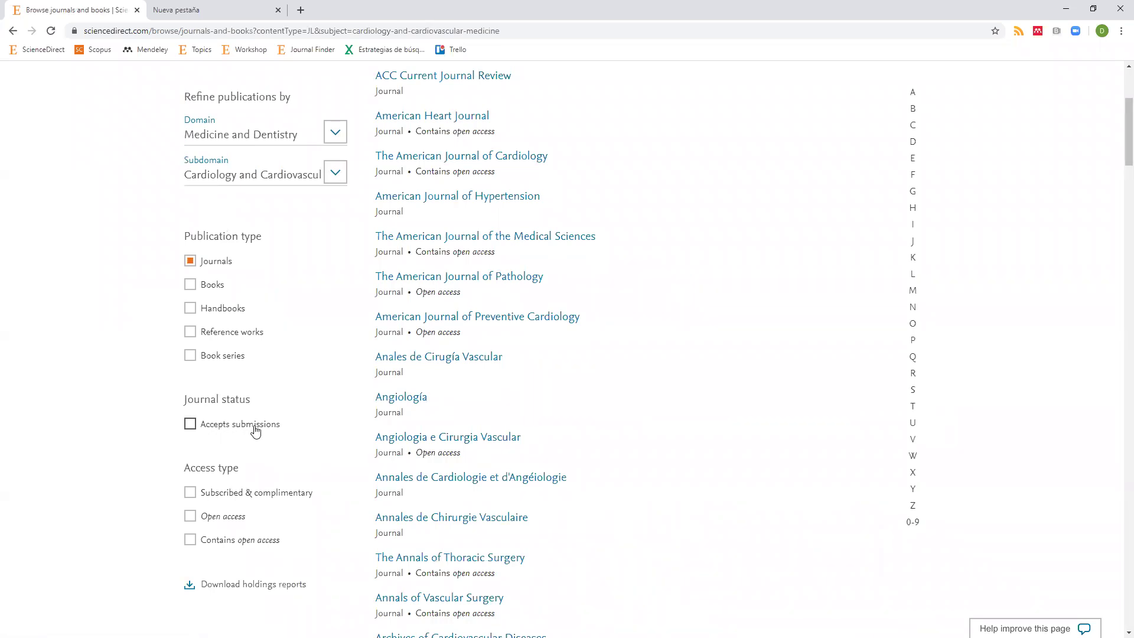
click(190, 425)
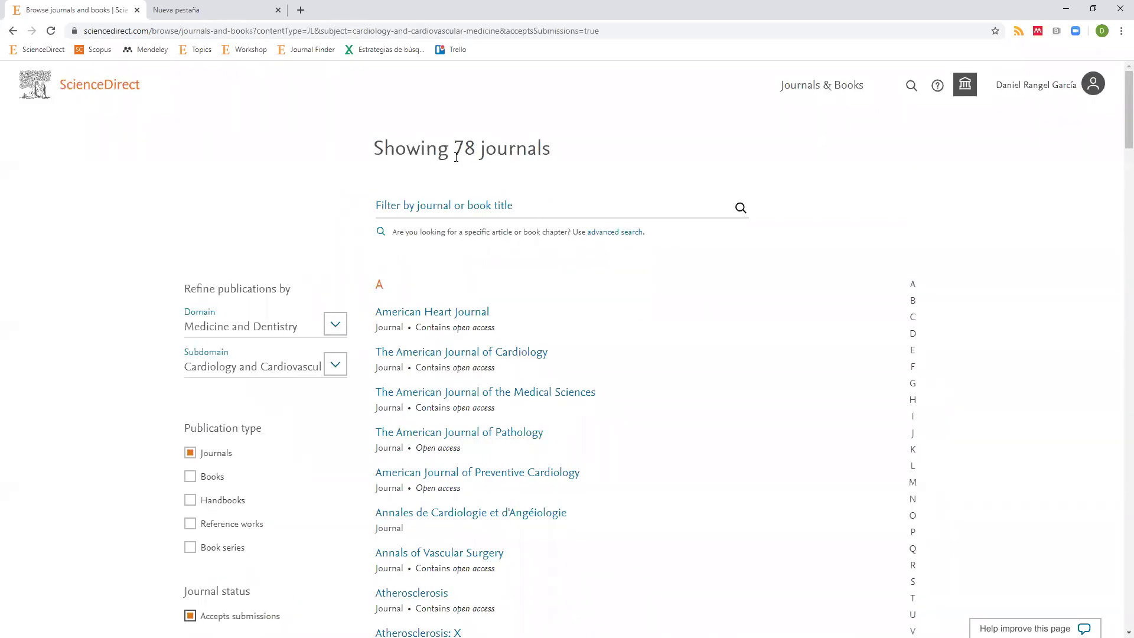
scroll(447, 319, down, 6)
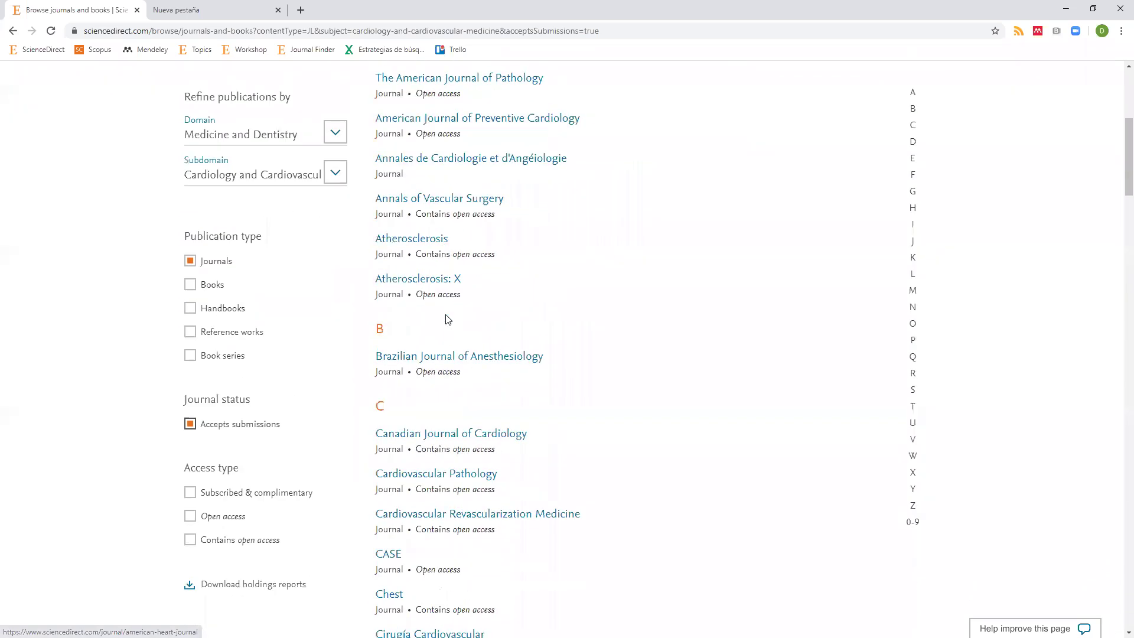
scroll(447, 319, down, 6)
scroll(447, 319, up, 6)
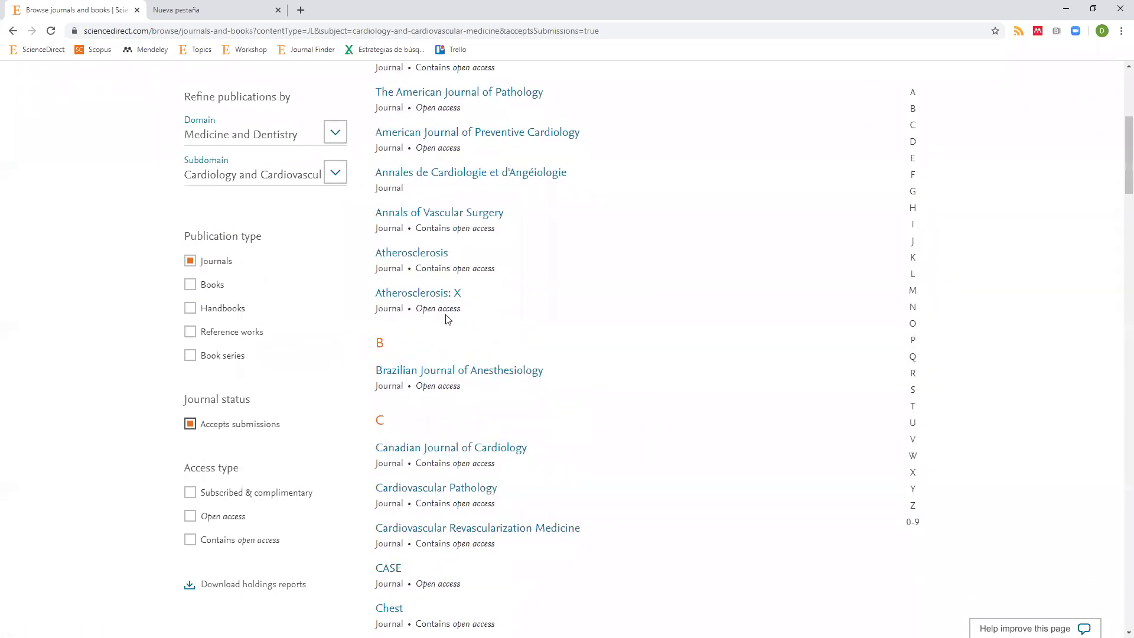
scroll(448, 319, up, 6)
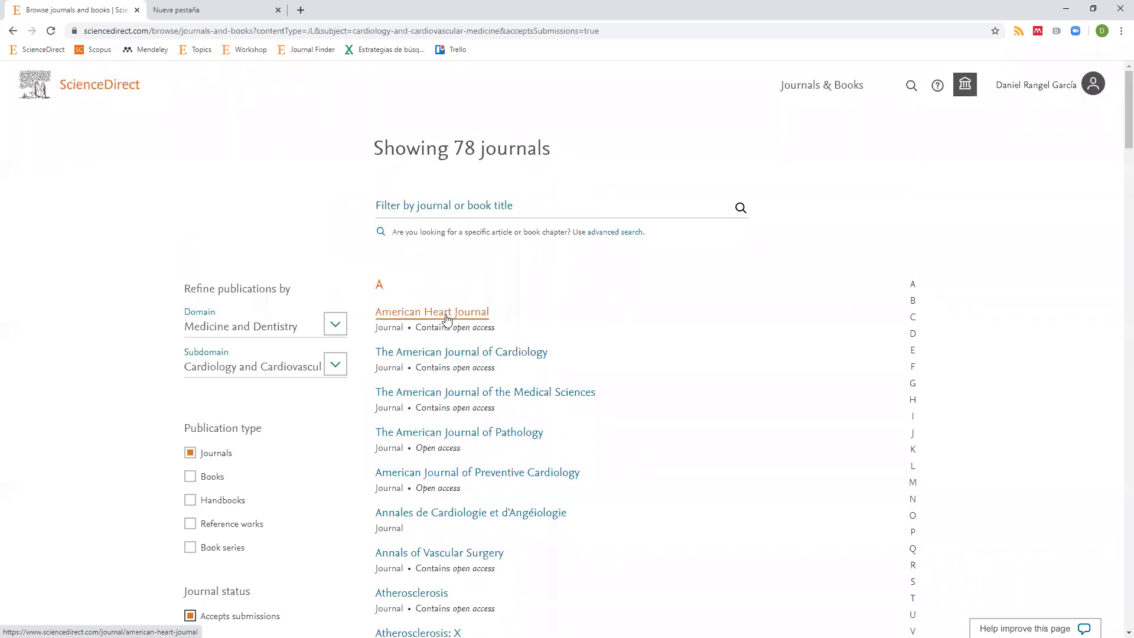
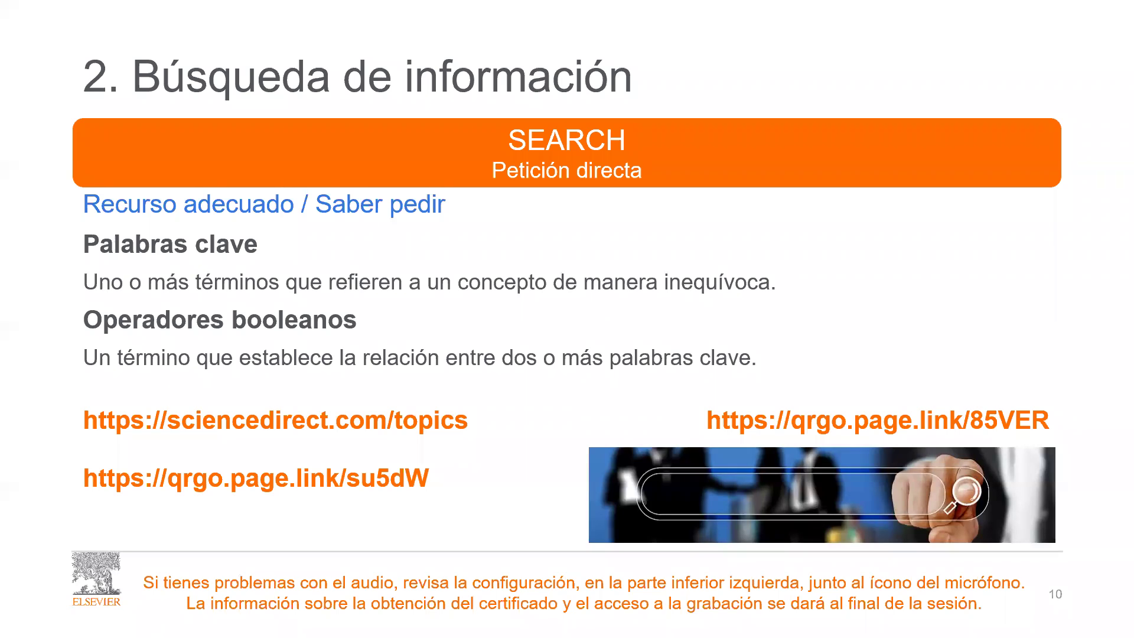
click(612, 325)
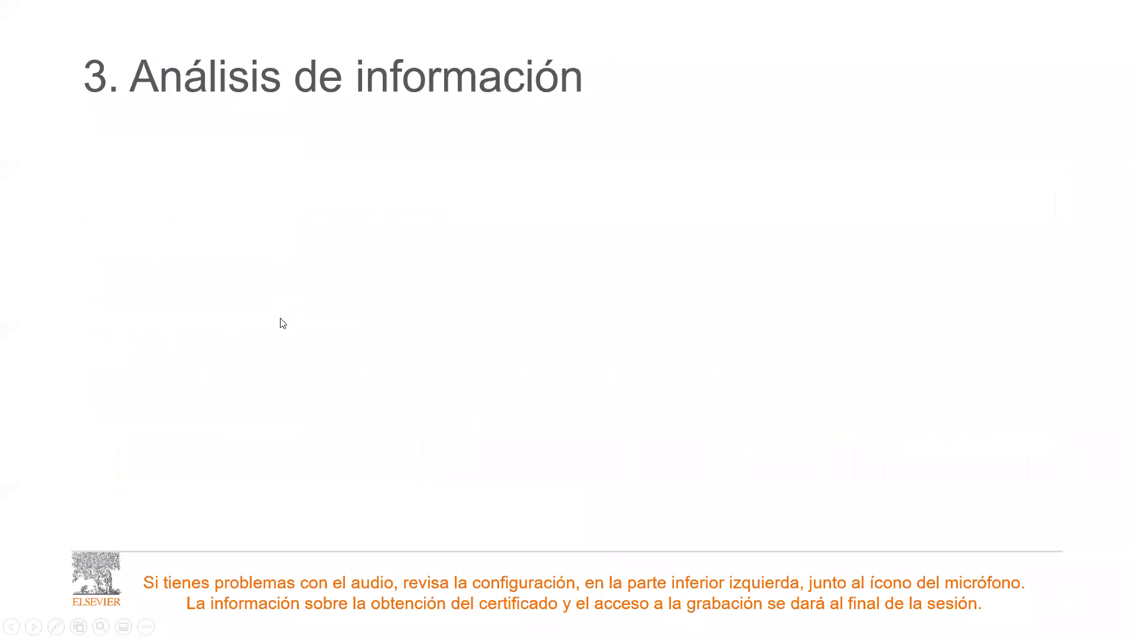
Switch to the browser, go to ScienceDirect's home page and open the Scopus document search in the second tab
key(alt+Tab)
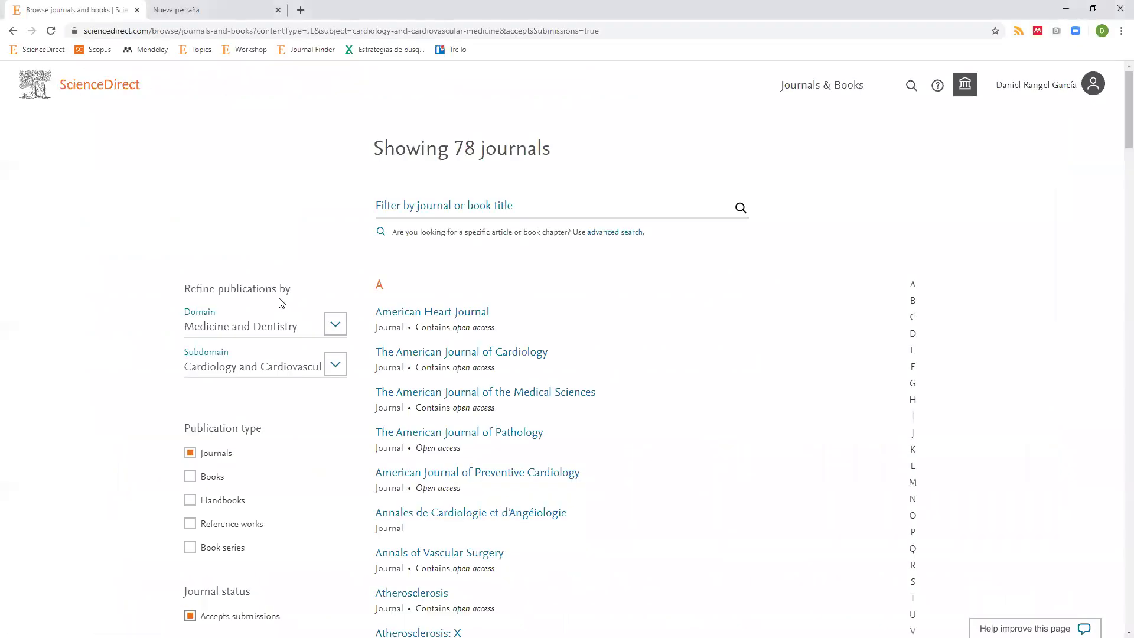
click(80, 92)
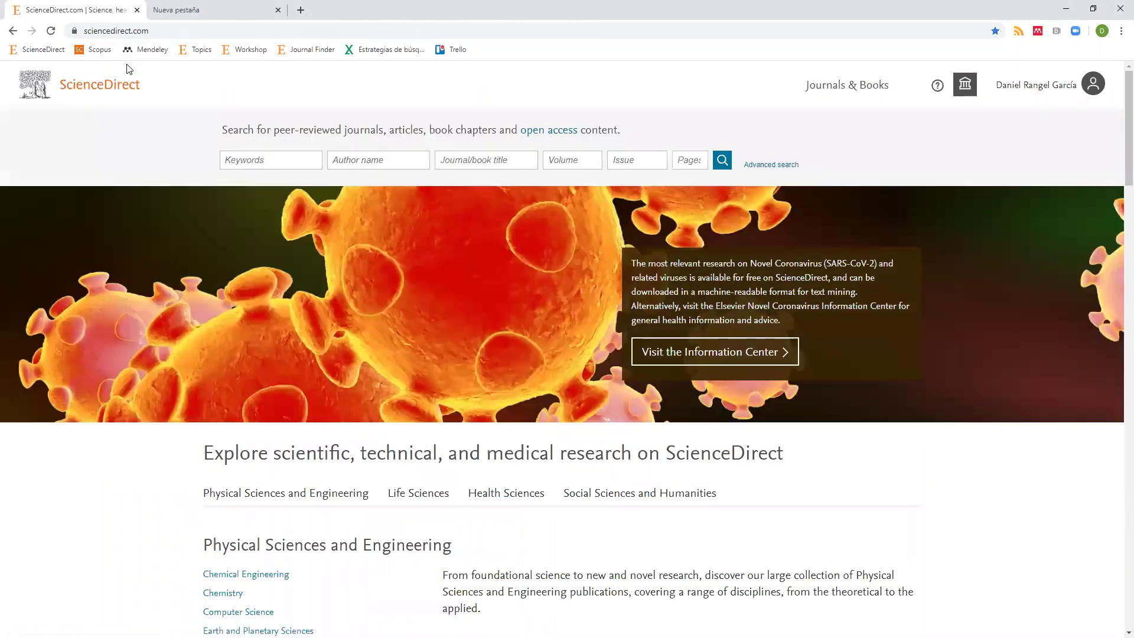
click(173, 11)
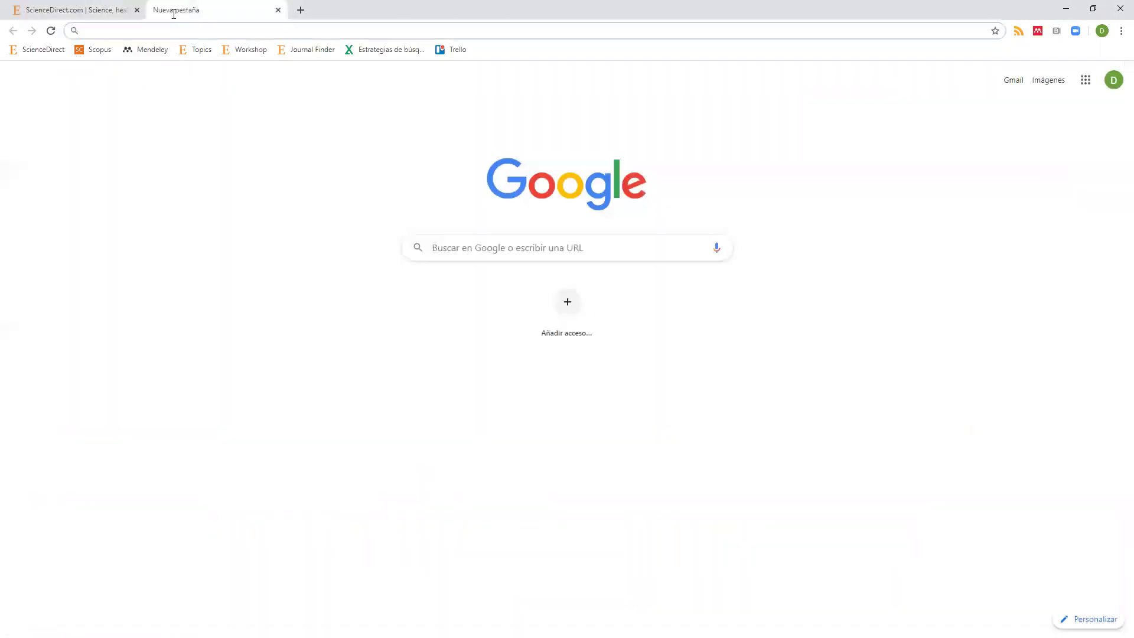
click(100, 52)
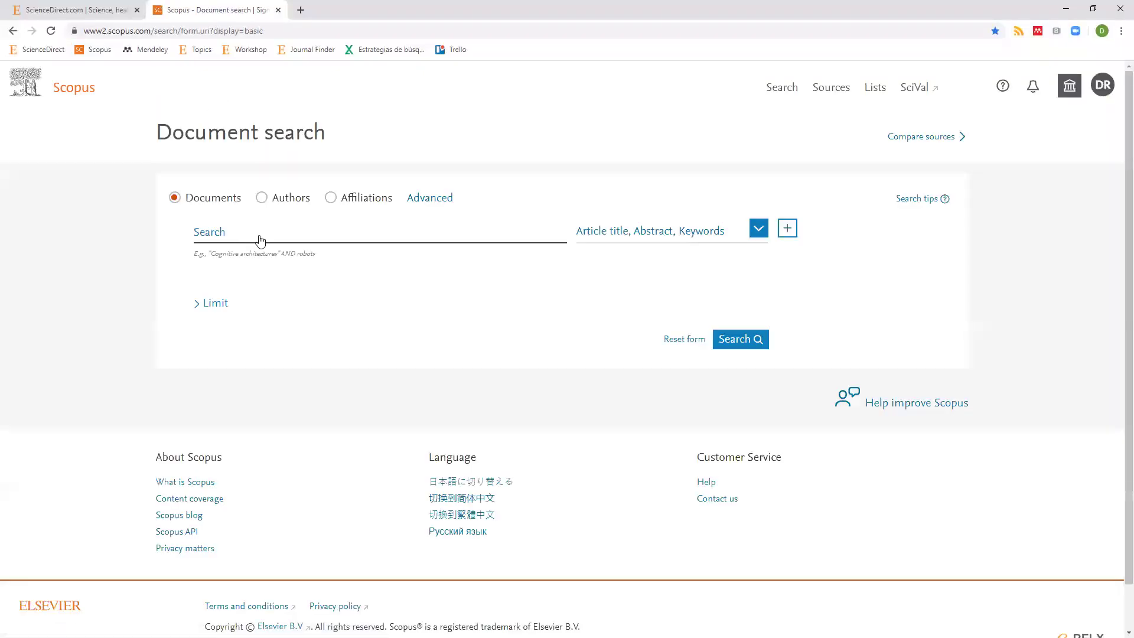
click(84, 13)
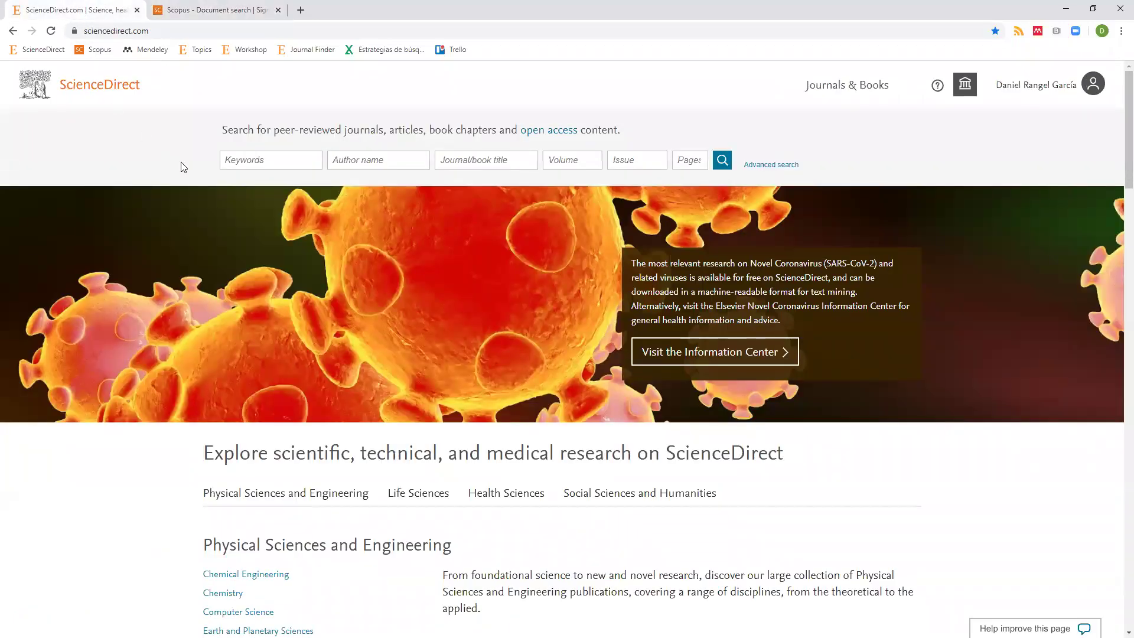
click(263, 160)
click(202, 11)
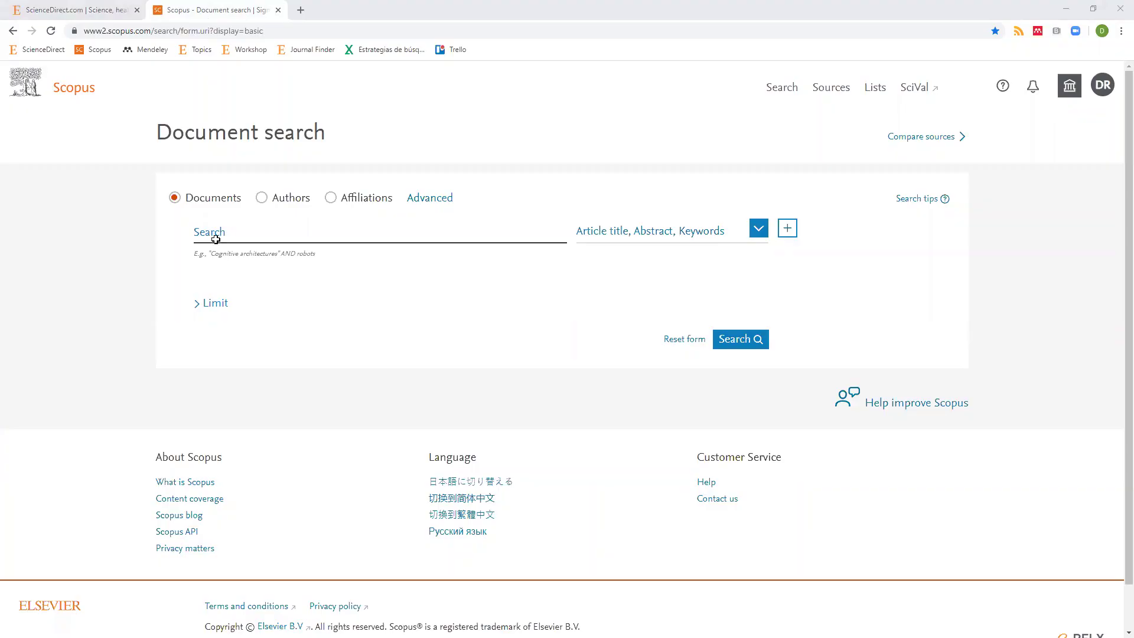
Switch to the Estrategias de búsqueda 2.0 workbook in Excel and enter anatomia, tendencias and moda as keywords 1 to 3
key(alt+Tab)
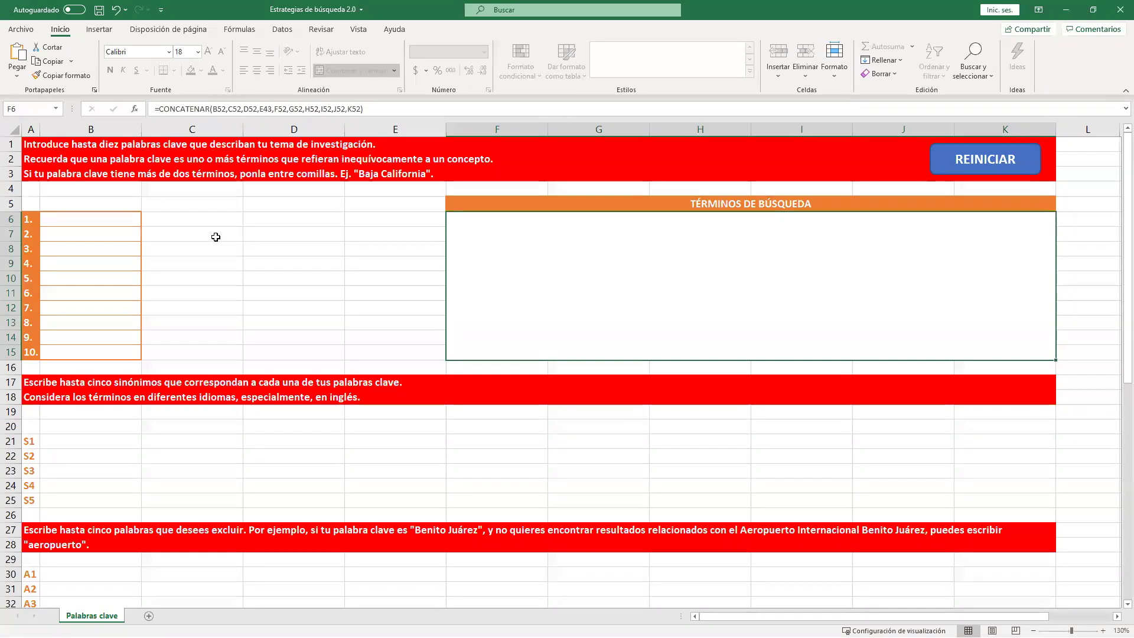
click(123, 220)
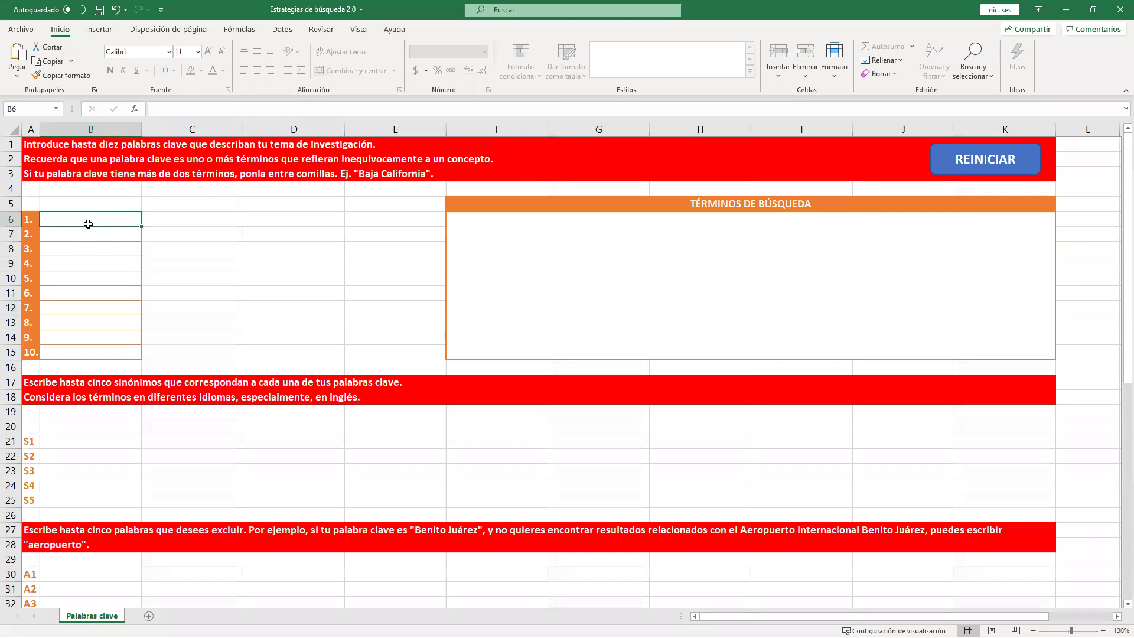
text(anatomia)
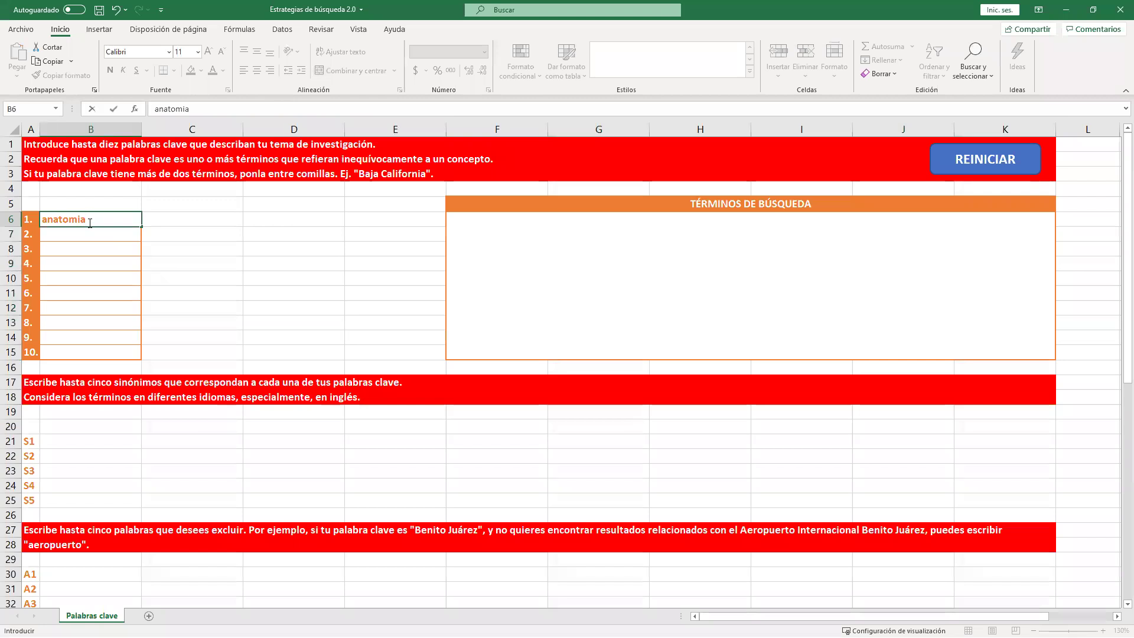
key(Return)
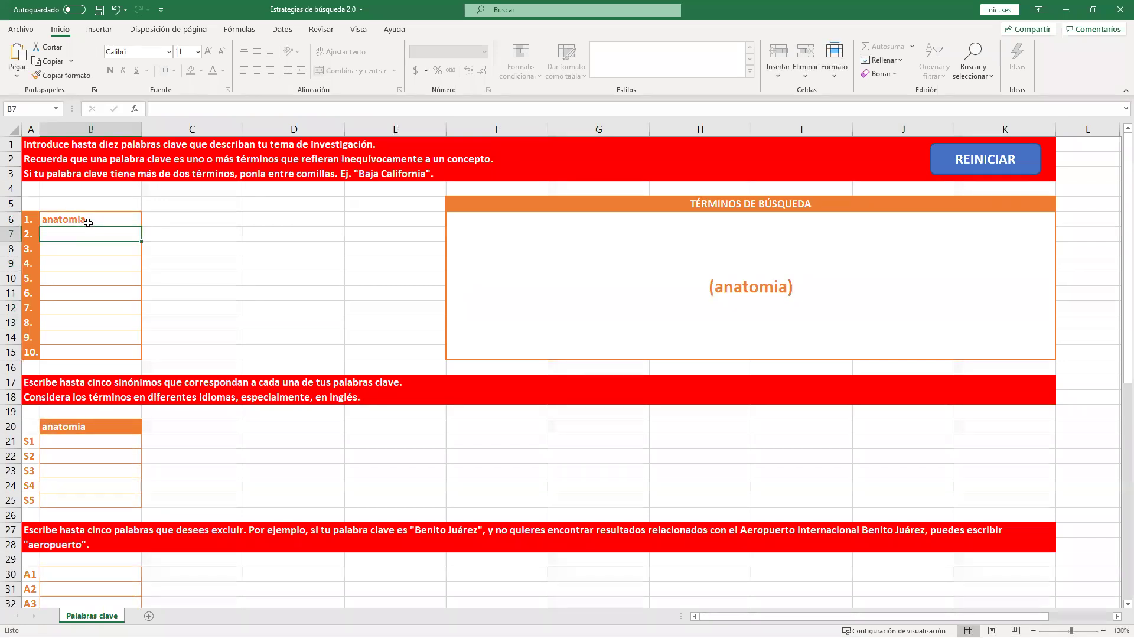
text(tendencias)
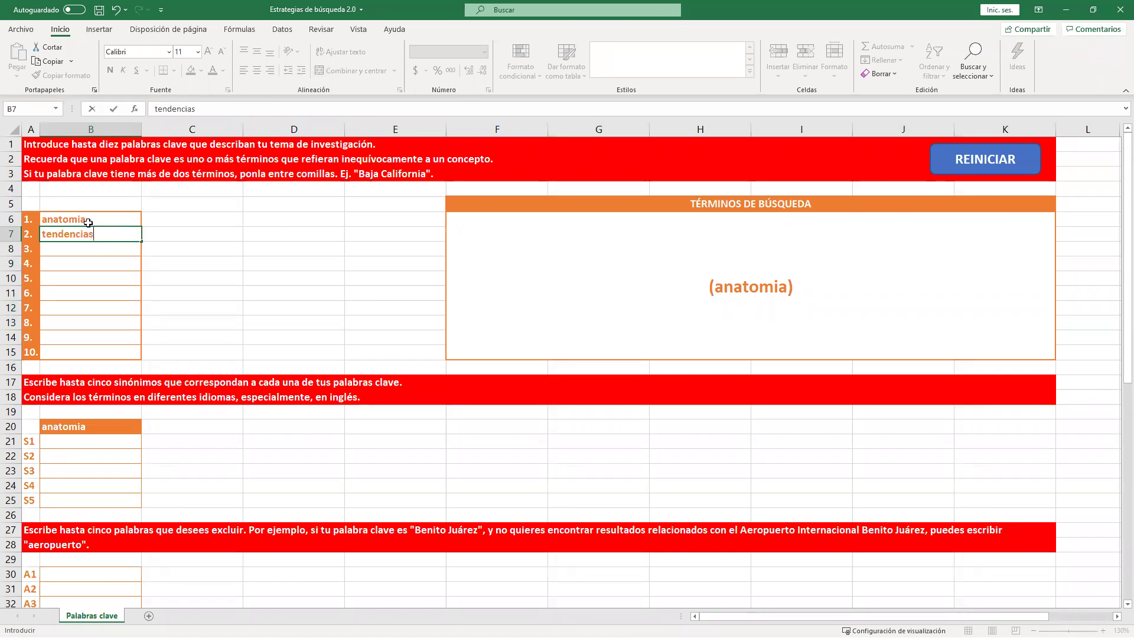
key(Return)
text(moda)
key(Return)
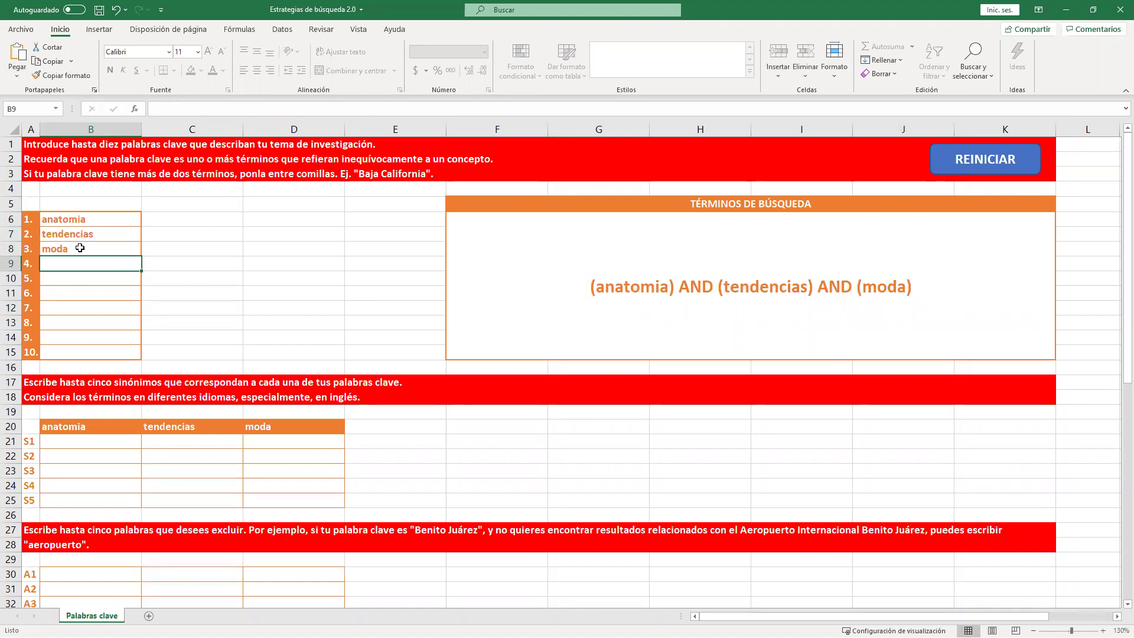
Enter anatomy as the first synonym of anatomia and trend as the first synonym of tendencias
click(83, 220)
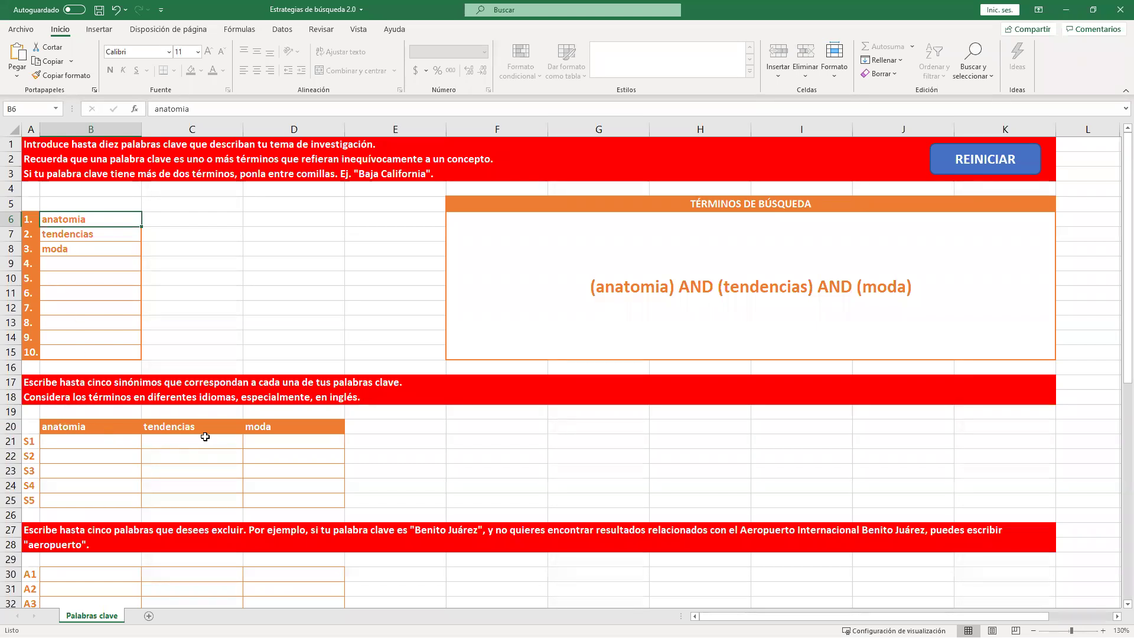
click(95, 442)
text(anatom)
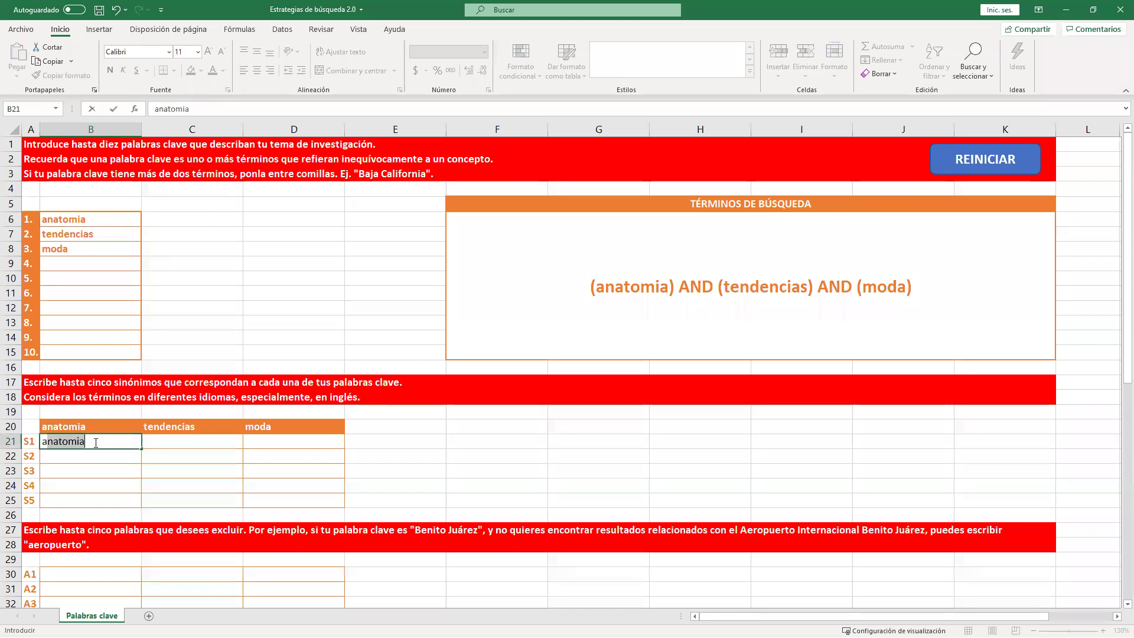
text(y)
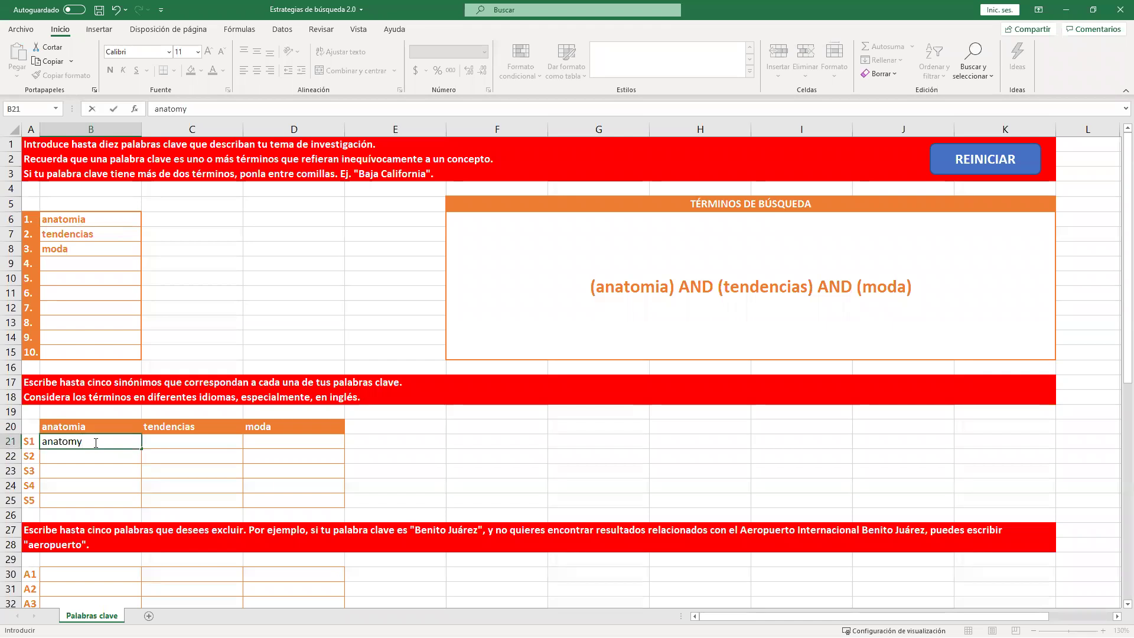
key(Tab)
text(trend)
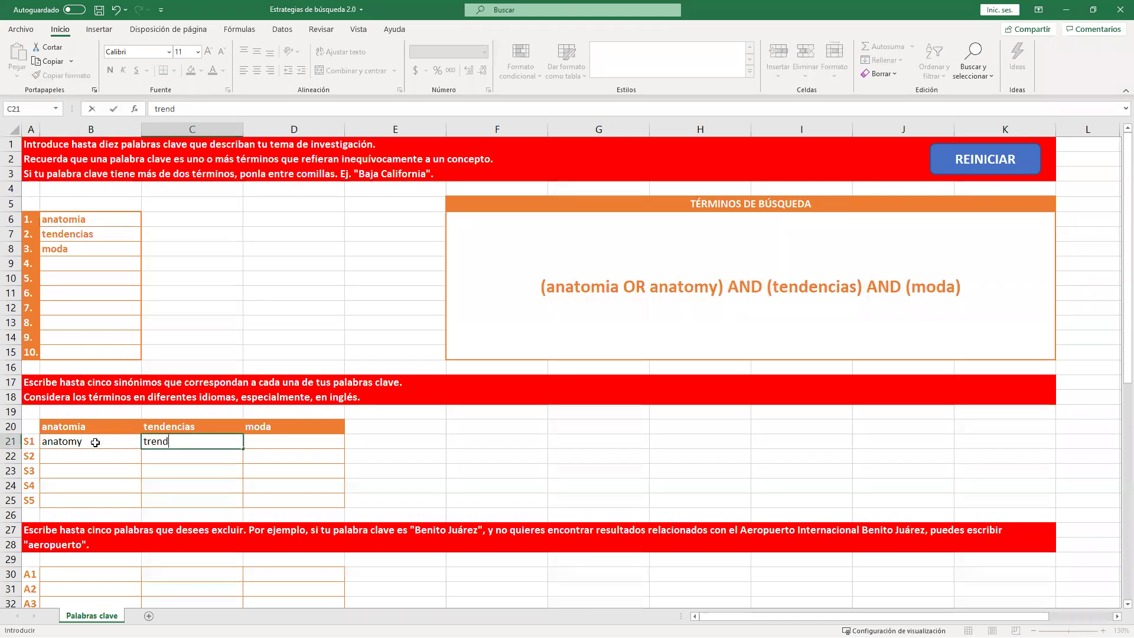
key(Tab)
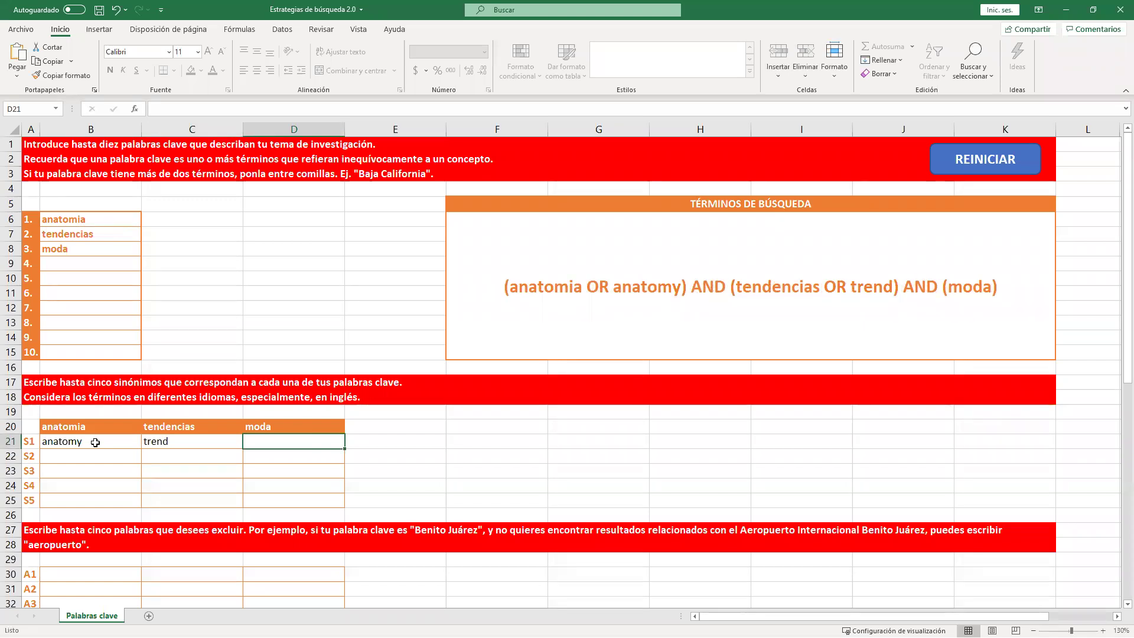
Try mode as the first synonym of moda and clear that cell again
text(mode)
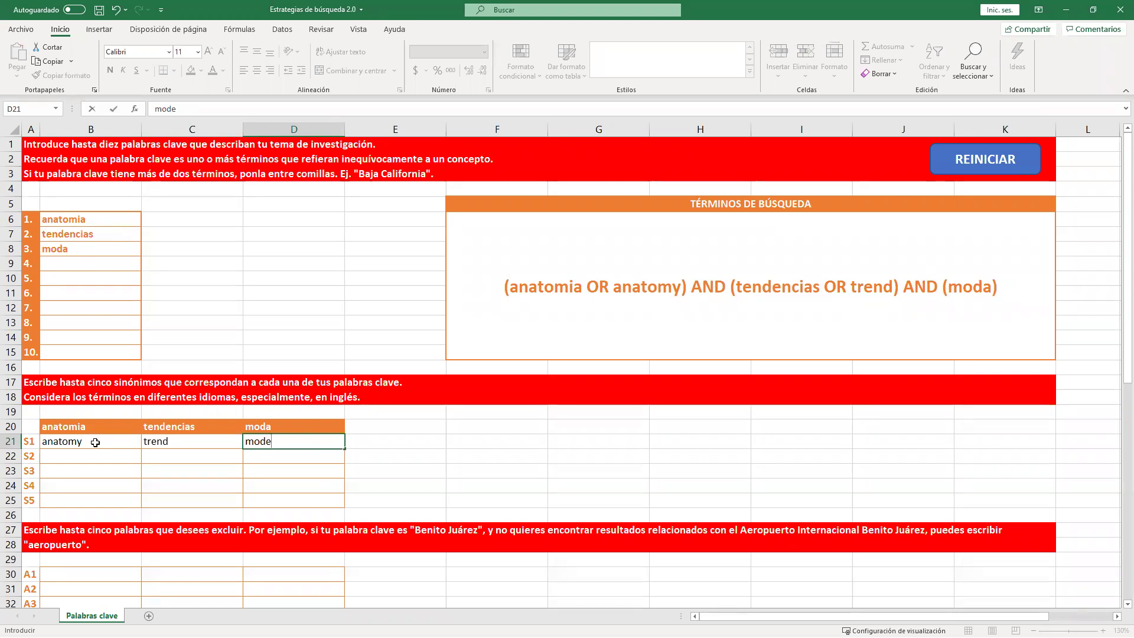
key(Return)
key(Up)
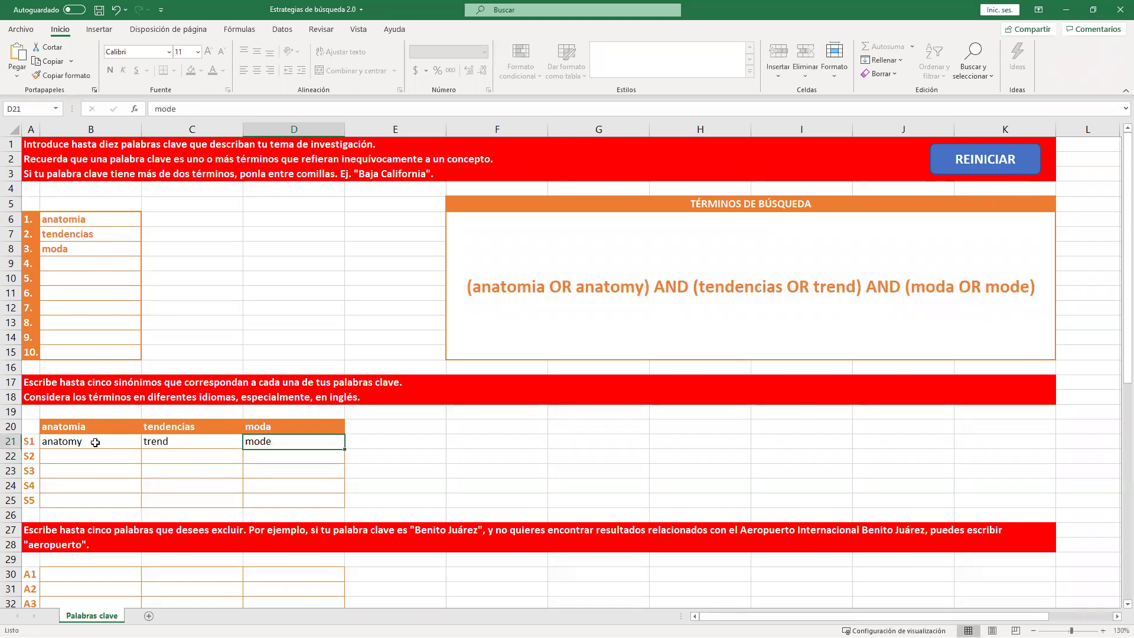
key(Delete)
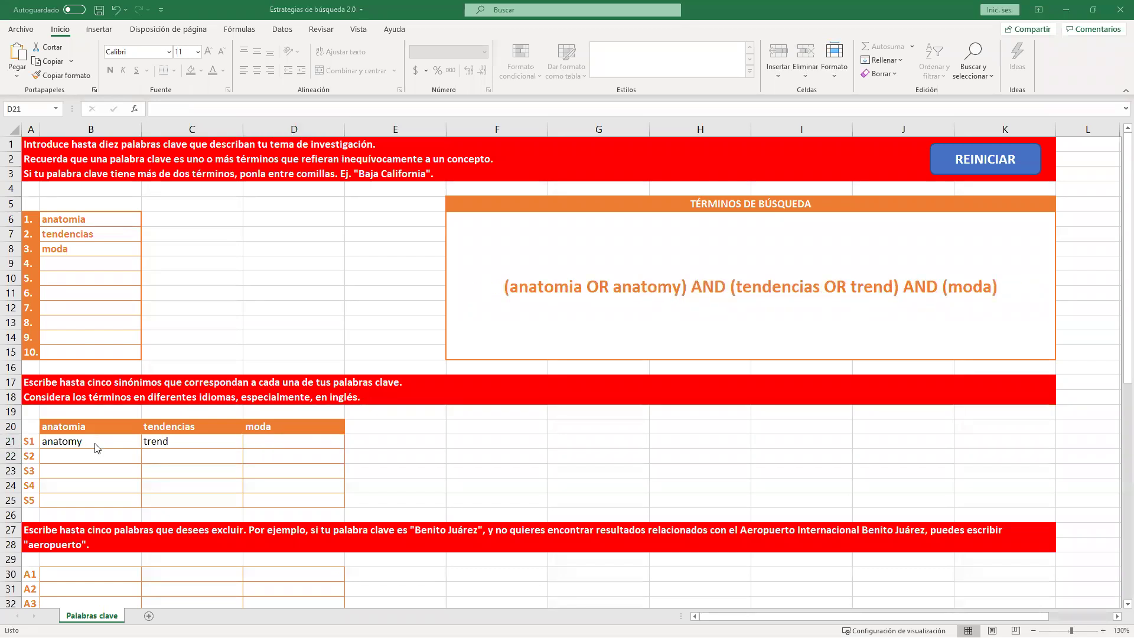
Switch to the browser and search Google for translator in a new tab
key(alt+Tab)
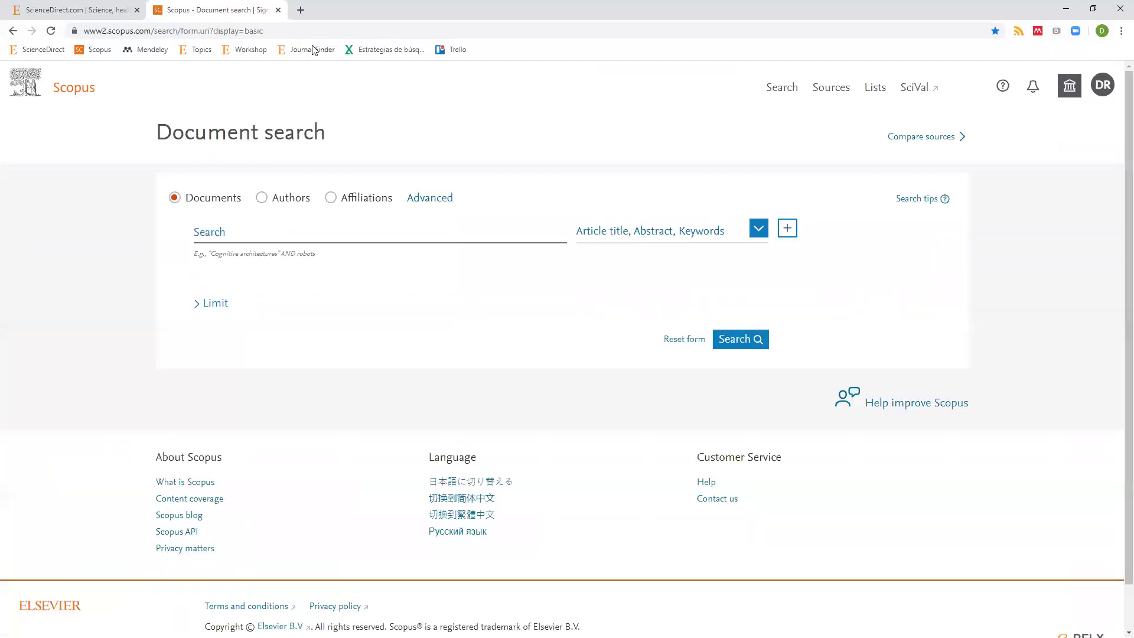
click(300, 10)
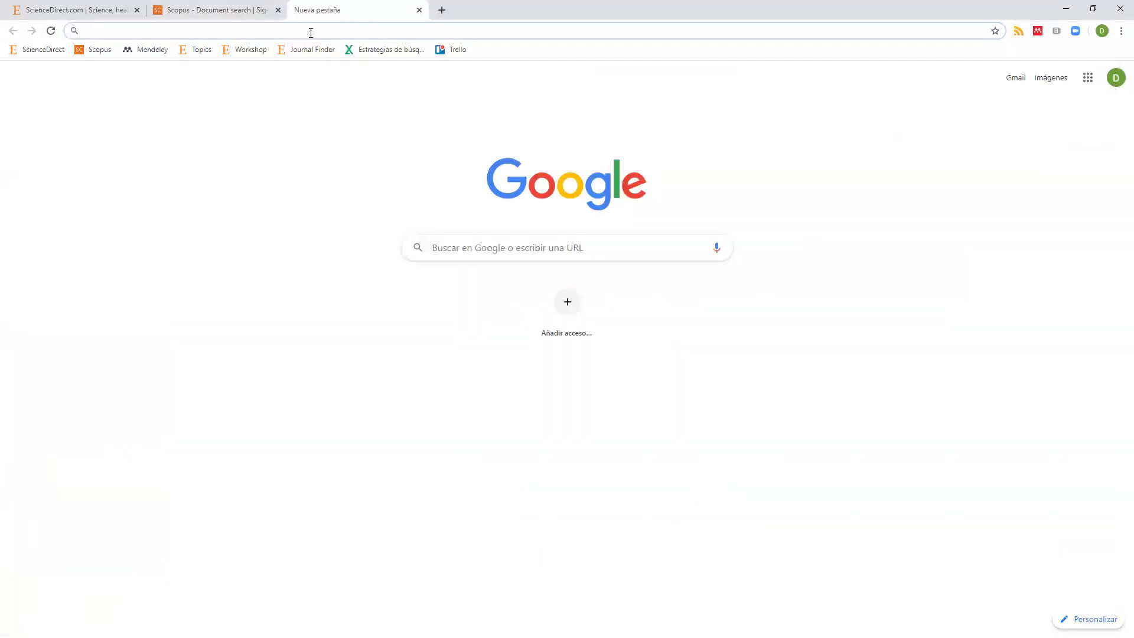
click(310, 33)
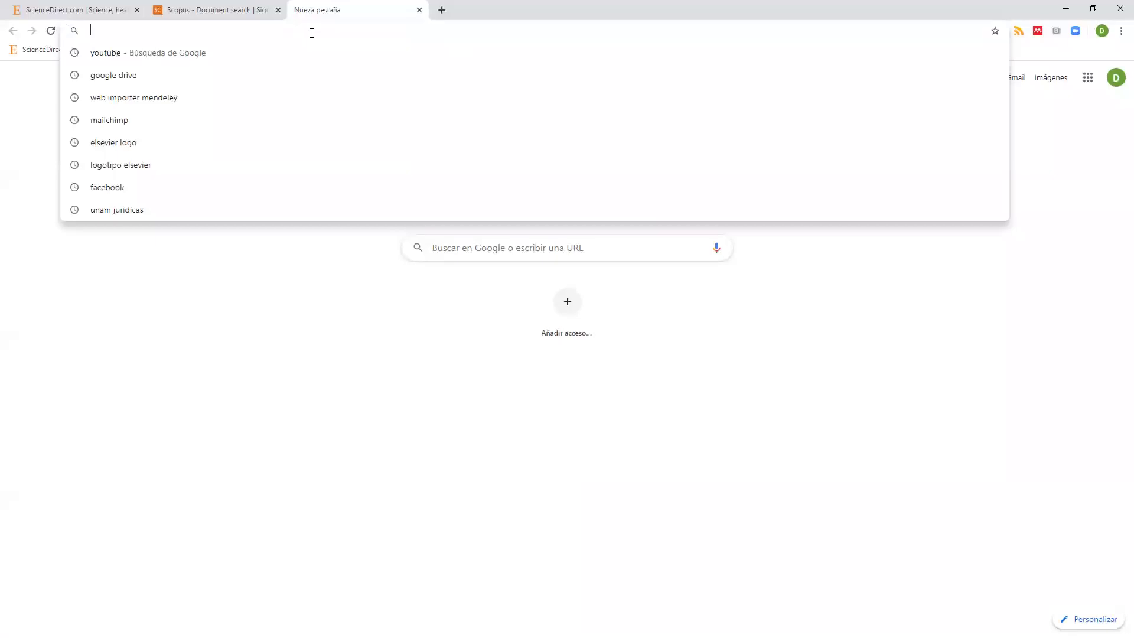
text(tran)
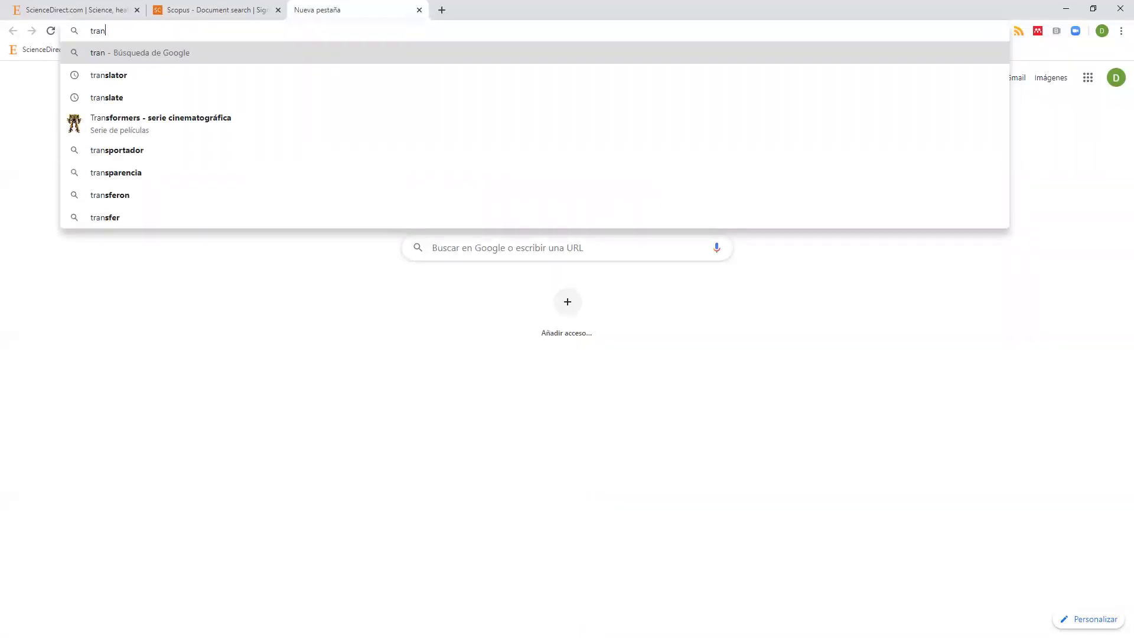
key(alt+Tab)
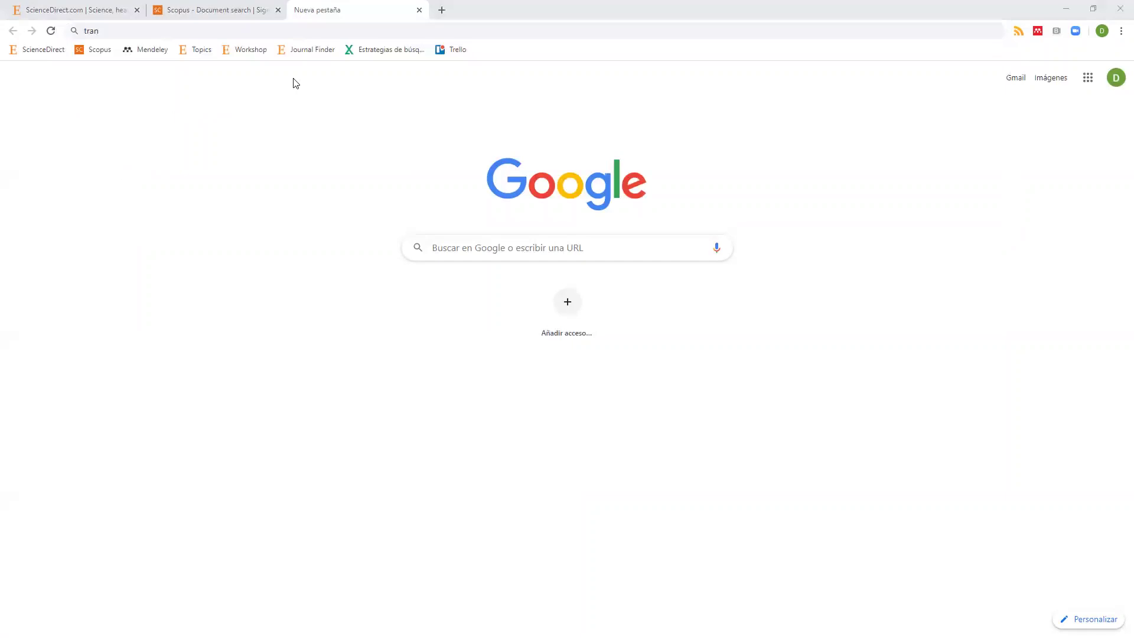
click(331, 40)
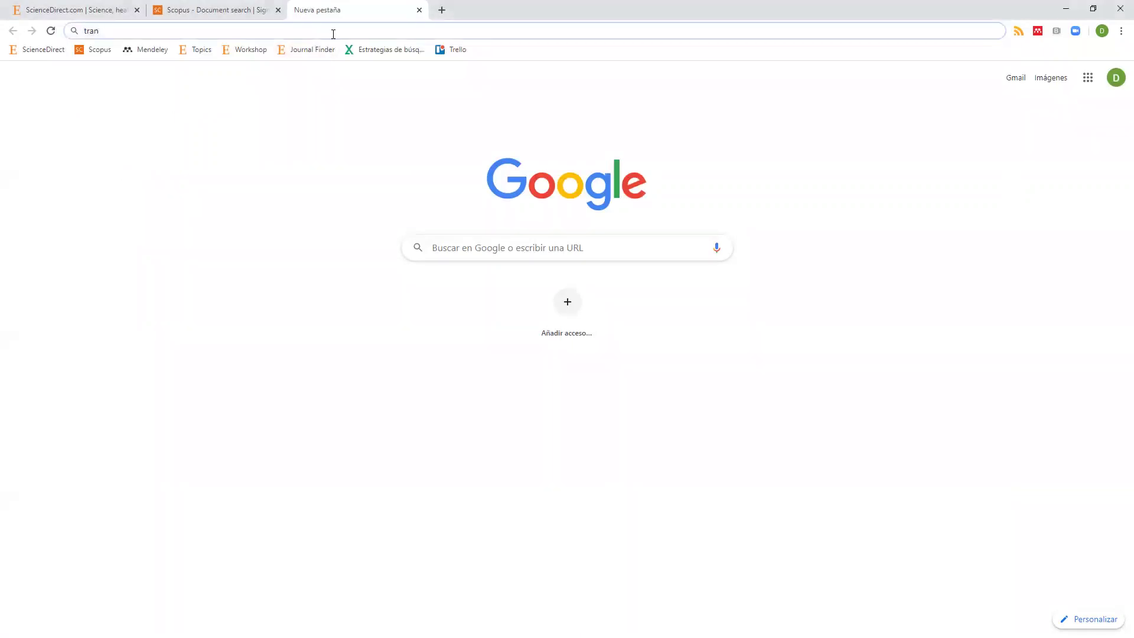
text(s)
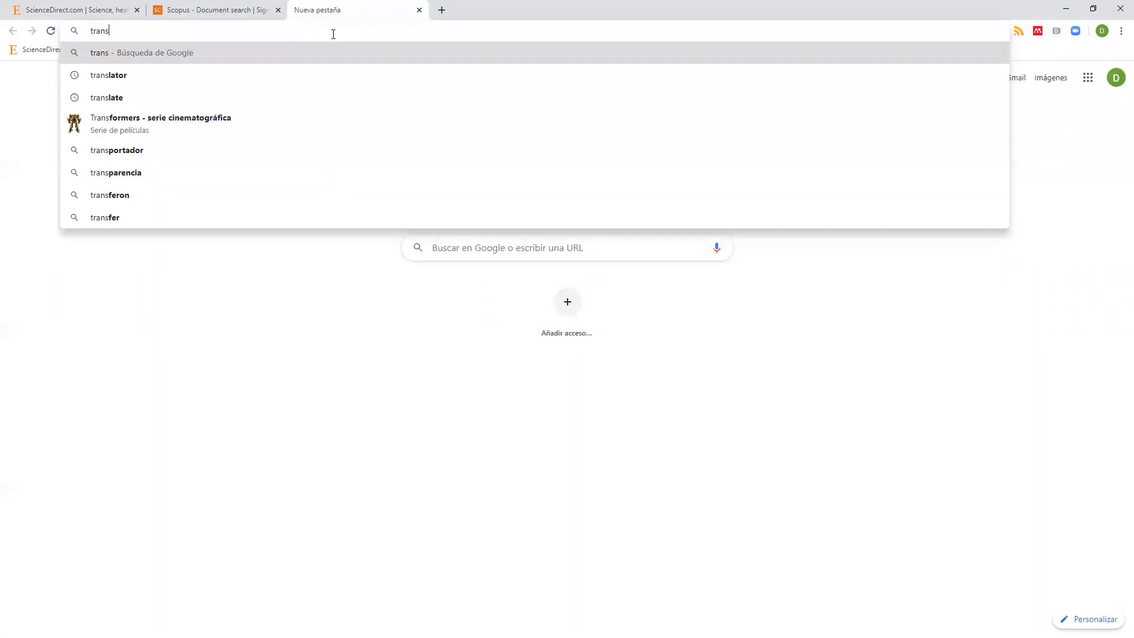
text(la)
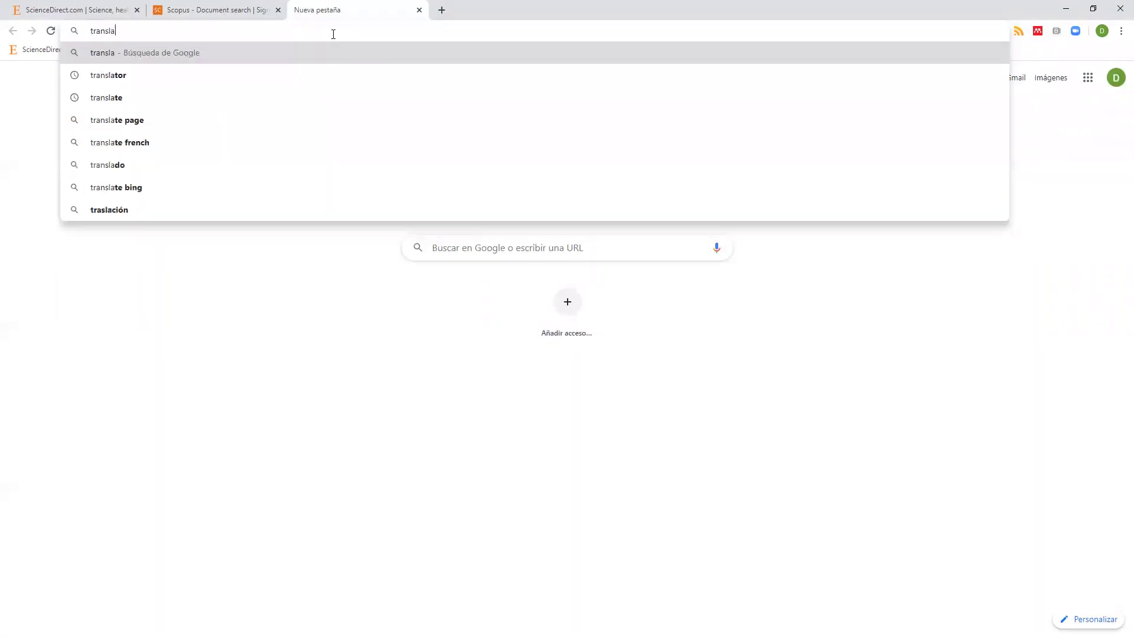
key(Down)
key(Return)
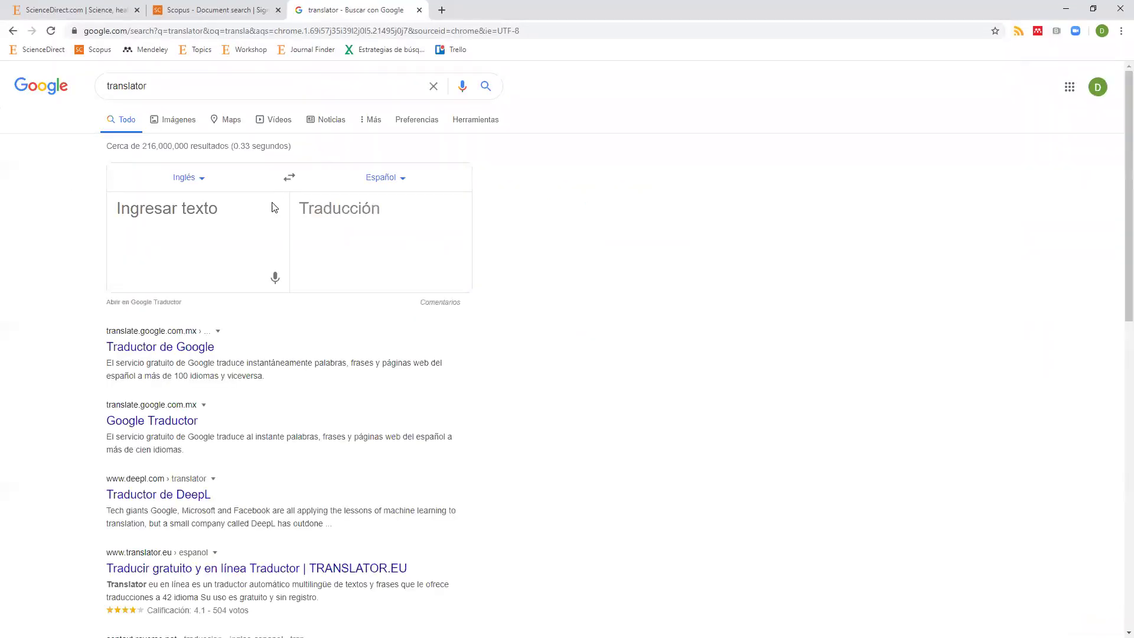
Set the translator to Spanish to English, translate moda and select the English result
click(290, 184)
click(244, 214)
text(moda)
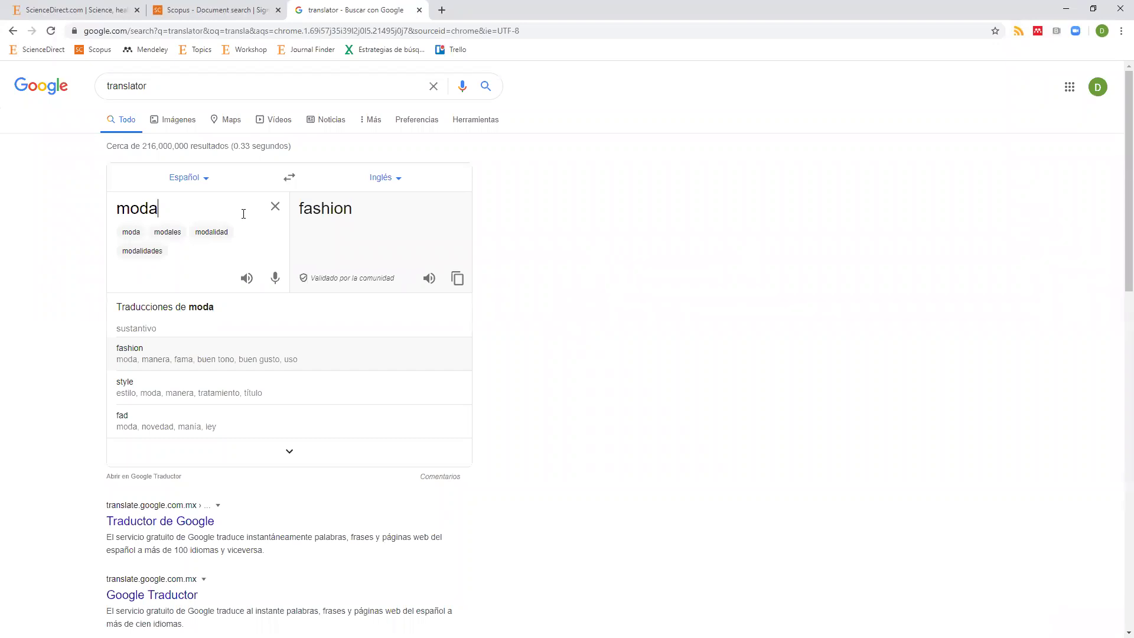
double_click(341, 211)
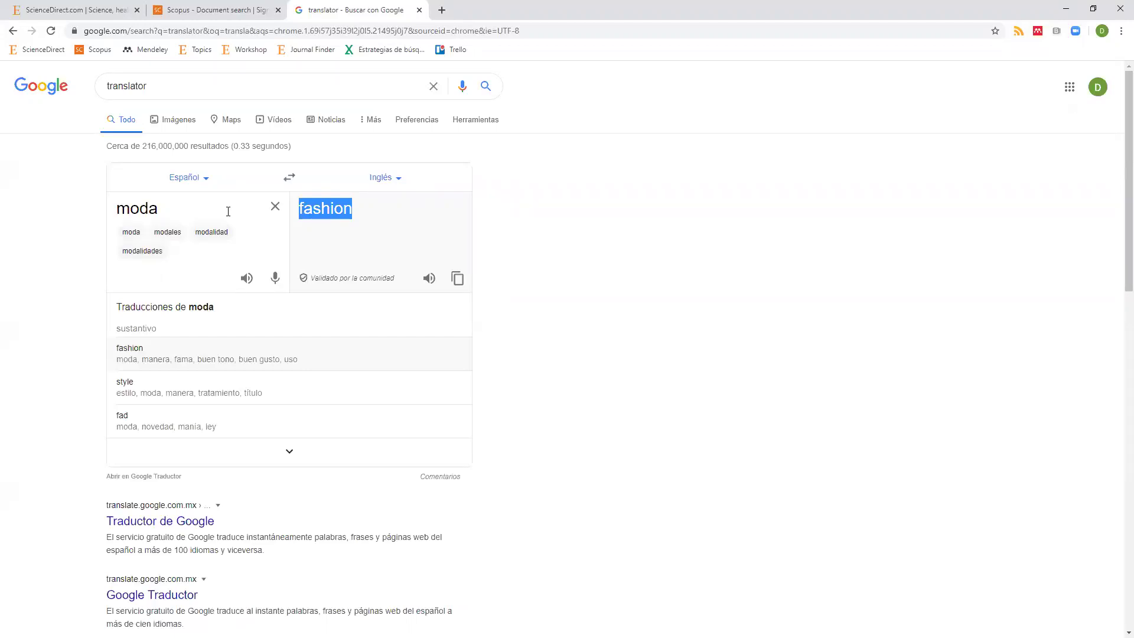
Clear the source text and translate politica monetaria from Spanish to English
click(275, 206)
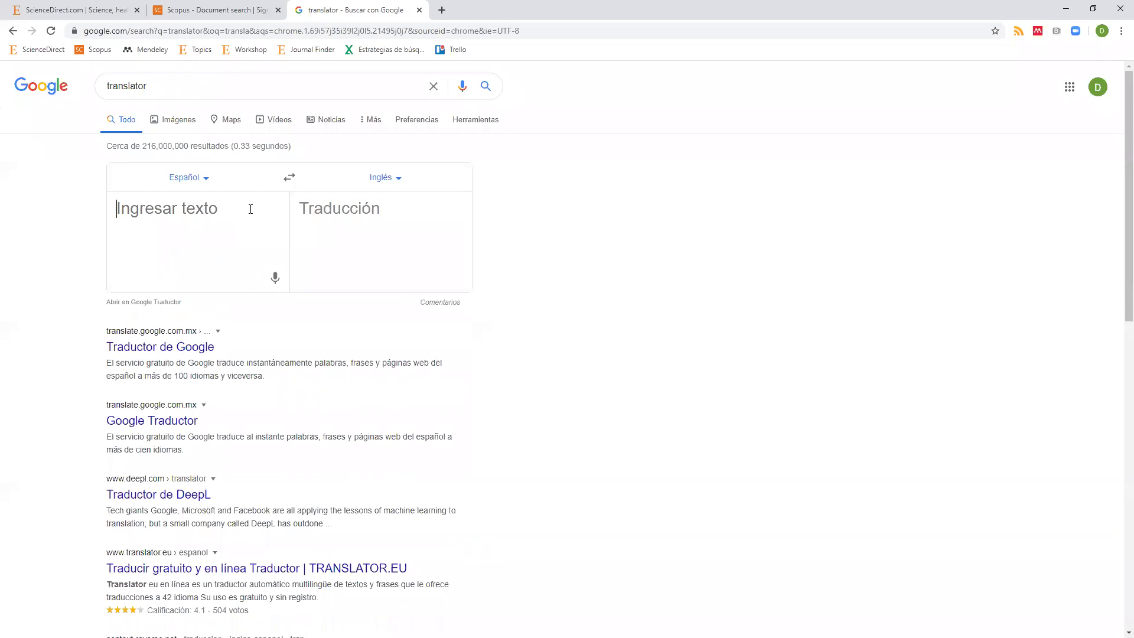
text(polit)
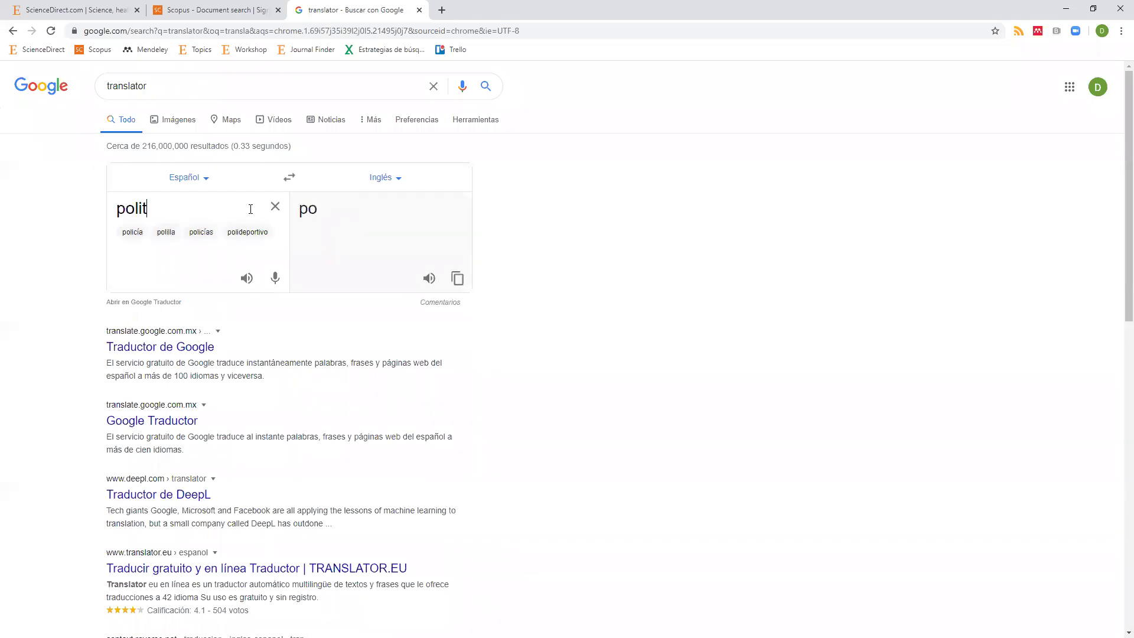
text(ica monetaria)
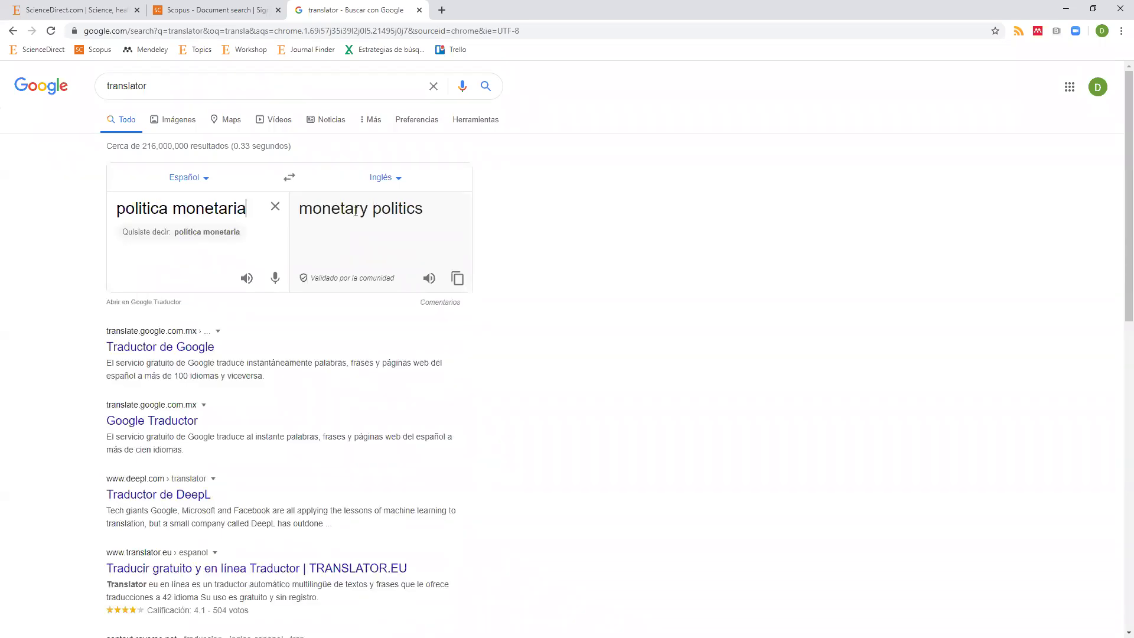
Search Google for monetary politics to check the suggested English term, and return to the translator results
drag(148, 86, 106, 86)
text(monetary)
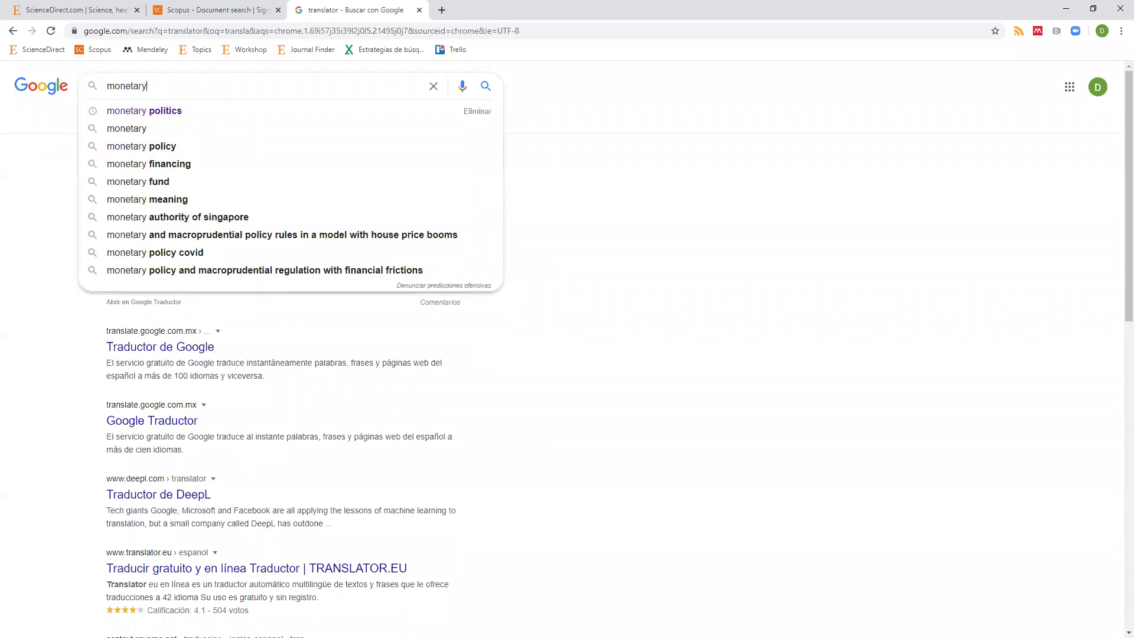
key(Down)
key(Return)
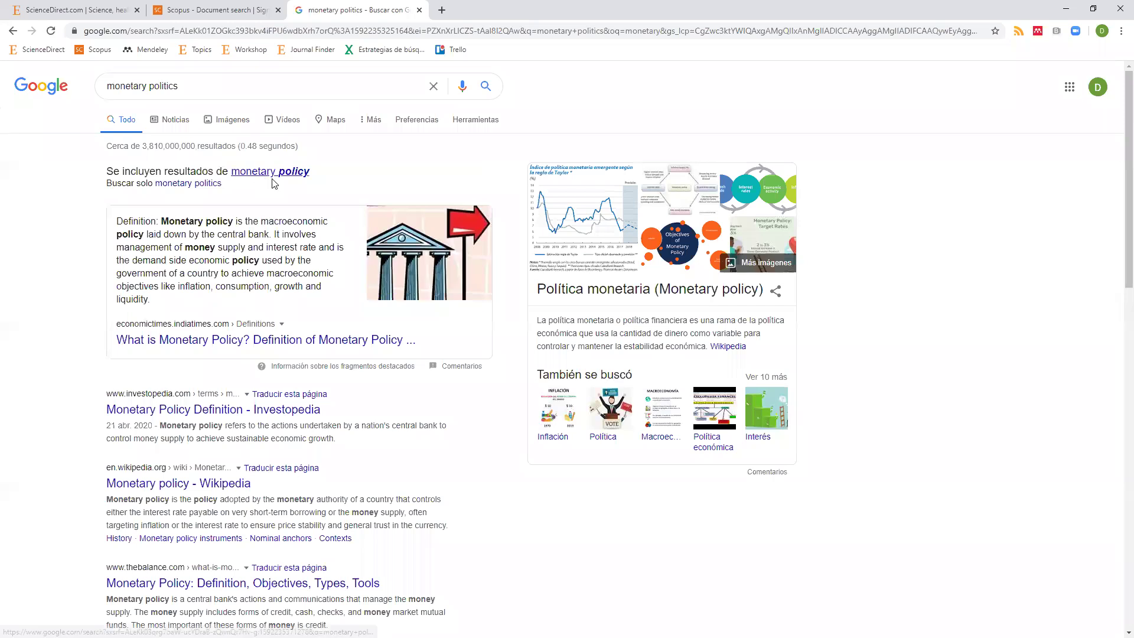
click(292, 178)
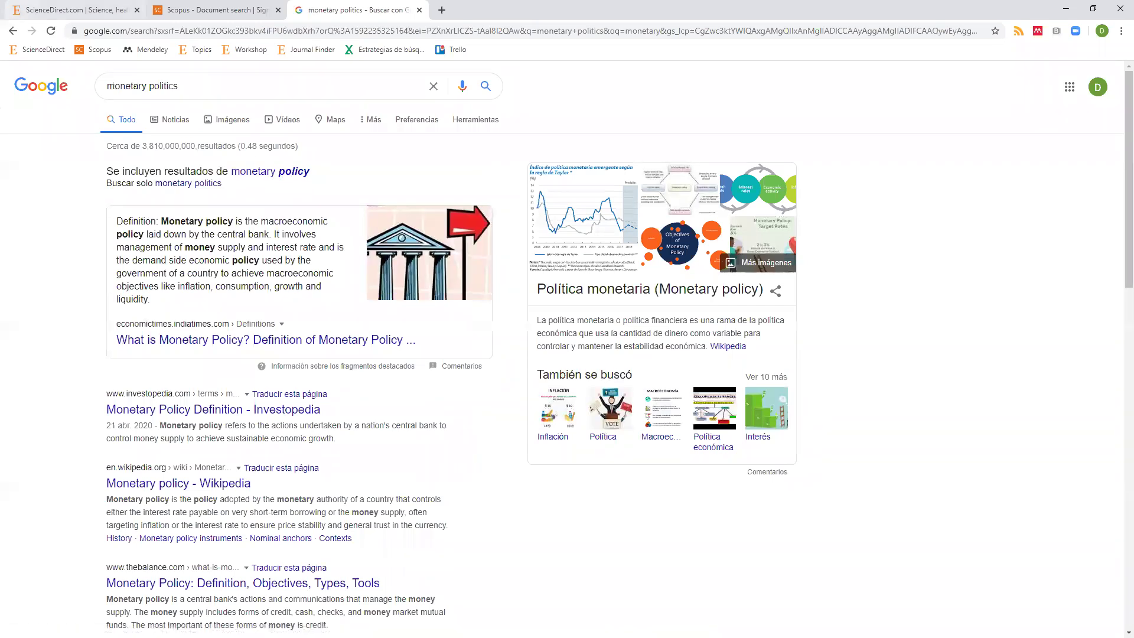
click(12, 30)
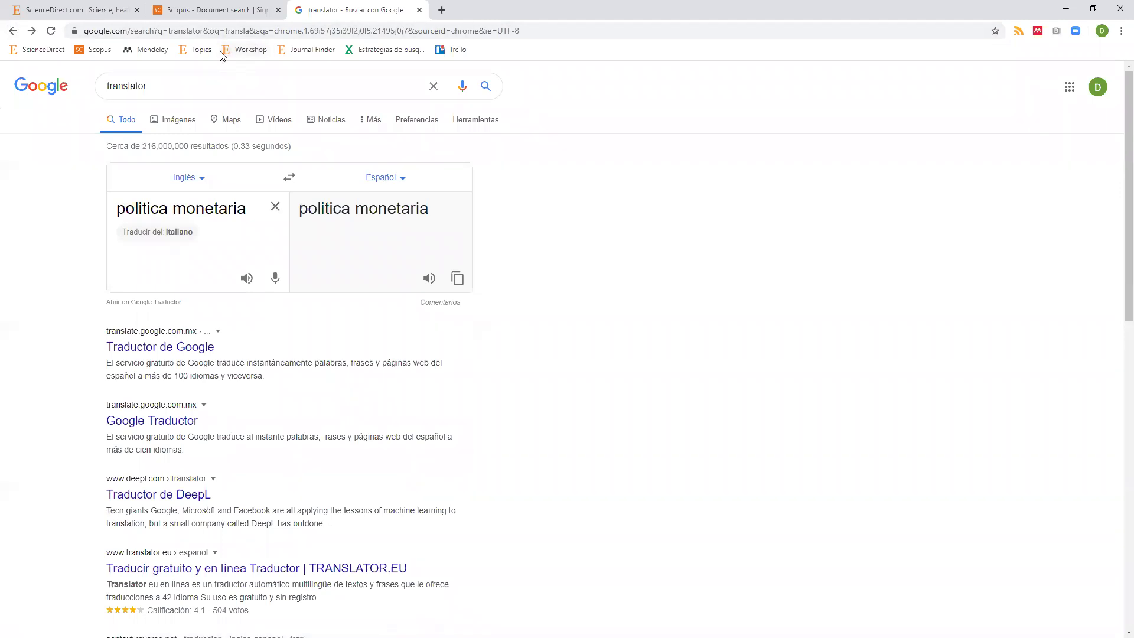
Open the ScienceDirect Topics page and search its topics for fashion
click(202, 52)
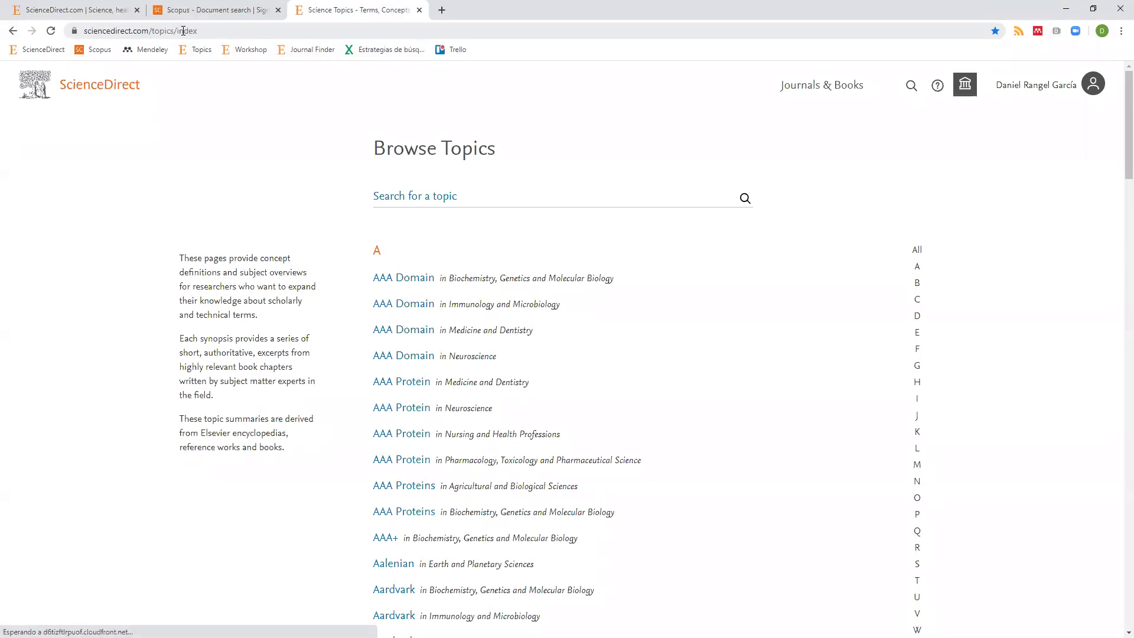
click(405, 197)
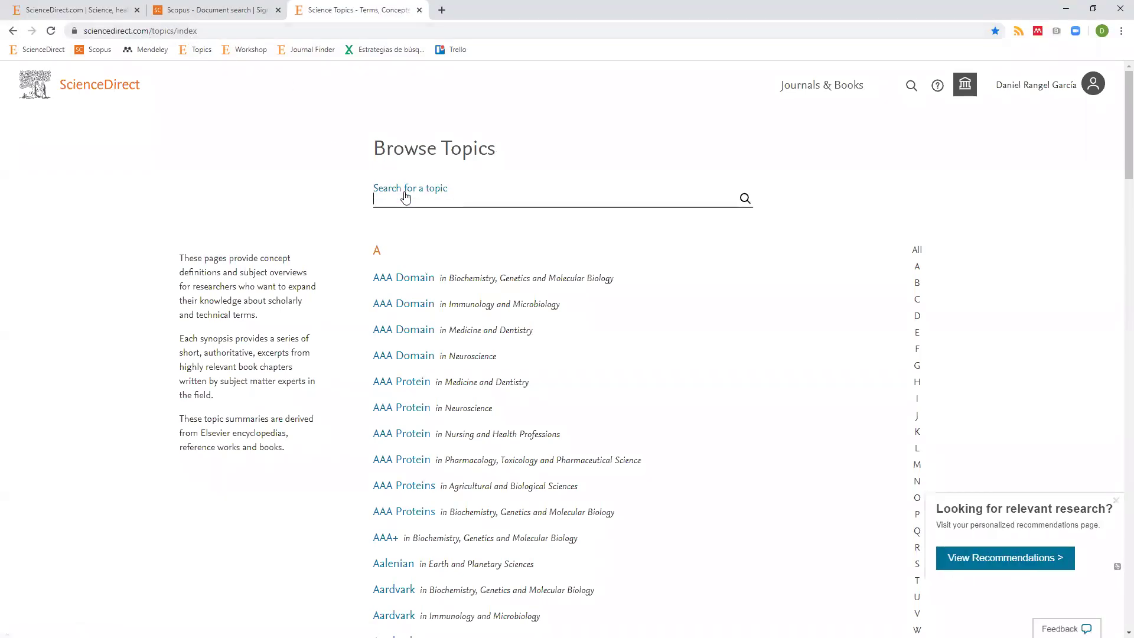
text(fashion)
key(Return)
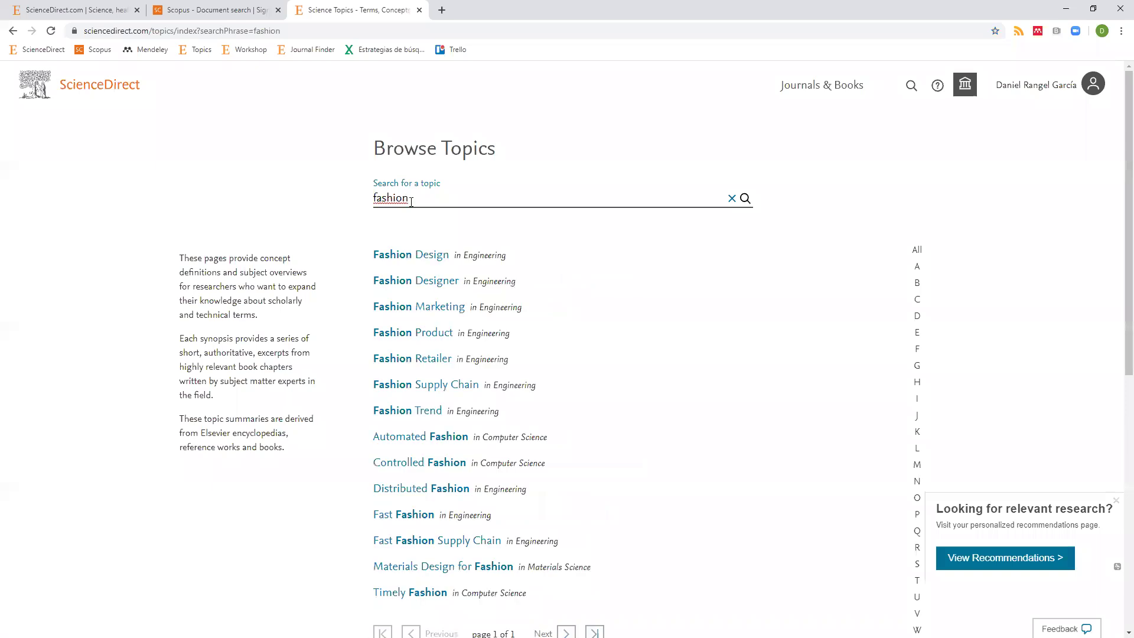
Open the Fashion Design topic in Engineering and look through its related terms and book excerpts
click(419, 261)
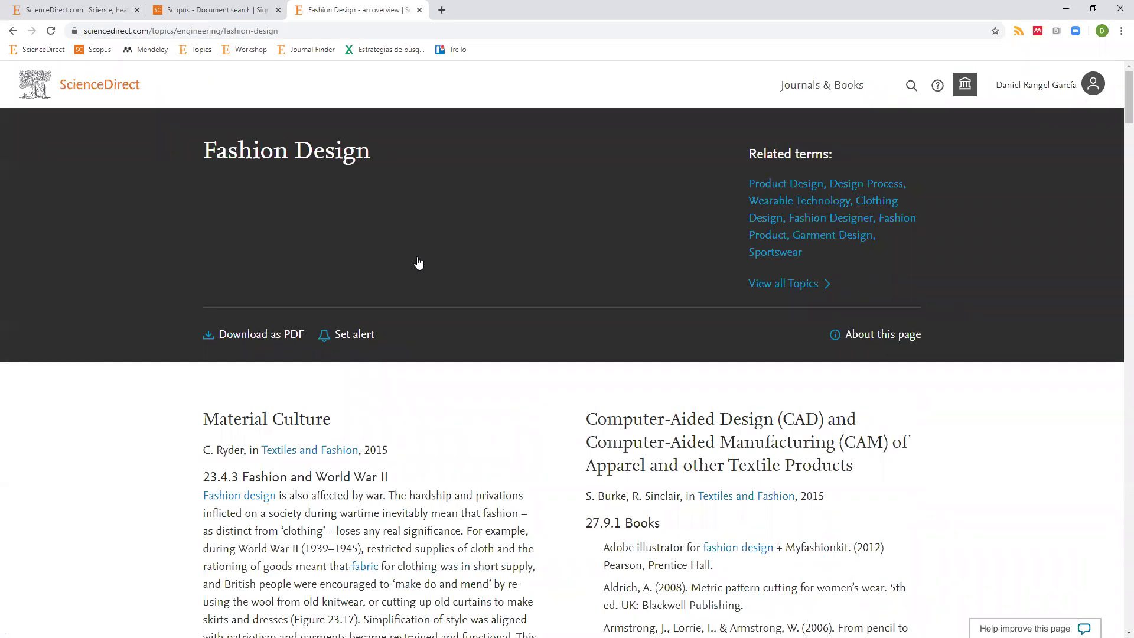
scroll(419, 263, down, 2)
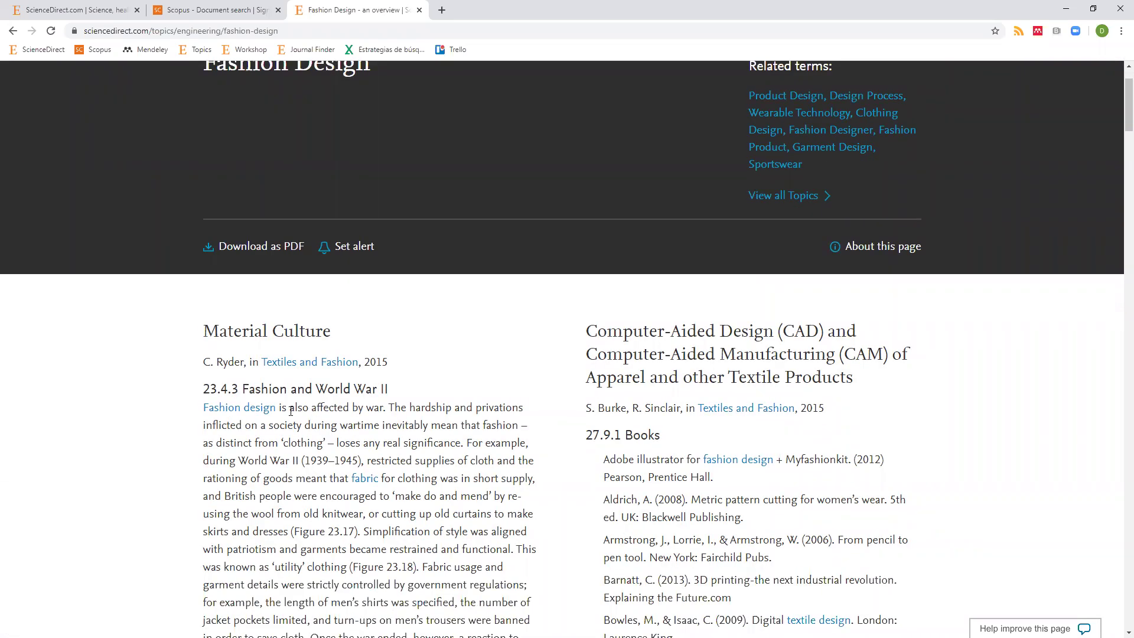
scroll(291, 411, down, 3)
scroll(795, 421, down, 2)
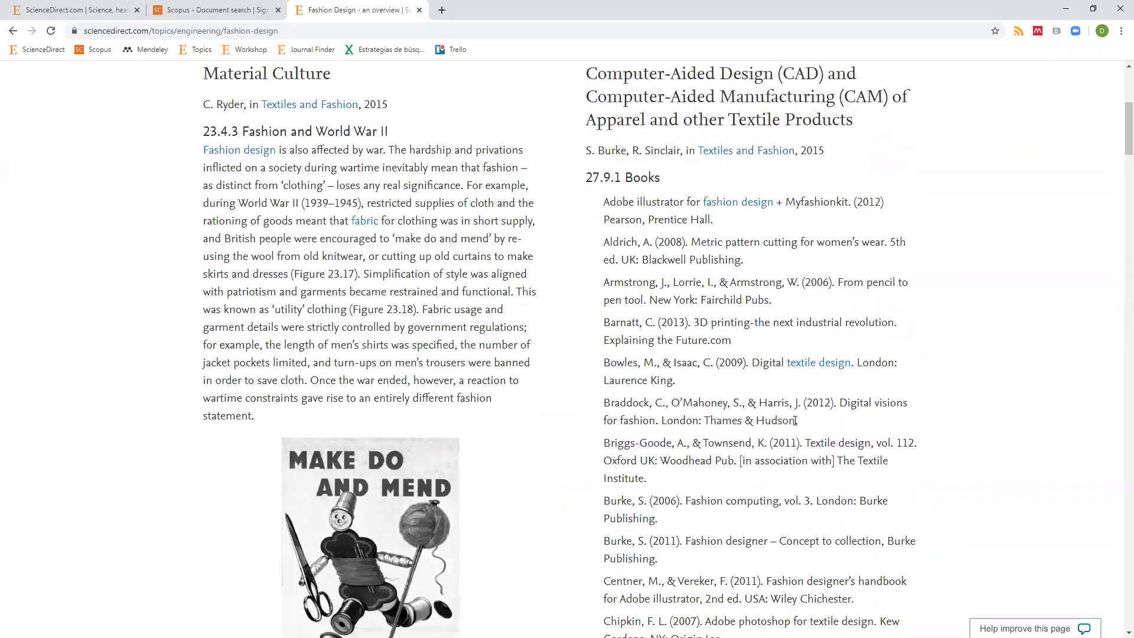
scroll(795, 420, down, 12)
scroll(795, 420, up, 18)
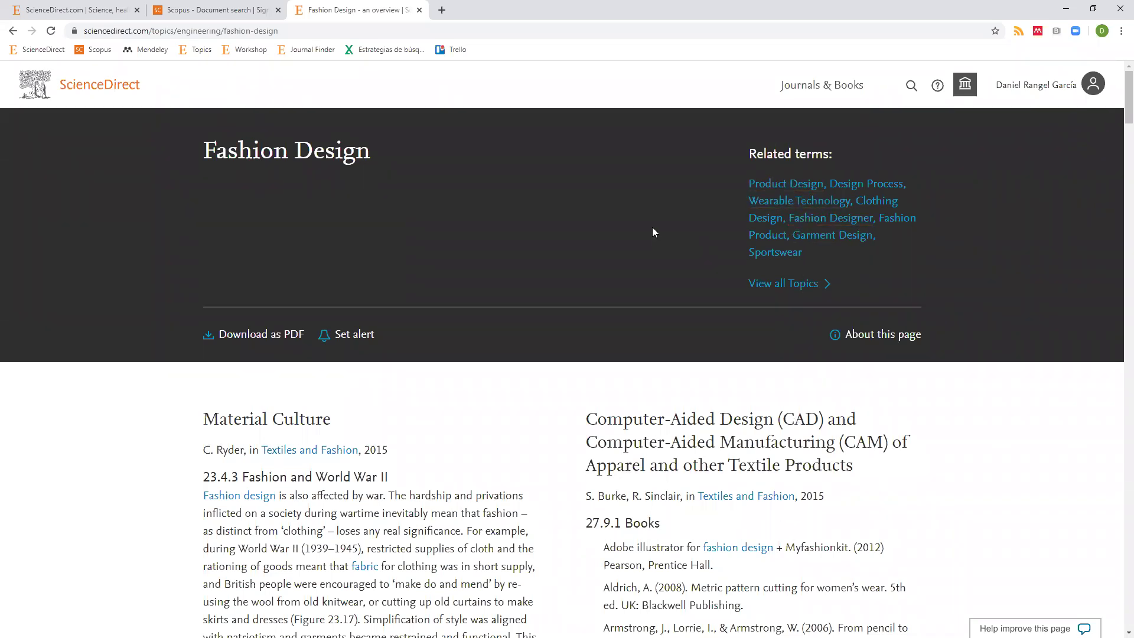
Switch to the Excel template and enter "fashion design", in quotation marks, as the first synonym (S1) of moda
key(alt+Tab)
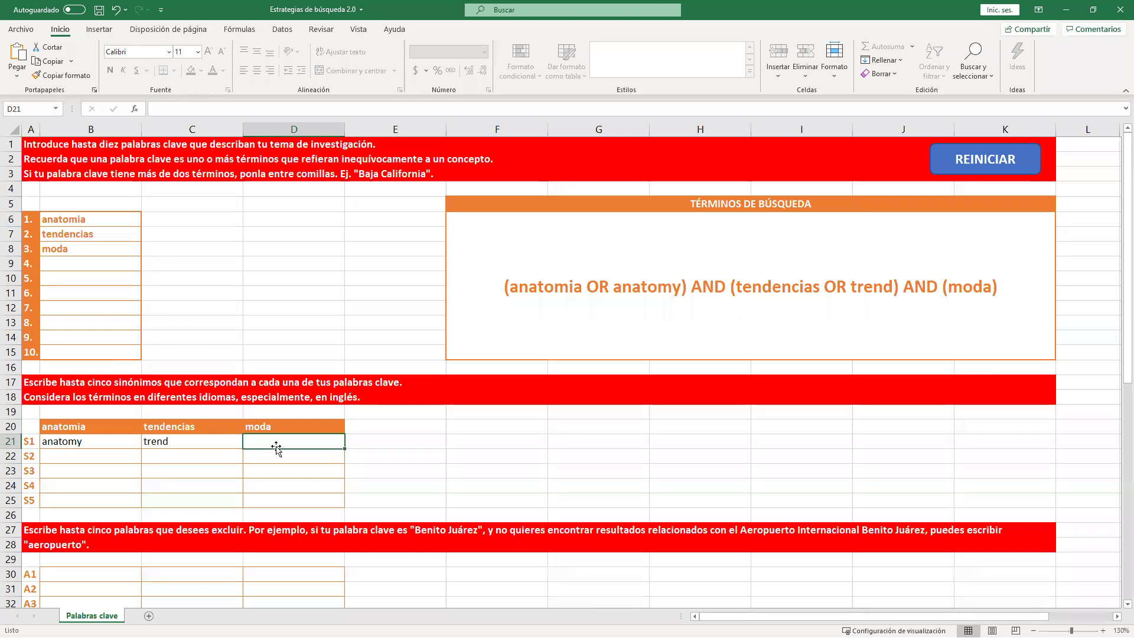
text(")
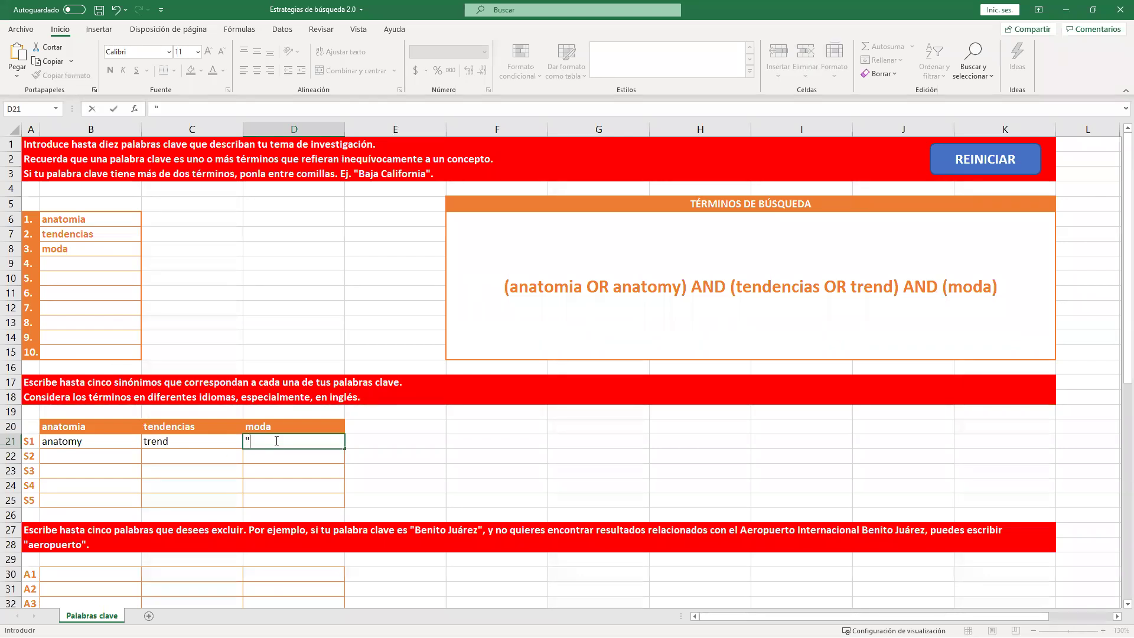
text(fashion design")
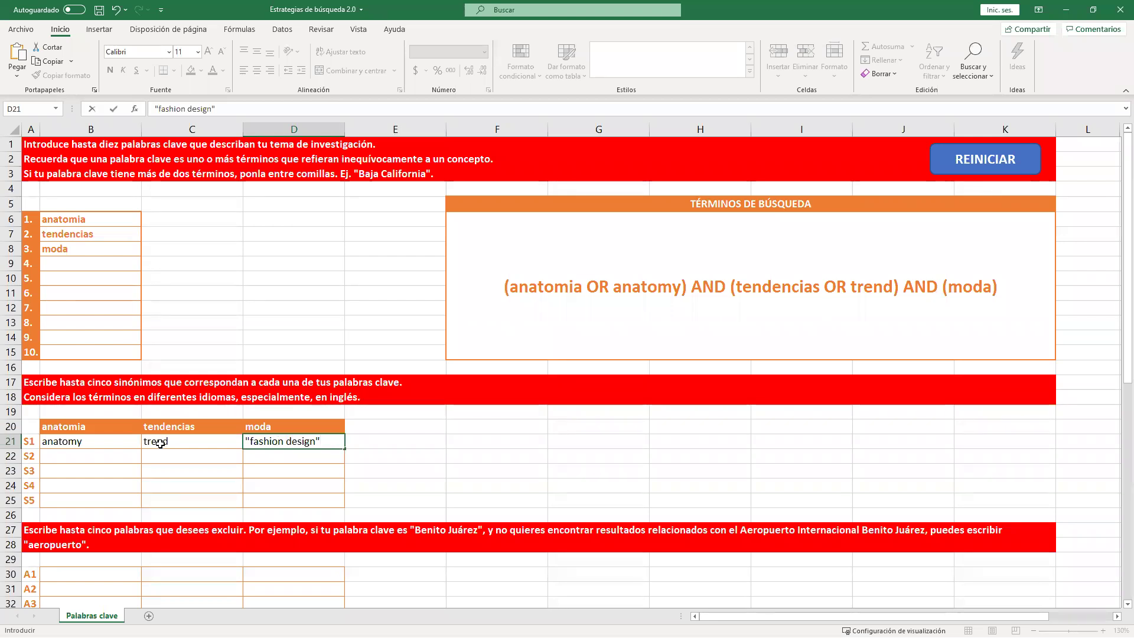
click(311, 458)
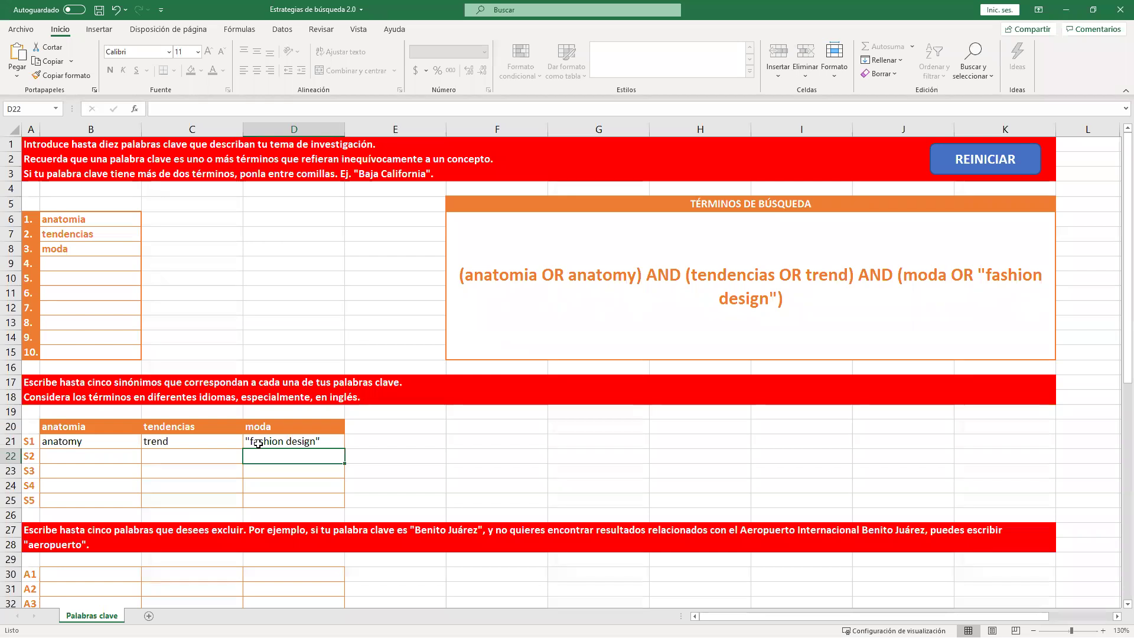
Enter oriental as the first excluded word (A1) in the moda column
click(617, 305)
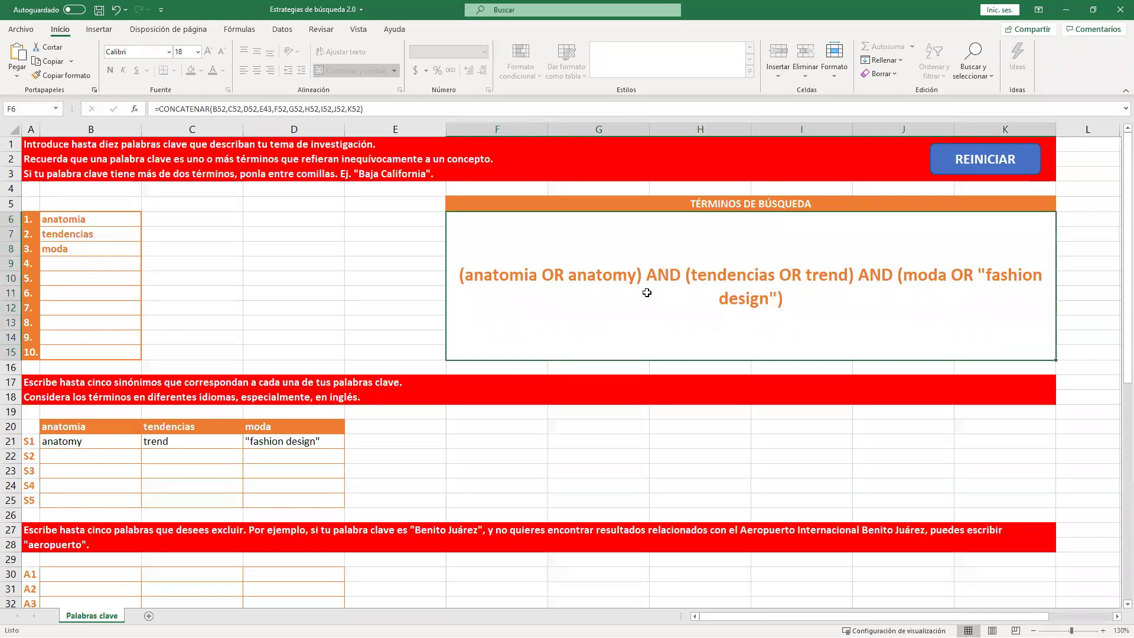
scroll(647, 293, down, 4)
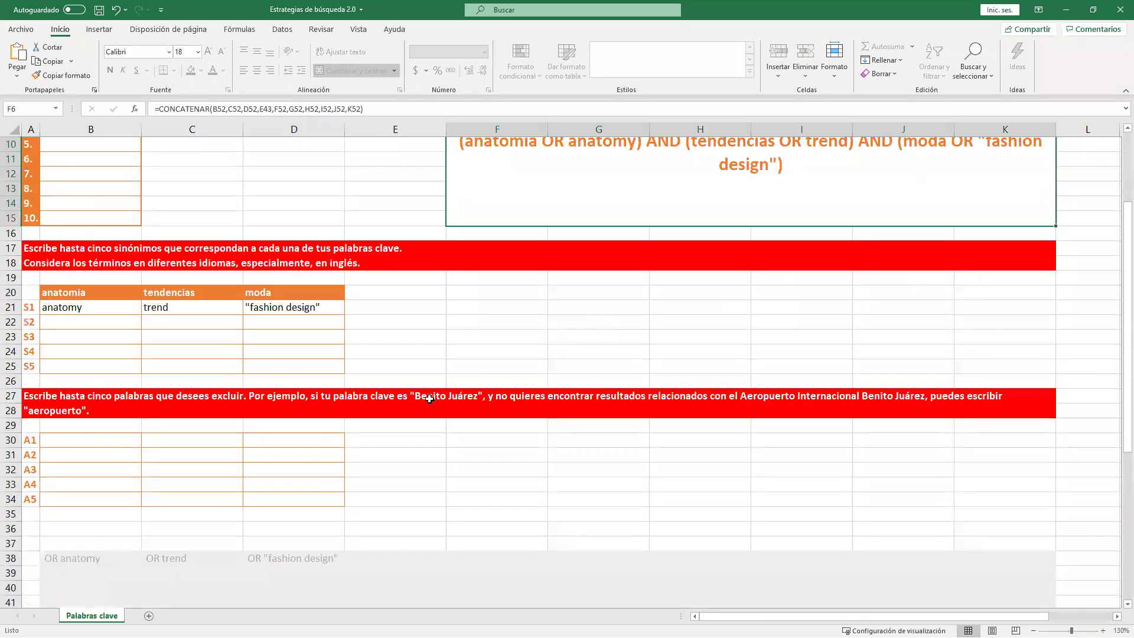
click(278, 396)
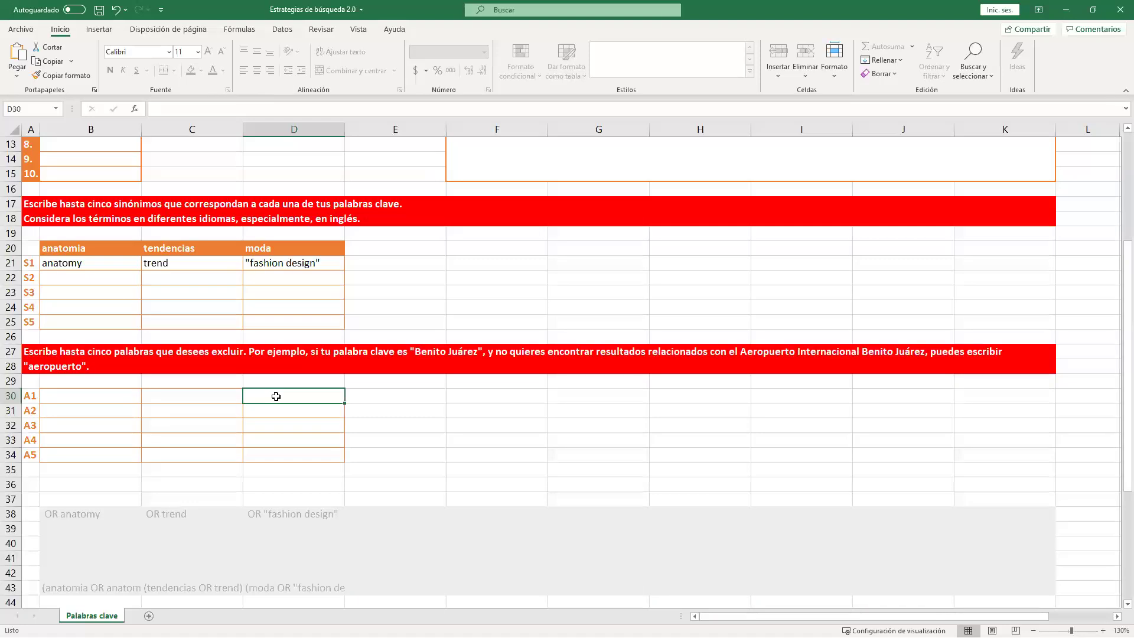
text(oriental)
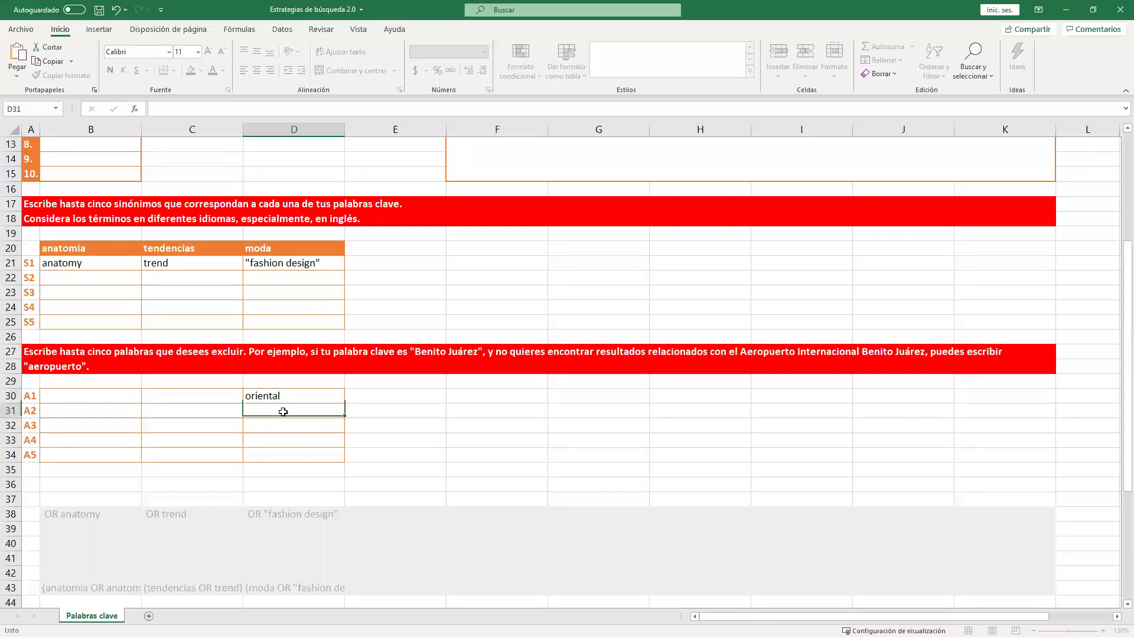
click(282, 410)
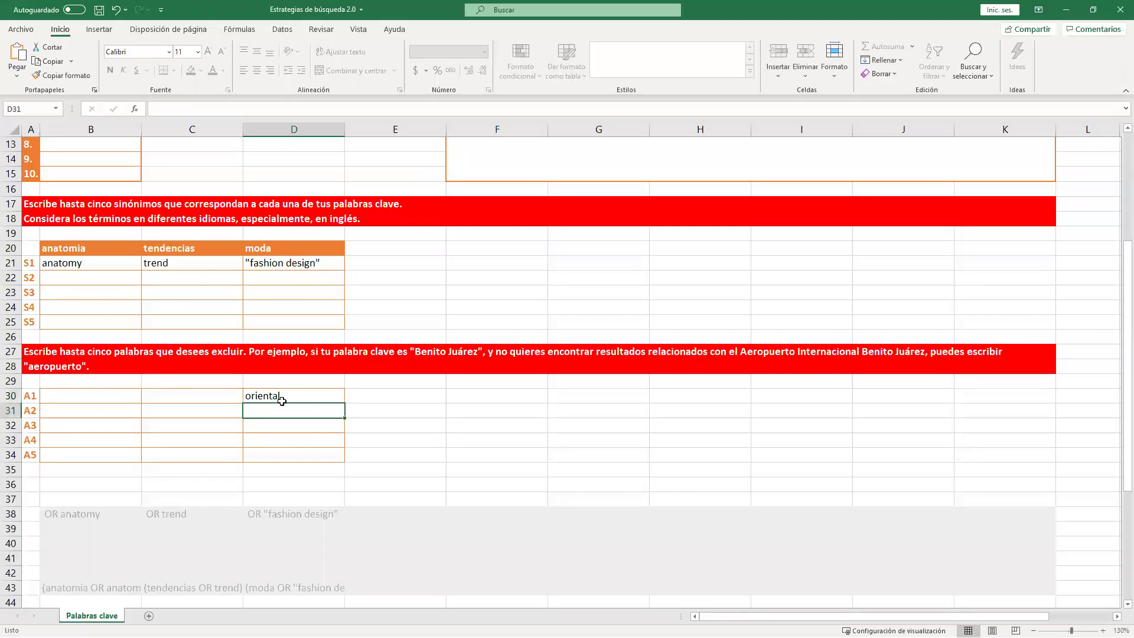
Copy the generated Boolean search string from Excel and run it as a keyword search on the ScienceDirect home page in the browser
scroll(481, 445, up, 3)
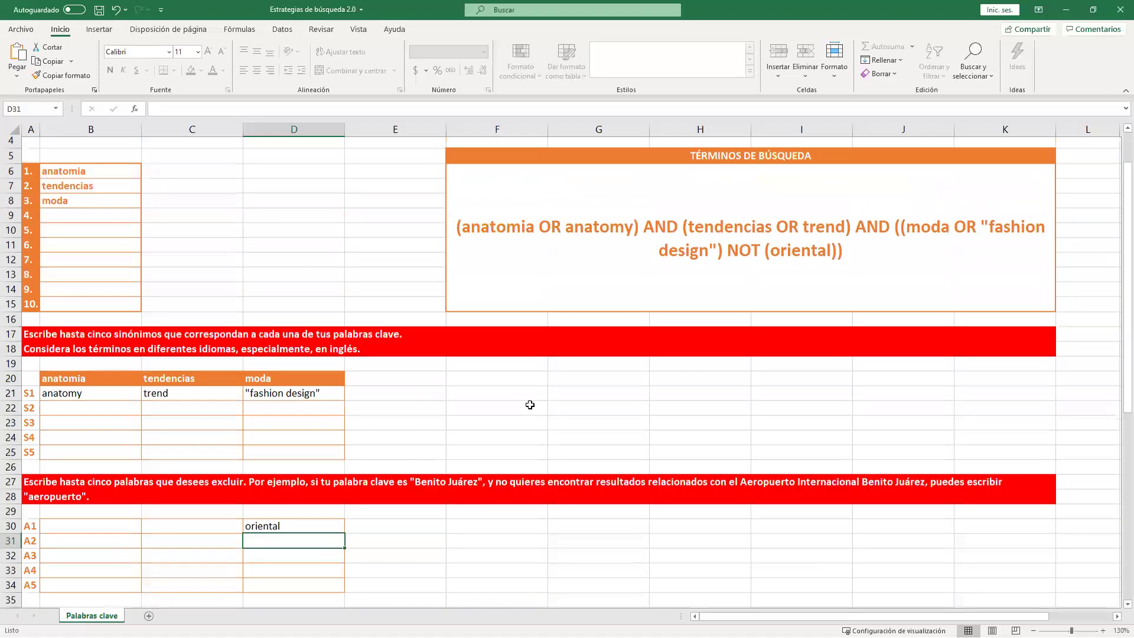
click(680, 259)
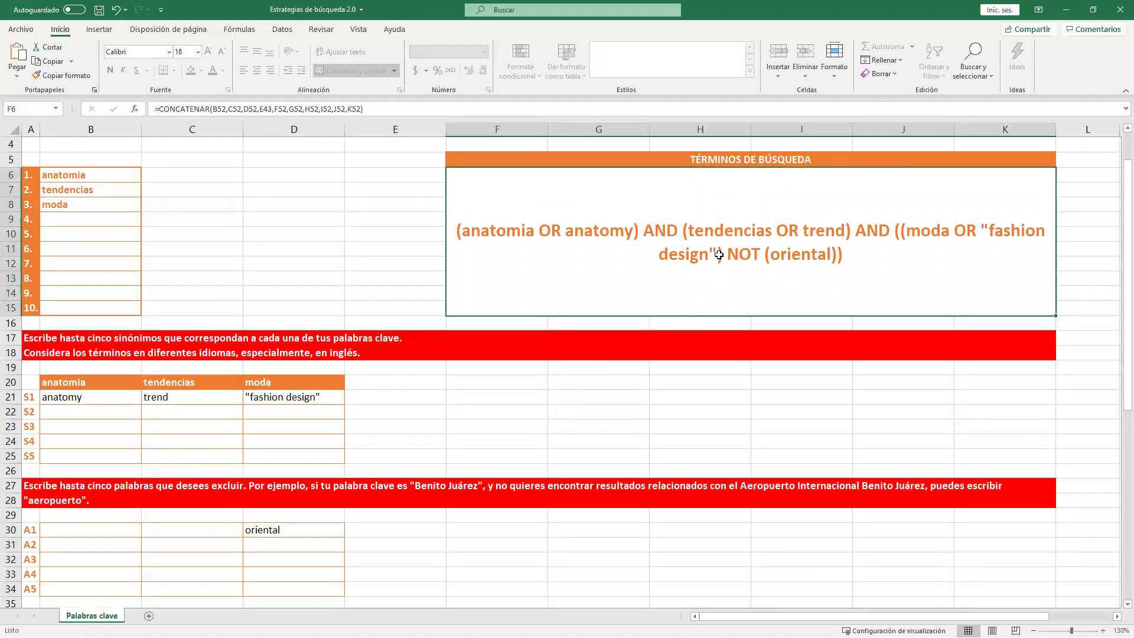
key(ctrl+c)
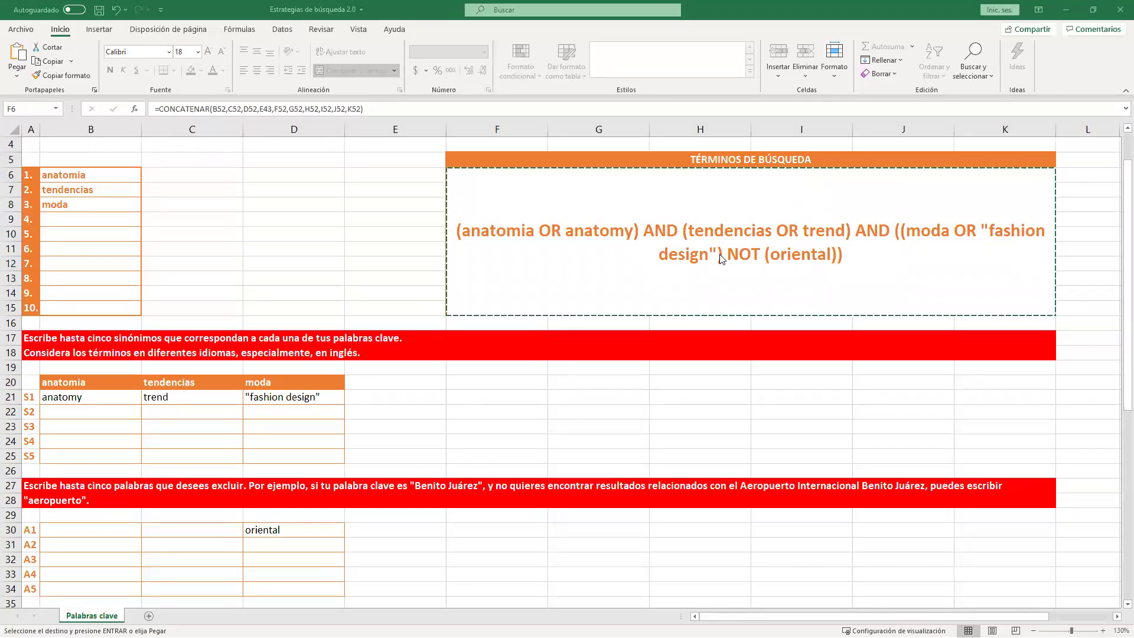
key(alt+Tab)
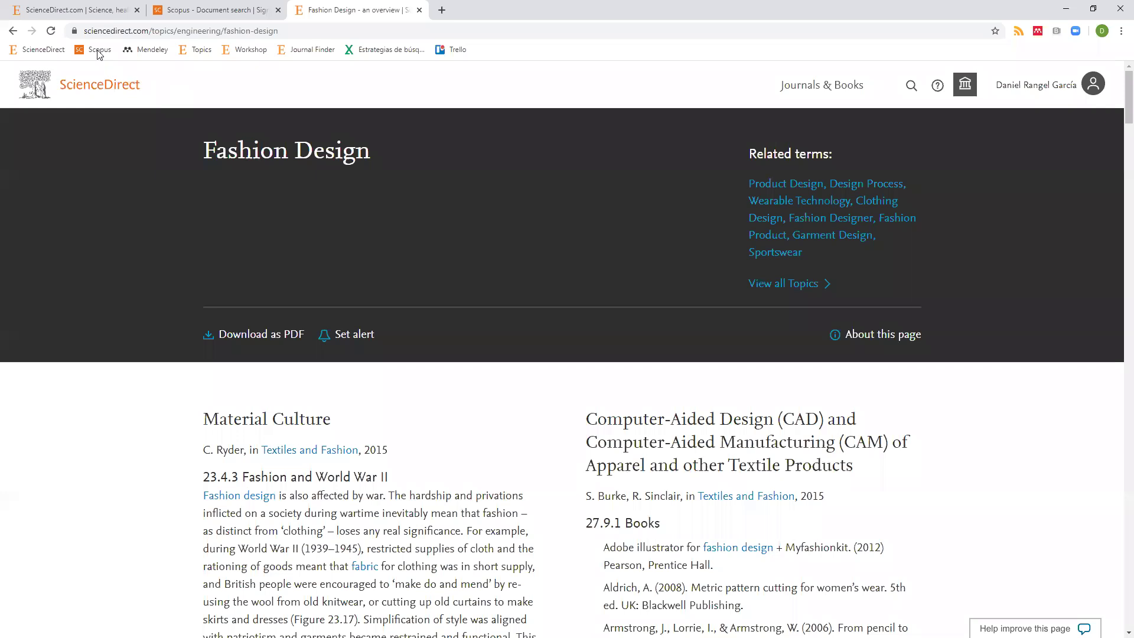
click(102, 10)
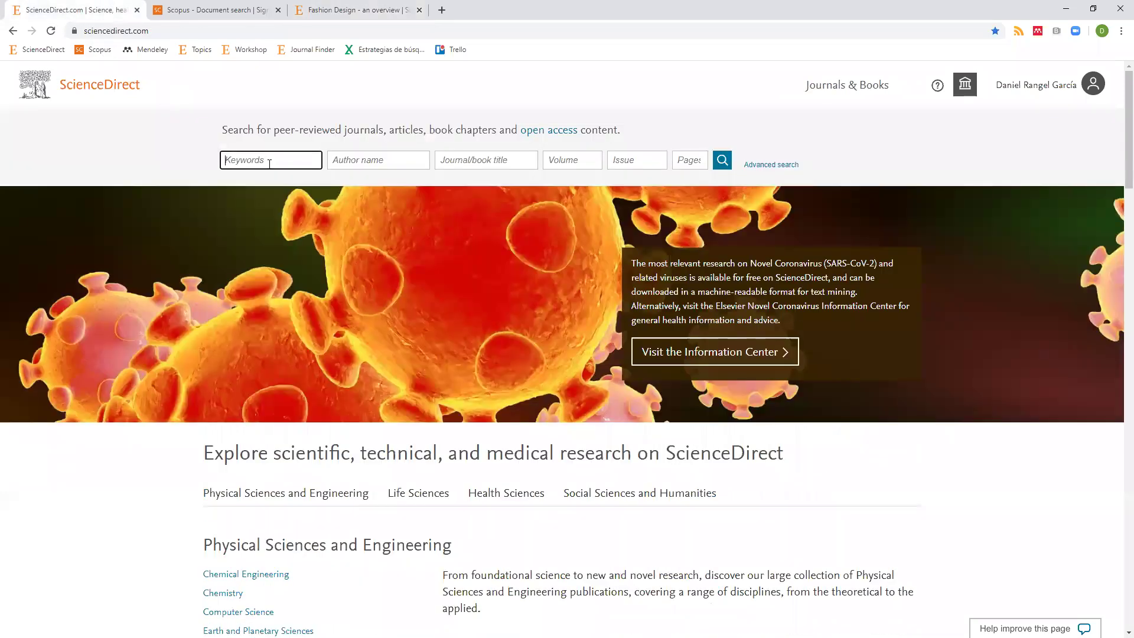
key(ctrl+v)
key(ctrl+v)
click(725, 166)
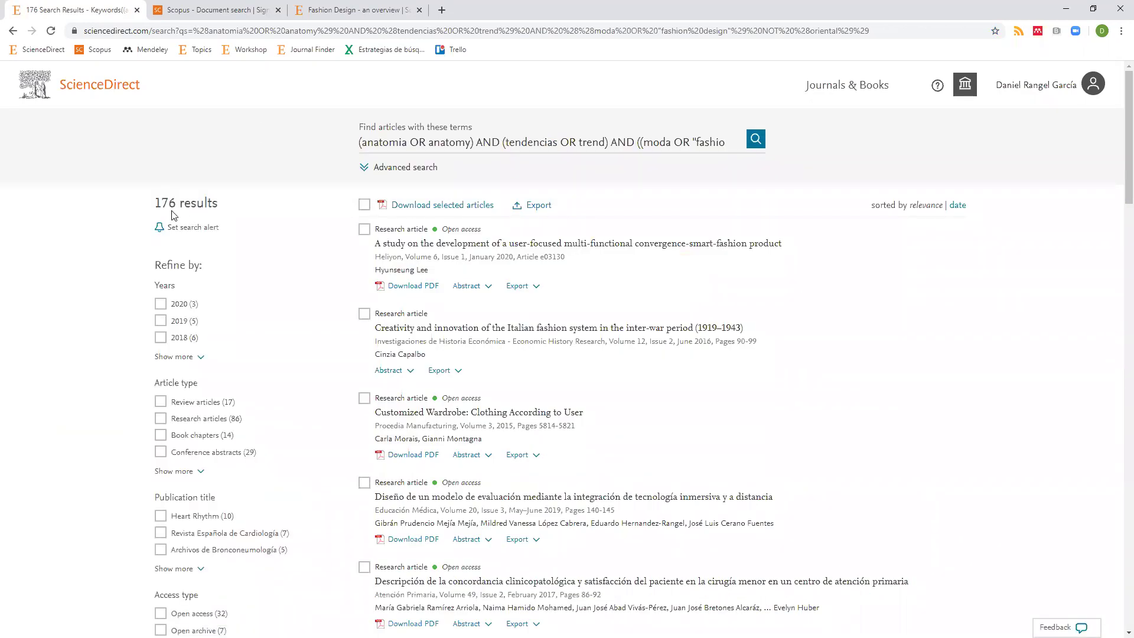
Open the first result, on a user-focused multi-functional convergence-smart-fashion product, and examine its metrics, abstract and keywords
drag(155, 203, 176, 203)
click(593, 251)
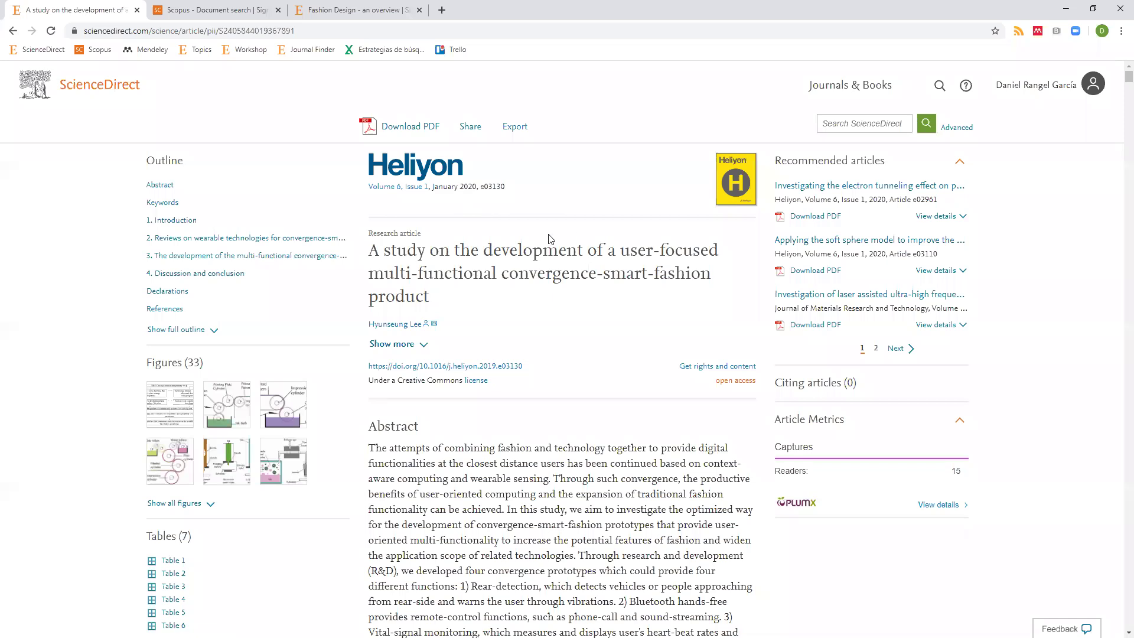
double_click(851, 383)
scroll(593, 475, down, 5)
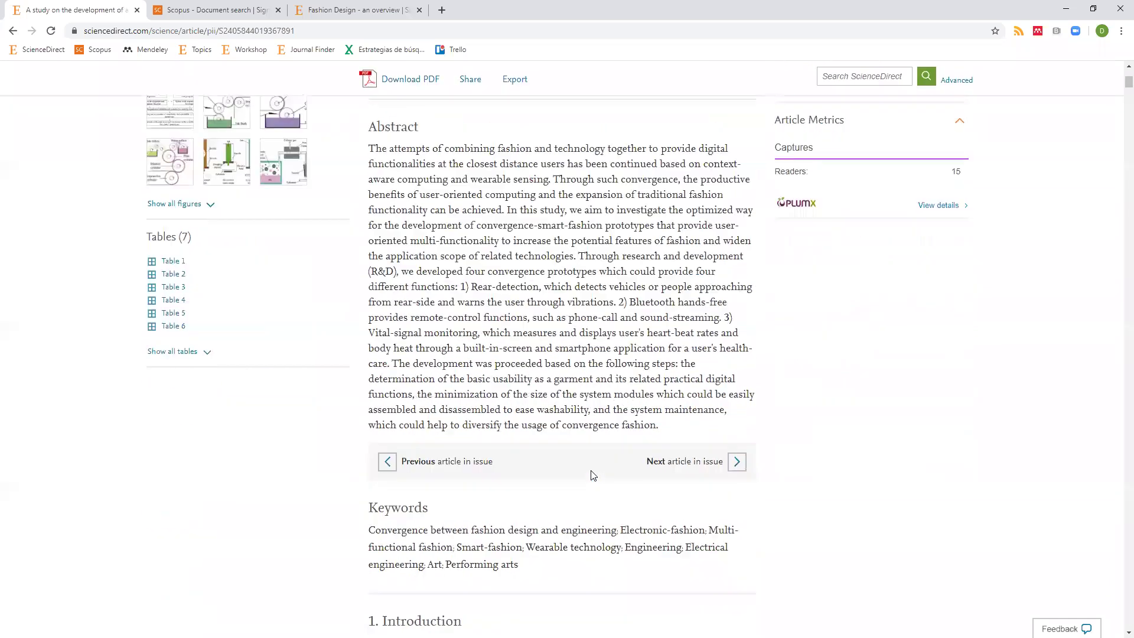
scroll(593, 475, down, 6)
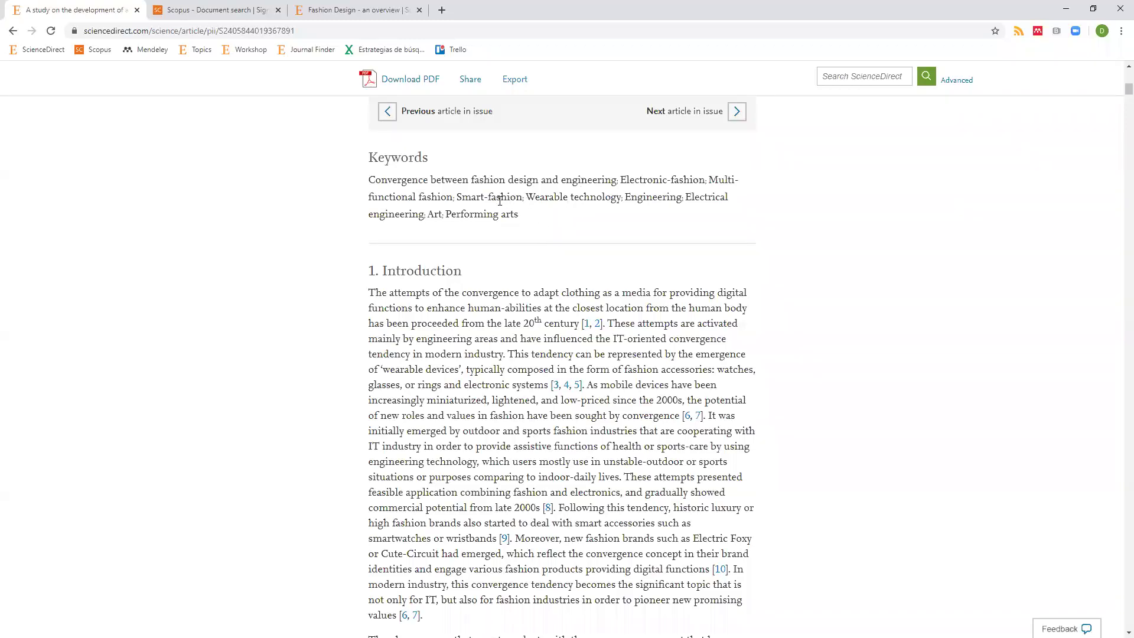
Return to the search results, open the article Customized Wardrobe: Clothing According to User and review its abstract and keywords
click(14, 33)
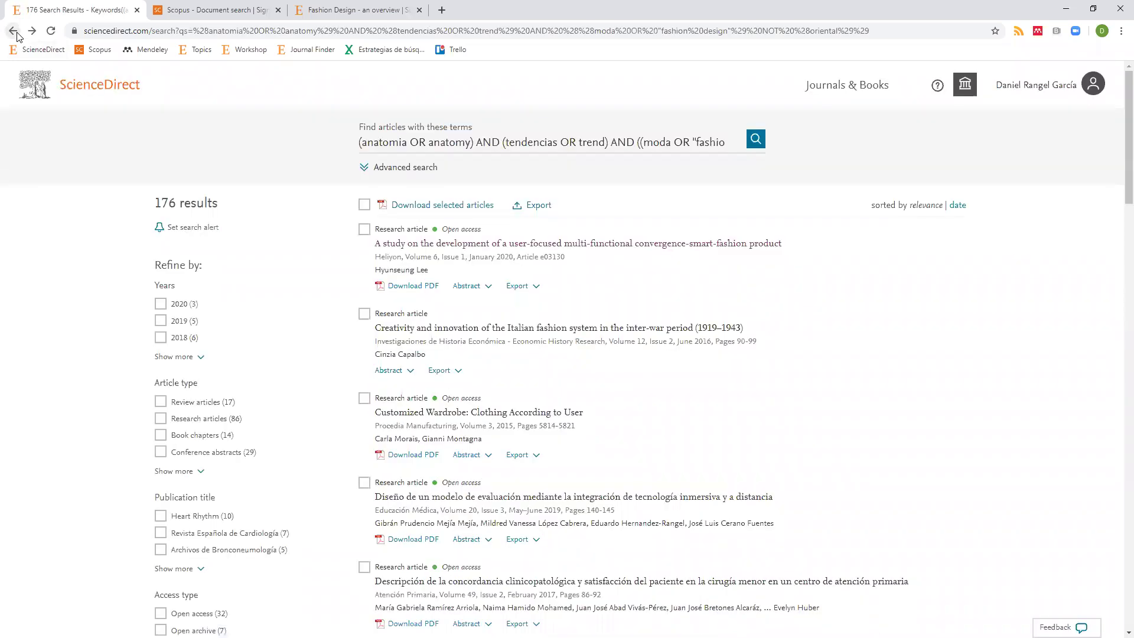
scroll(427, 241, down, 5)
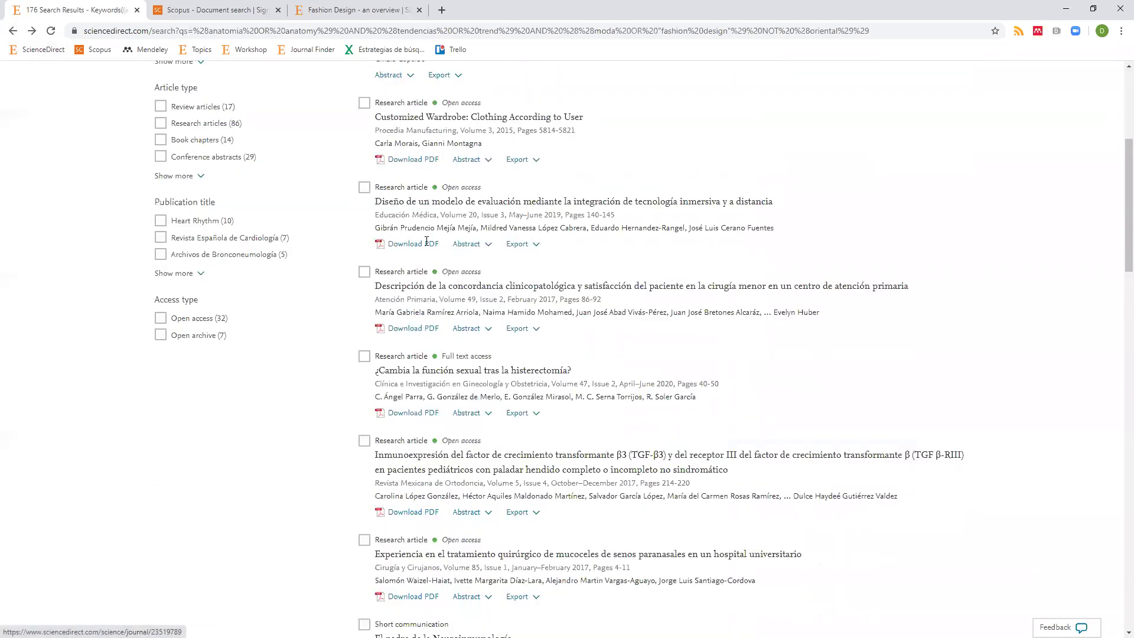
click(560, 122)
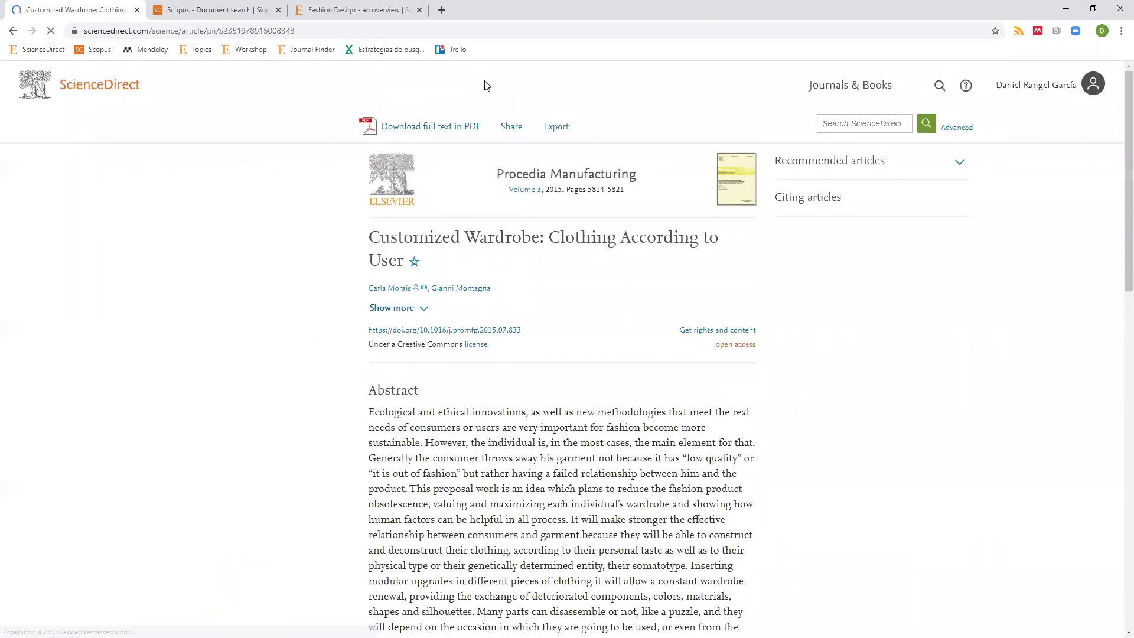
scroll(390, 276, down, 3)
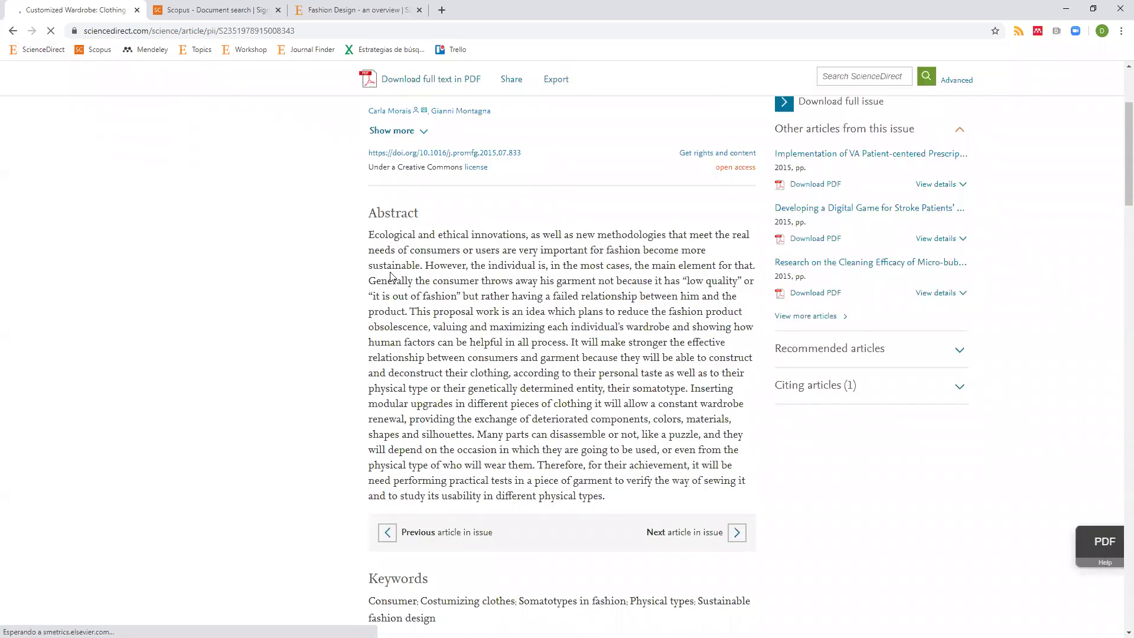
scroll(517, 349, down, 1)
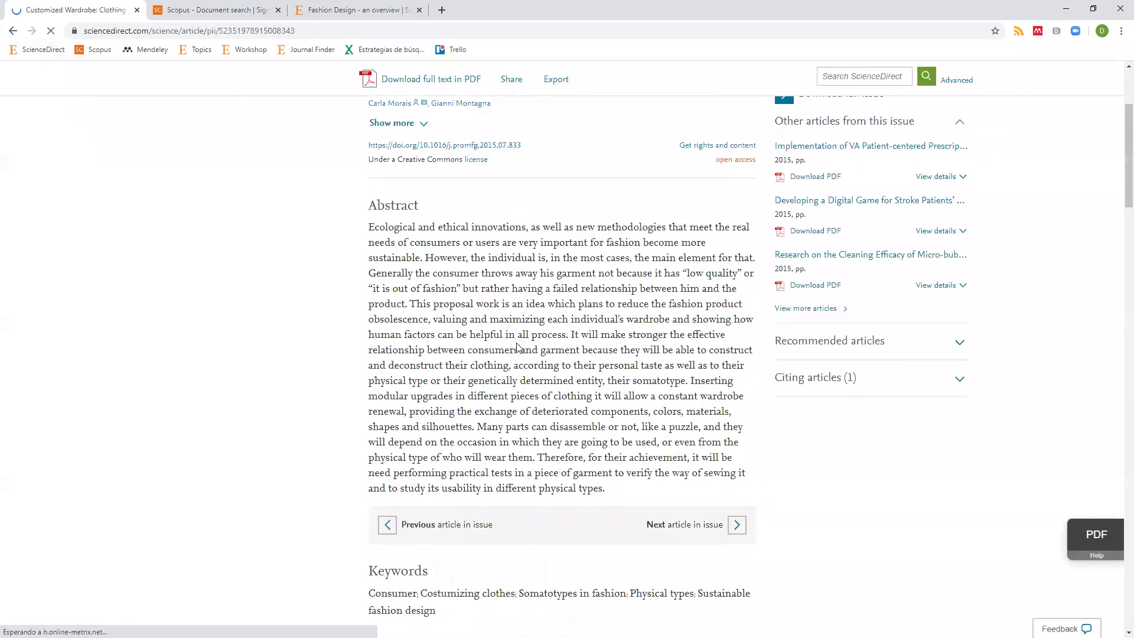
scroll(517, 345, down, 6)
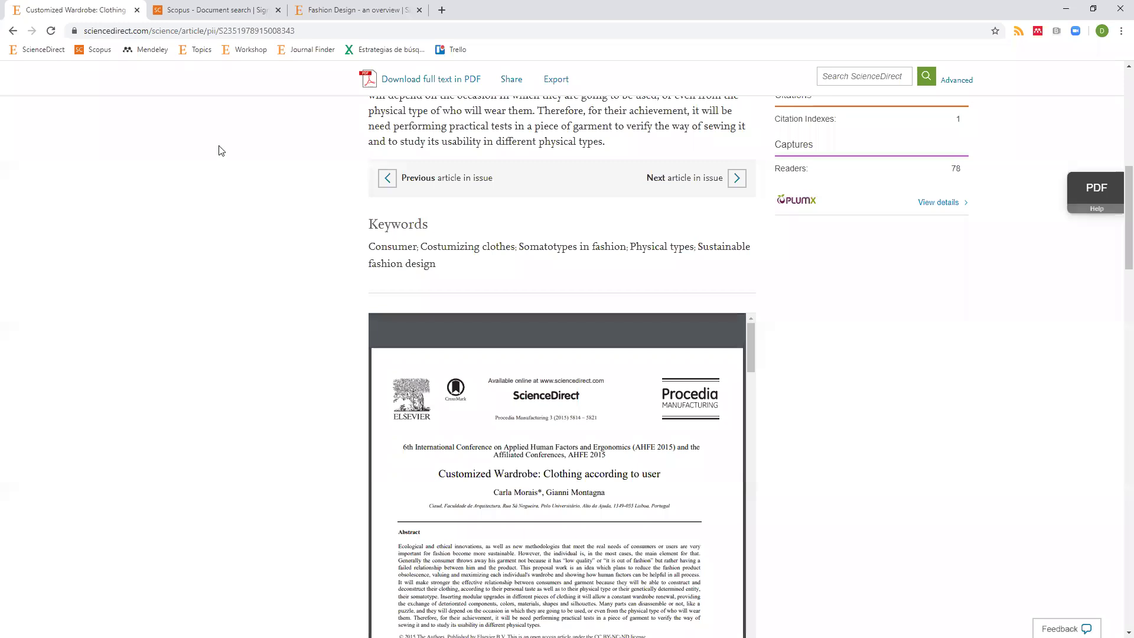
Switch to Scopus, enter the copied Boolean string as the document search, and change its exclusion operator to AND NOT before (oriental)
click(217, 13)
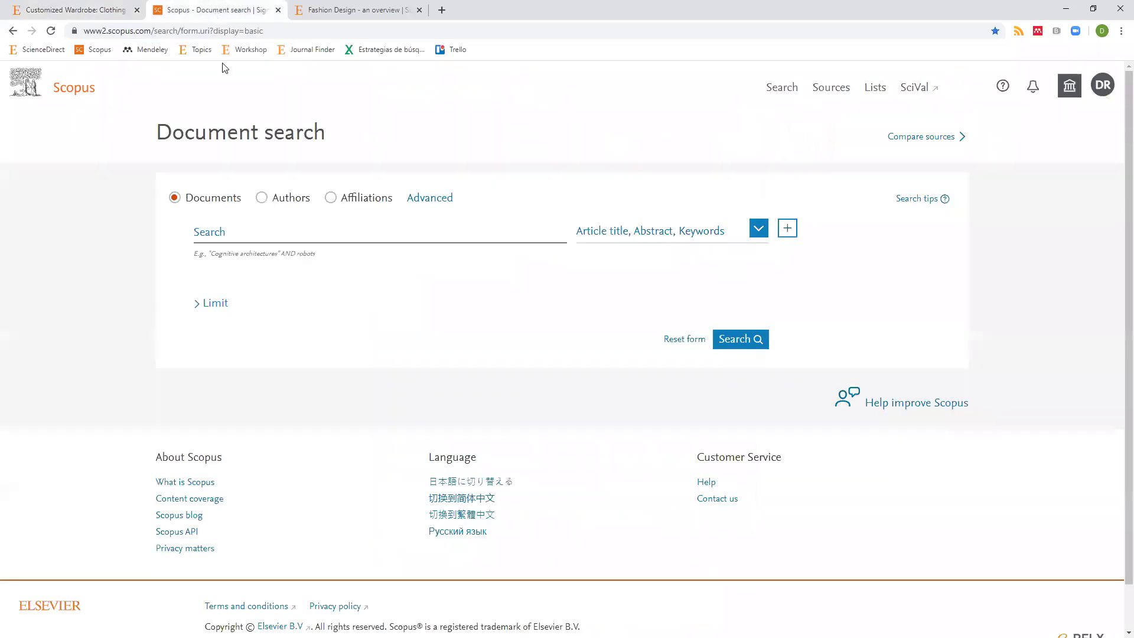
click(302, 237)
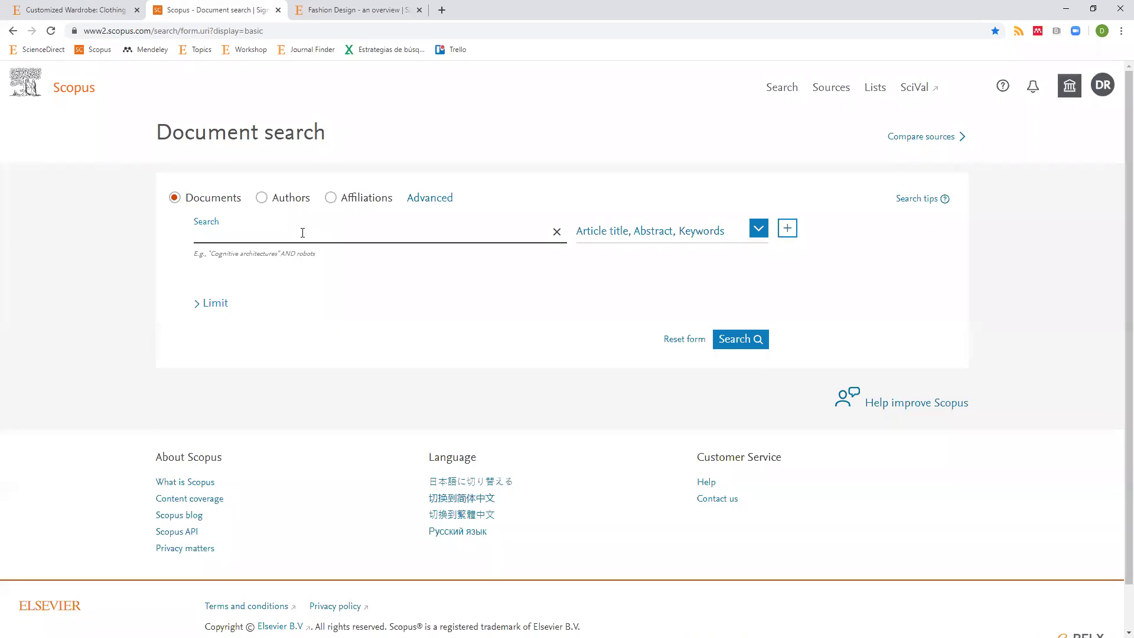
key(ctrl+v)
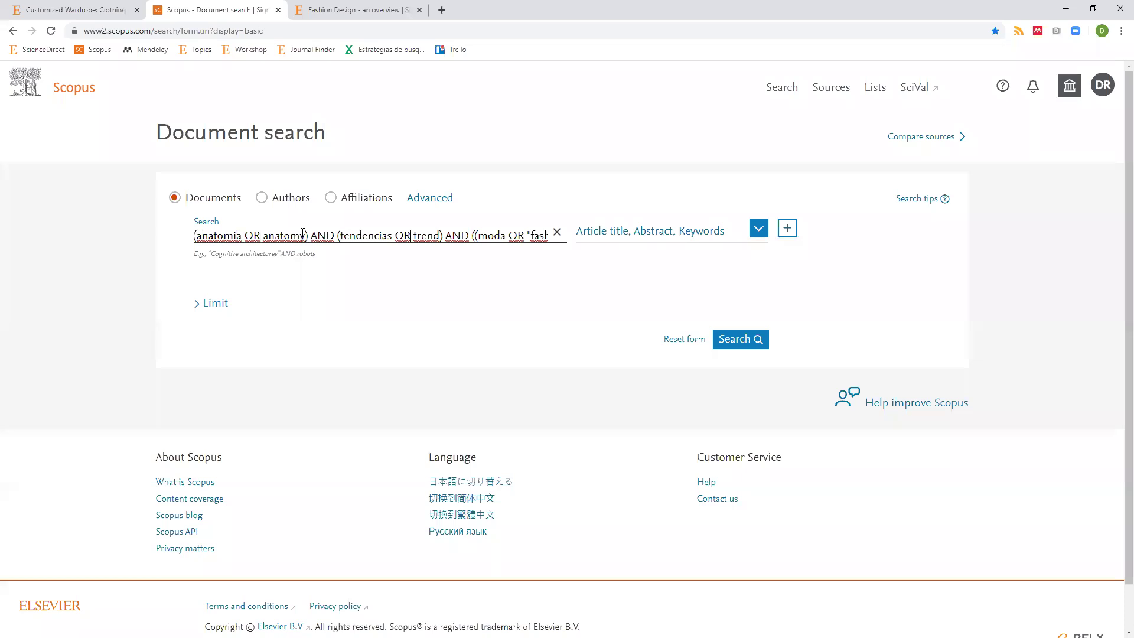
key(Right)
key(Right)
key(Right)
key(Right)
key(Right)
key(Right)
key(Right)
key(Right)
key(Right)
key(Right)
key(Right)
key(Right)
key(Right)
key(Right)
key(Right)
key(Right)
key(Right)
key(Right)
key(Right)
key(Right)
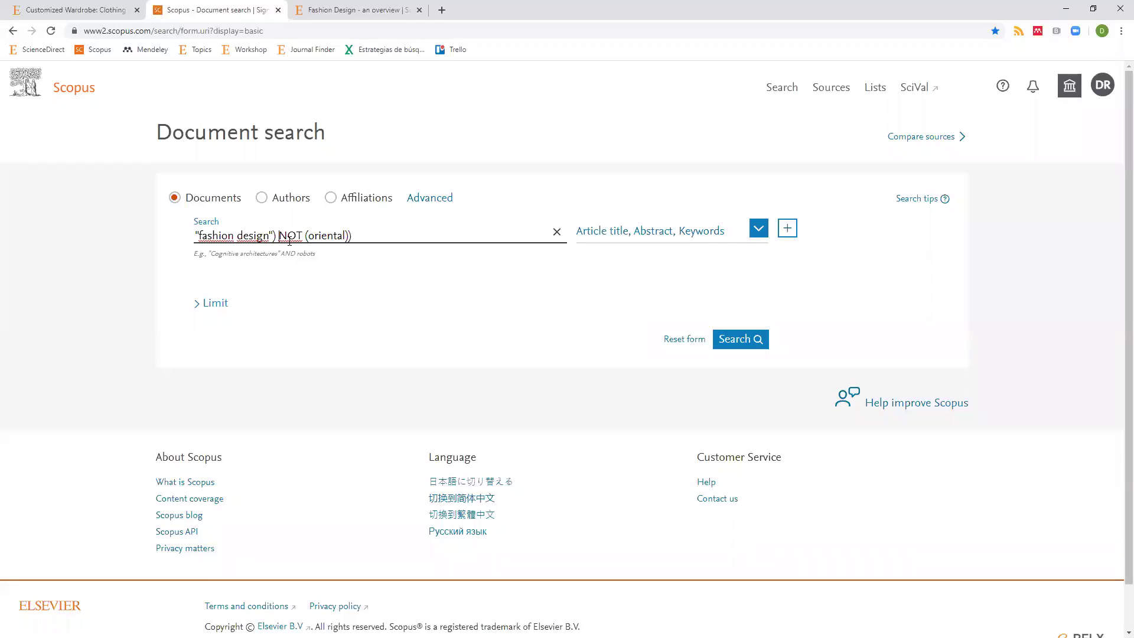
text(AND)
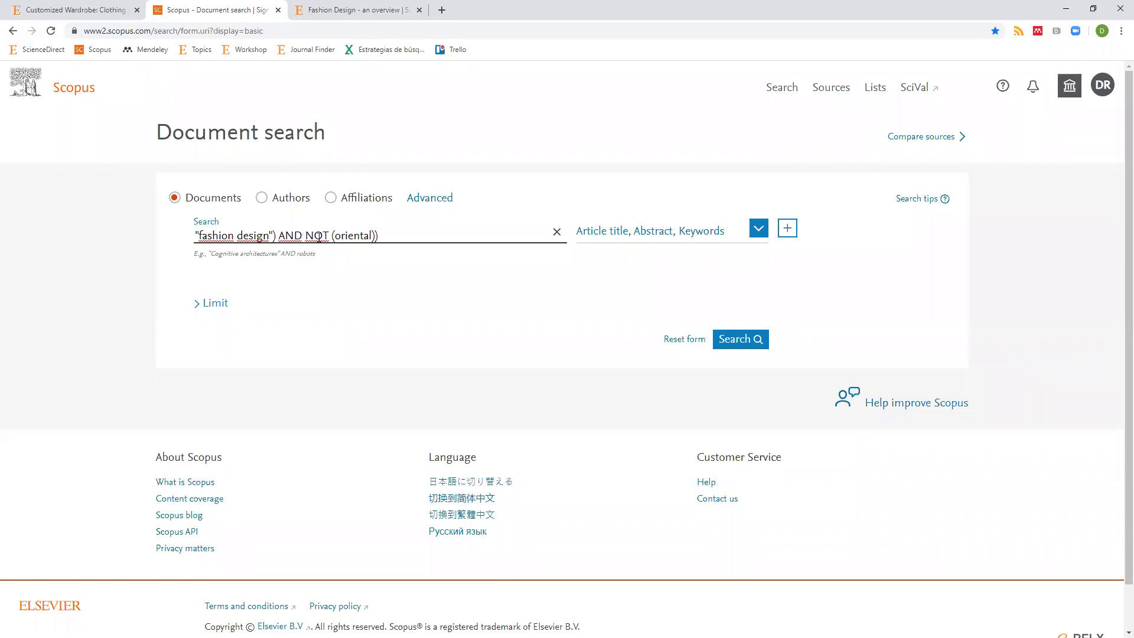
drag(278, 236, 329, 235)
Set the Scopus search scope to All fields and run the document search
click(665, 244)
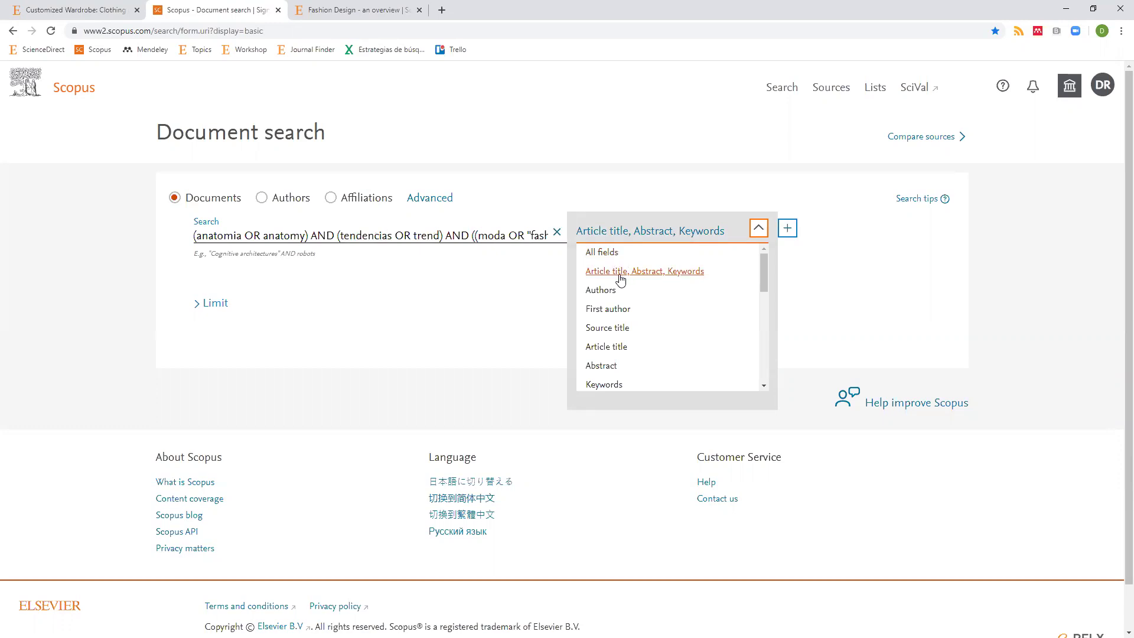
click(609, 254)
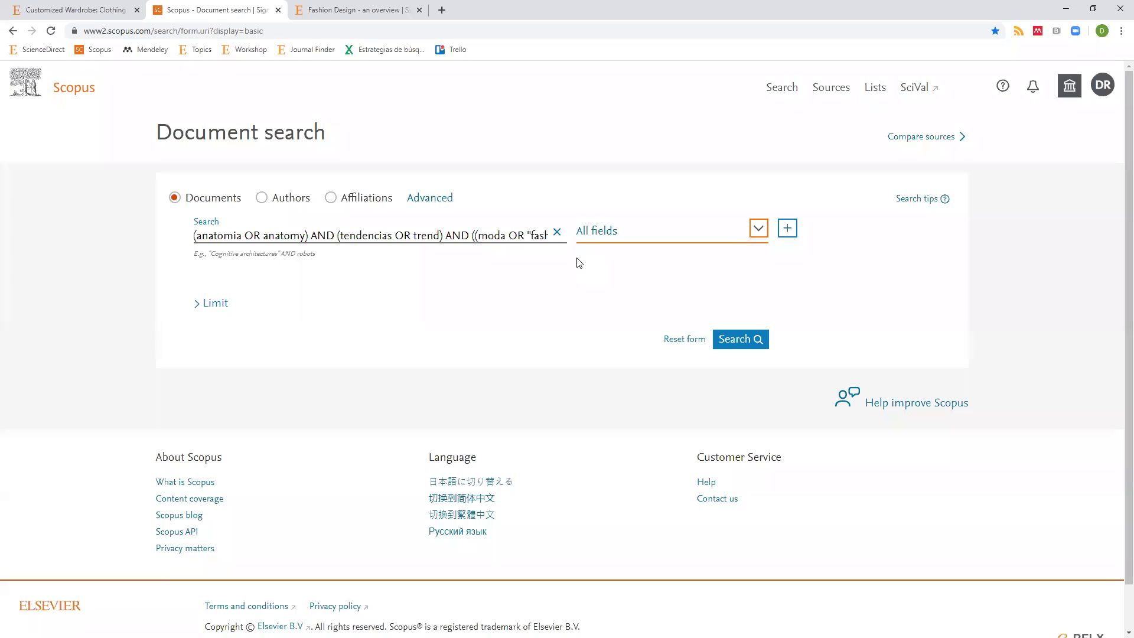
click(266, 238)
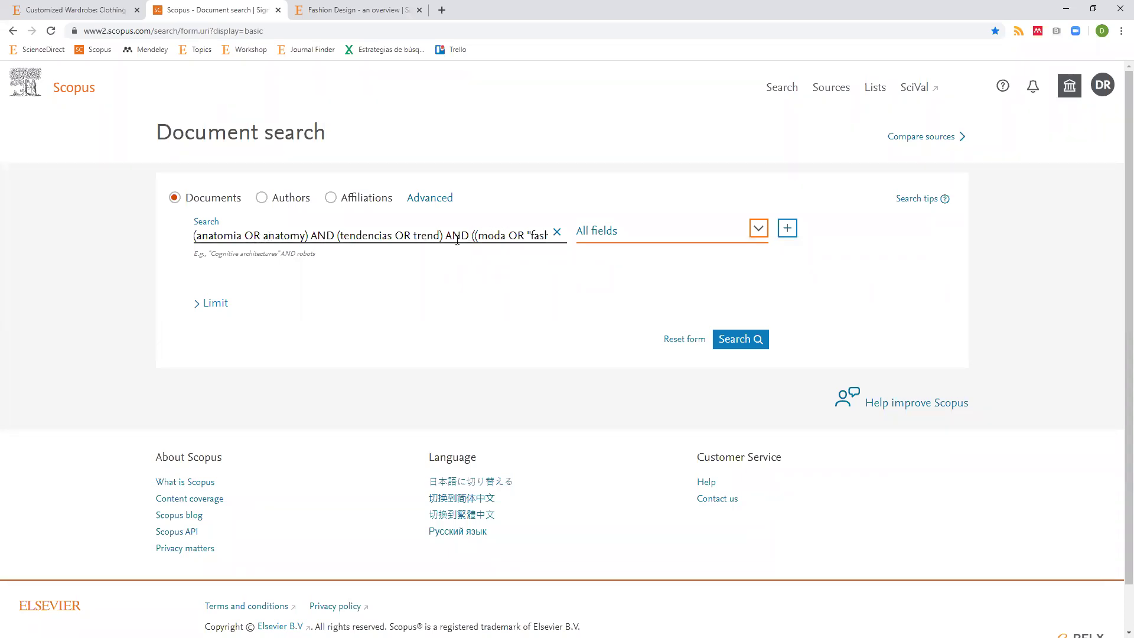
click(609, 234)
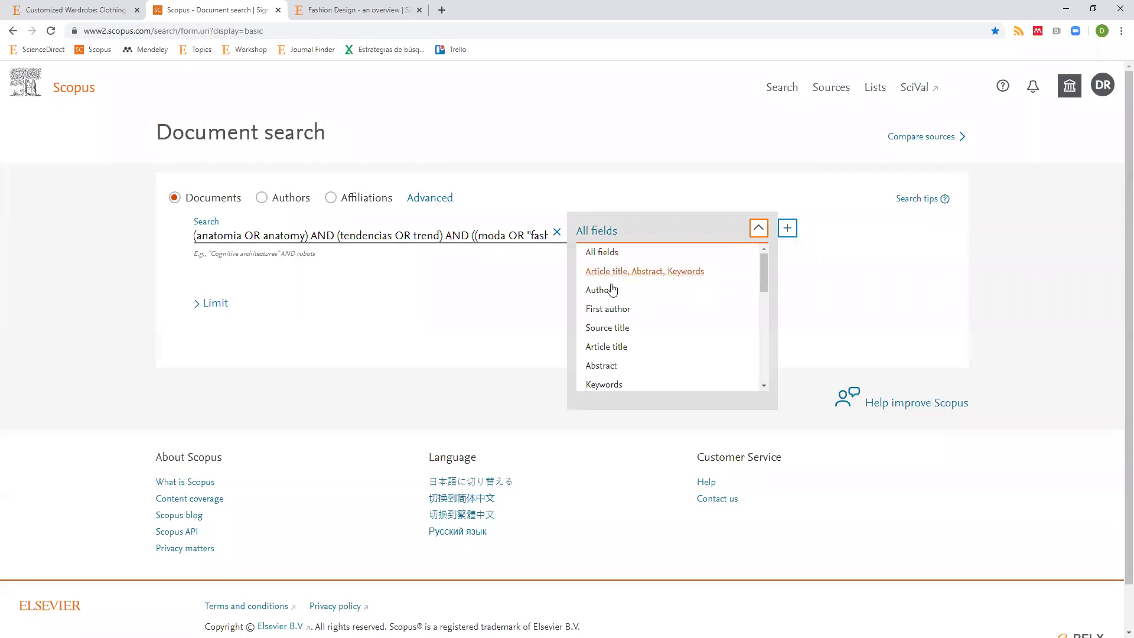
click(987, 278)
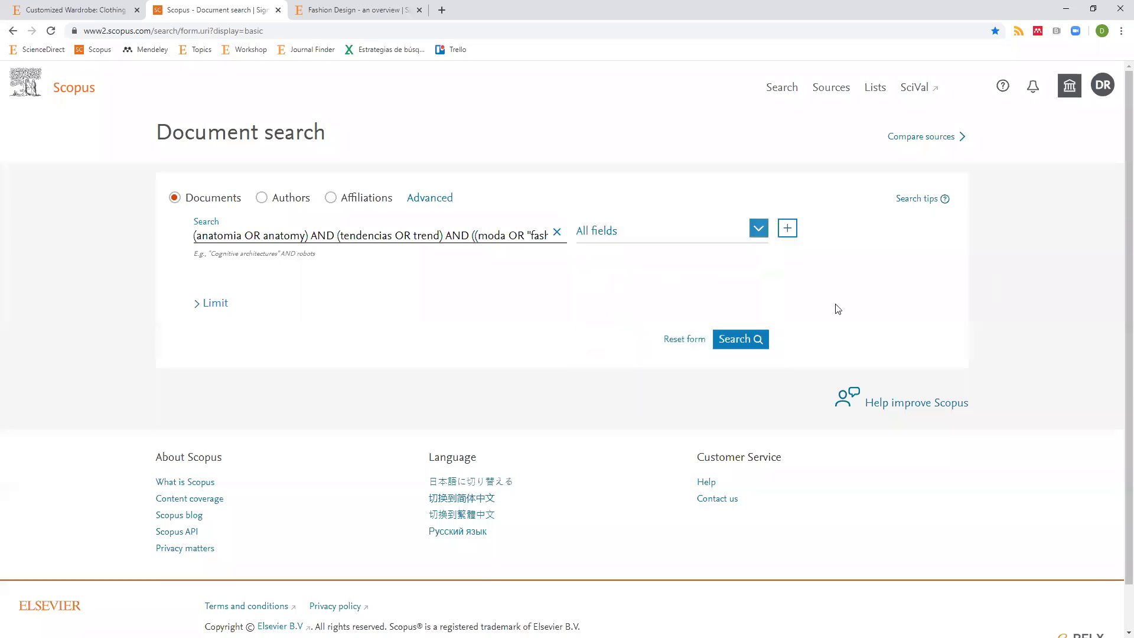
click(728, 346)
click(727, 347)
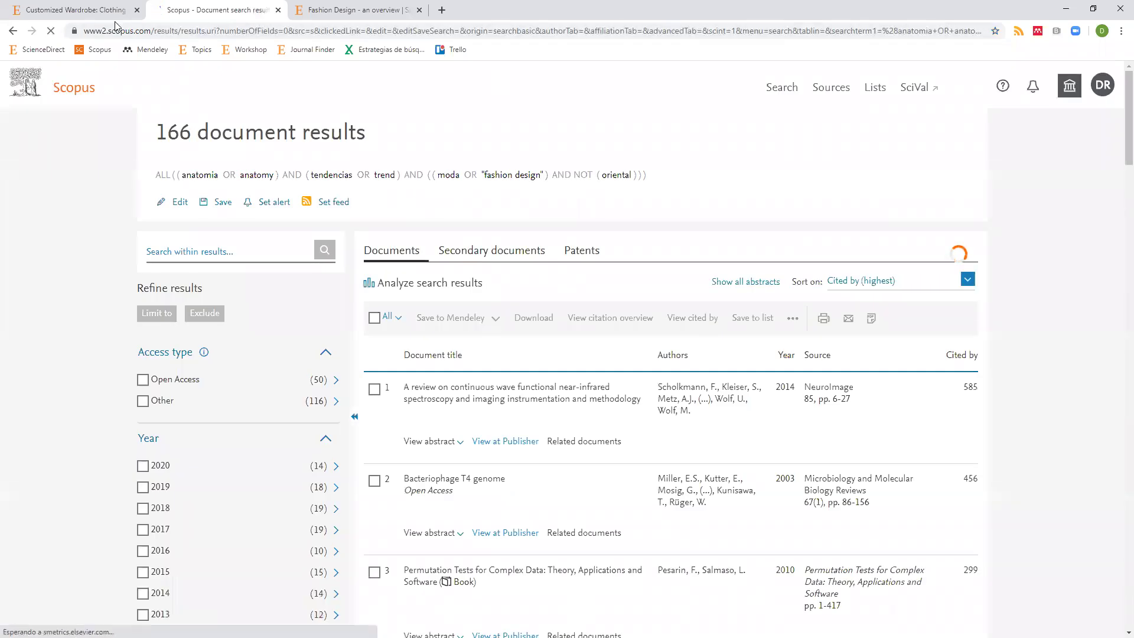
Compare the ScienceDirect results list with the Scopus results, and examine the executed Scopus query with its AND NOT exclusion of oriental
click(102, 14)
scroll(189, 165, up, 6)
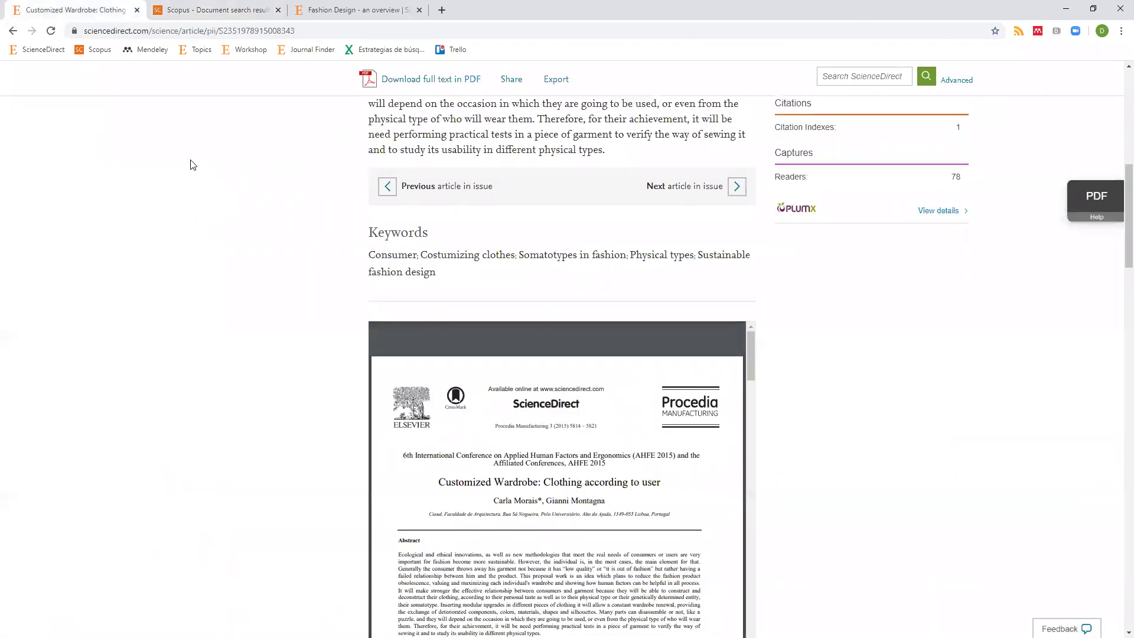
click(12, 33)
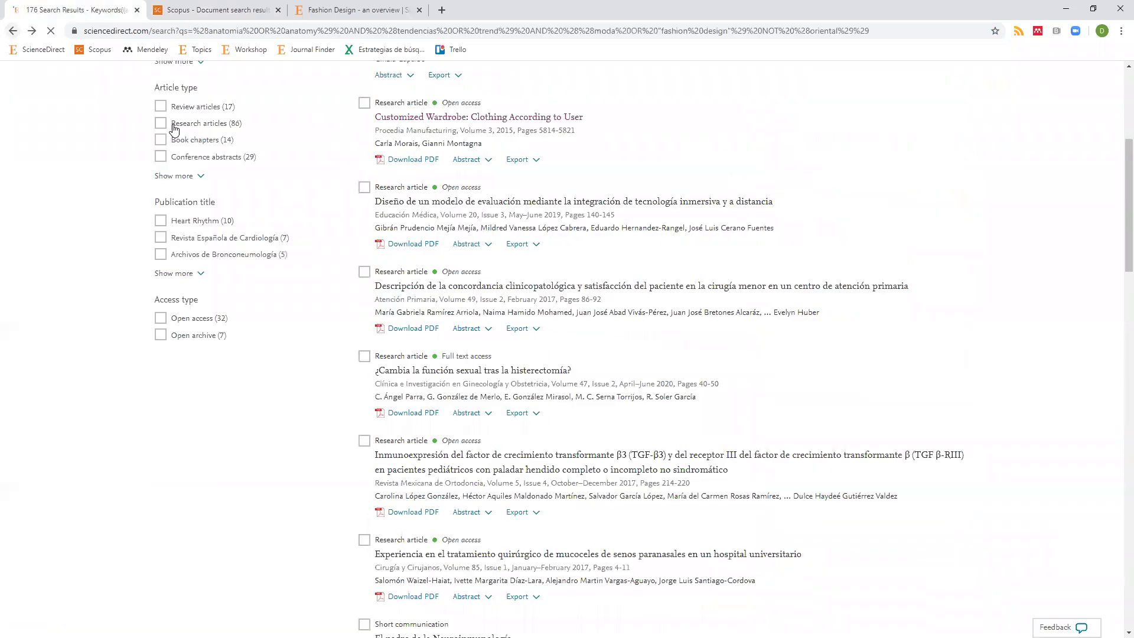
click(200, 16)
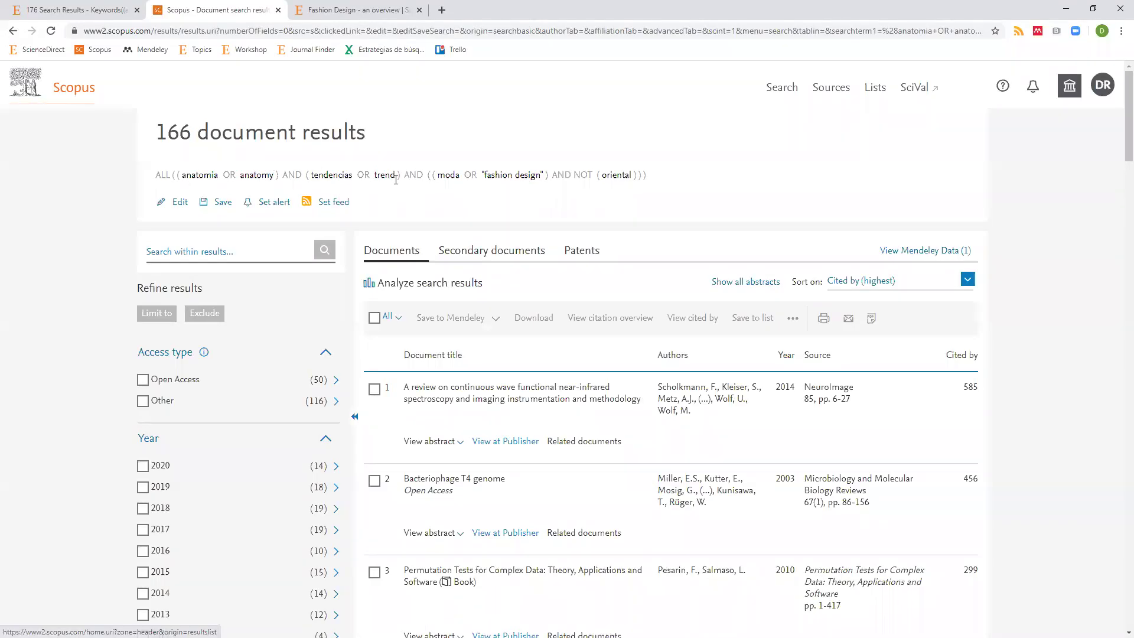
drag(557, 174, 590, 172)
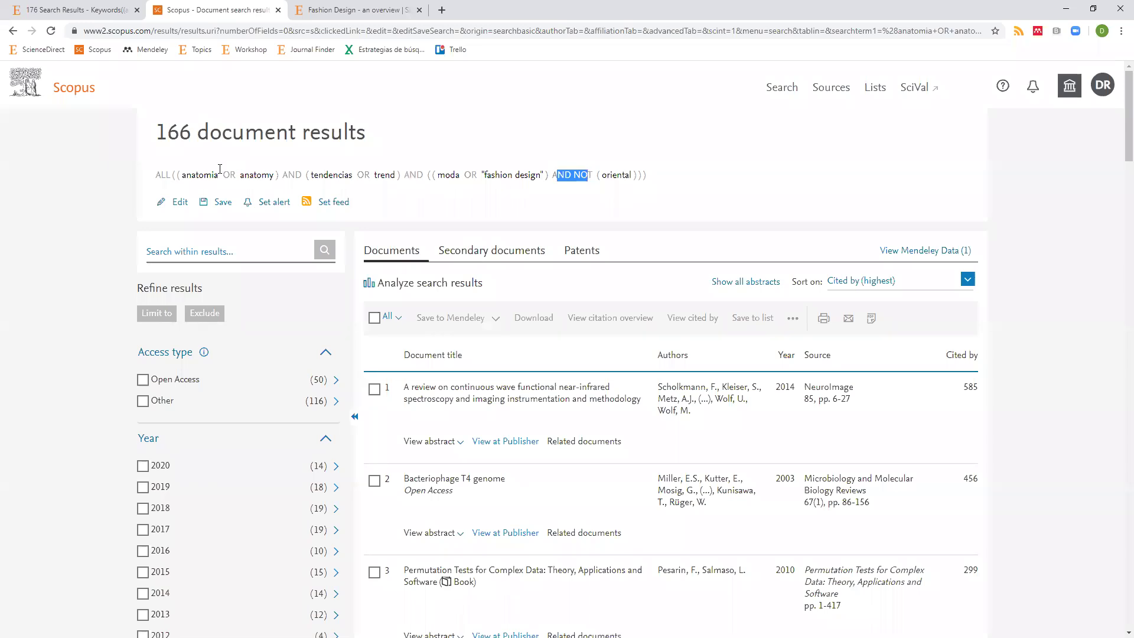
drag(174, 175, 529, 176)
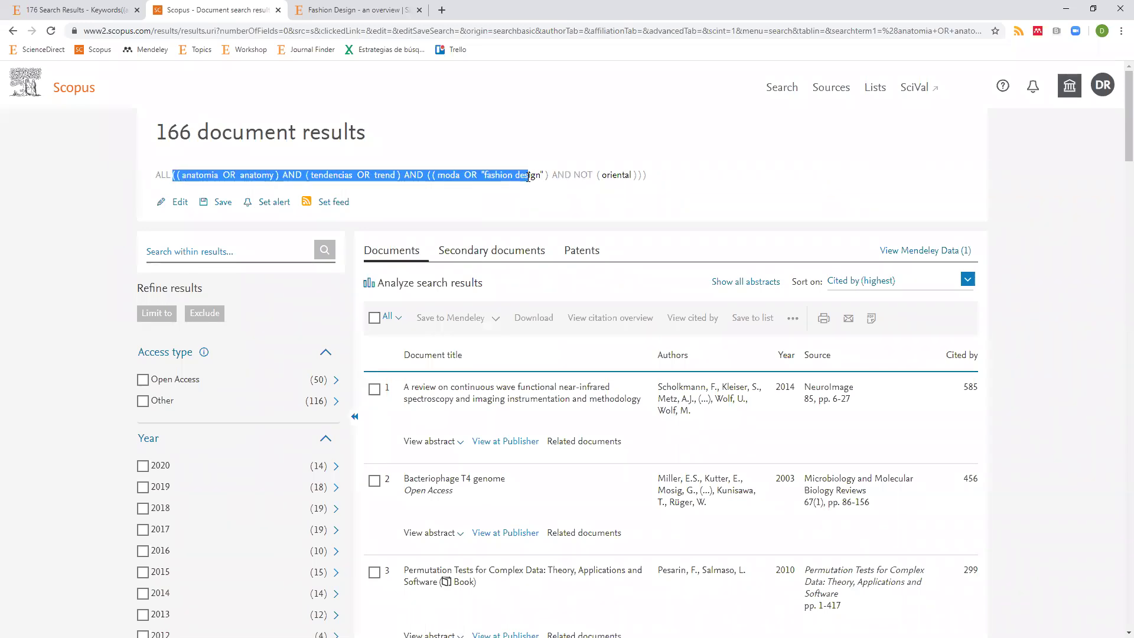
triple_click(608, 175)
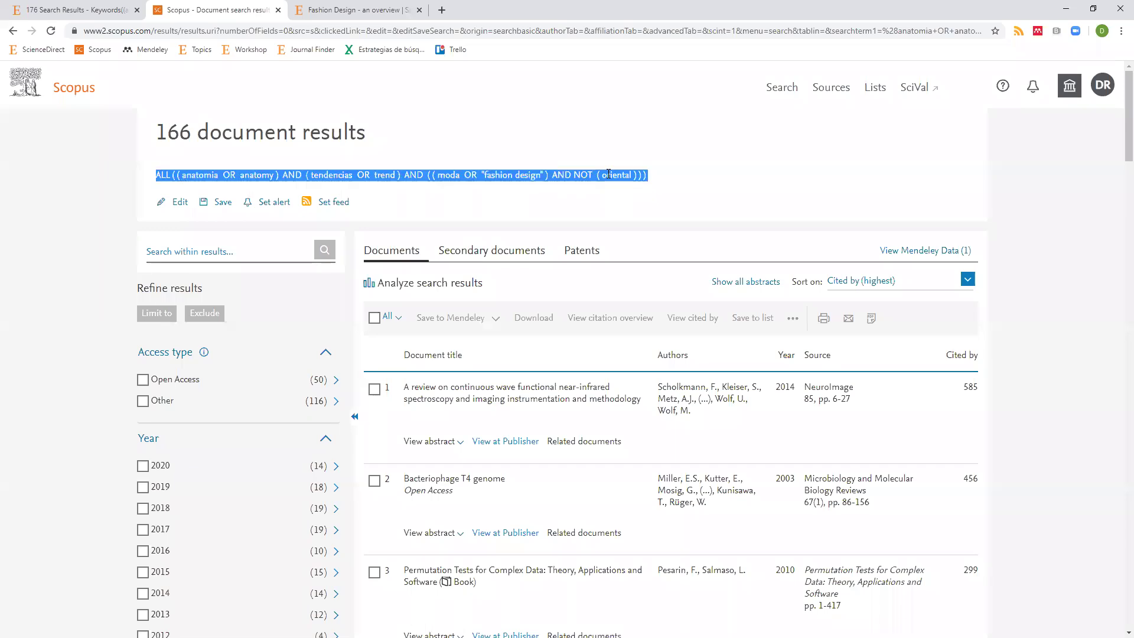
double_click(608, 175)
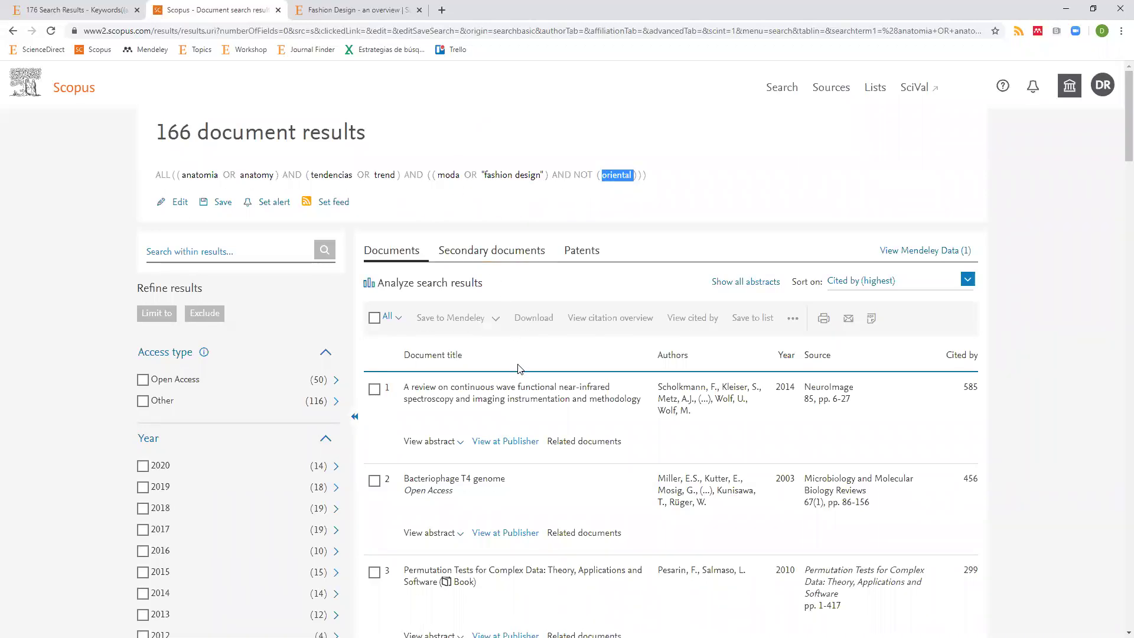
Open the most cited Scopus result, on functional near-infrared spectroscopy, and examine its abstract, topic prominence, author keywords and indexed keywords
click(524, 391)
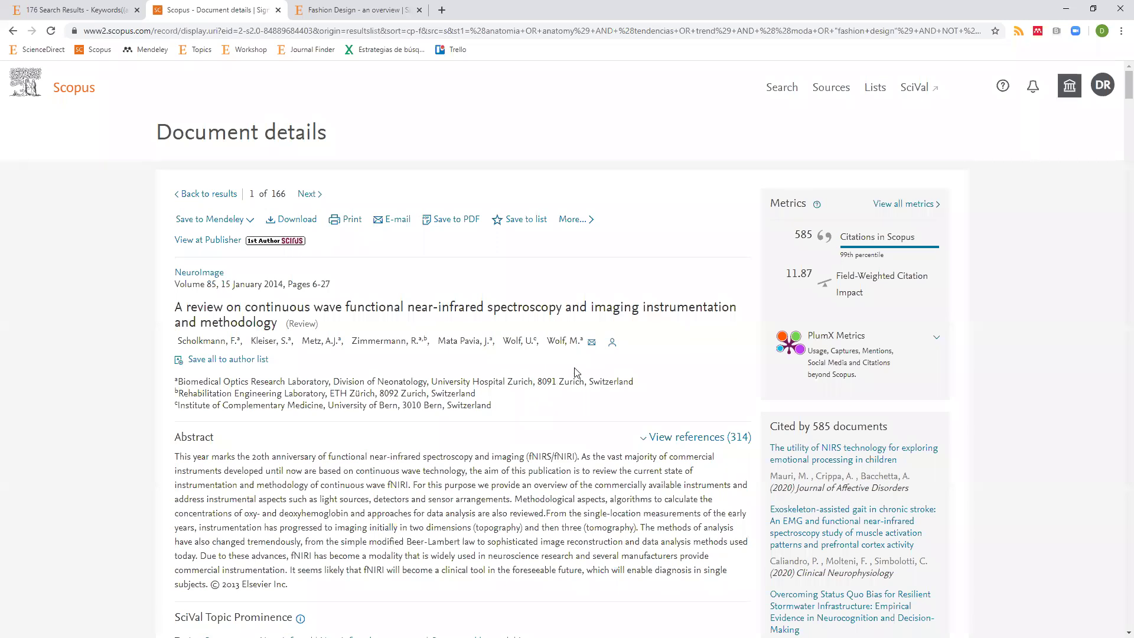
scroll(612, 368, down, 1)
scroll(612, 368, down, 2)
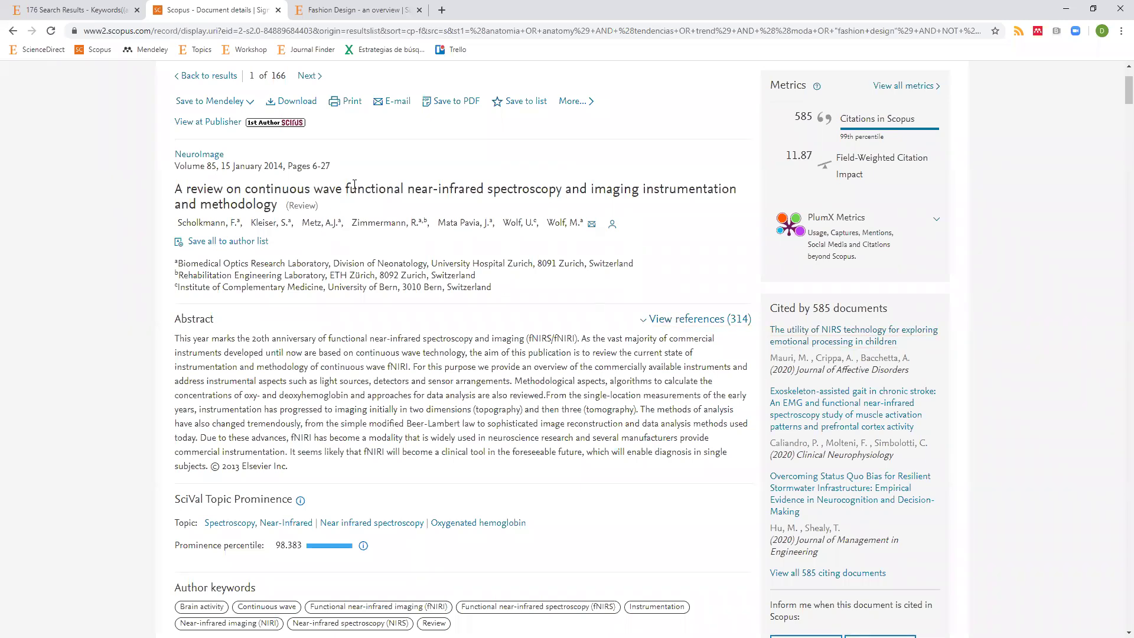
scroll(363, 267, down, 3)
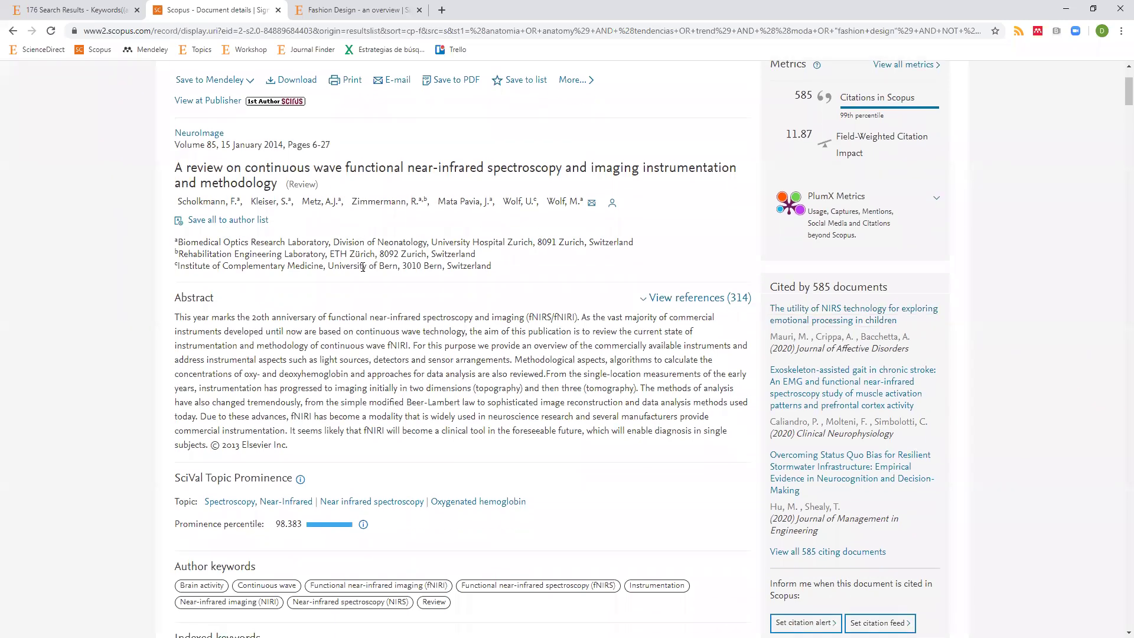
scroll(346, 280, down, 2)
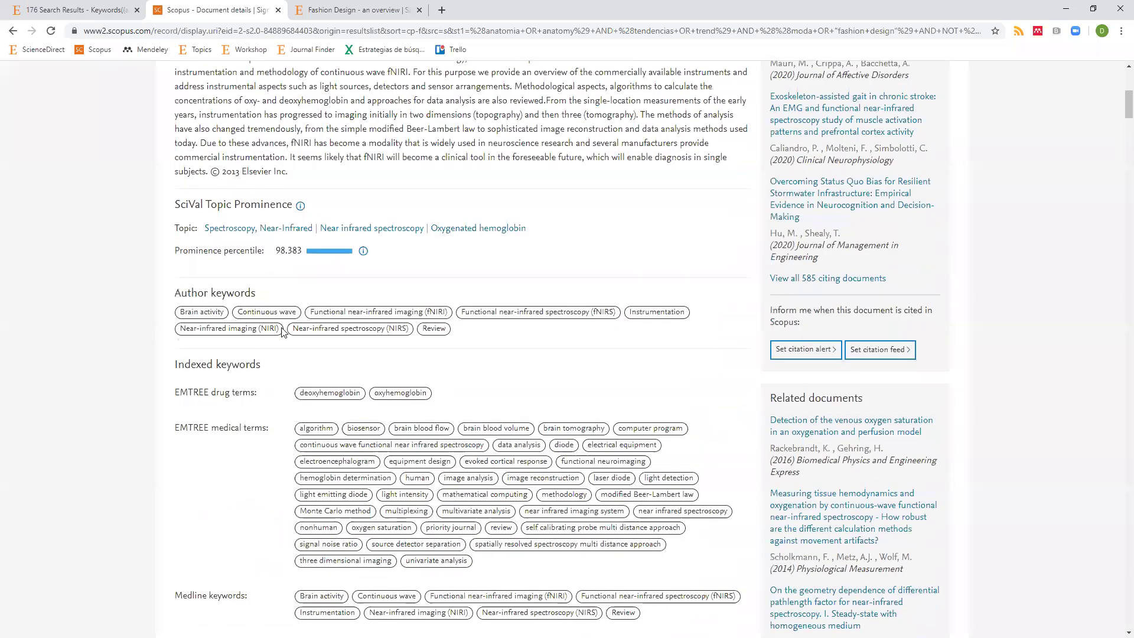
scroll(334, 363, down, 5)
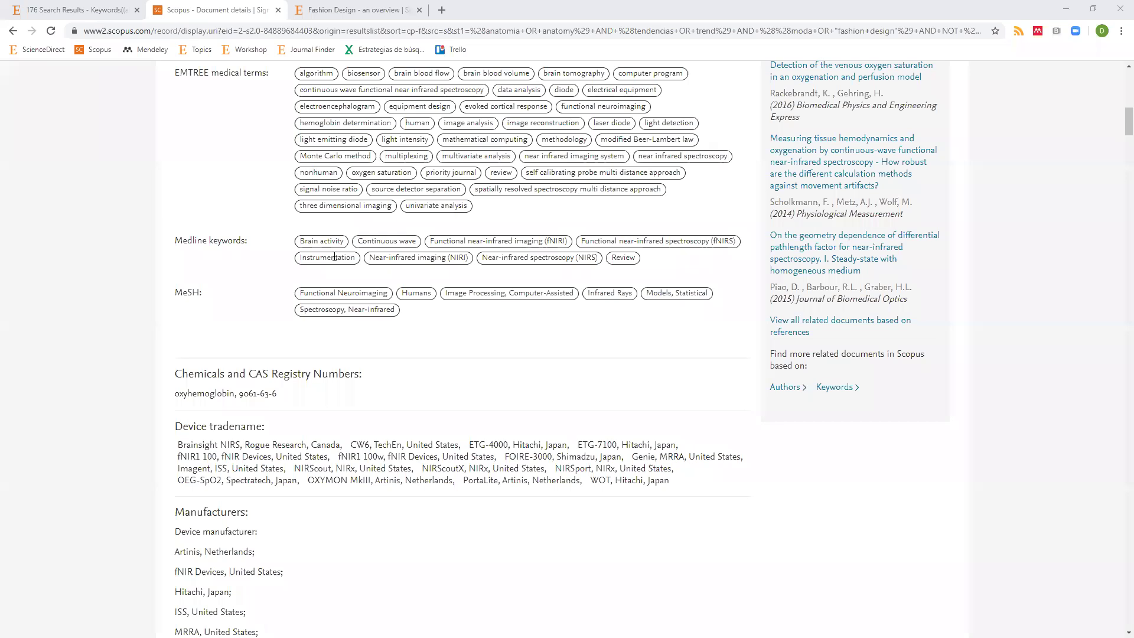
scroll(269, 293, up, 6)
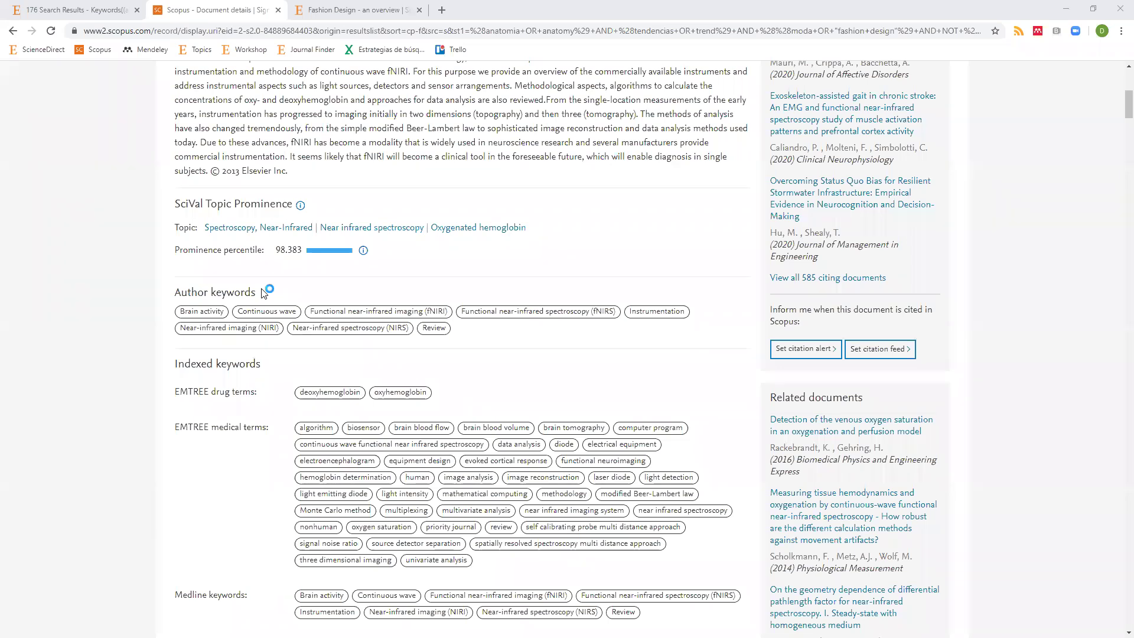
key(alt+Tab)
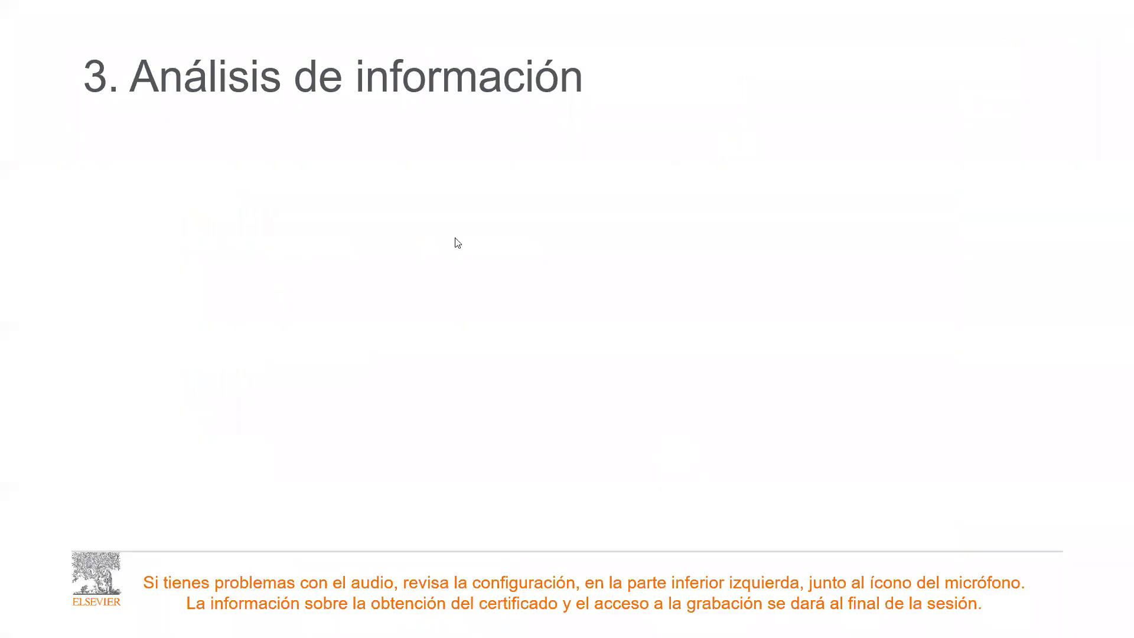
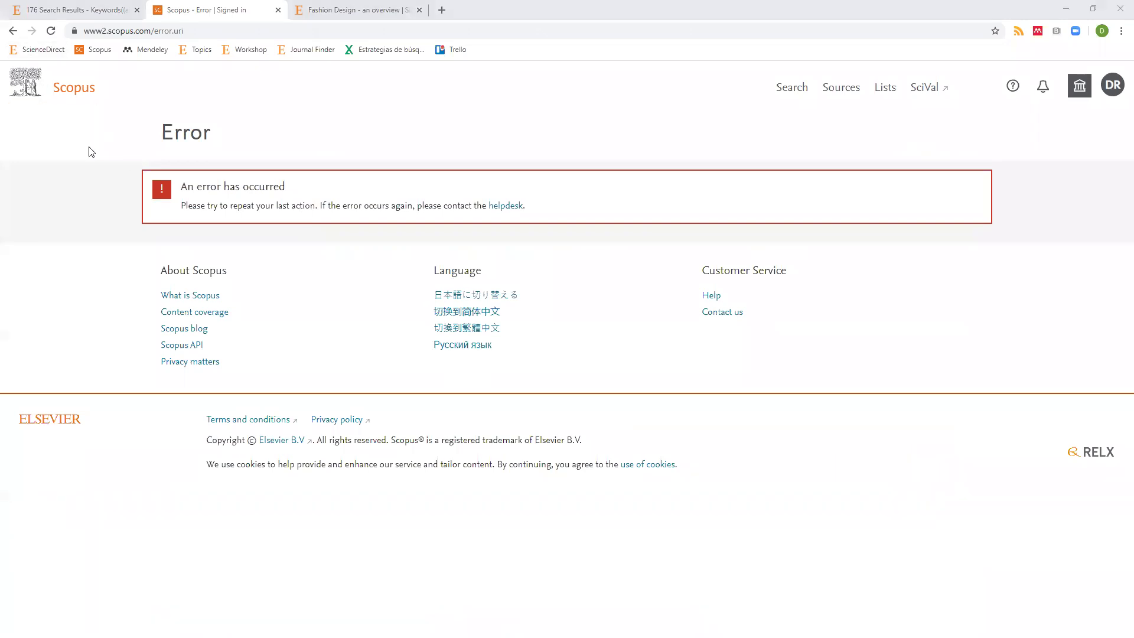
Switch to the Excel template, clear the excluded word oriental in the moda column, and copy the regenerated search string
key(alt+Tab)
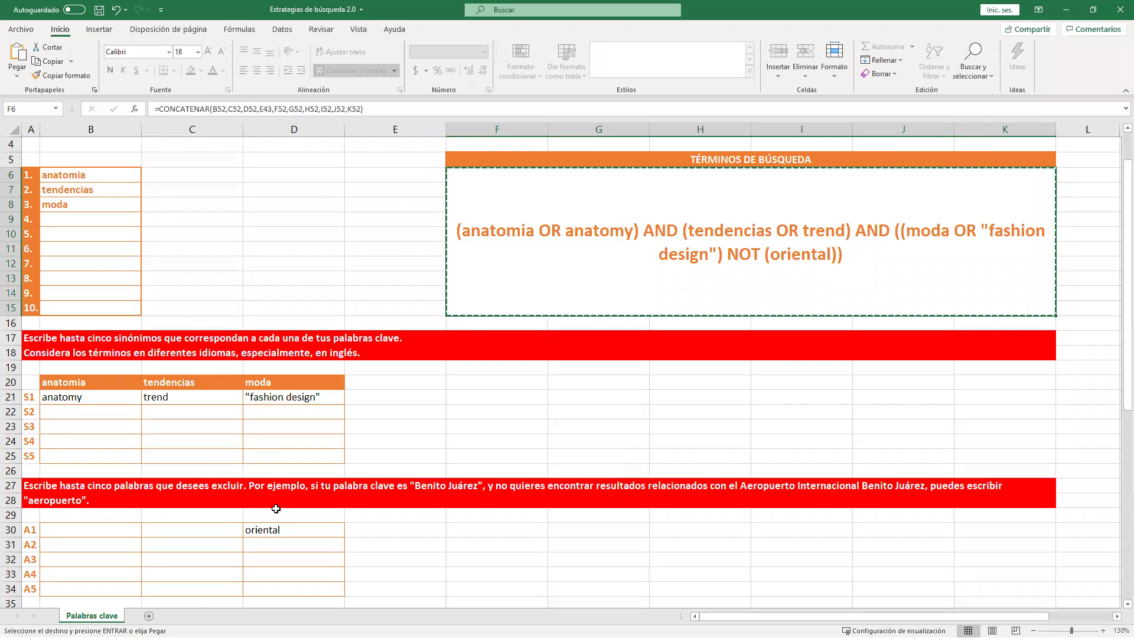
click(281, 529)
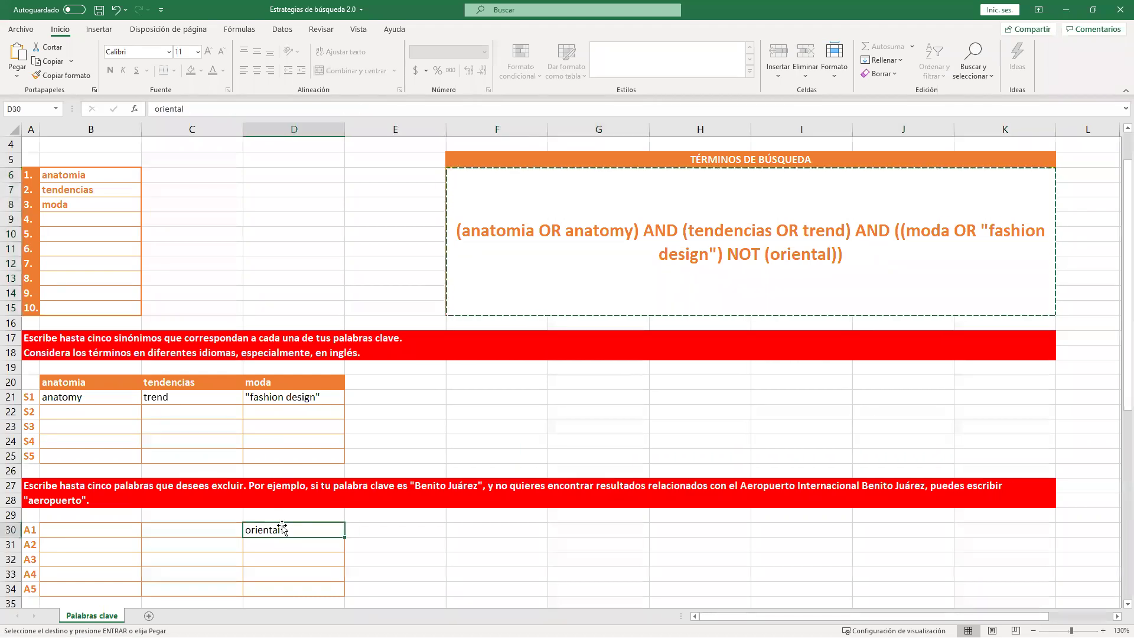
key(Delete)
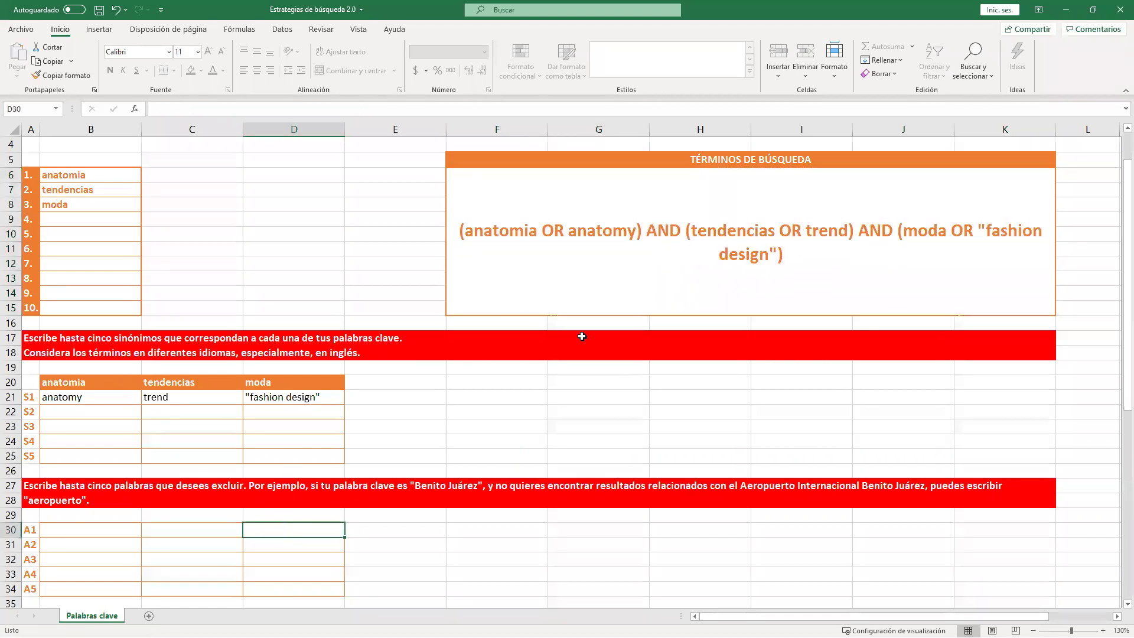
click(612, 279)
key(ctrl+c)
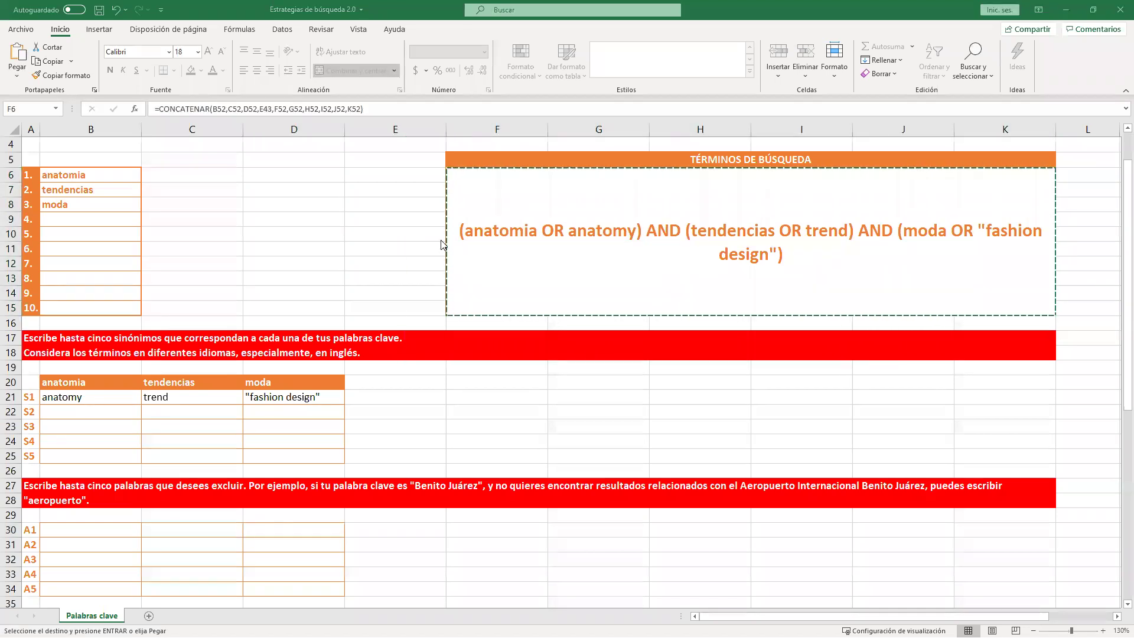
Return to the Scopus document search, replace the old query with the copied string without the exclusion, and run it in All fields
key(alt+Tab)
click(84, 93)
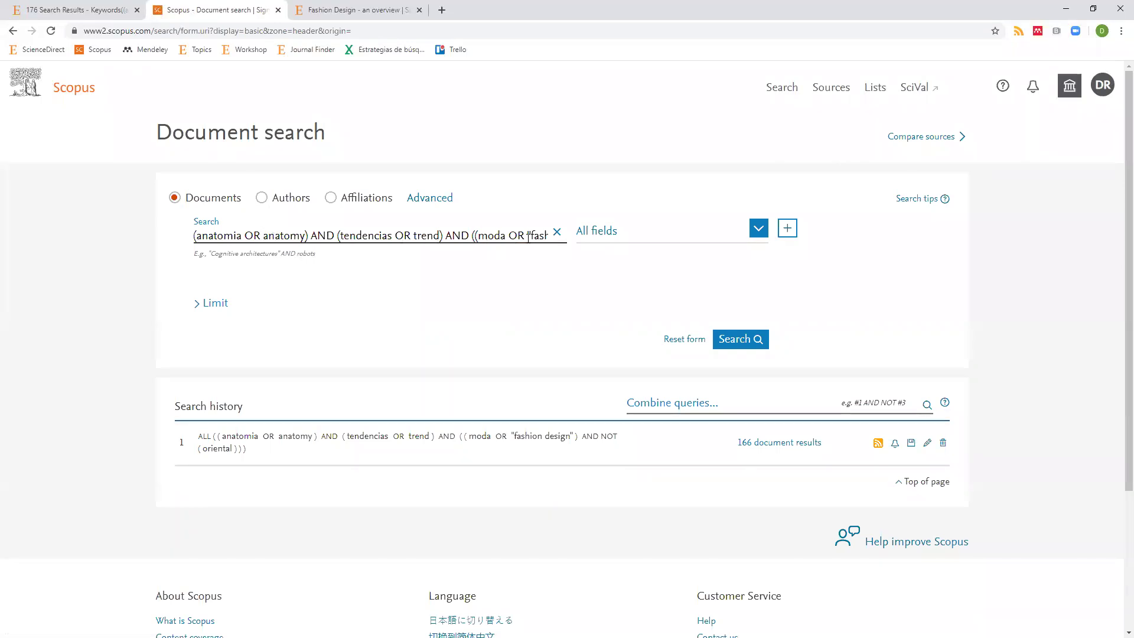
click(558, 232)
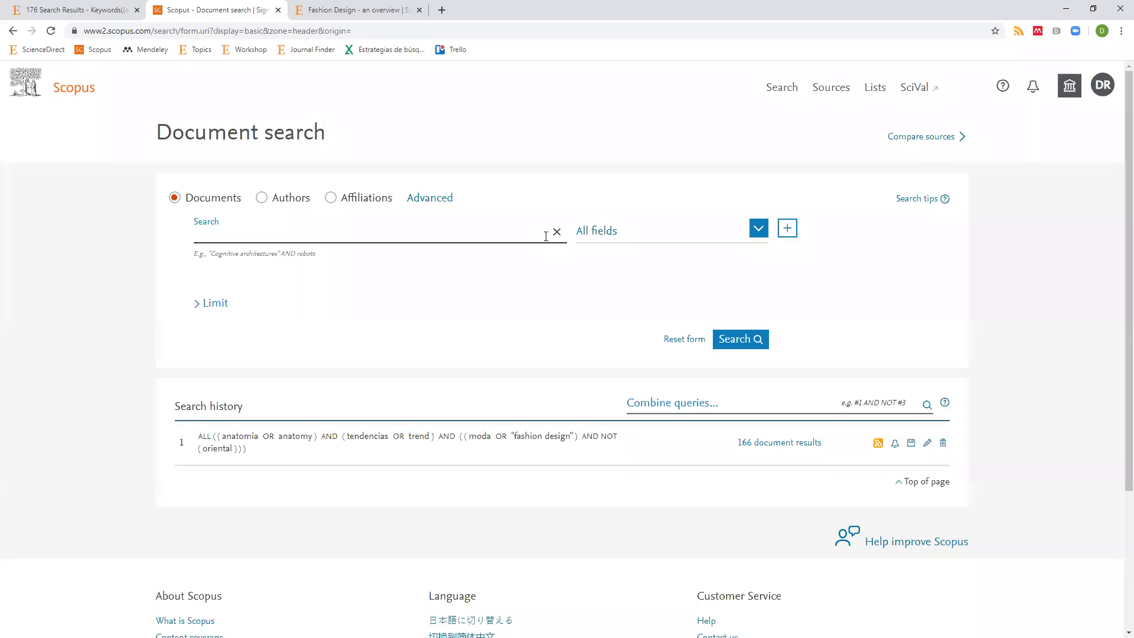
key(ctrl+v)
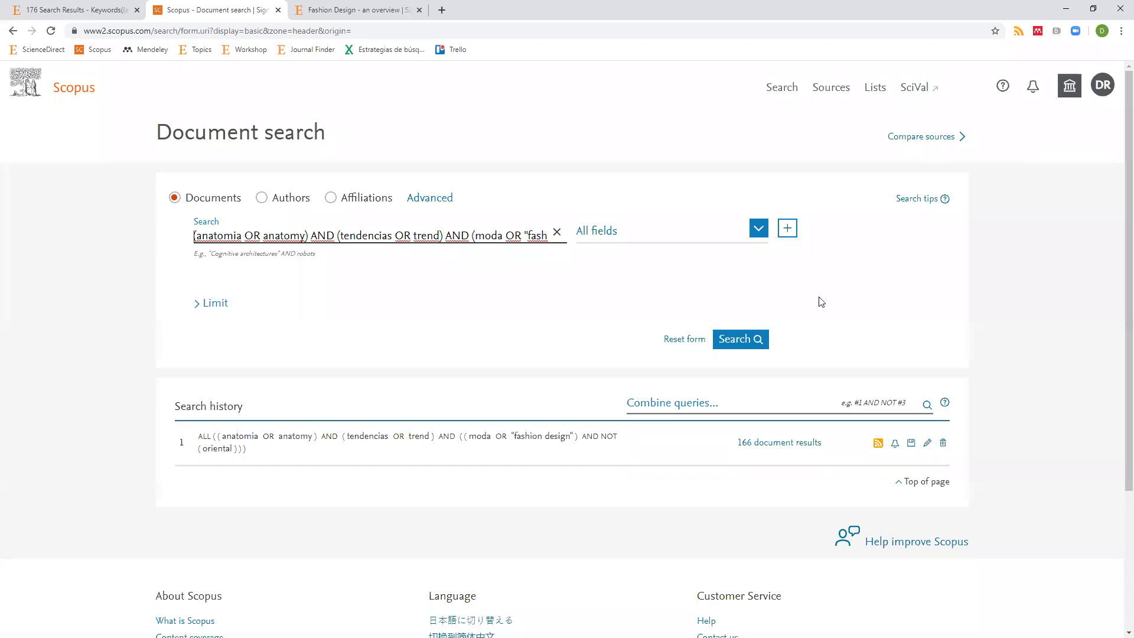
click(749, 341)
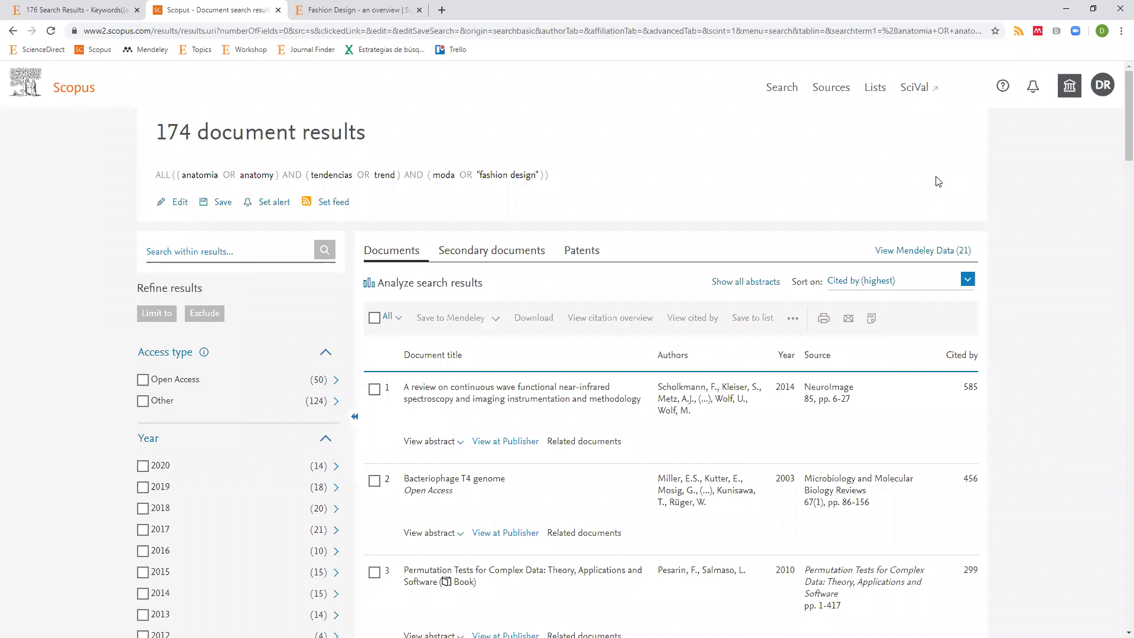
Open the Scopus account menu to view the signed-in profile and its options
click(1103, 89)
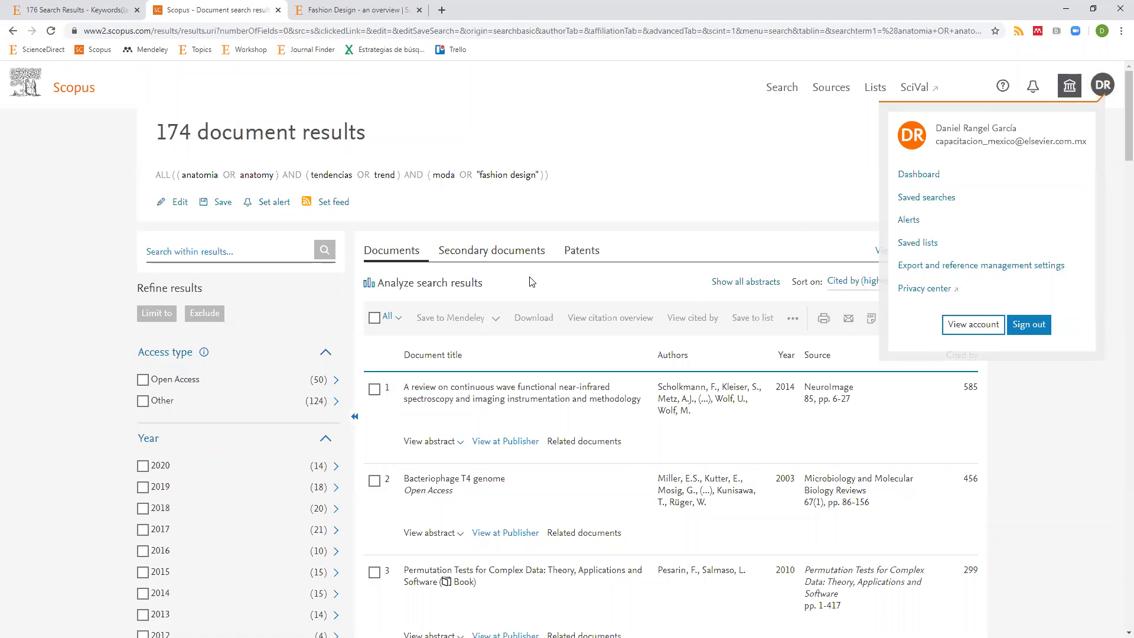
Edit the current Scopus search, replace the query with coronavirus, and run it in All fields
click(179, 206)
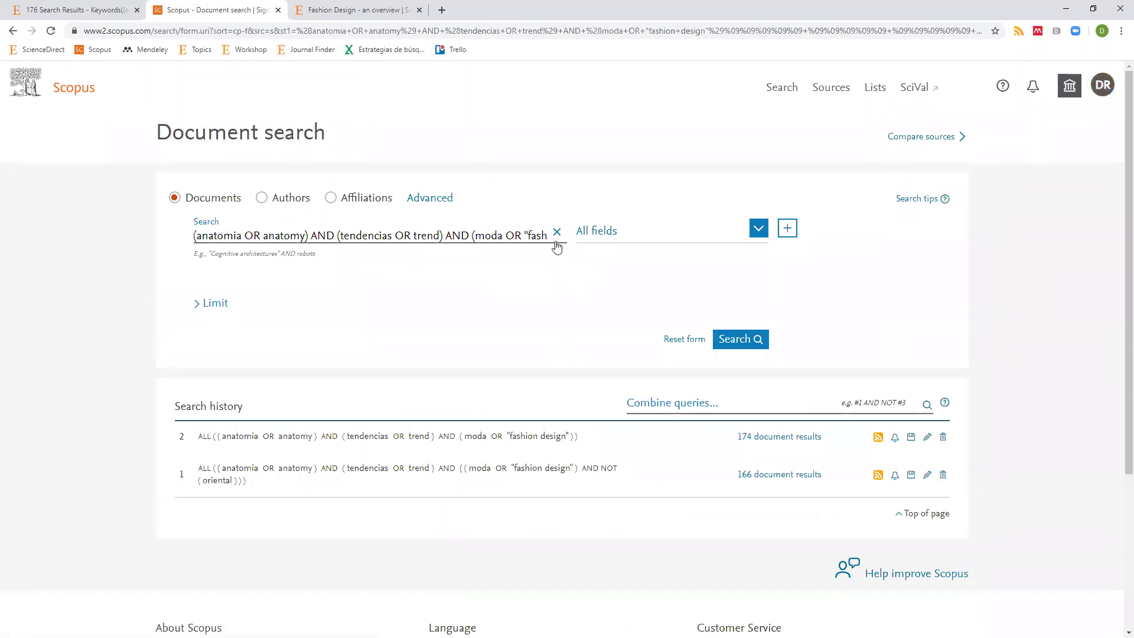
click(557, 232)
text(coronavirus)
click(758, 343)
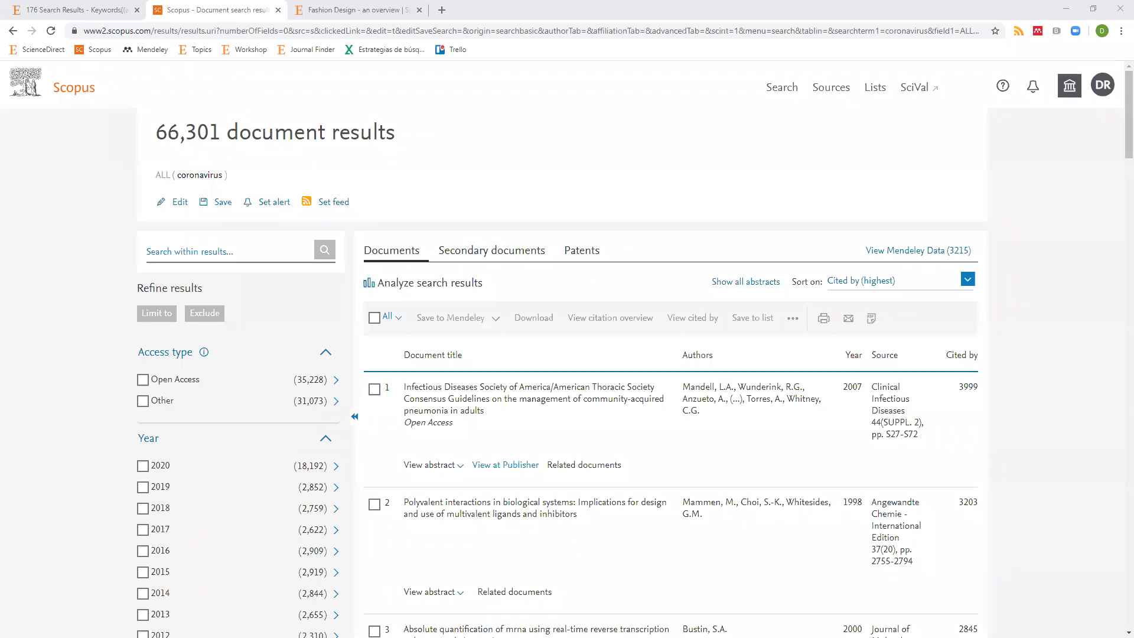
Switch to Word, create a blank document, and write the expression Xa+b on the first line
click(109, 16)
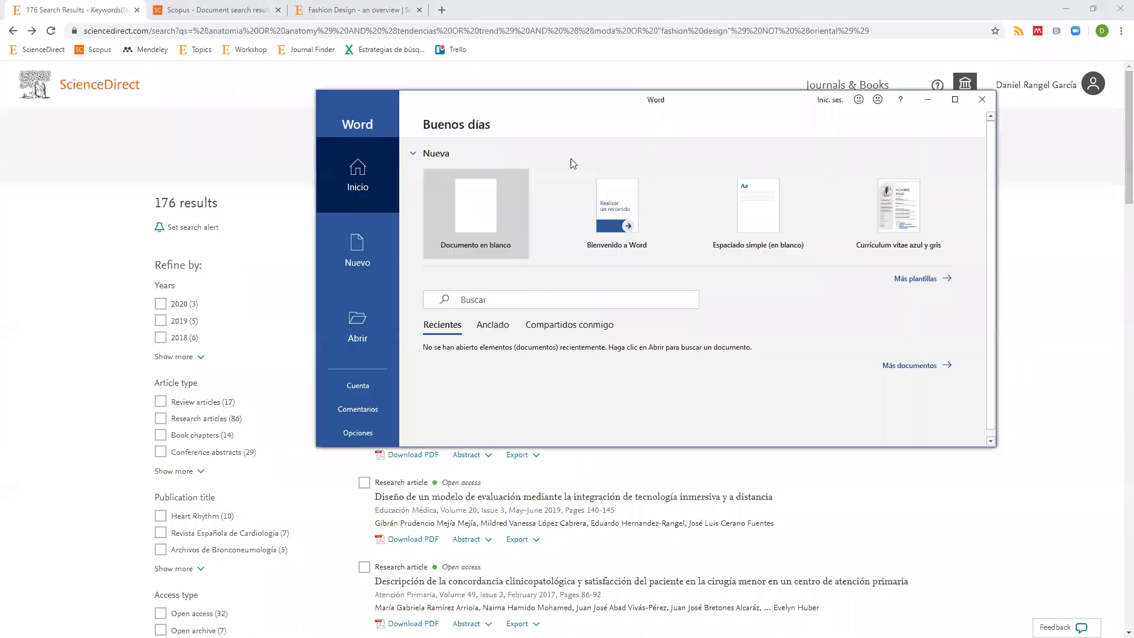
click(493, 208)
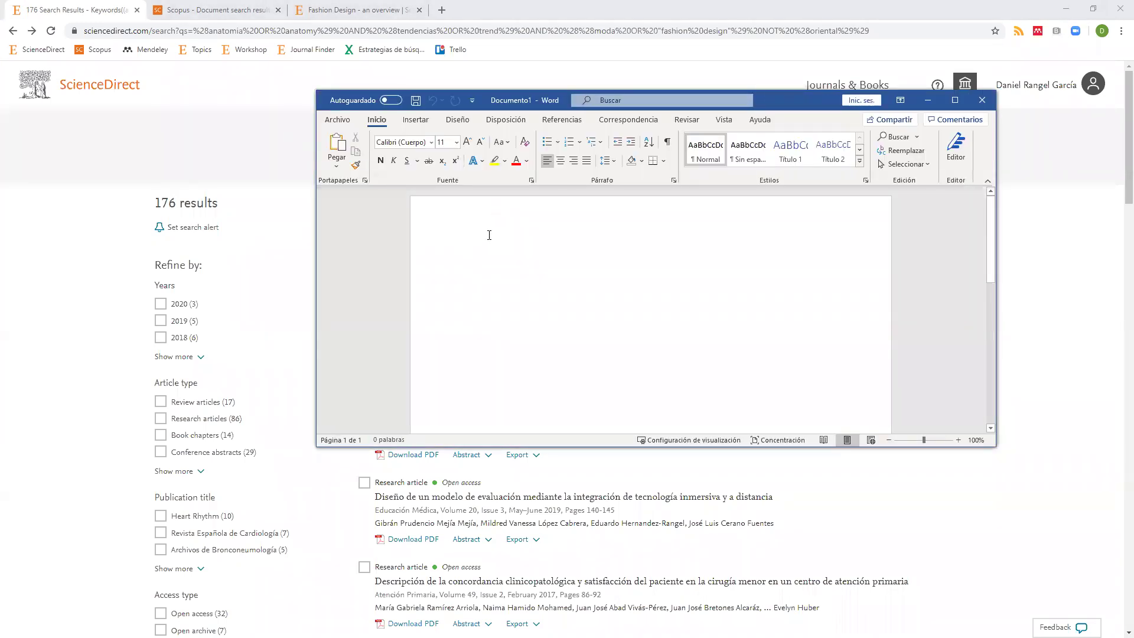
text(xa)
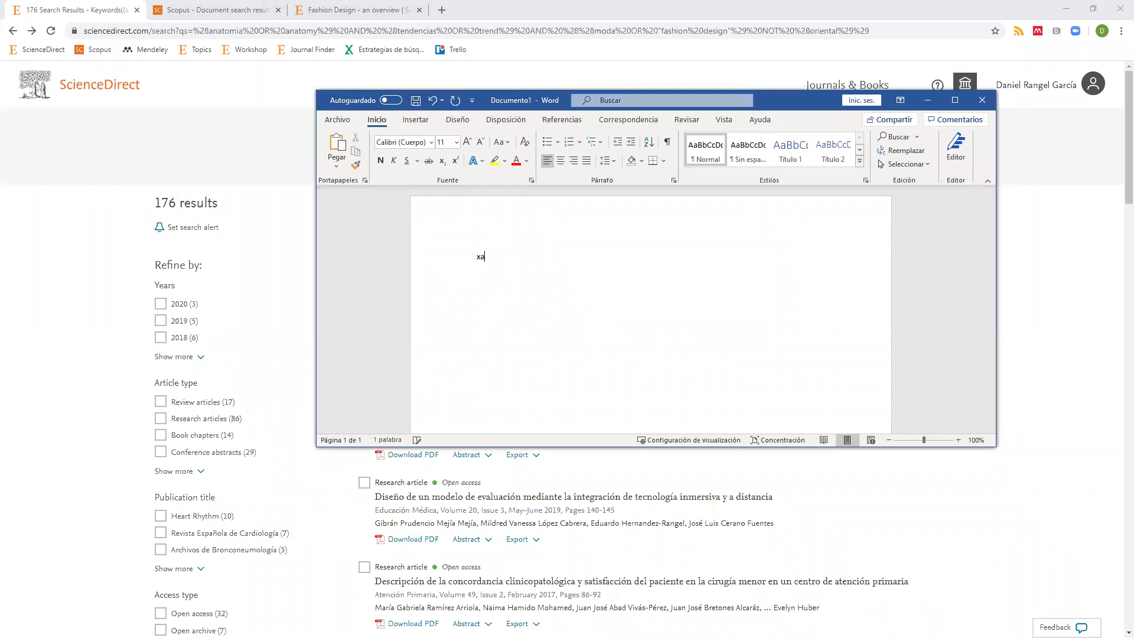
text(s+b)
mouse_move(480, 258)
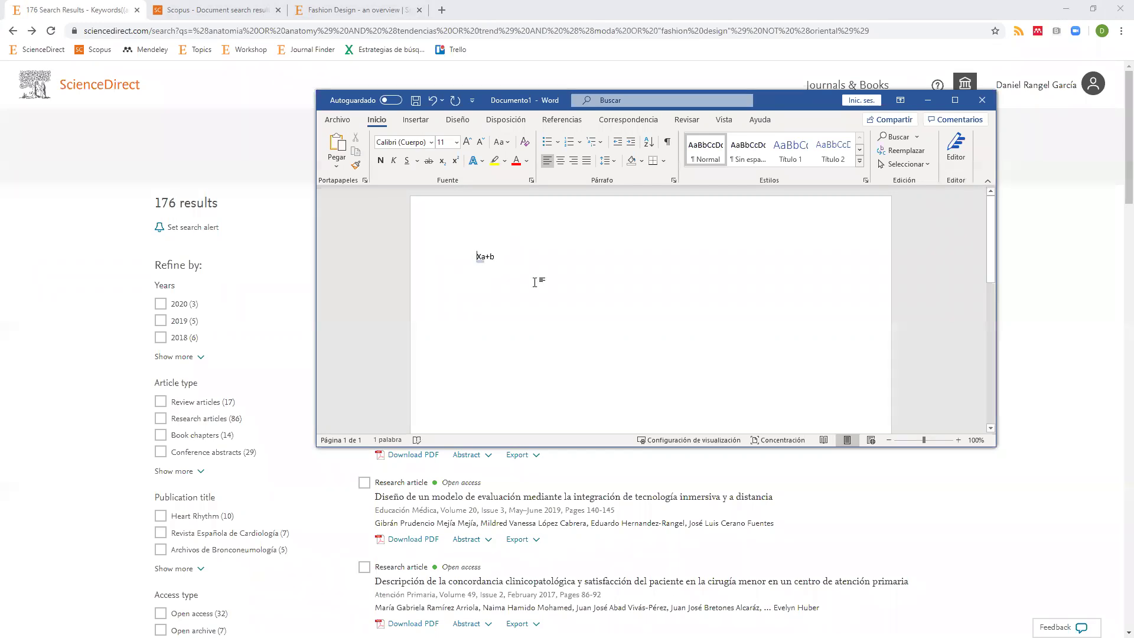
scroll(532, 286, up, 5)
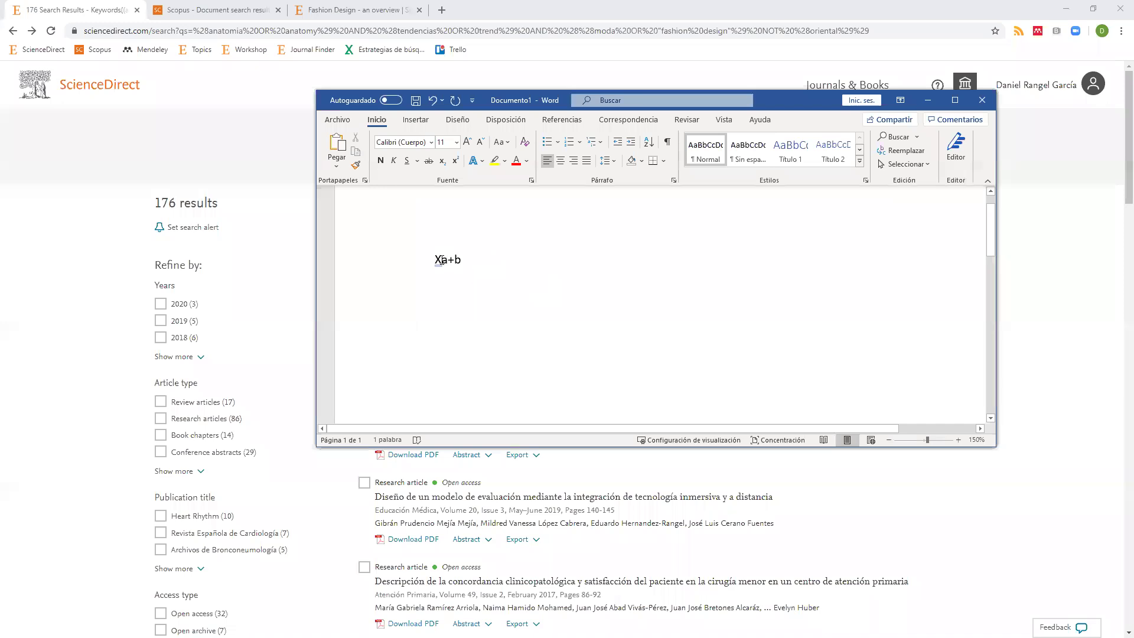
Enclose a+b in parentheses so the expression reads X(a+b), and start a new line below it
drag(442, 261, 435, 261)
key(Right)
text(()
click(465, 261)
text())
key(Return)
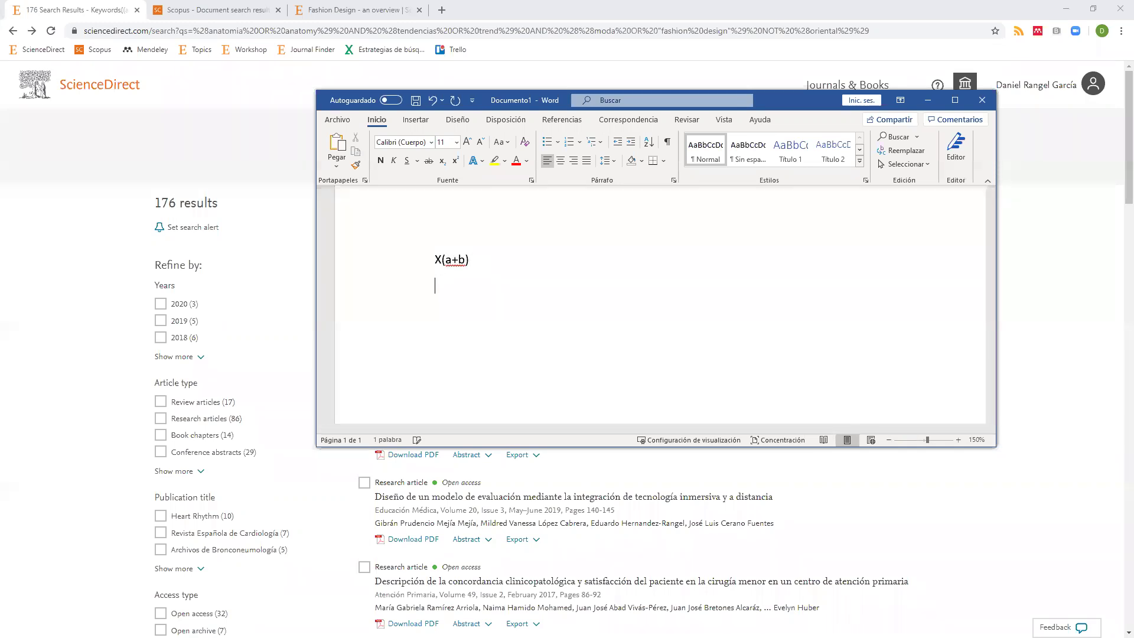
Write the example query Mexico AND películas OR movies on the second line of the document
text(Mexico AND peliculas)
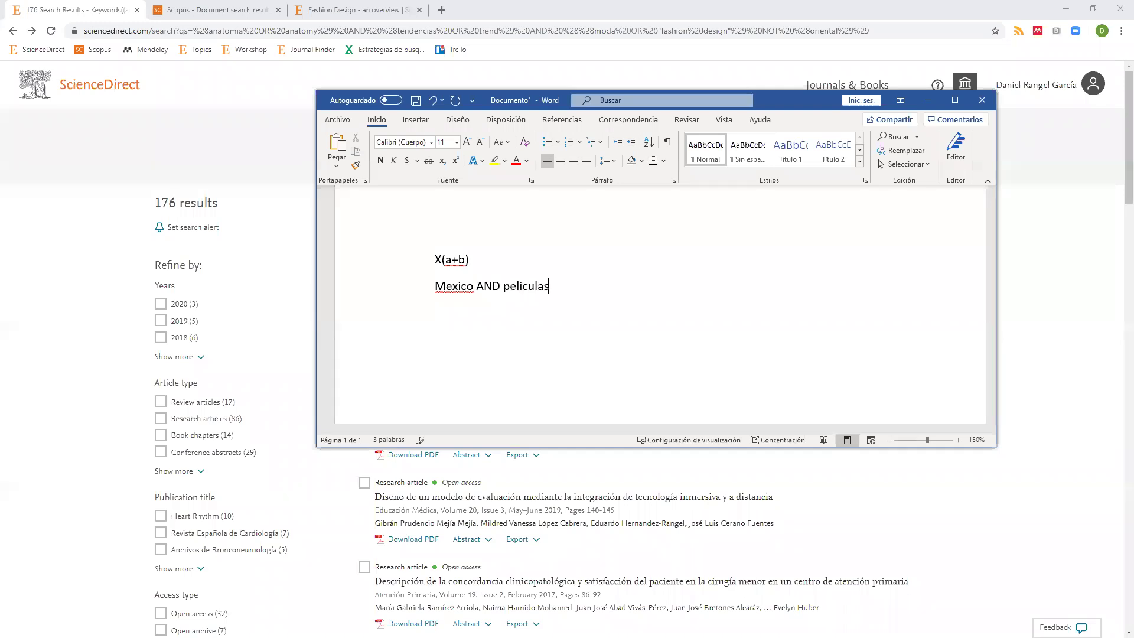
key(BackSpace)
key(BackSpace)
key(BackSpace)
key(BackSpace)
key(BackSpace)
key(BackSpace)
text(ículas OR movies)
drag(503, 288, 609, 288)
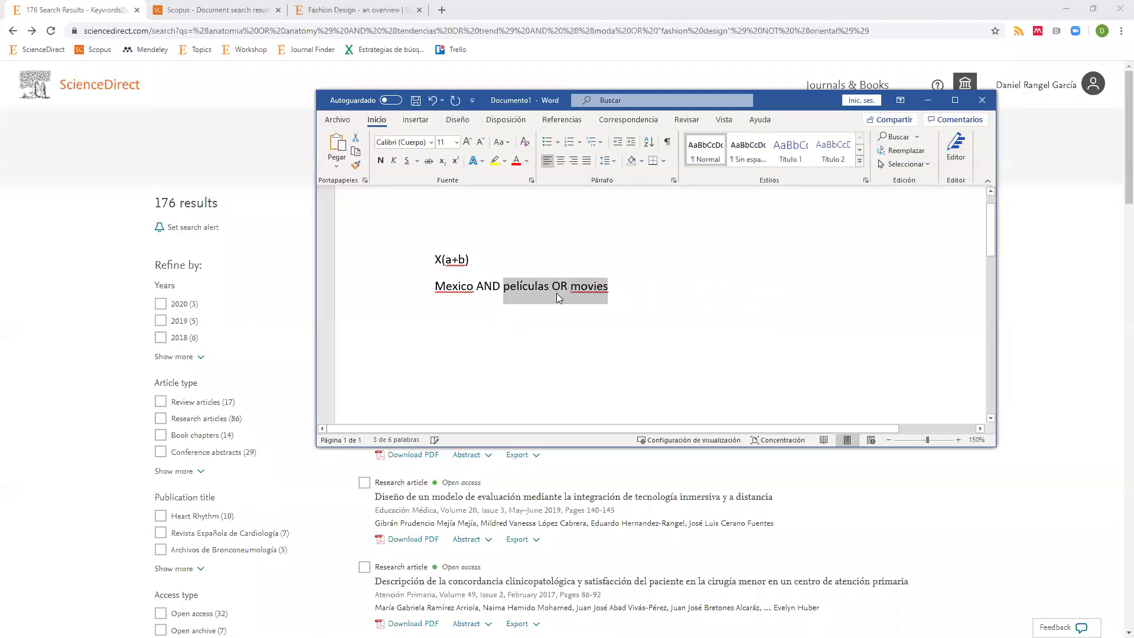
click(535, 288)
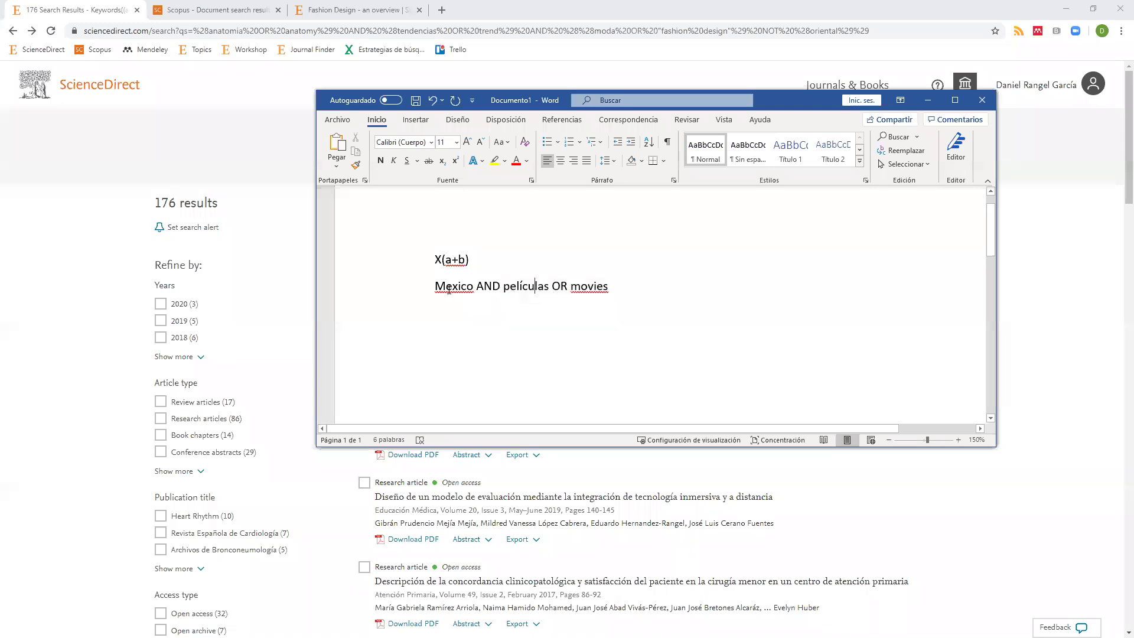
Enclose películas OR movies in parentheses so the OR terms form one group after Mexico AND
double_click(446, 289)
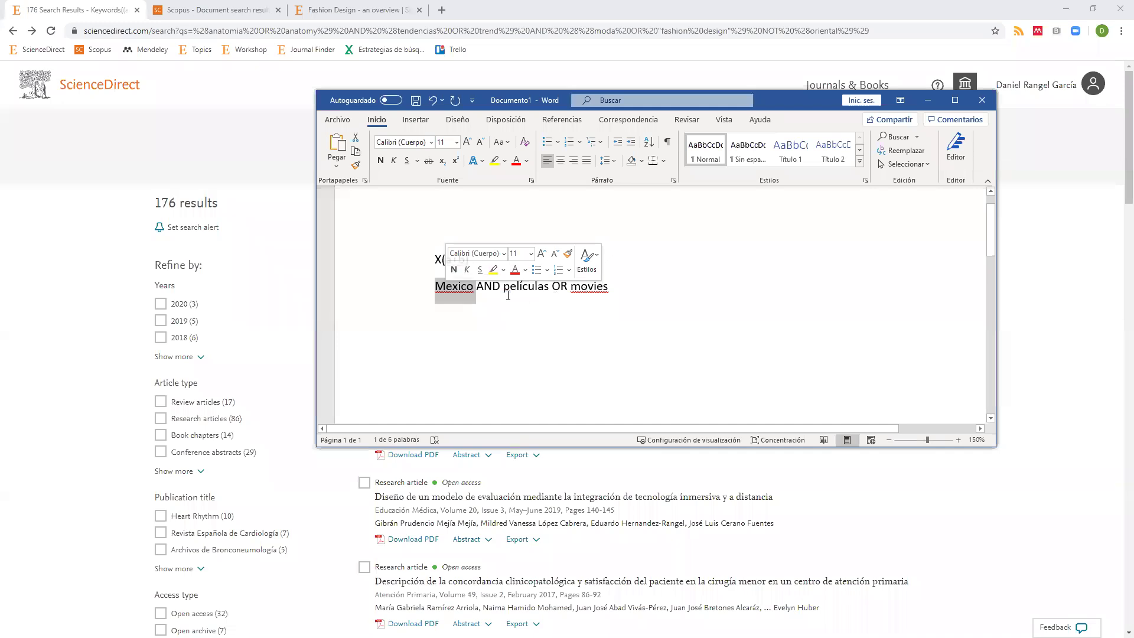
click(453, 286)
click(506, 286)
text(()
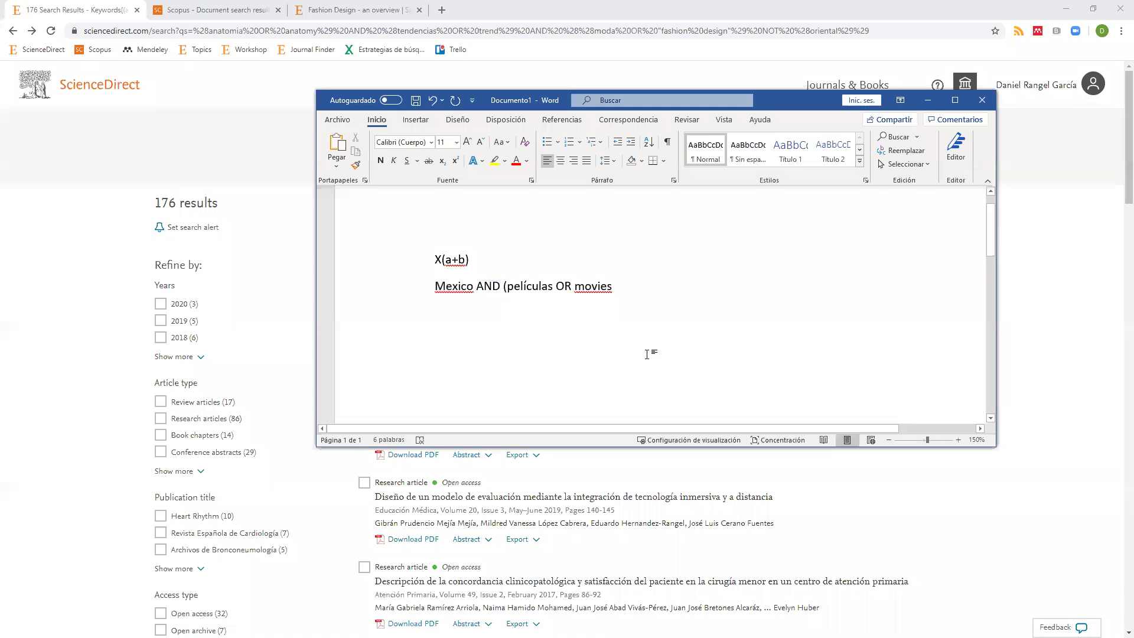
click(613, 288)
text())
Switch to the ScienceDirect search results and open the advanced search form to view its fields, including the year field
click(401, 7)
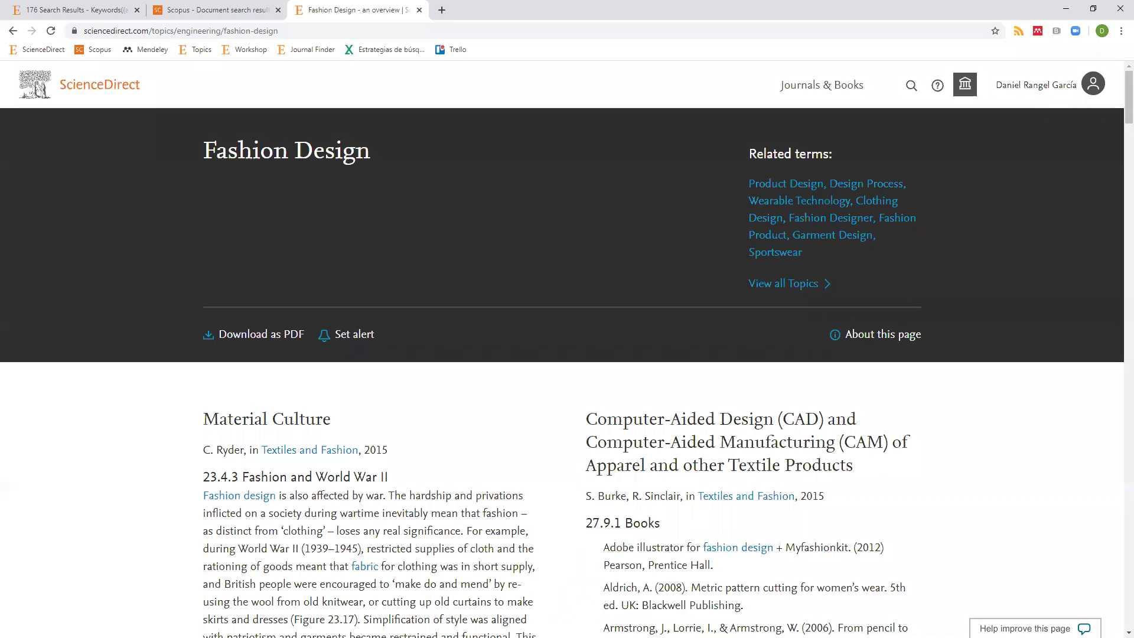
click(93, 13)
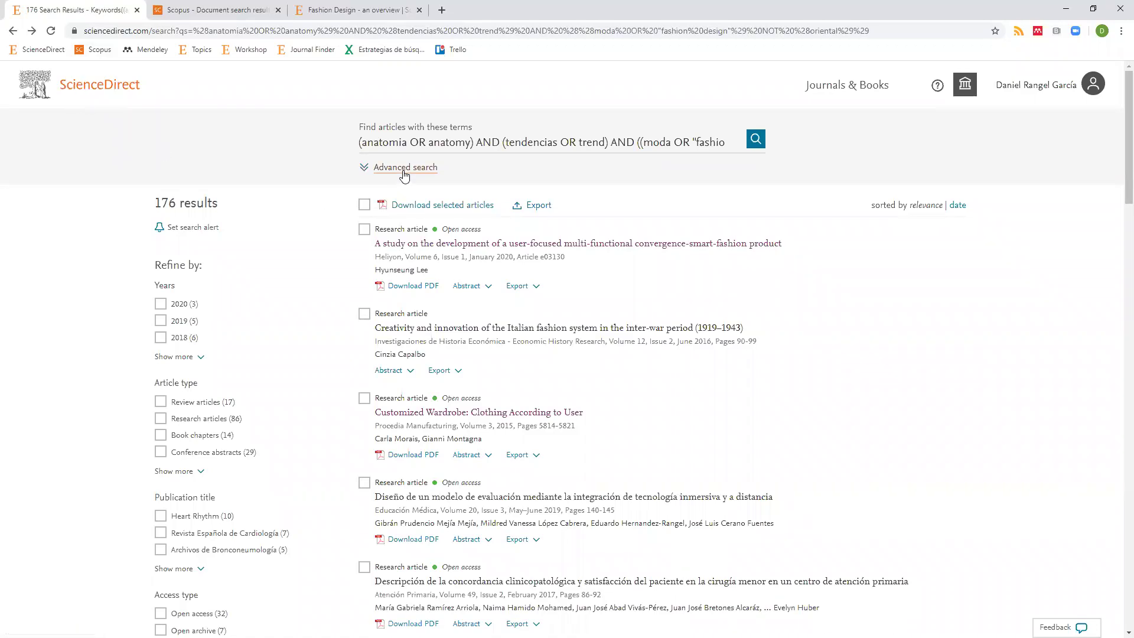
click(454, 142)
click(591, 159)
click(405, 171)
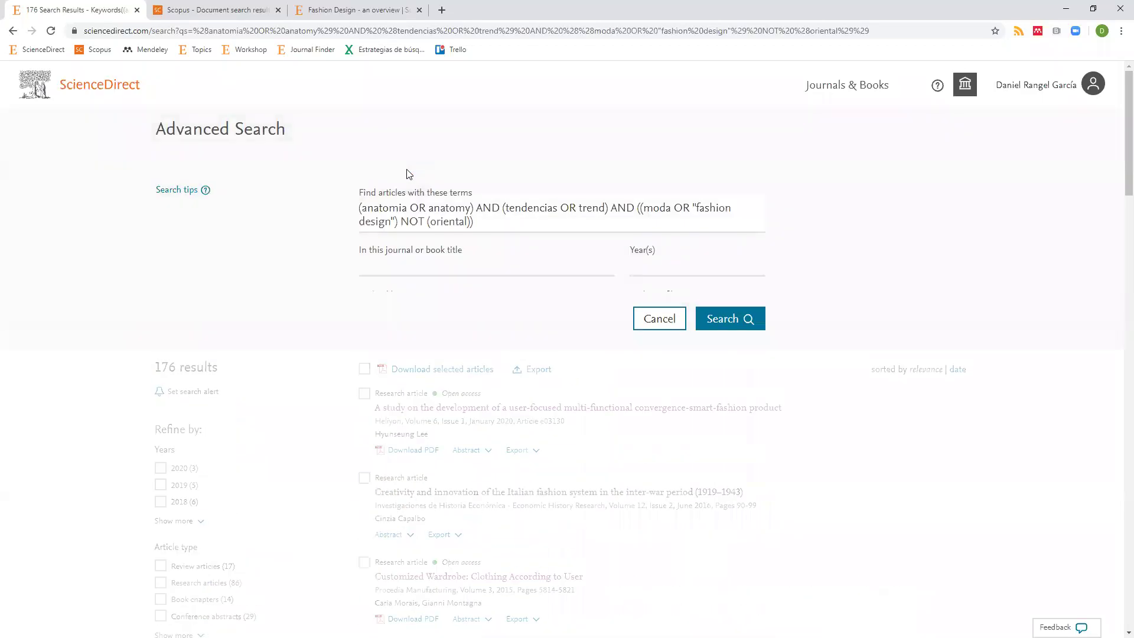
click(669, 267)
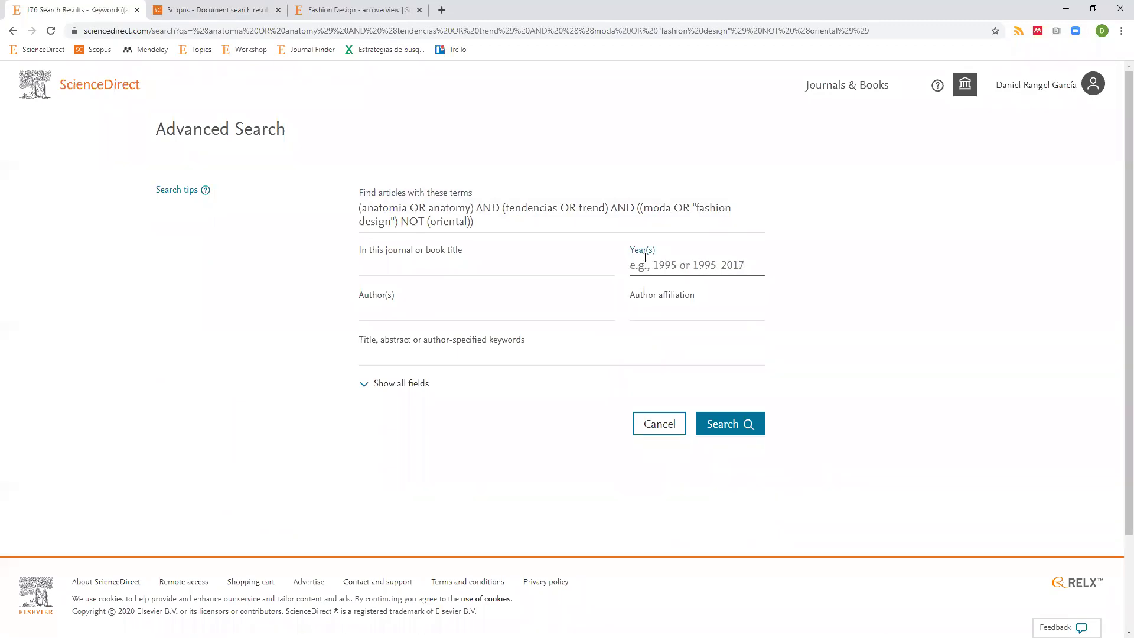
Switch to the Scopus coronavirus results and examine the publication years and citation counts of the most cited documents
click(226, 15)
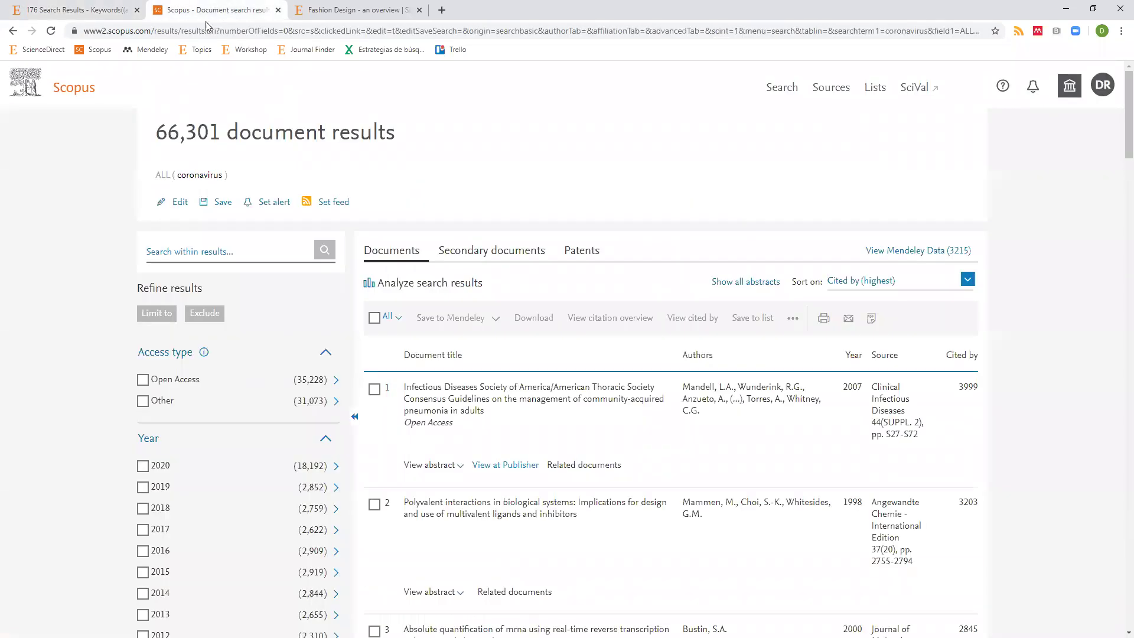
click(180, 210)
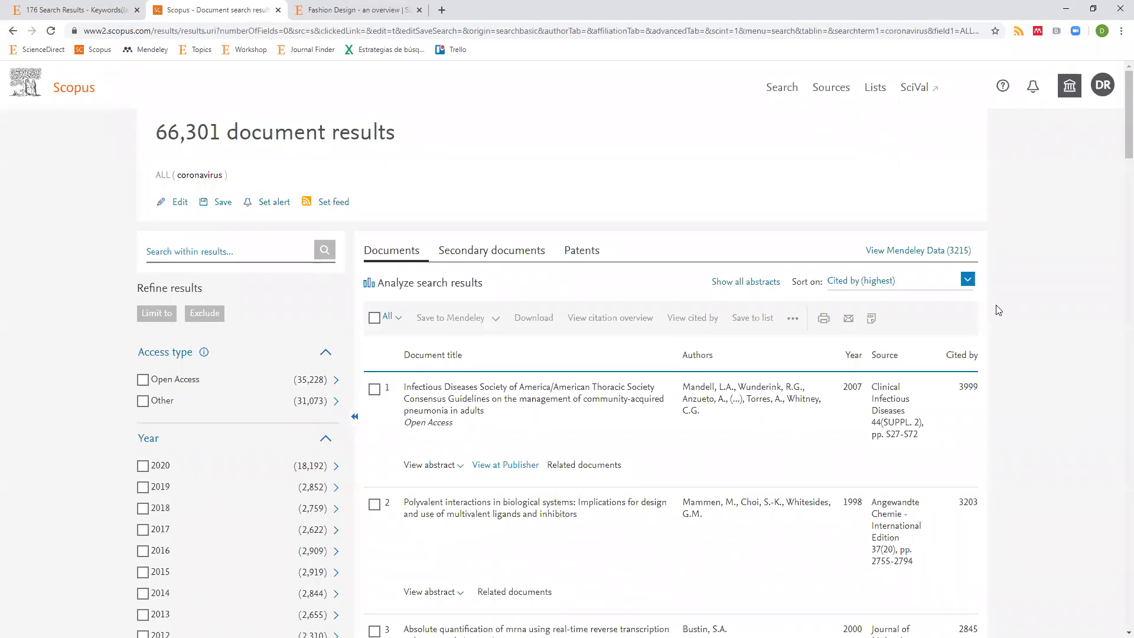
double_click(804, 284)
double_click(849, 388)
scroll(819, 433, down, 7)
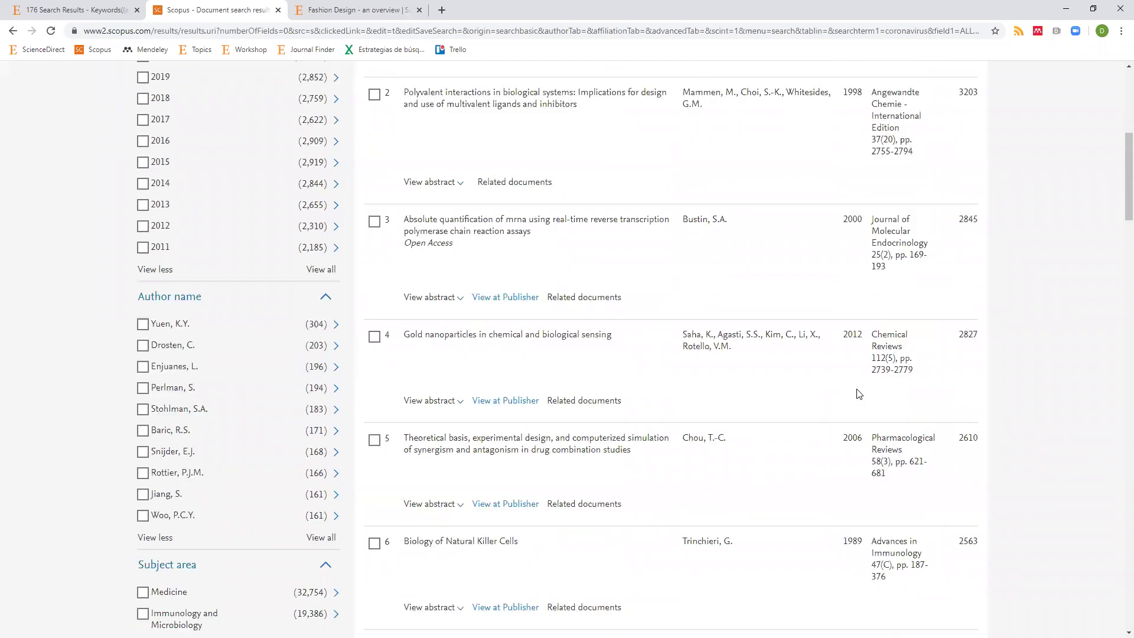
scroll(839, 426, down, 4)
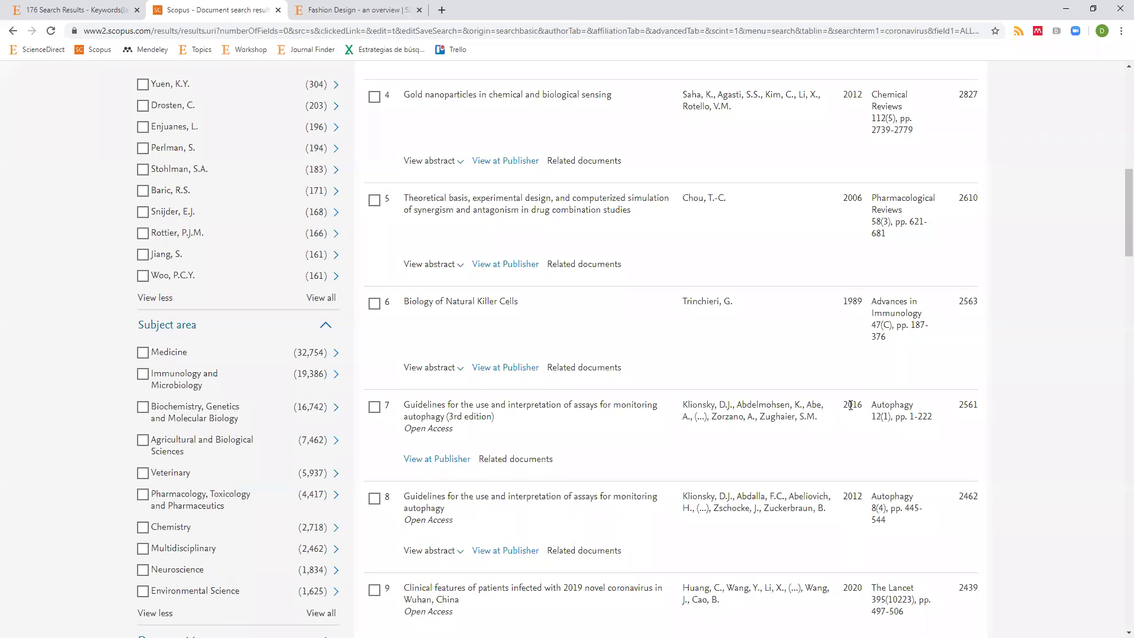
scroll(871, 427, down, 3)
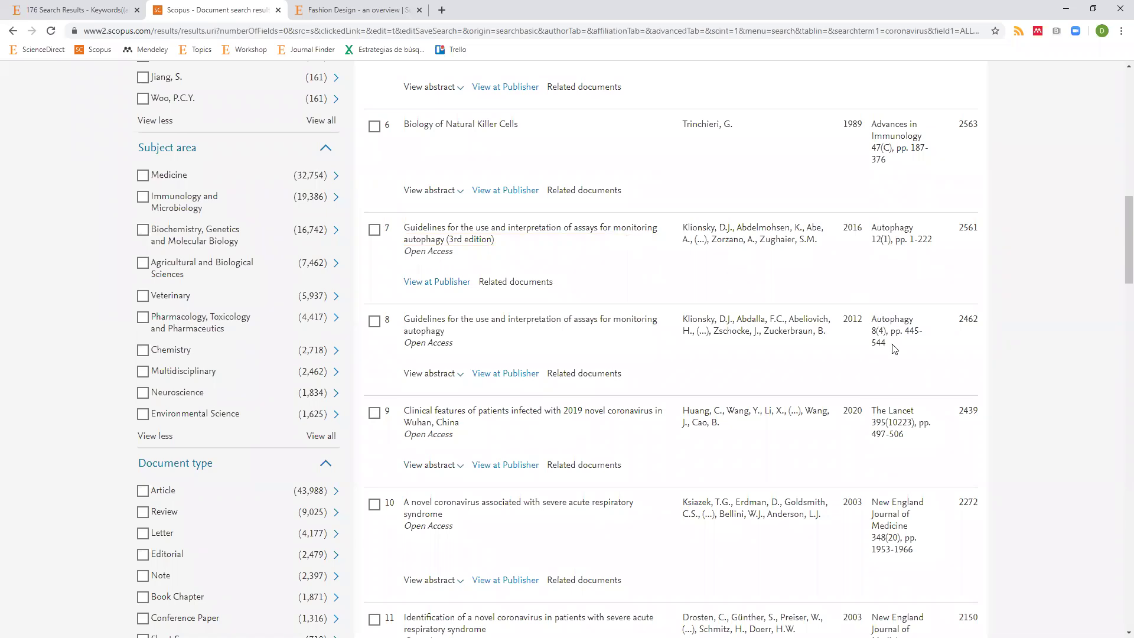
scroll(893, 349, down, 1)
scroll(894, 349, down, 6)
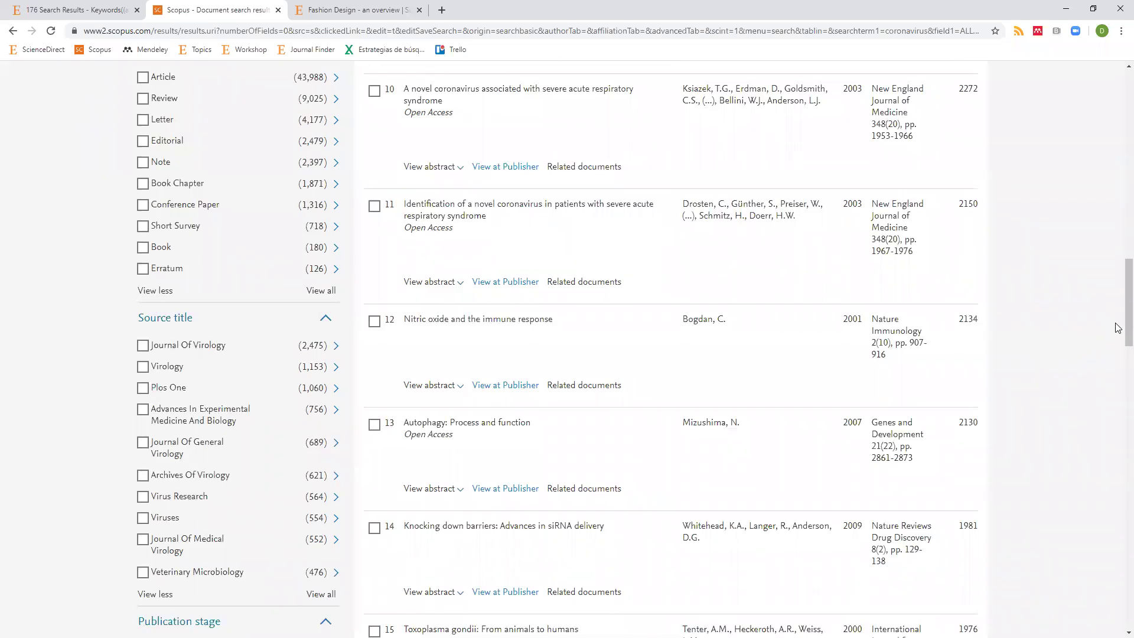
scroll(1119, 301, up, 3)
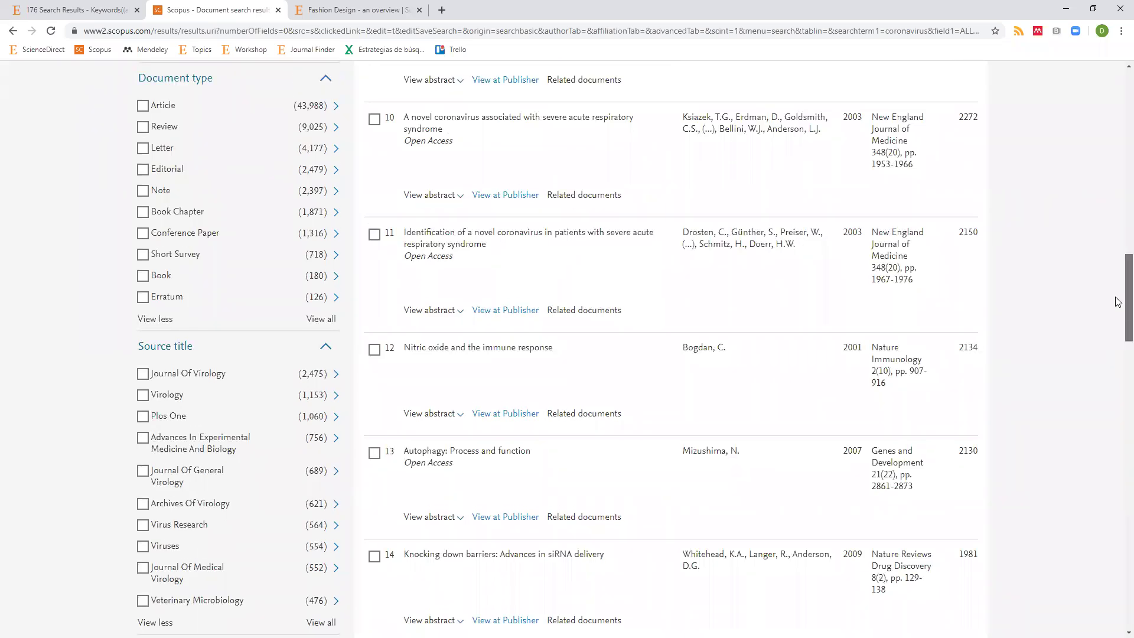
scroll(1119, 181, up, 15)
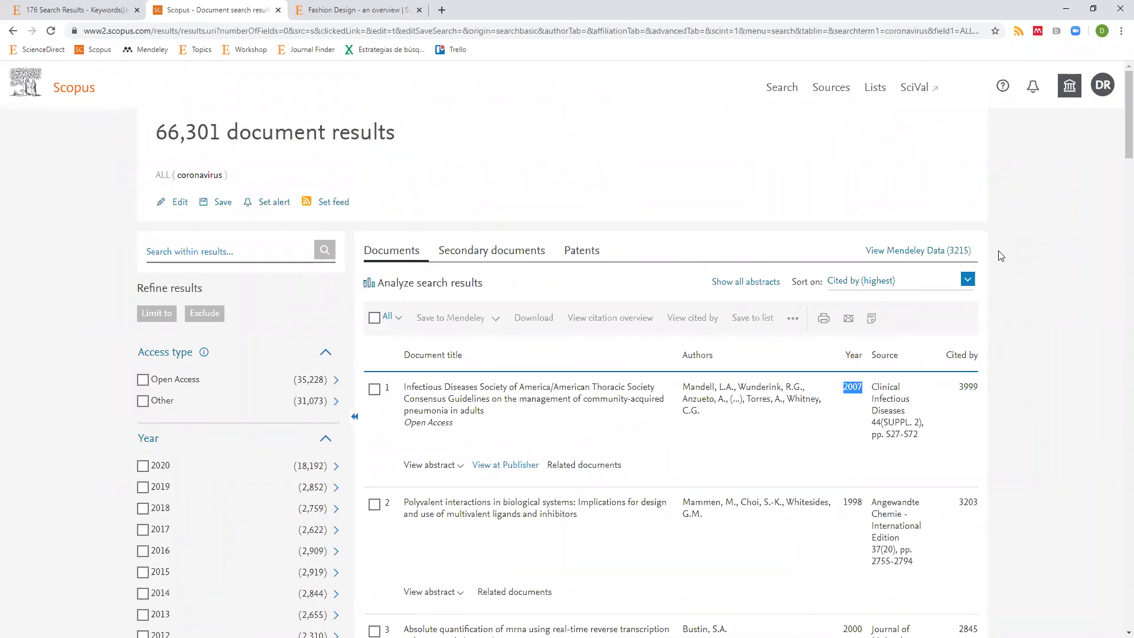
Sort the coronavirus results by Date (newest) and review the citation counts of the recent documents
click(967, 279)
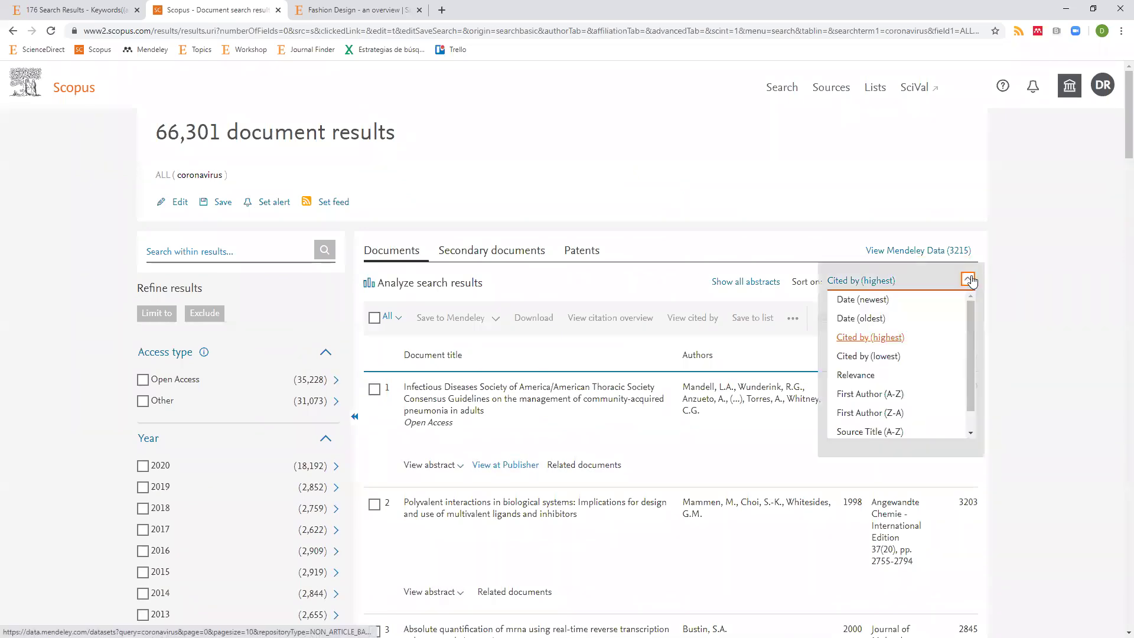
click(869, 304)
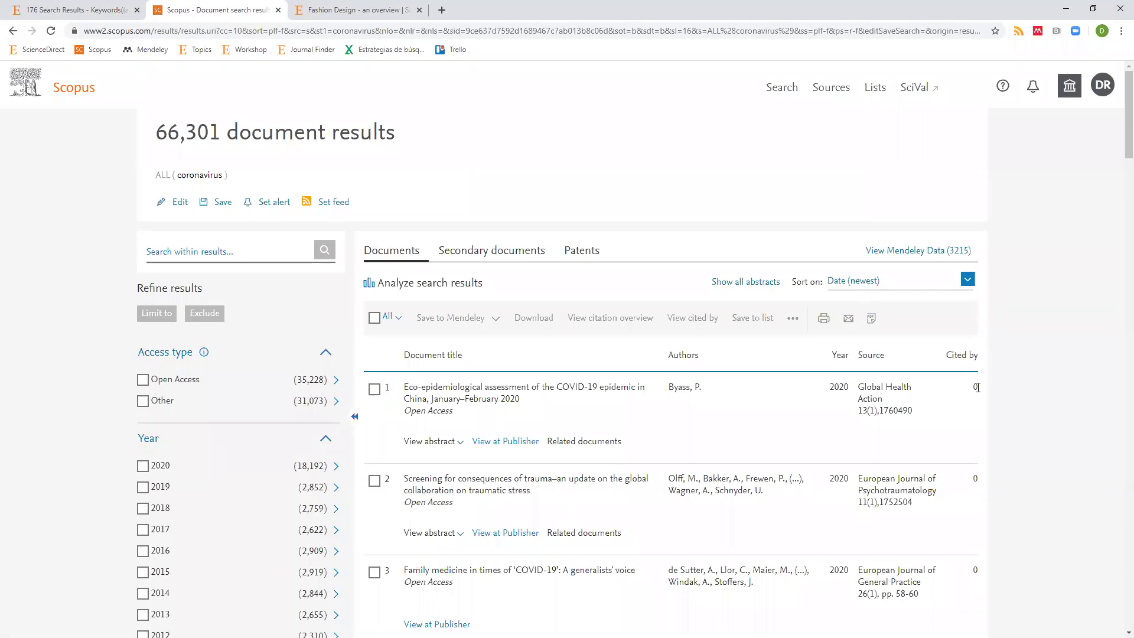
scroll(978, 388, down, 6)
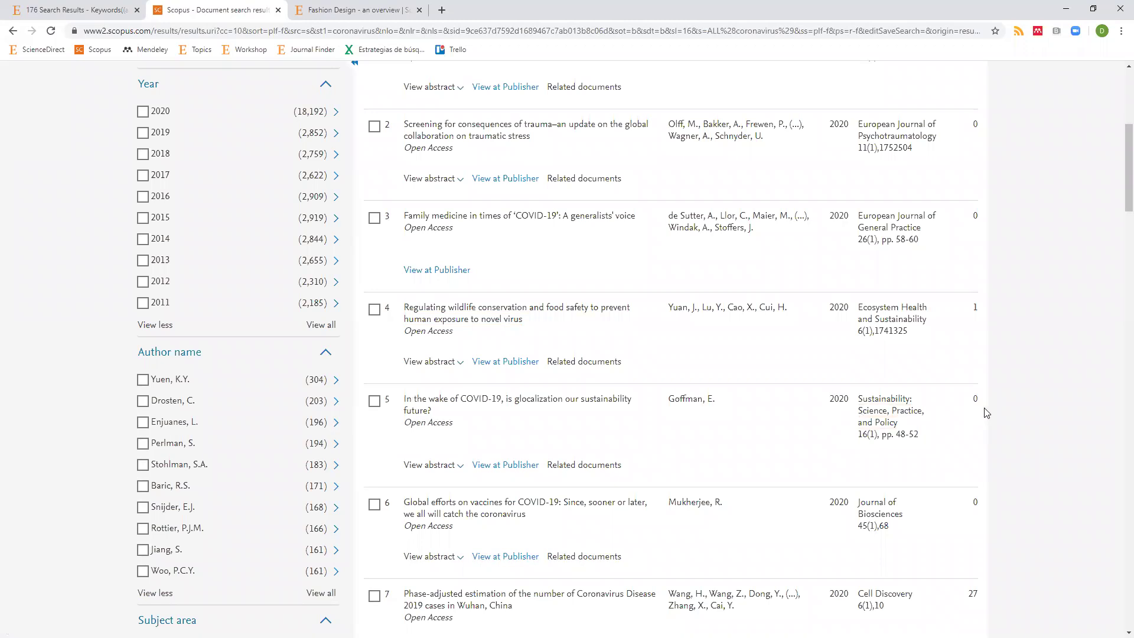
scroll(1003, 420, down, 1)
scroll(1003, 421, down, 2)
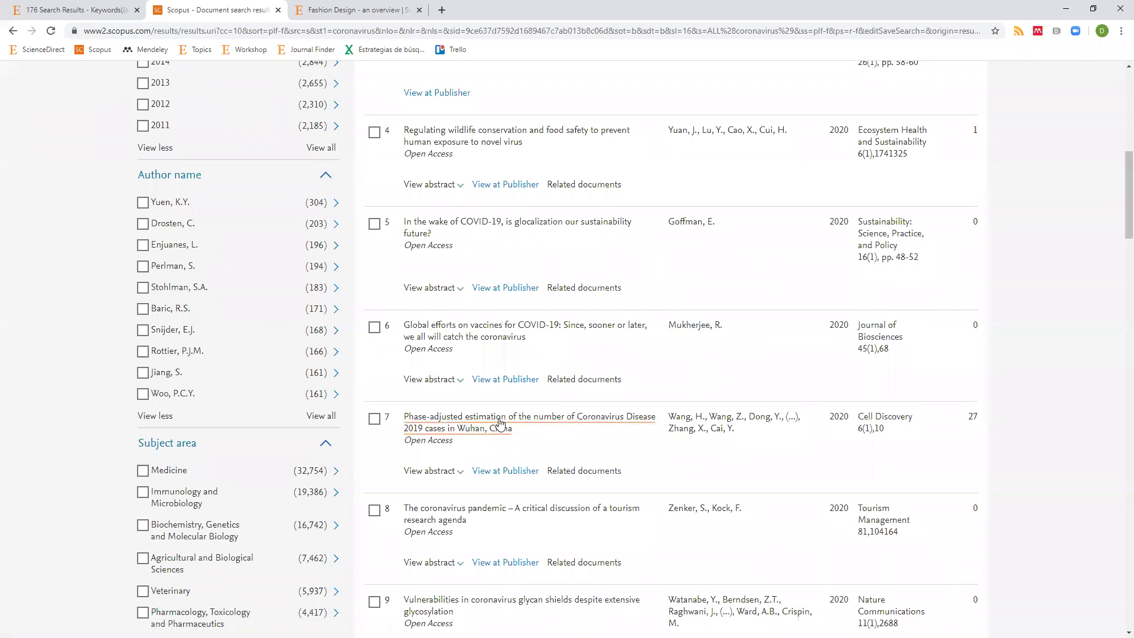
Open the article on phase-adjusted estimation of Coronavirus Disease 2019 cases, examine its citation metrics, abstract and indexed keywords, and return to the results list
click(462, 423)
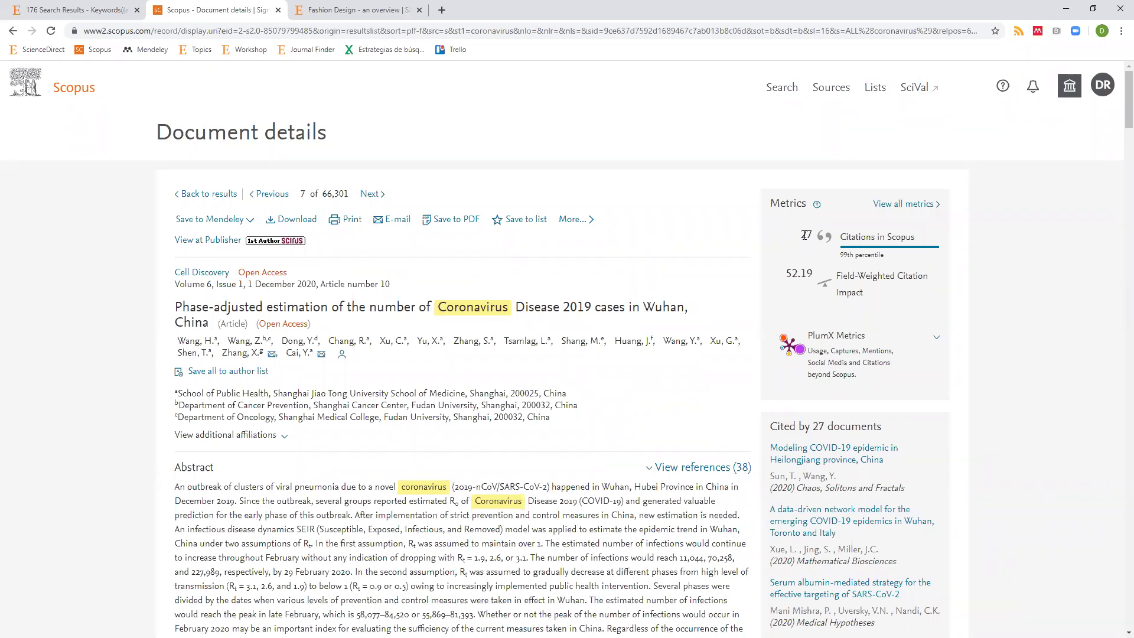
drag(787, 275, 884, 276)
click(805, 235)
drag(785, 273, 821, 274)
scroll(650, 470, down, 2)
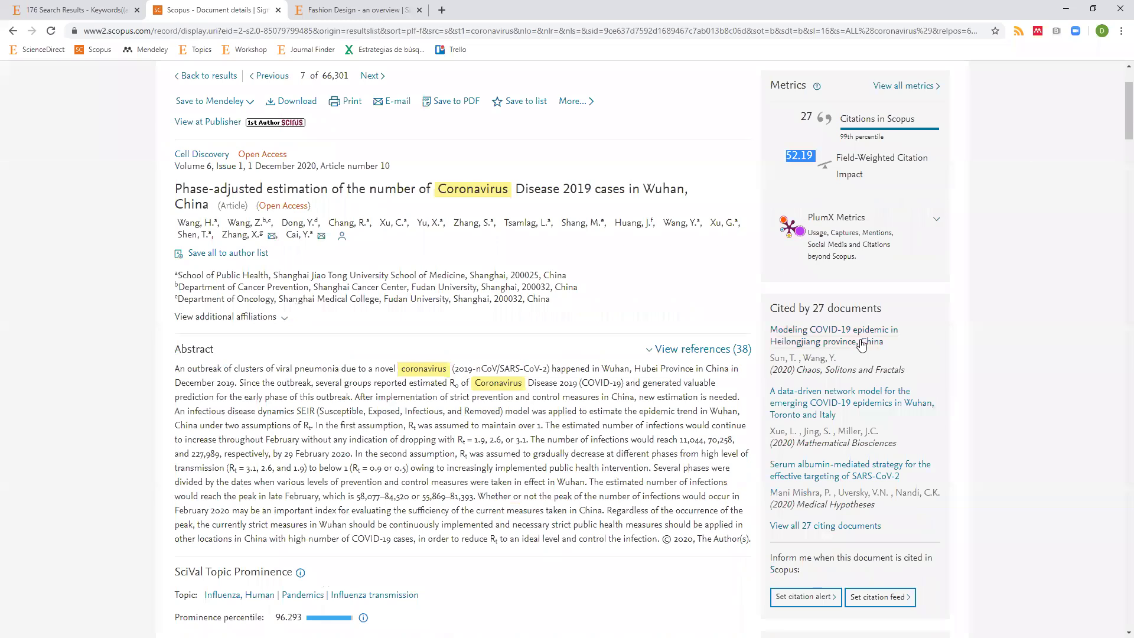
scroll(842, 369, down, 1)
scroll(842, 369, down, 9)
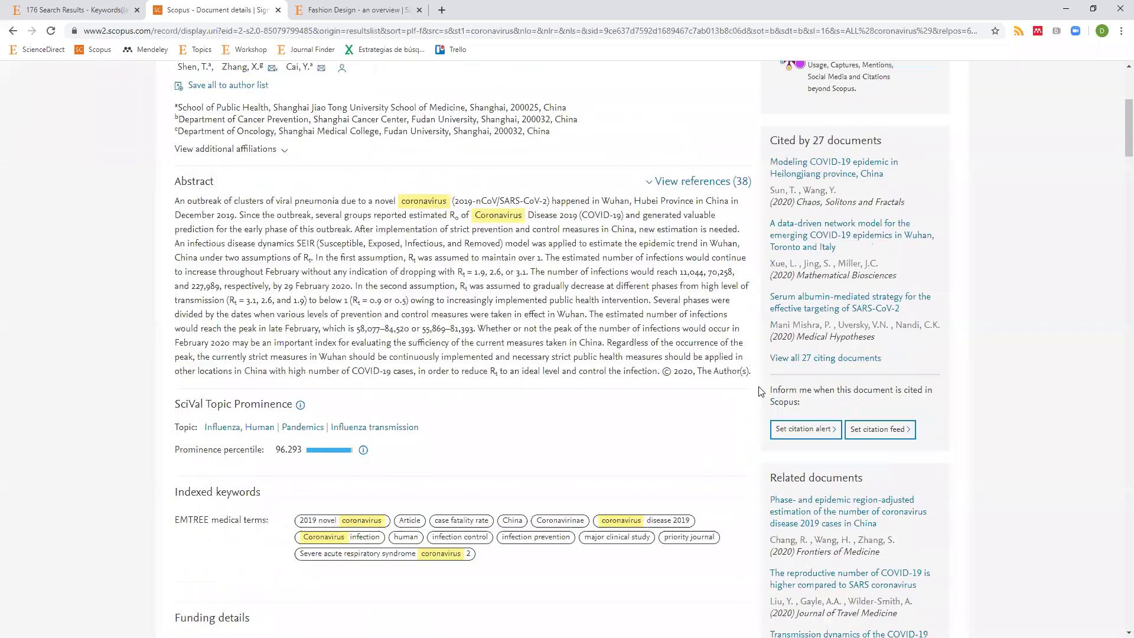
scroll(454, 348, up, 5)
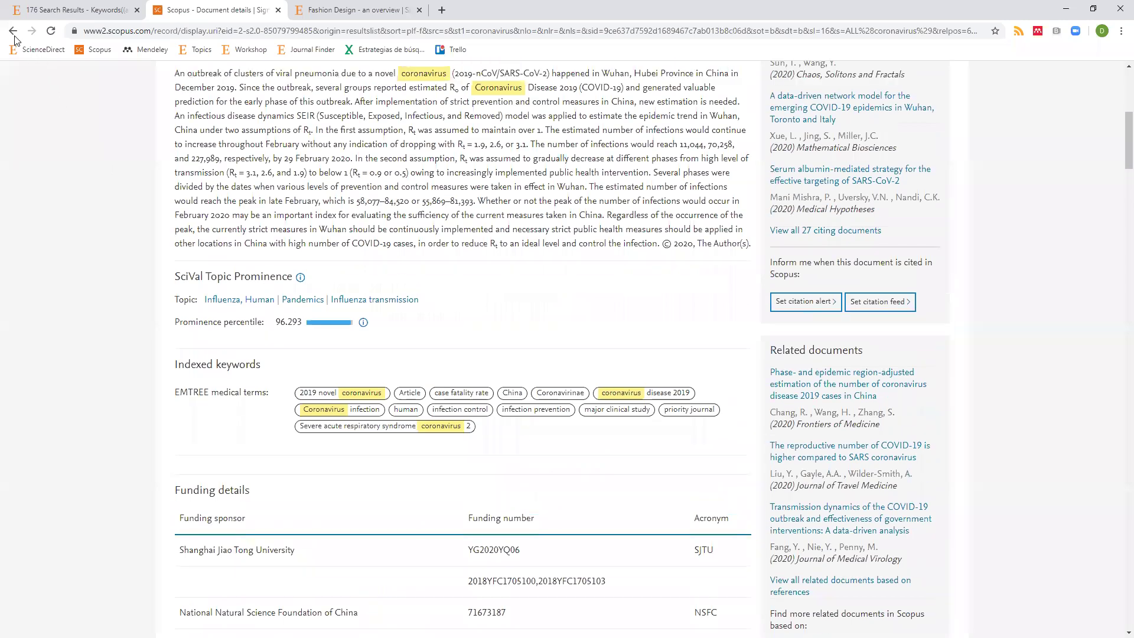
click(13, 32)
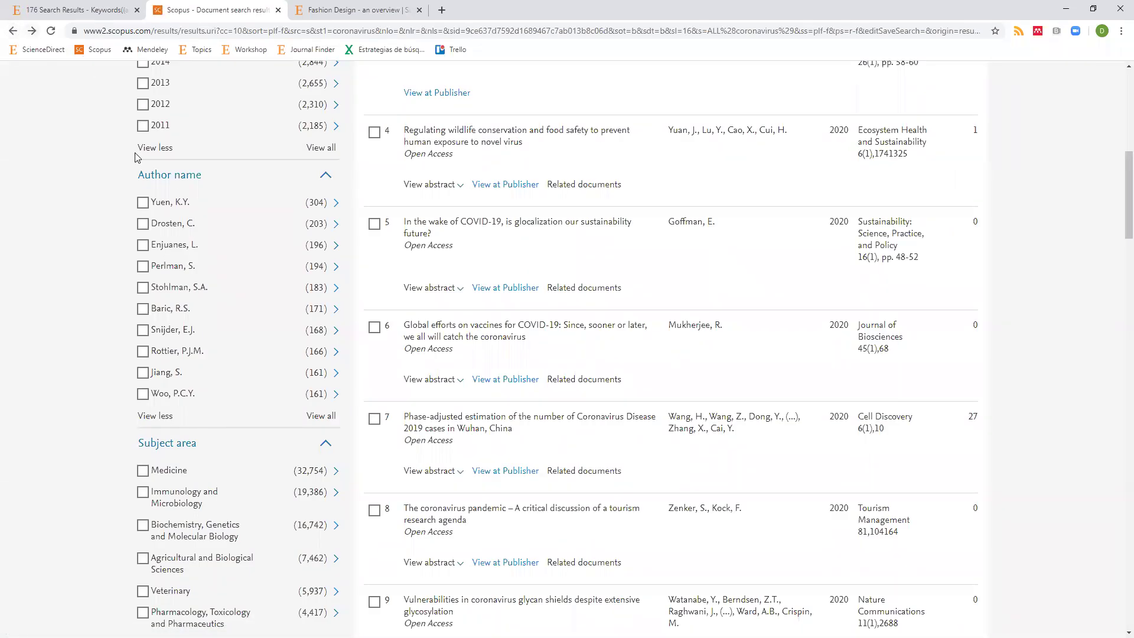
scroll(157, 190, up, 5)
scroll(157, 192, up, 4)
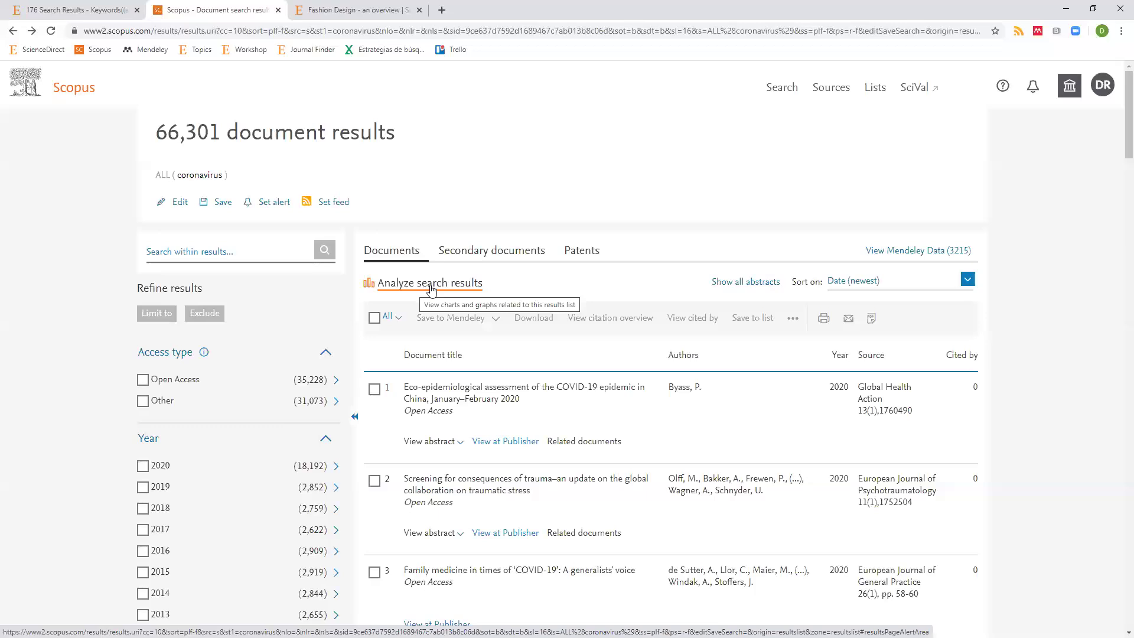
Analyze the coronavirus search results, examining the documents by year chart and the documents per year by source chart
double_click(184, 175)
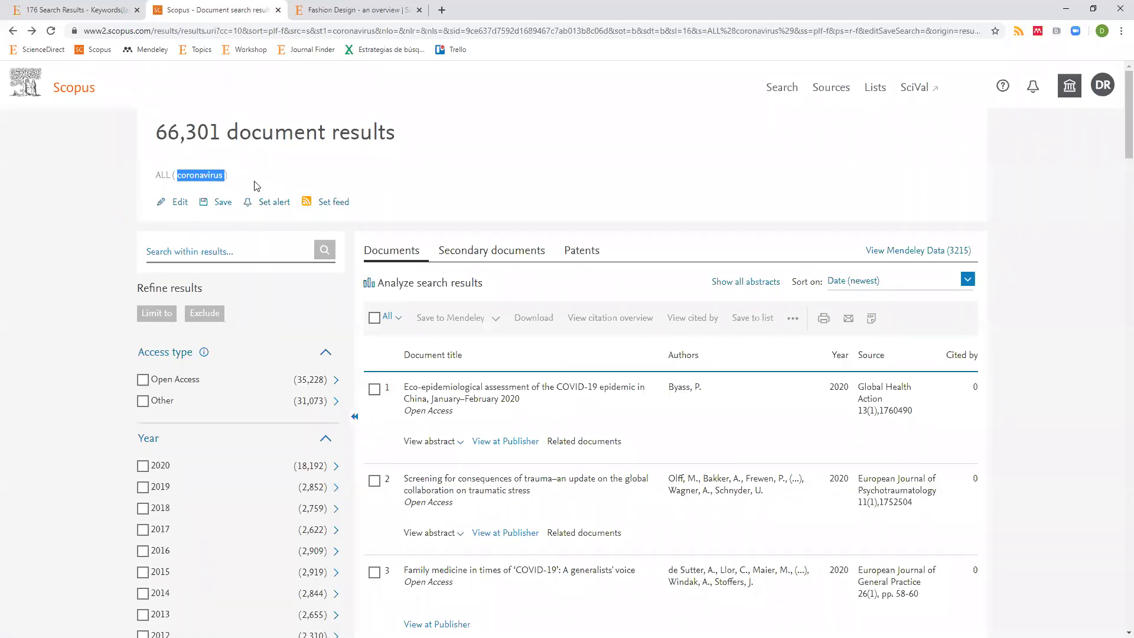
click(438, 289)
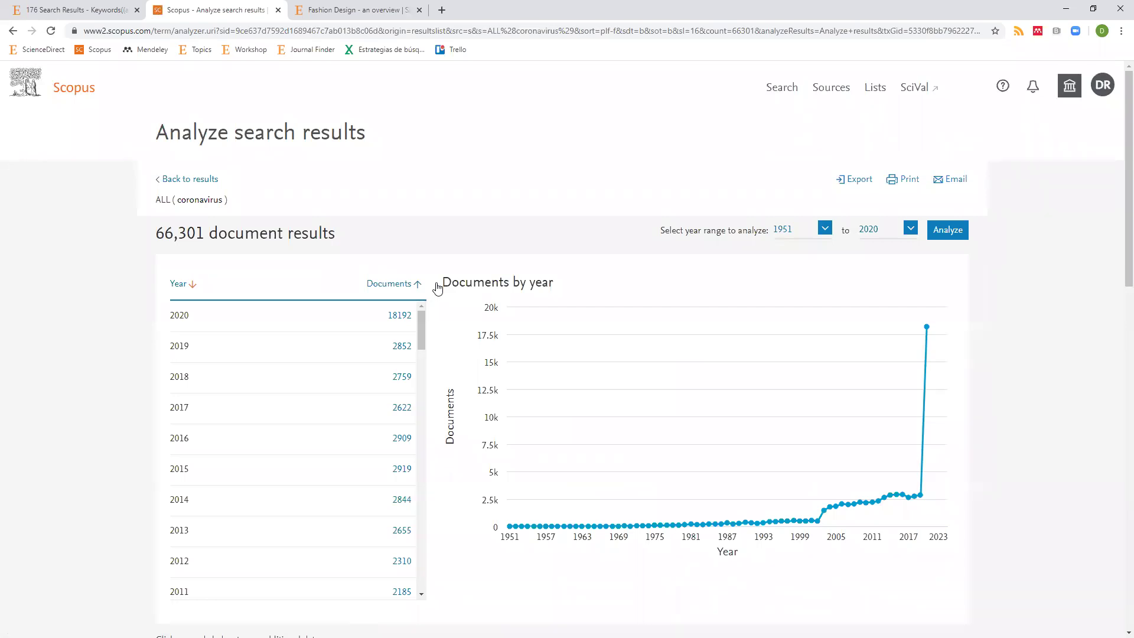
mouse_move(509, 529)
scroll(116, 285, down, 1)
scroll(117, 285, down, 5)
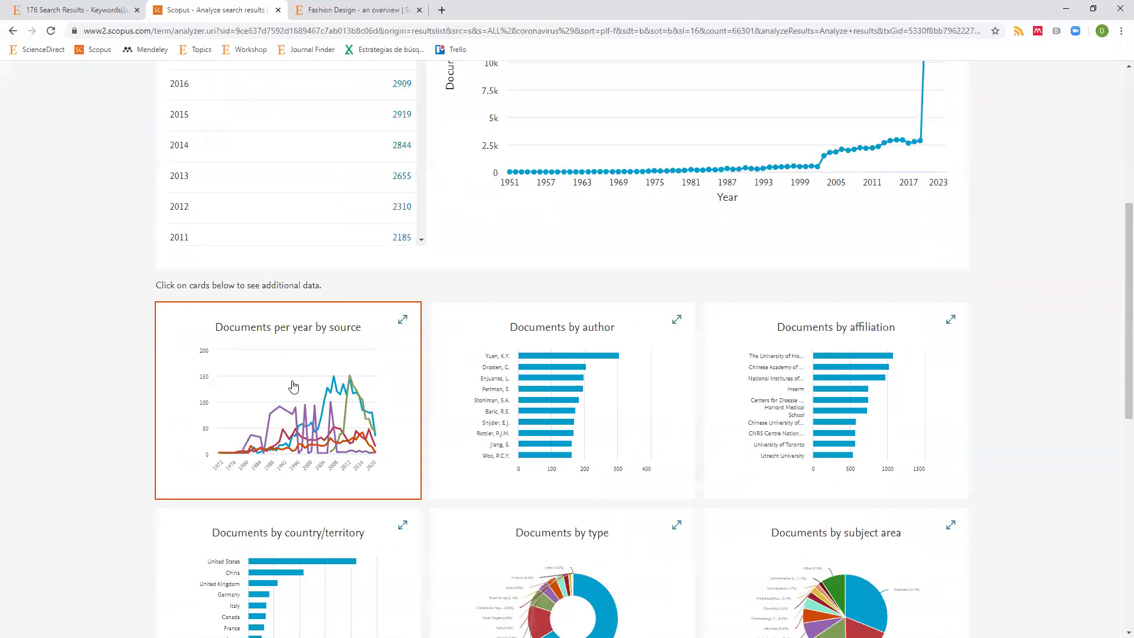
click(298, 386)
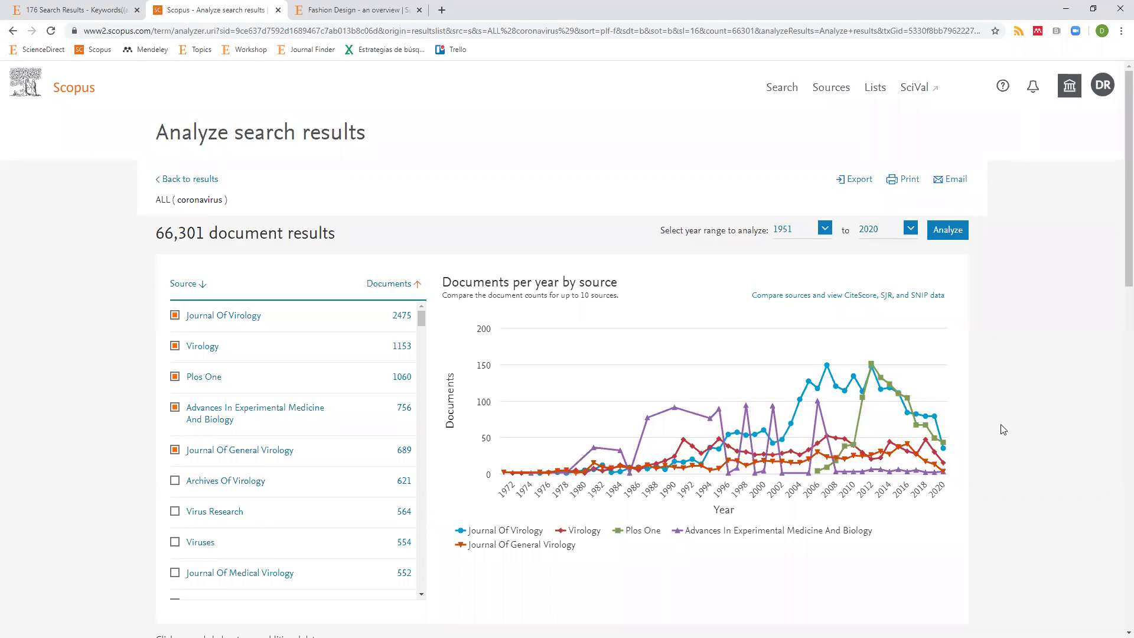
View the documents by author analysis and open the document list of the third-ranked author
scroll(1003, 430, down, 7)
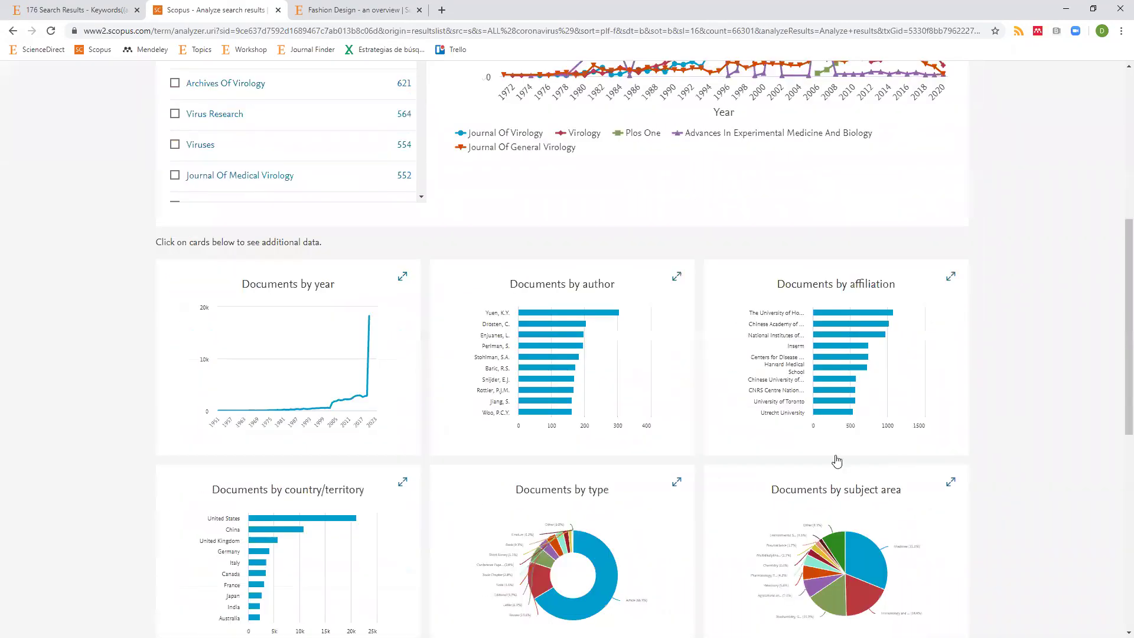
click(571, 358)
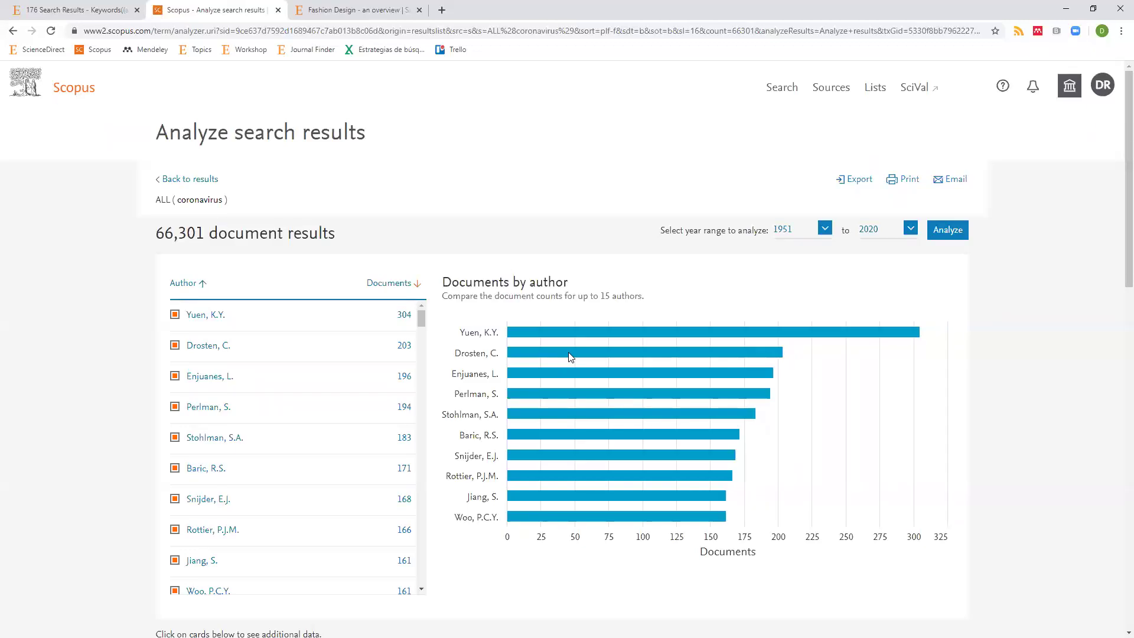
mouse_move(571, 329)
click(404, 376)
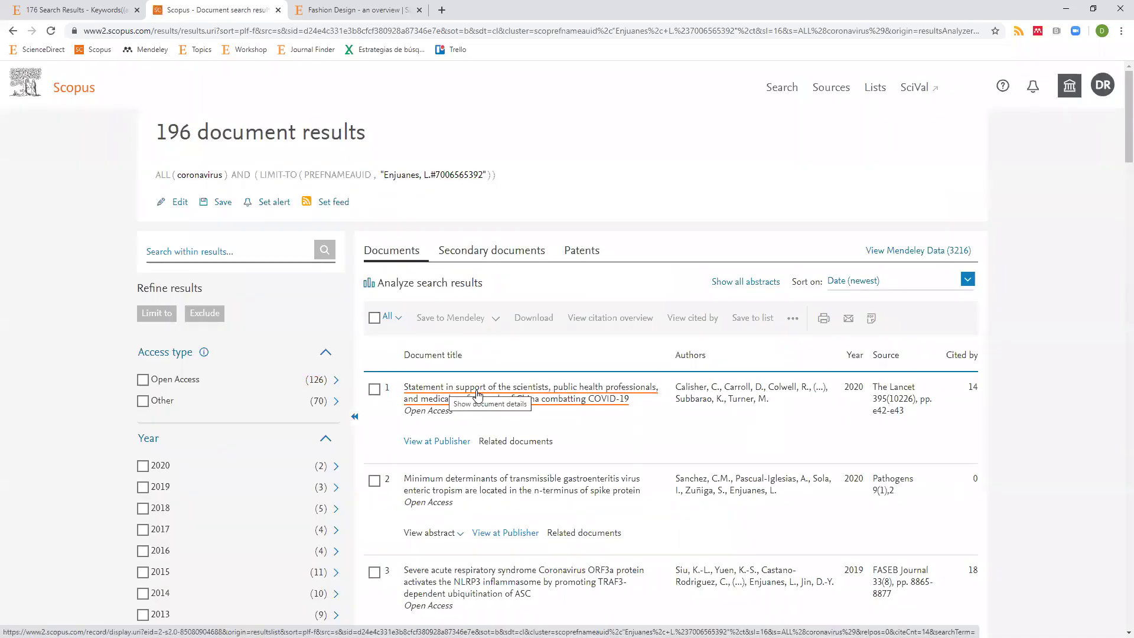
Open the Lancet statement supporting China's professionals combatting COVID-19, review its details, and return to the search results analysis
click(477, 394)
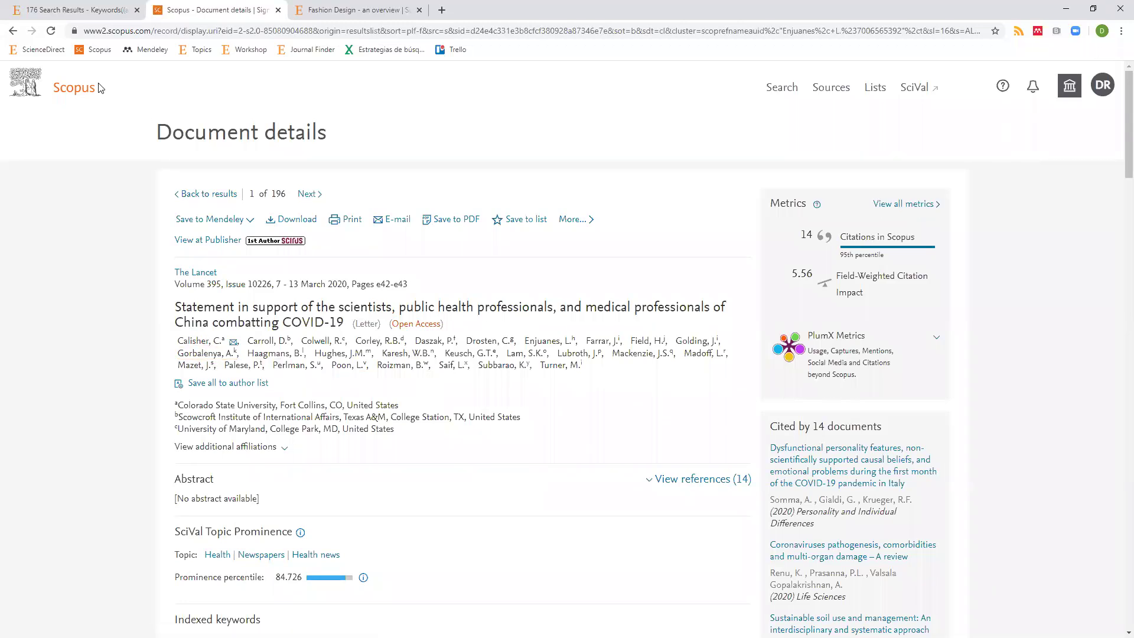
click(11, 31)
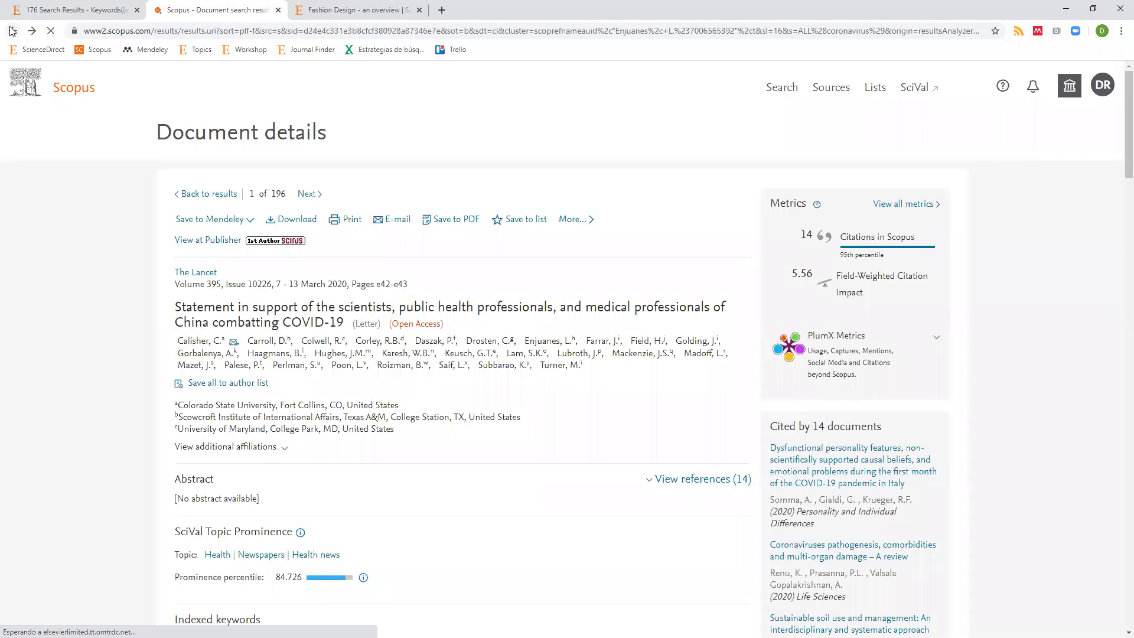
click(11, 31)
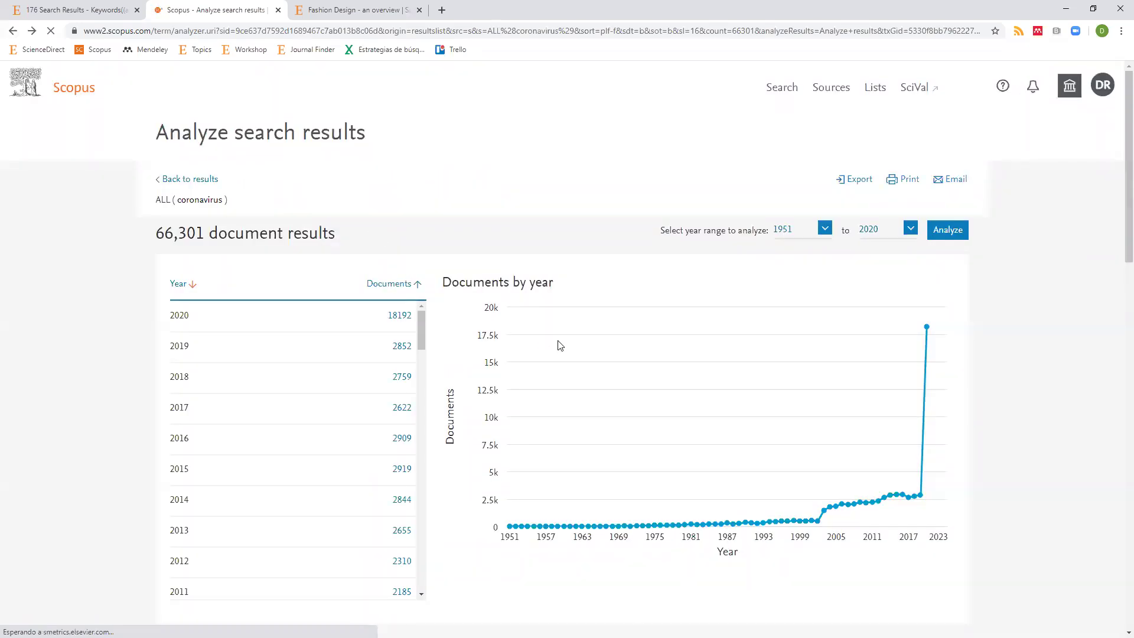
View the documents by funding sponsor analysis and open the documents funded by the National Institutes of Health
scroll(558, 345, down, 3)
scroll(558, 345, down, 5)
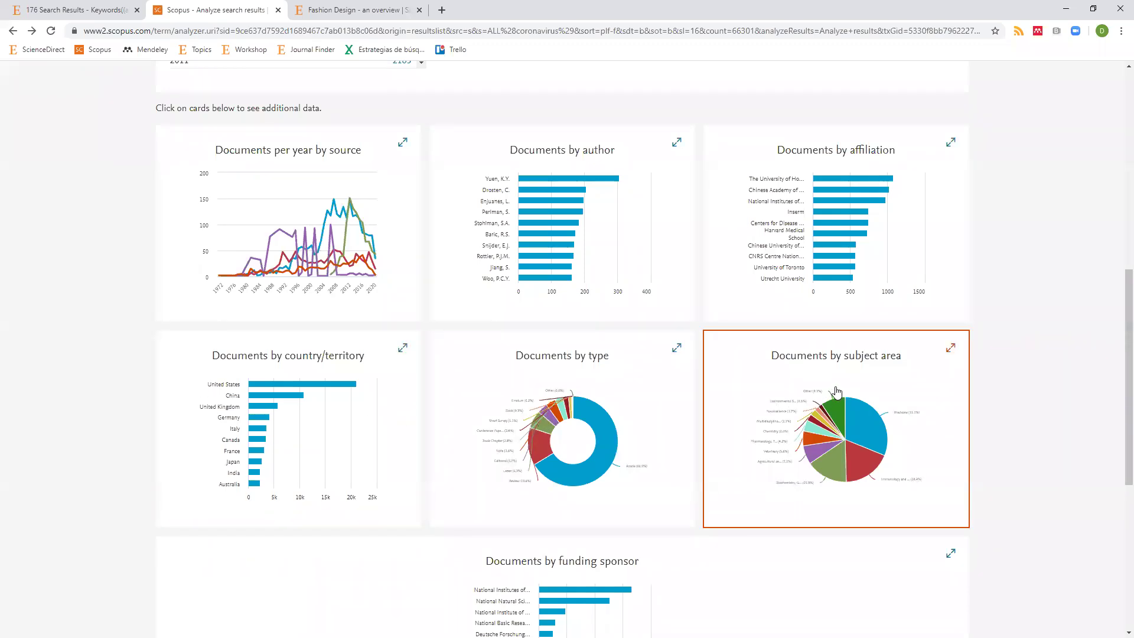
scroll(836, 391, down, 3)
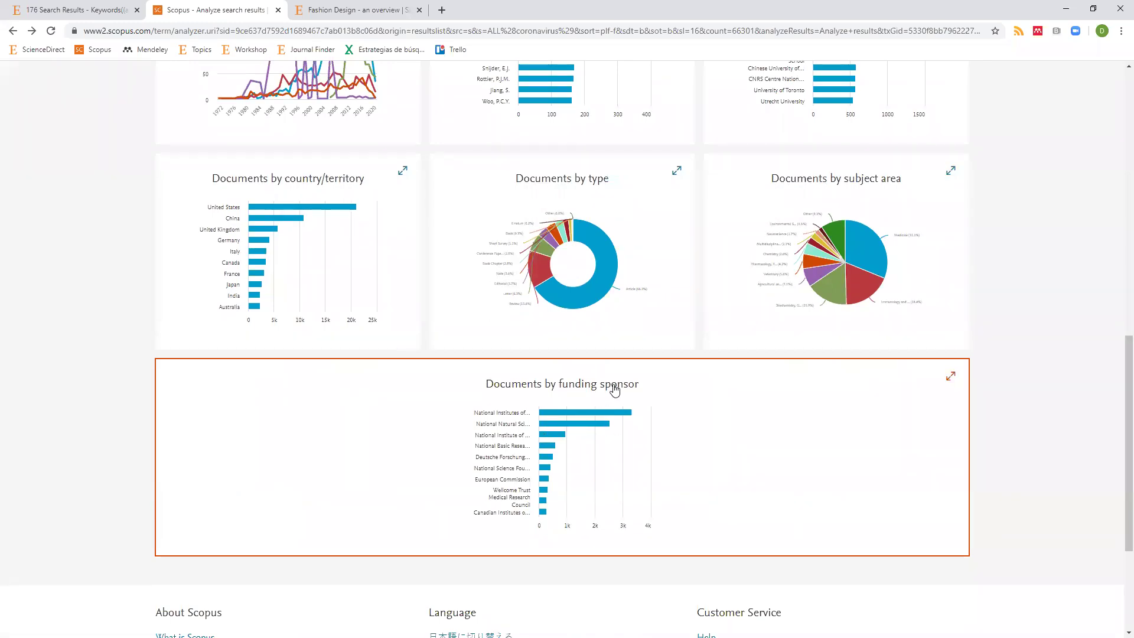
click(596, 413)
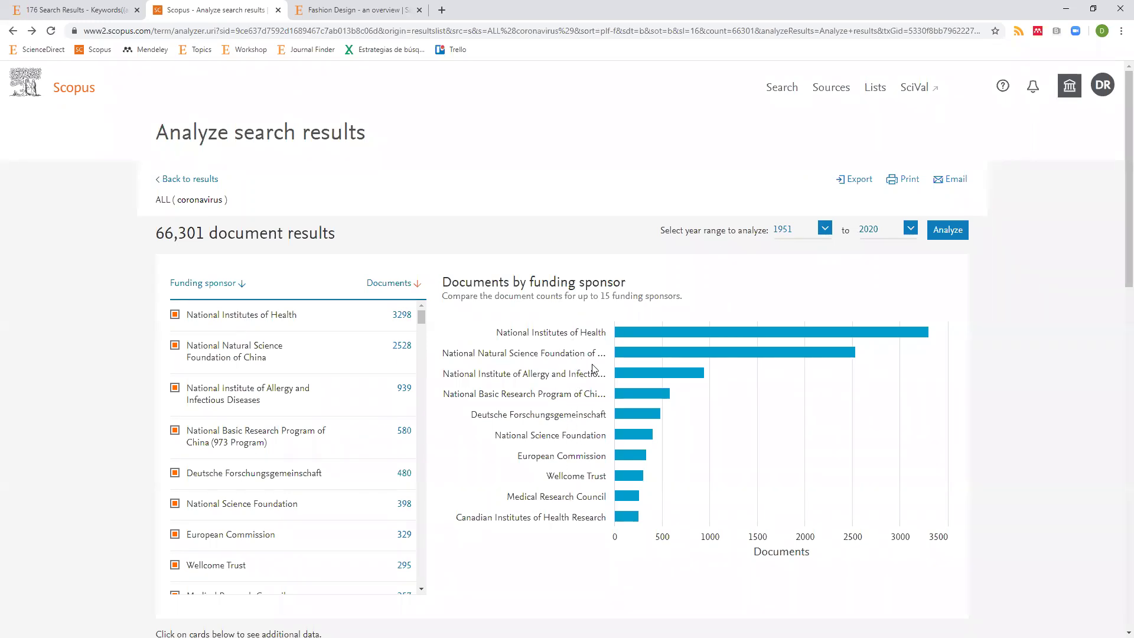
mouse_move(622, 338)
mouse_move(647, 384)
click(402, 317)
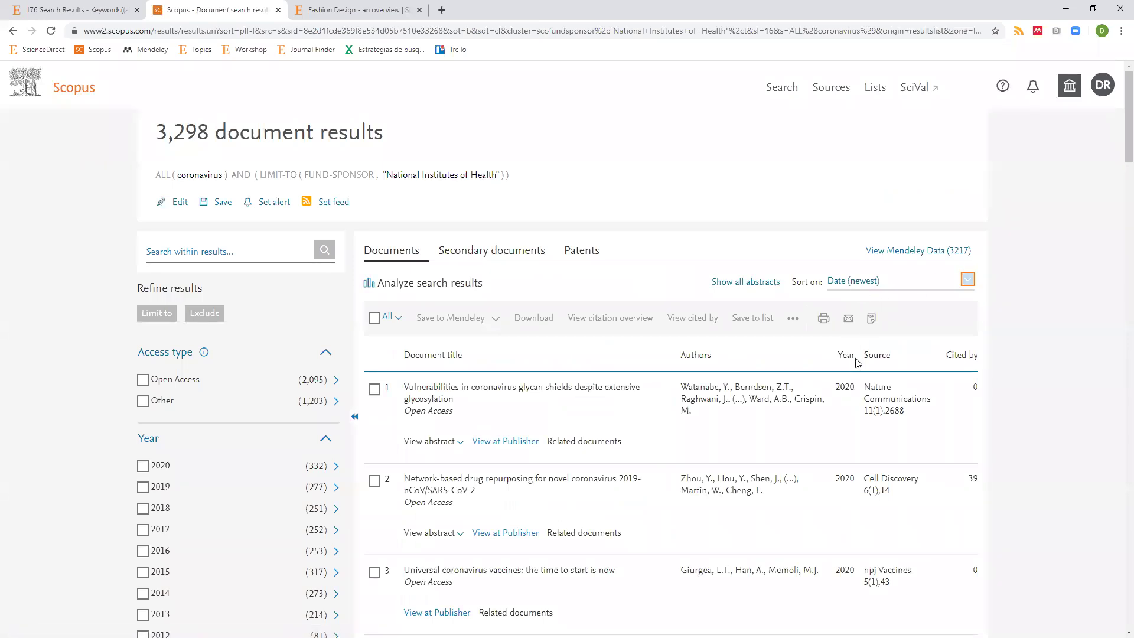
Examine the publication years, titles and sponsor limit of the National Institutes of Health results, and return to the analysis page
double_click(850, 389)
scroll(851, 389, down, 10)
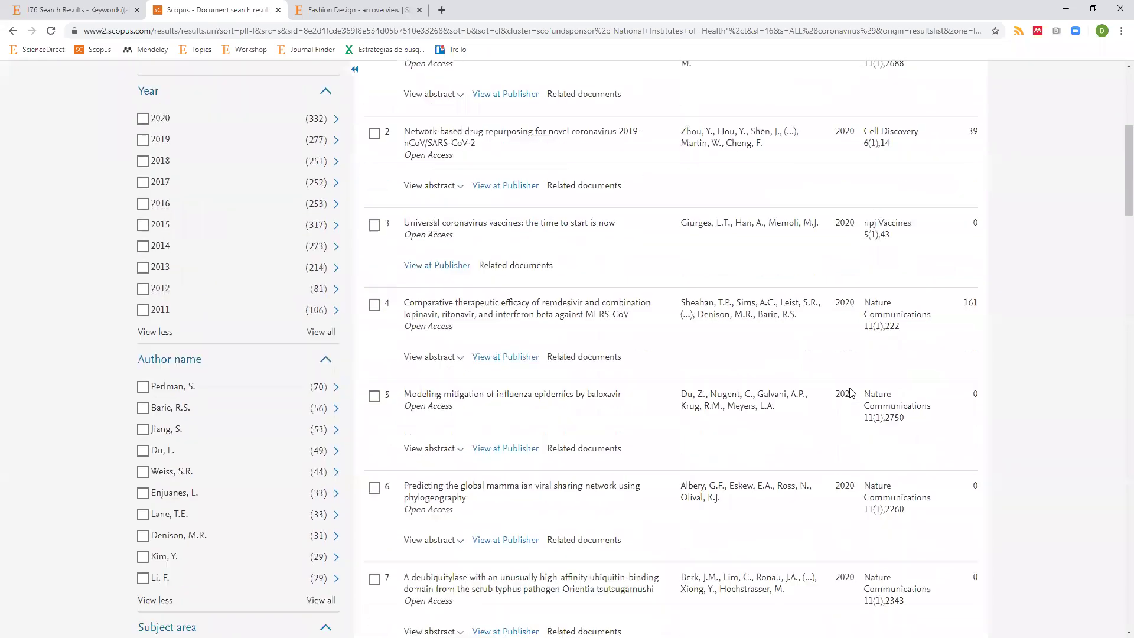
scroll(853, 392, down, 1)
scroll(853, 393, up, 11)
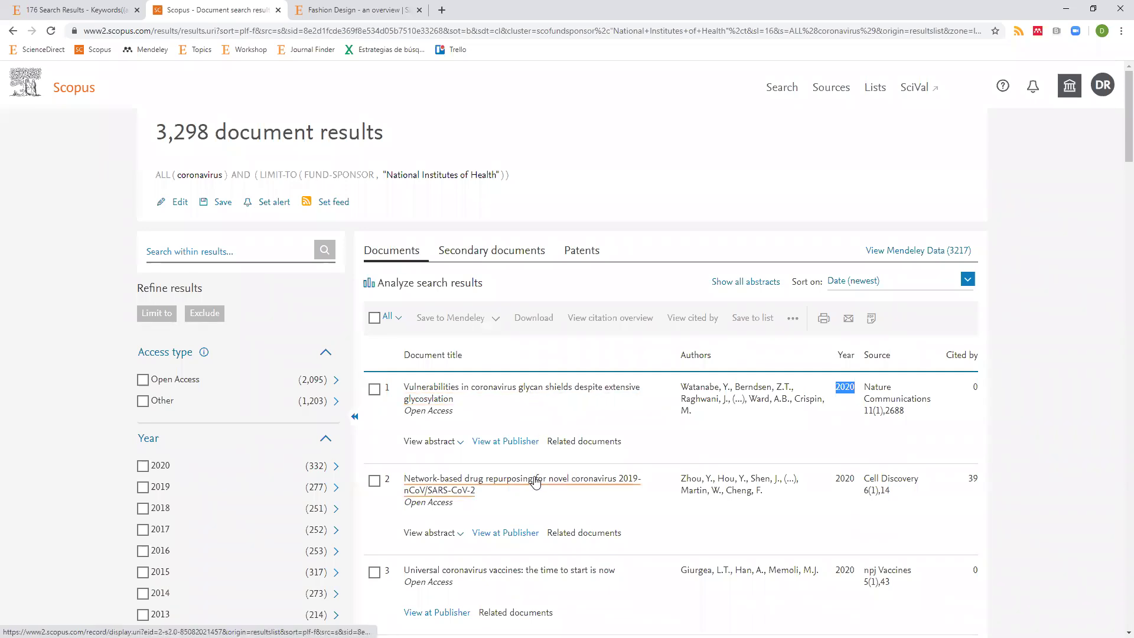
scroll(535, 481, down, 3)
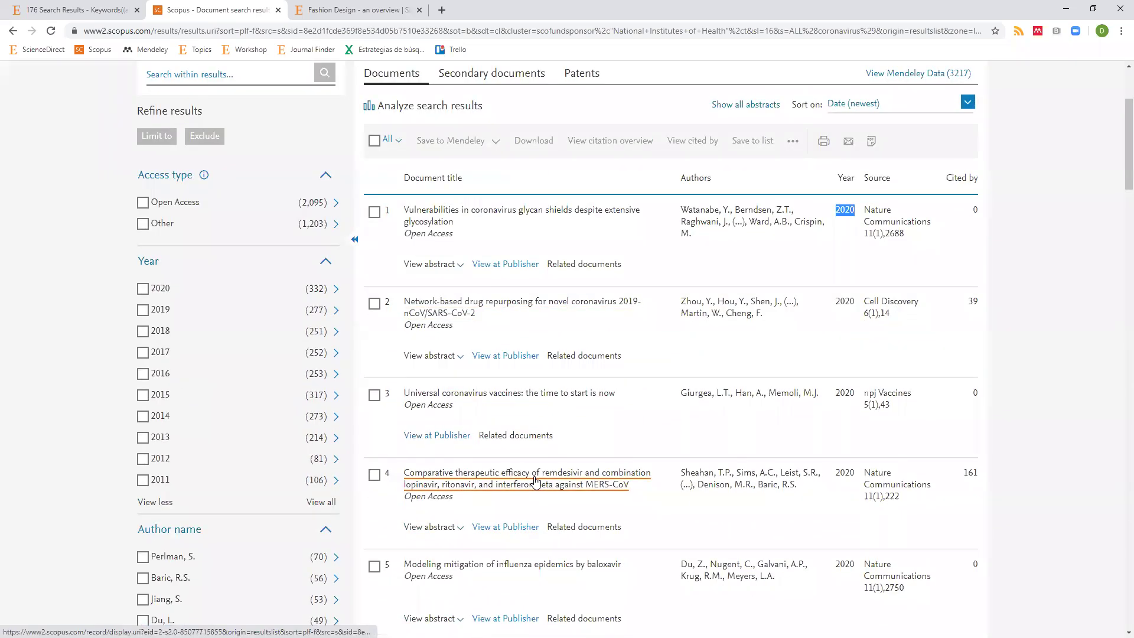
scroll(535, 481, up, 3)
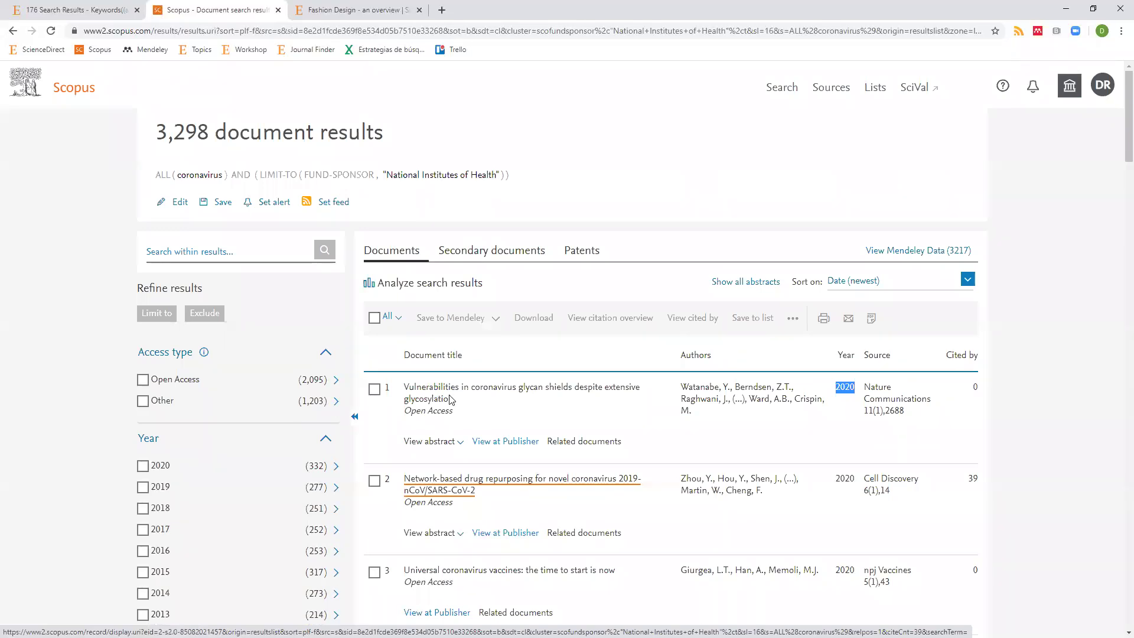
double_click(390, 175)
drag(456, 175, 484, 175)
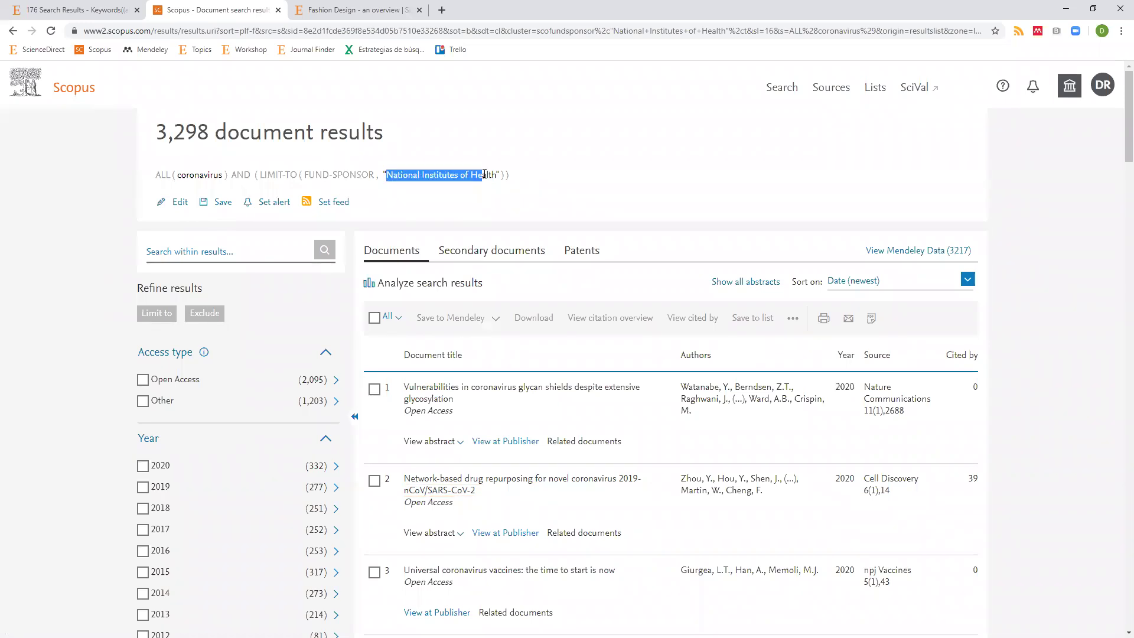
click(15, 36)
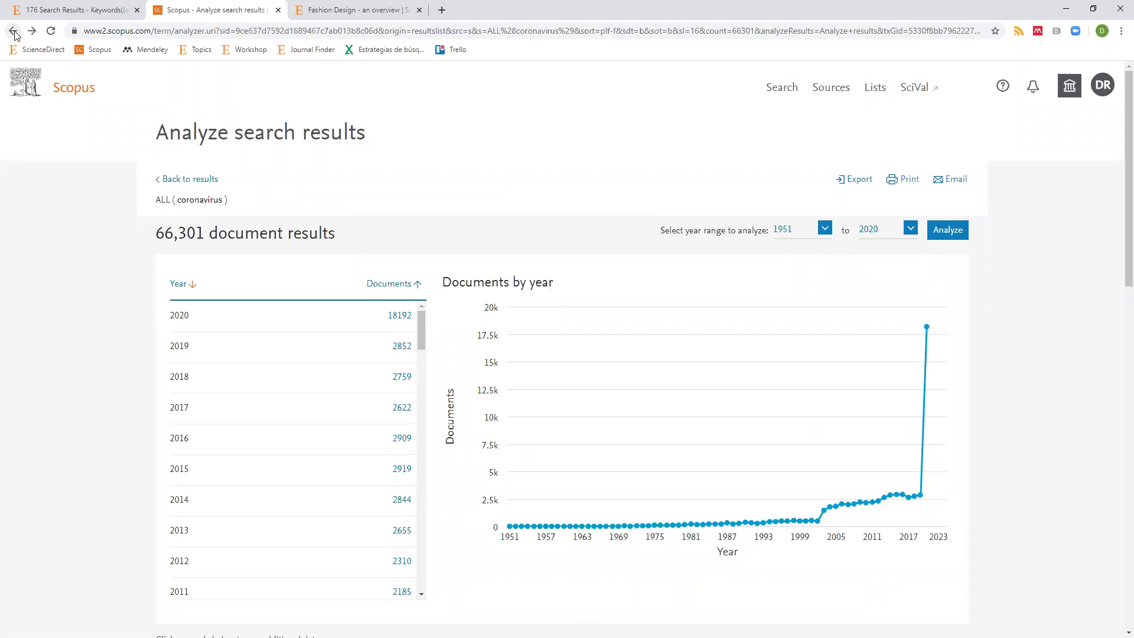
Return to the Scopus search page and run an affiliation search for "unam"
click(68, 92)
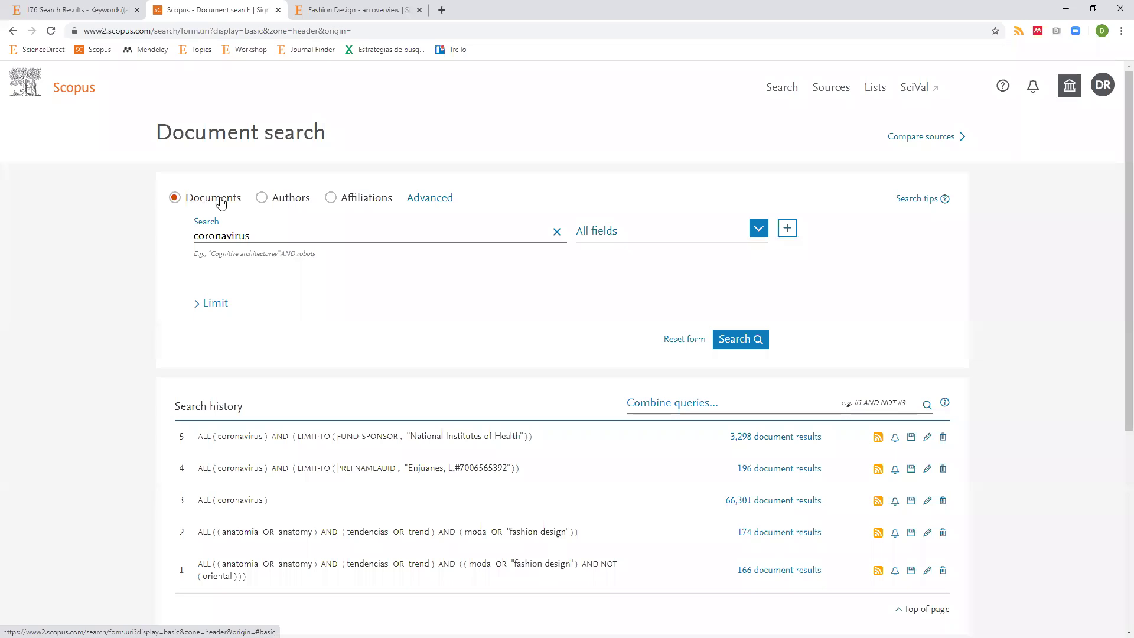
click(351, 202)
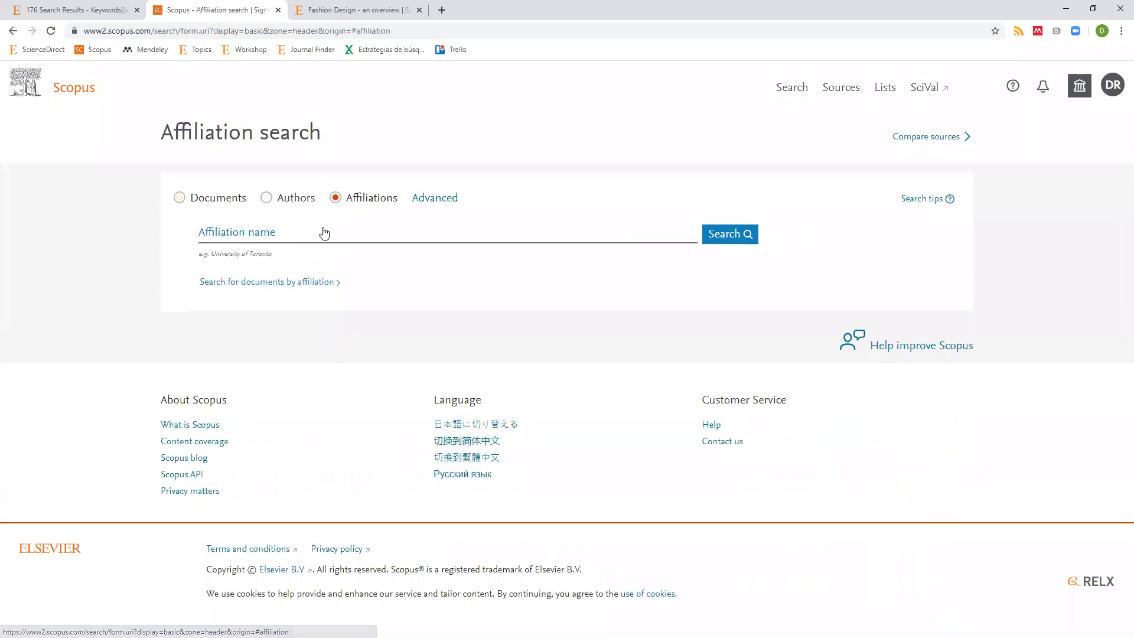
click(322, 235)
text(unam)
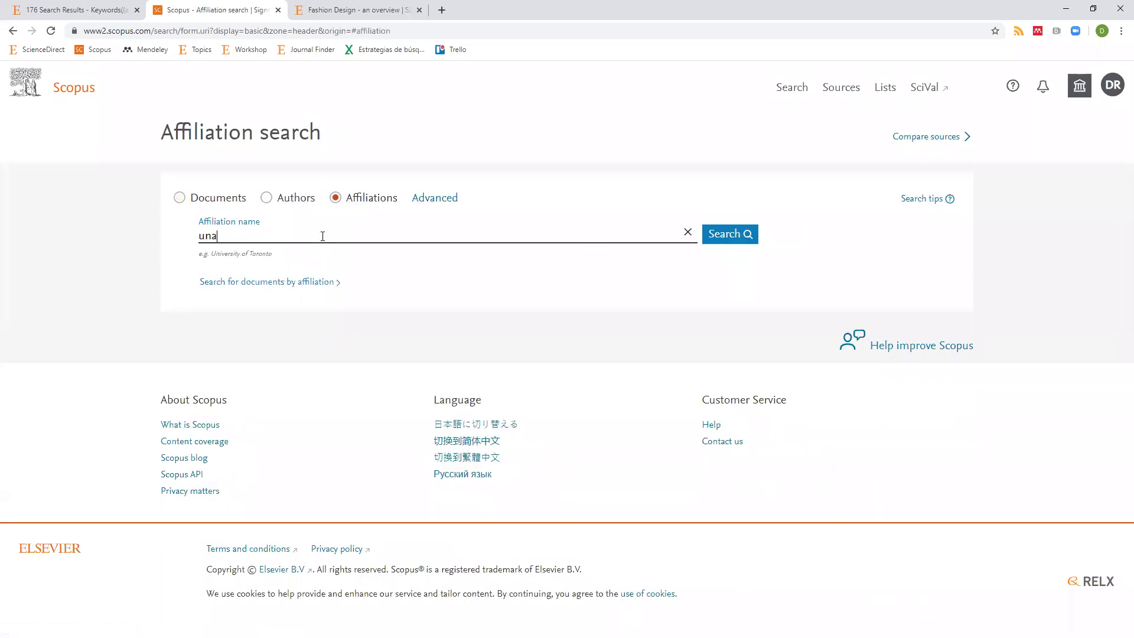
click(733, 237)
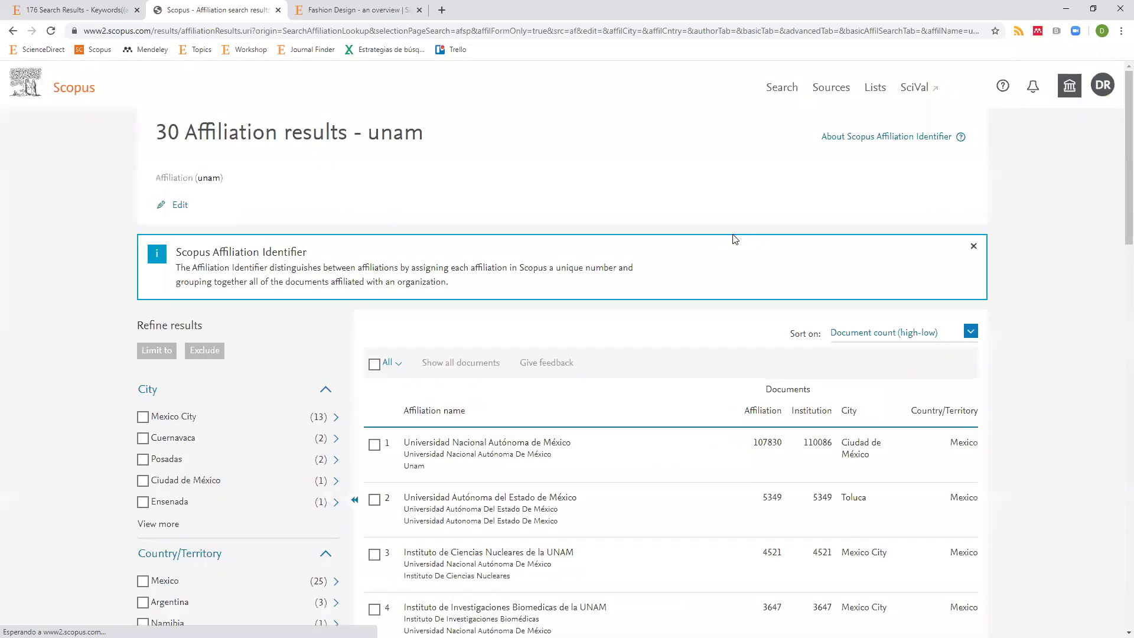
Open the Universidad Nacional Autónoma de México affiliation profile and examine its whole-institution and affiliation-only document counts
scroll(639, 309, down, 1)
scroll(640, 309, down, 2)
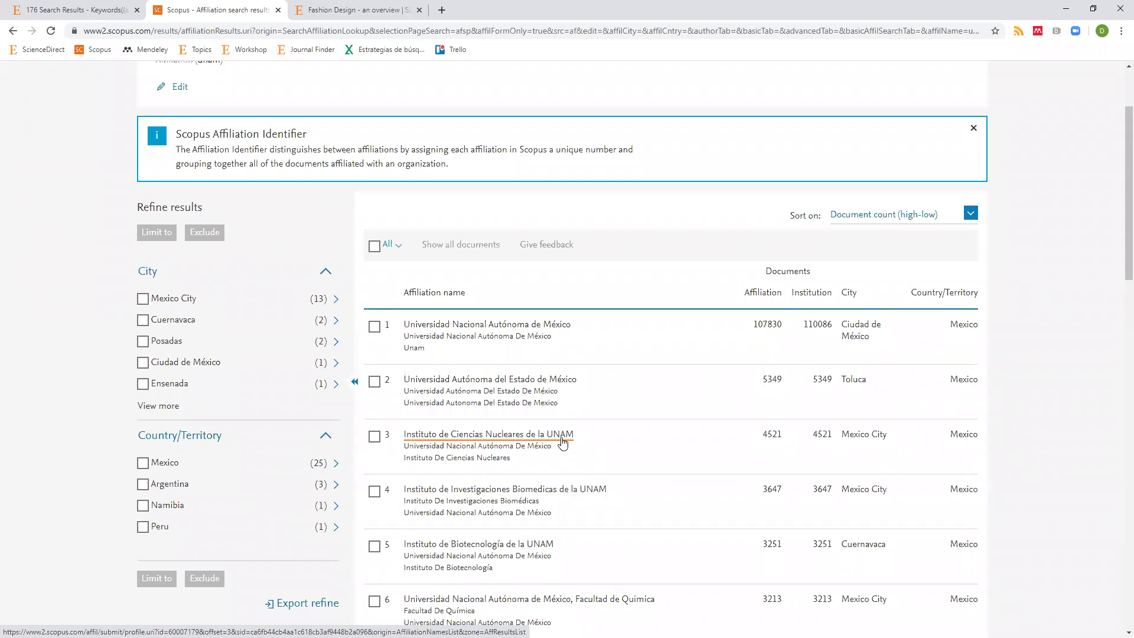
click(547, 326)
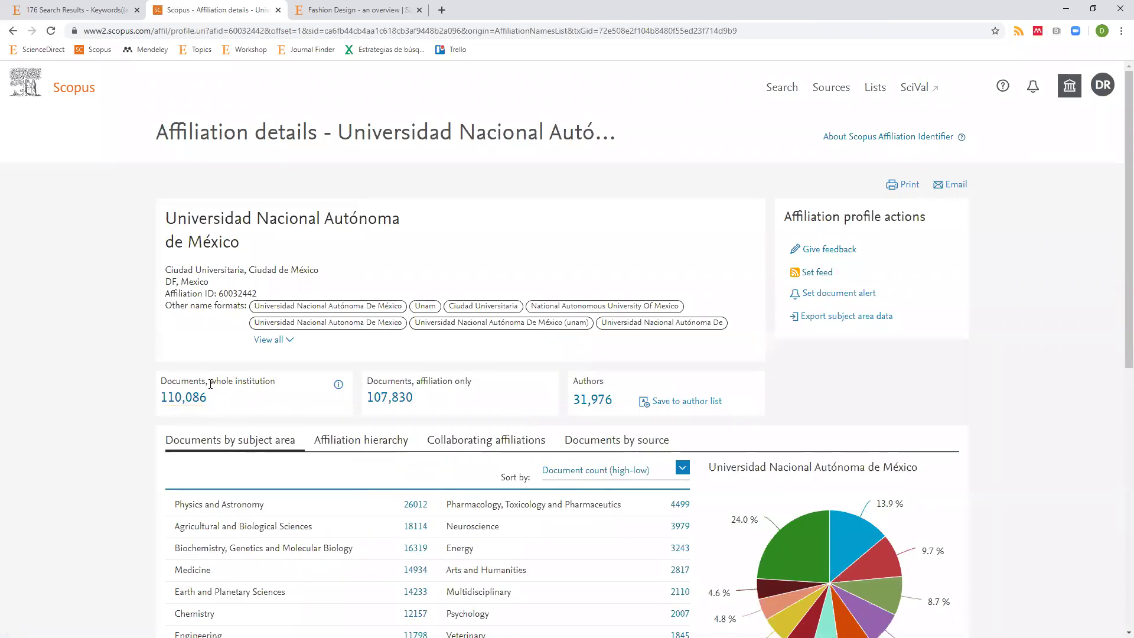
drag(222, 383, 266, 381)
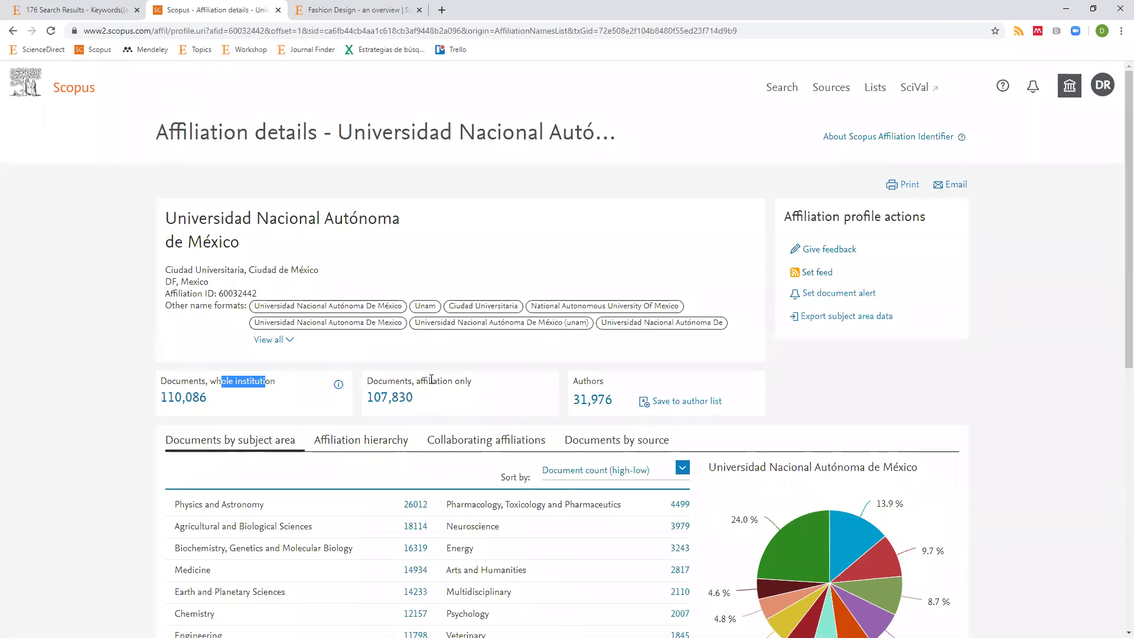
View the university's affiliation hierarchy and examine its institutes and centres with their document counts
scroll(441, 377, down, 1)
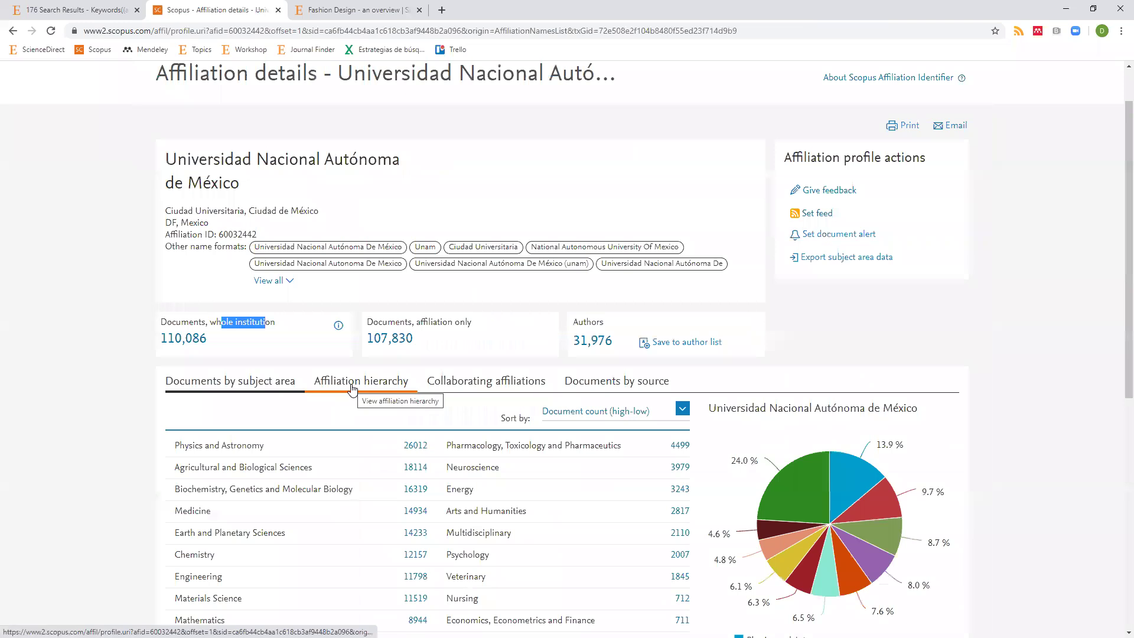
click(353, 383)
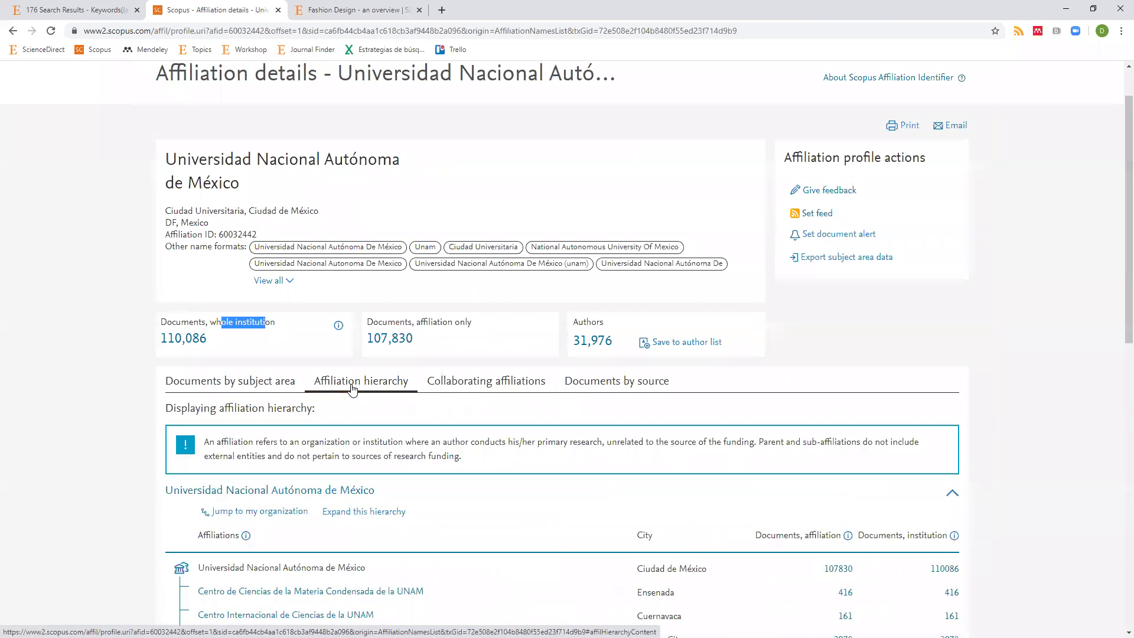
scroll(352, 390, down, 3)
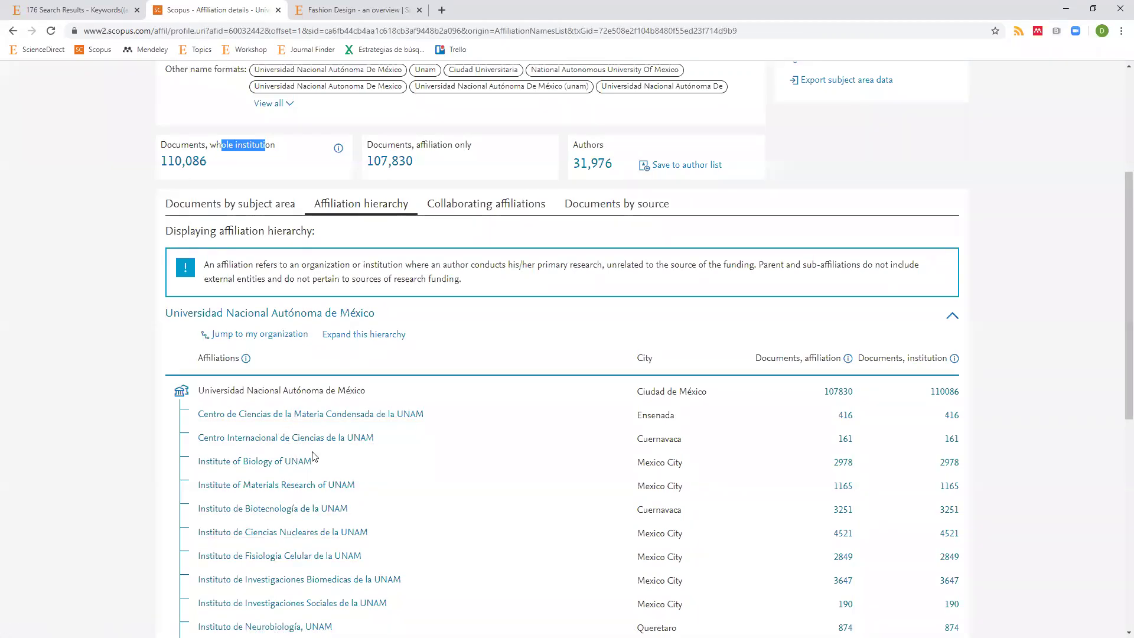
scroll(313, 456, up, 2)
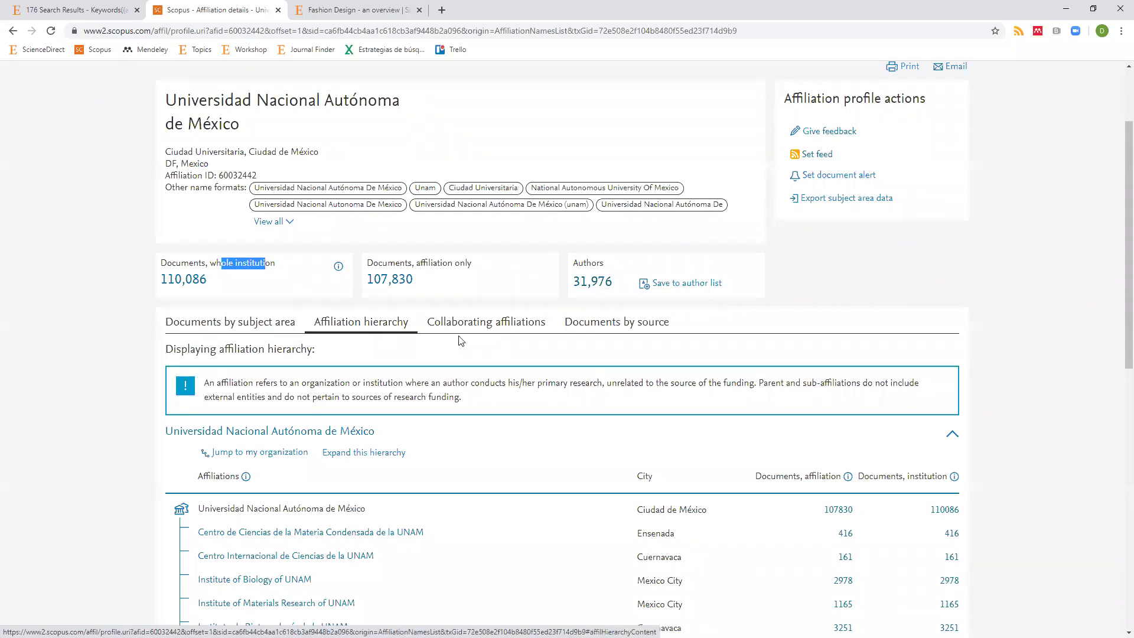
Review the university's collaborating affiliations and documents by source, and return to its documents by subject area
click(482, 327)
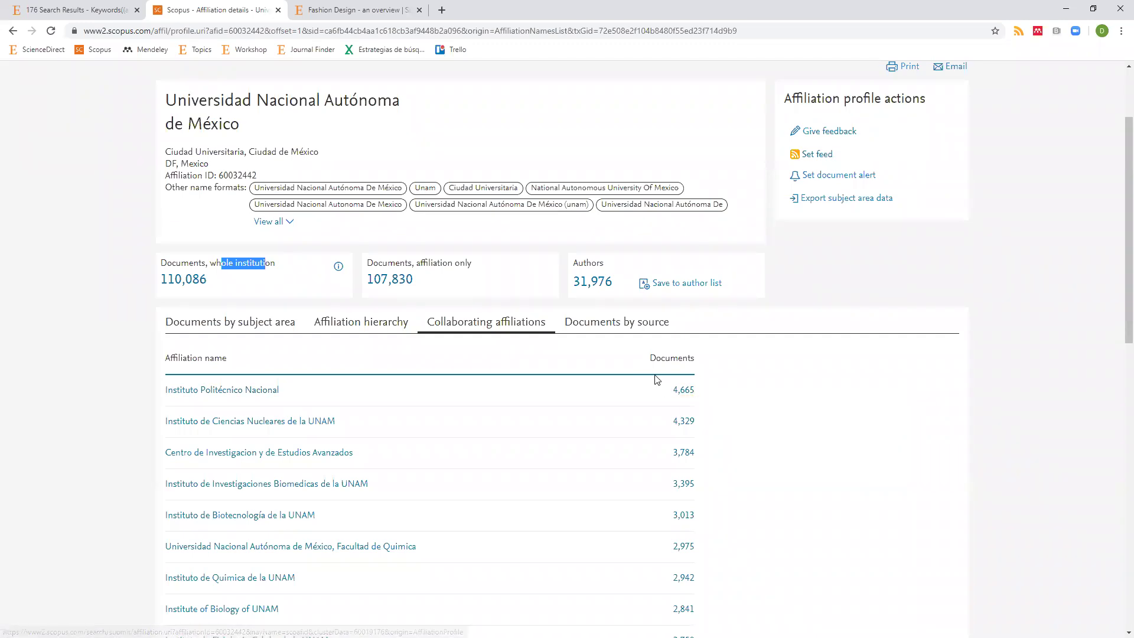
click(629, 324)
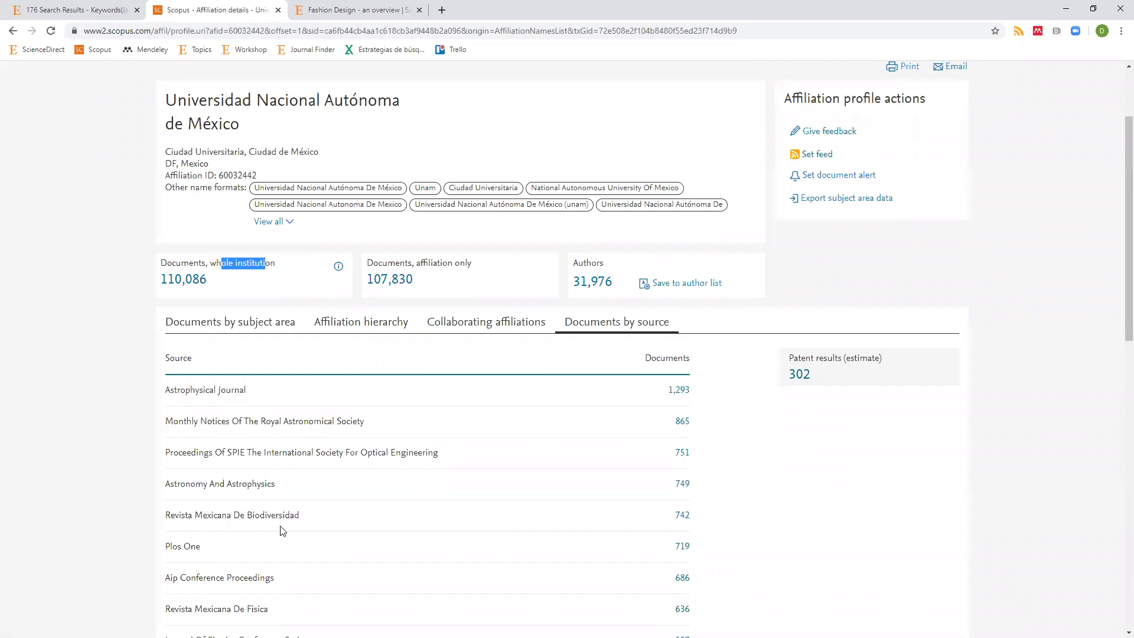
scroll(281, 531, up, 2)
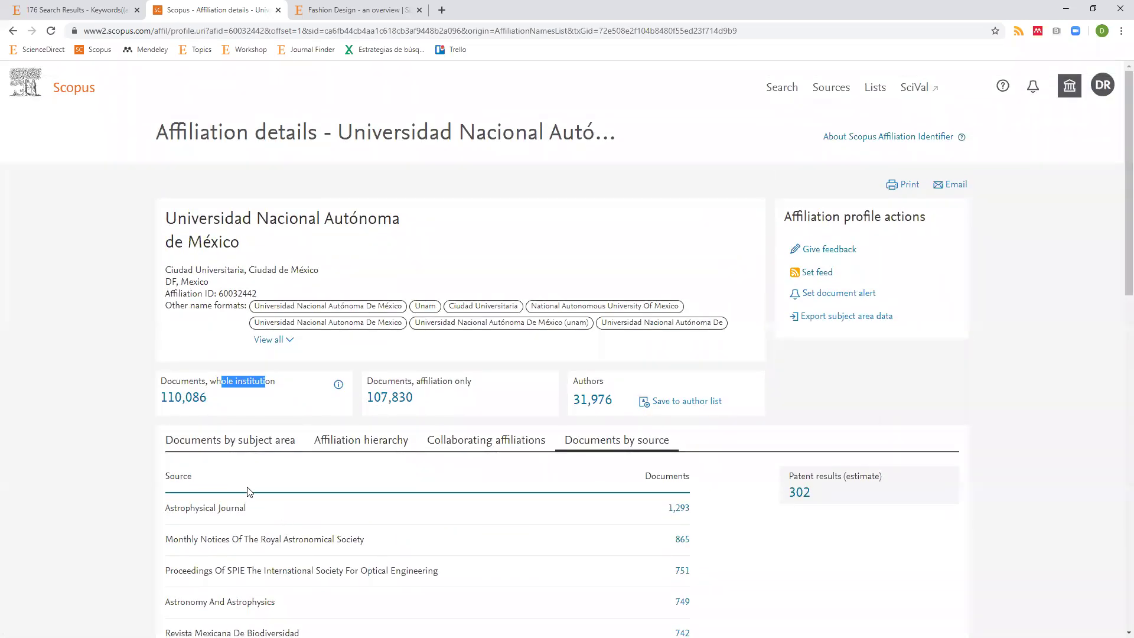
click(252, 443)
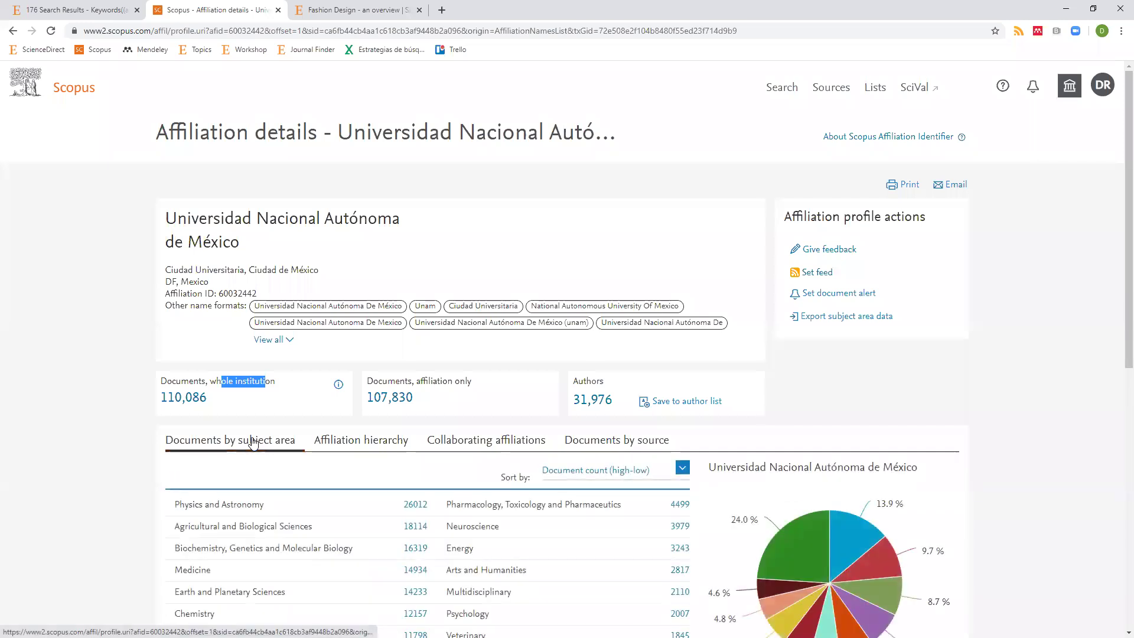
Examine the university's documents by subject area, both the ranked list and the pie chart
scroll(253, 443, down, 1)
scroll(252, 443, down, 2)
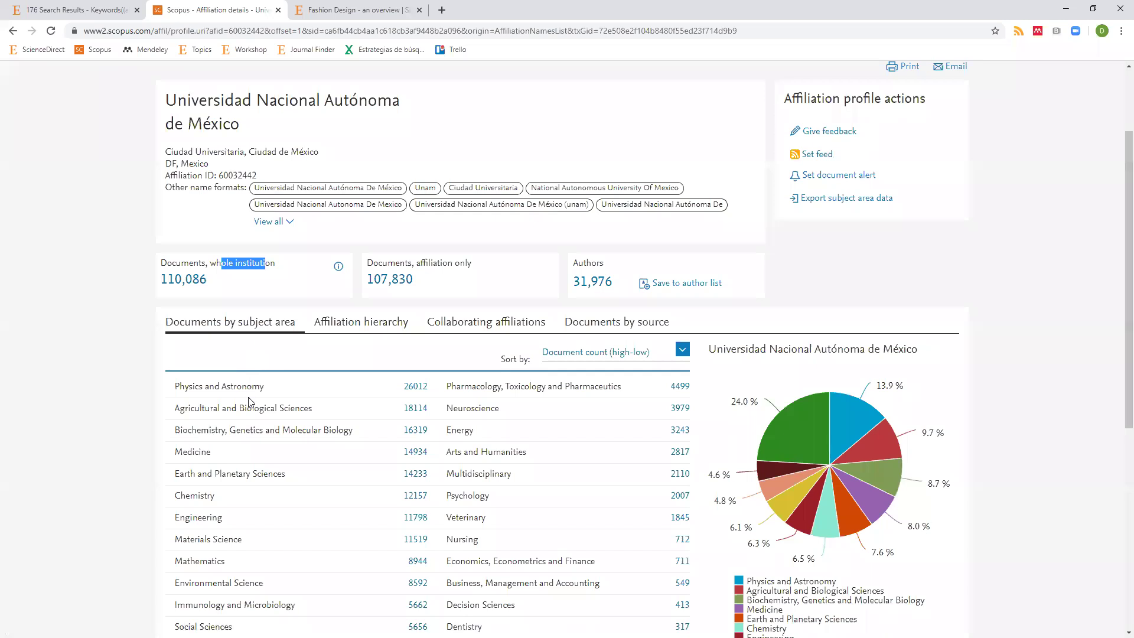
scroll(280, 429, down, 2)
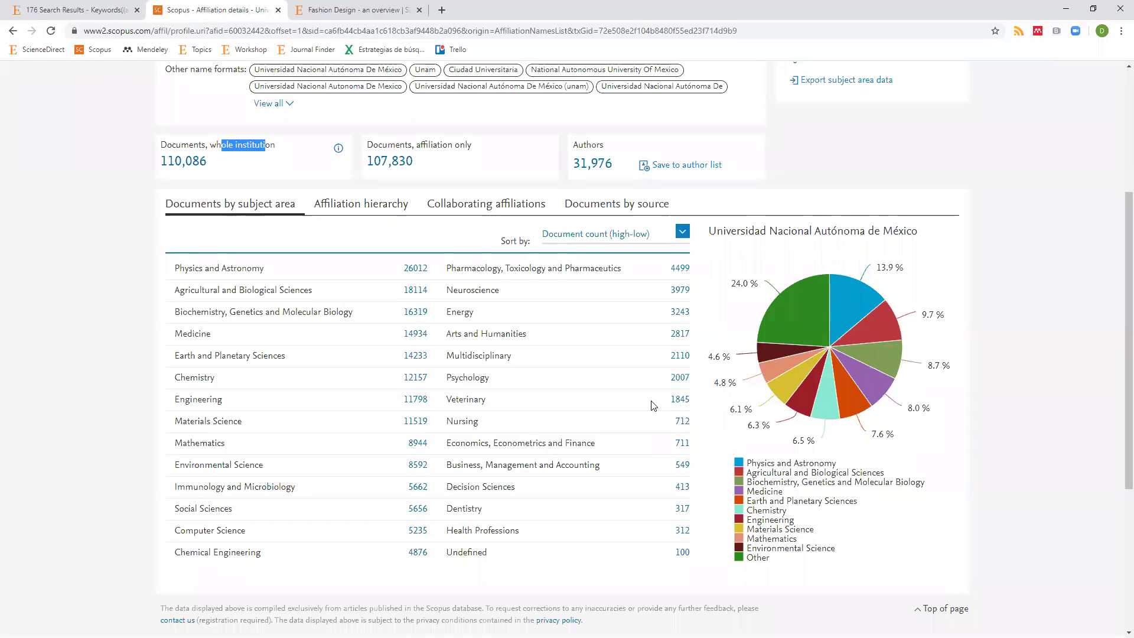
scroll(653, 406, up, 4)
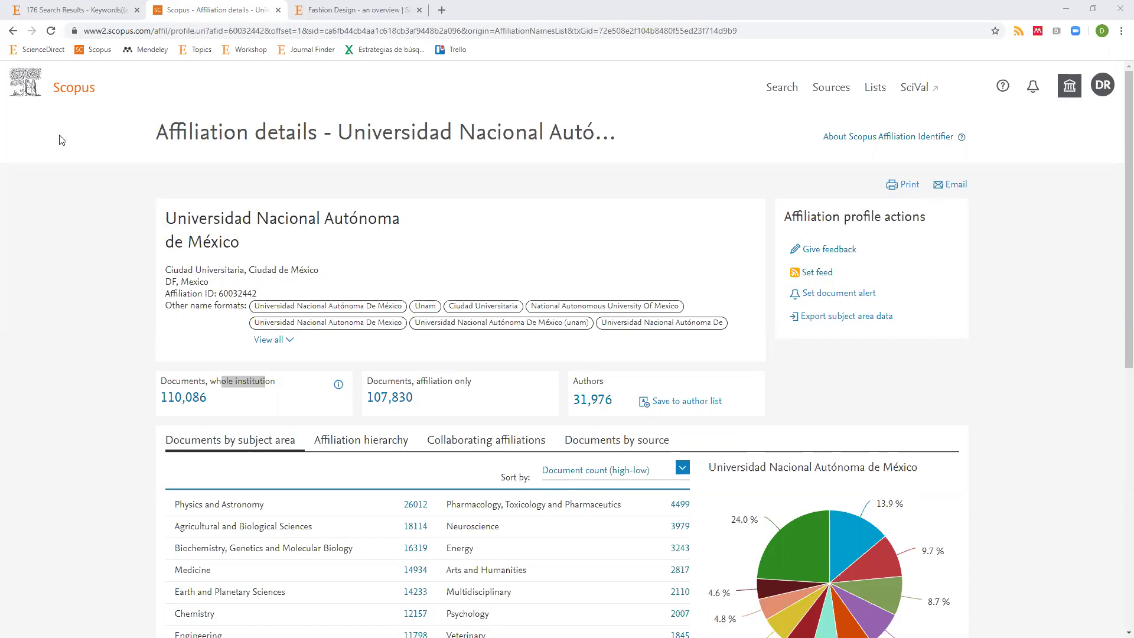
Return to the Scopus search page and run an author search using only the author's last name
click(59, 93)
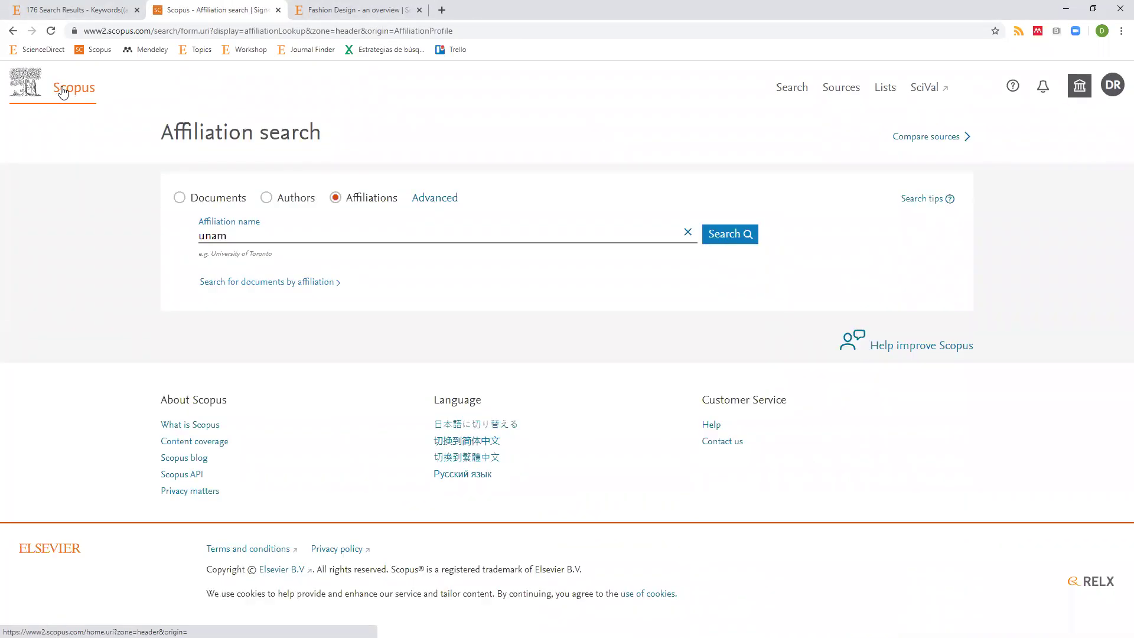
click(267, 198)
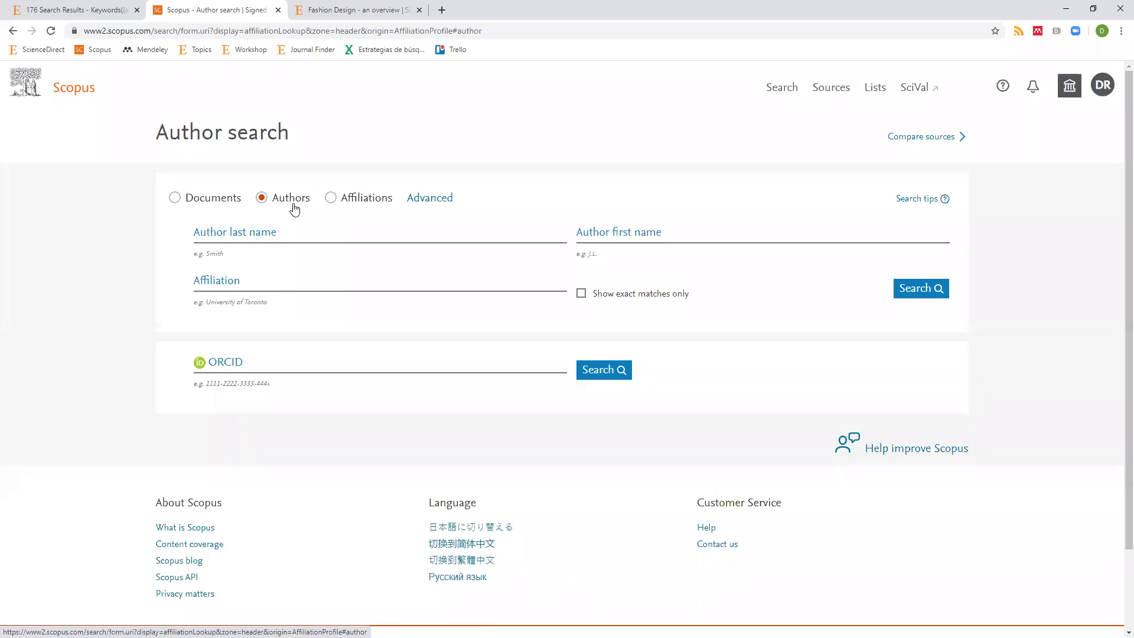
click(288, 234)
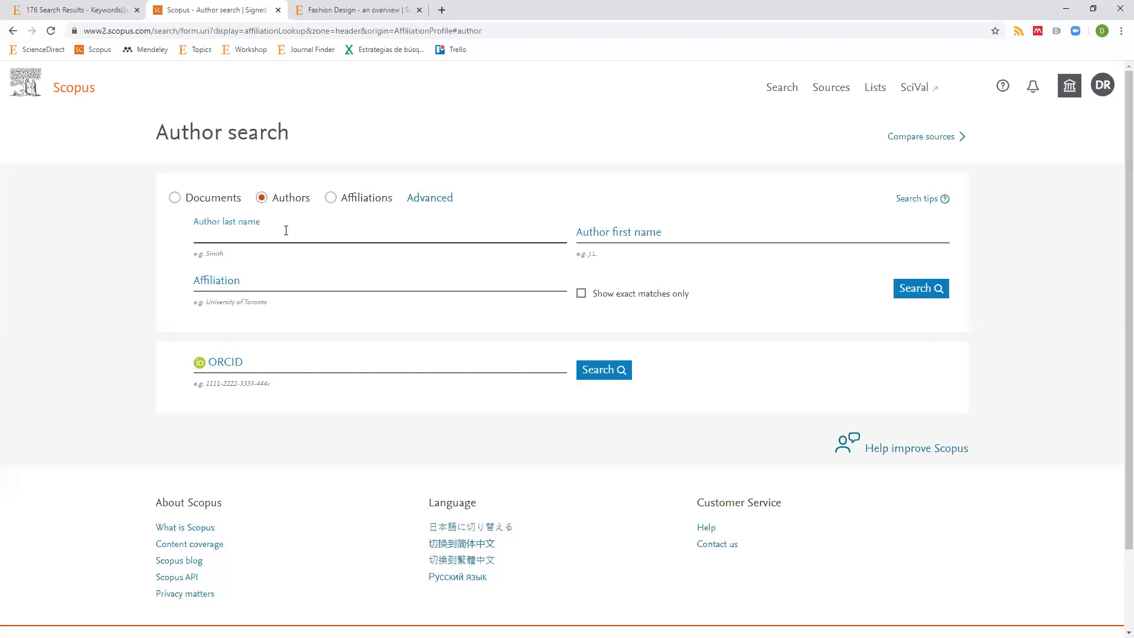
text(rangel)
click(927, 290)
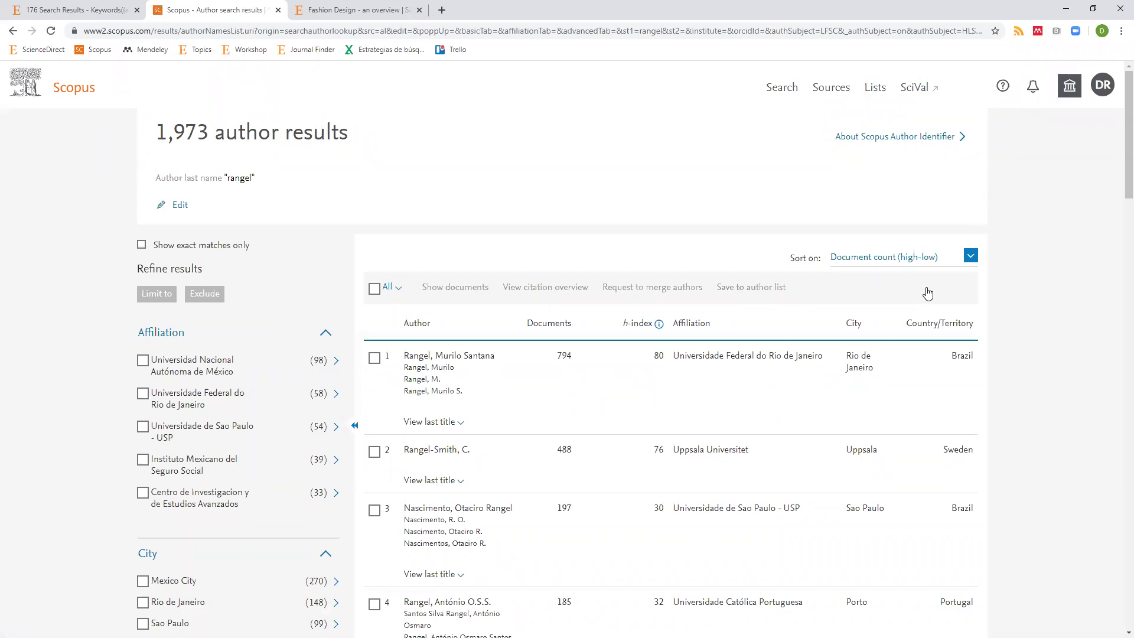
Select the first two authors in the results and show the most recent document title of each
scroll(850, 308, down, 1)
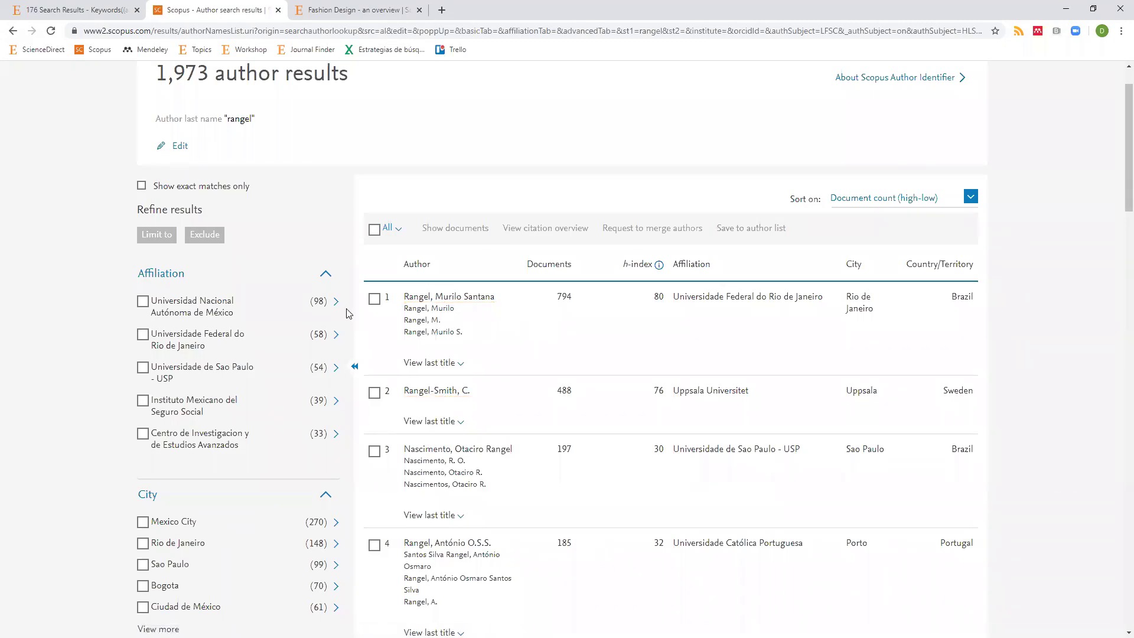
click(375, 299)
click(375, 394)
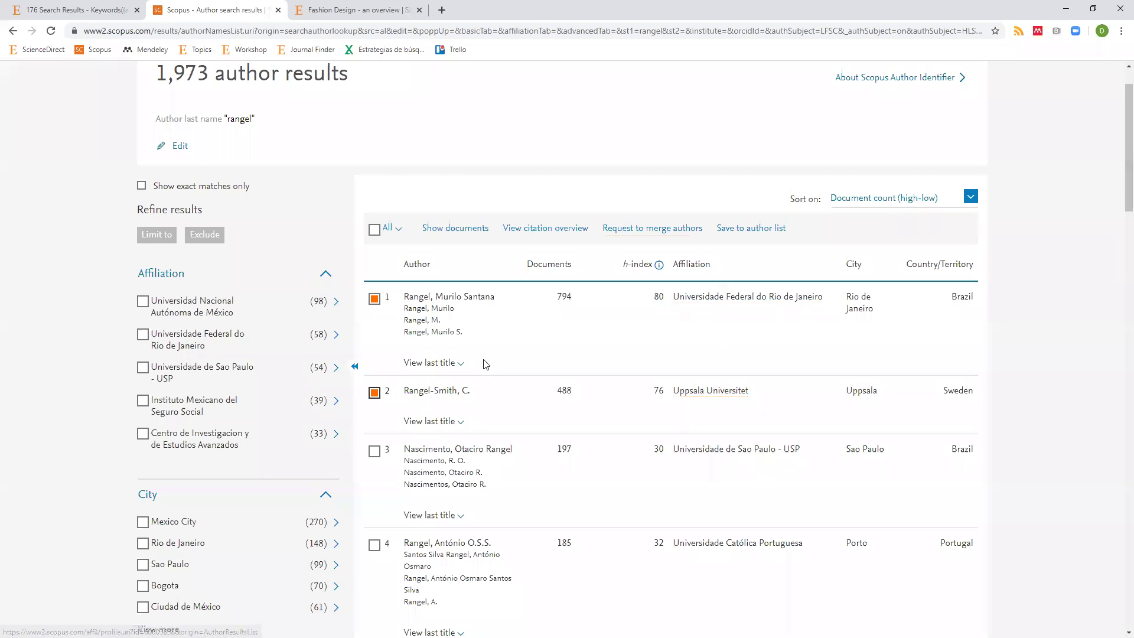
click(460, 364)
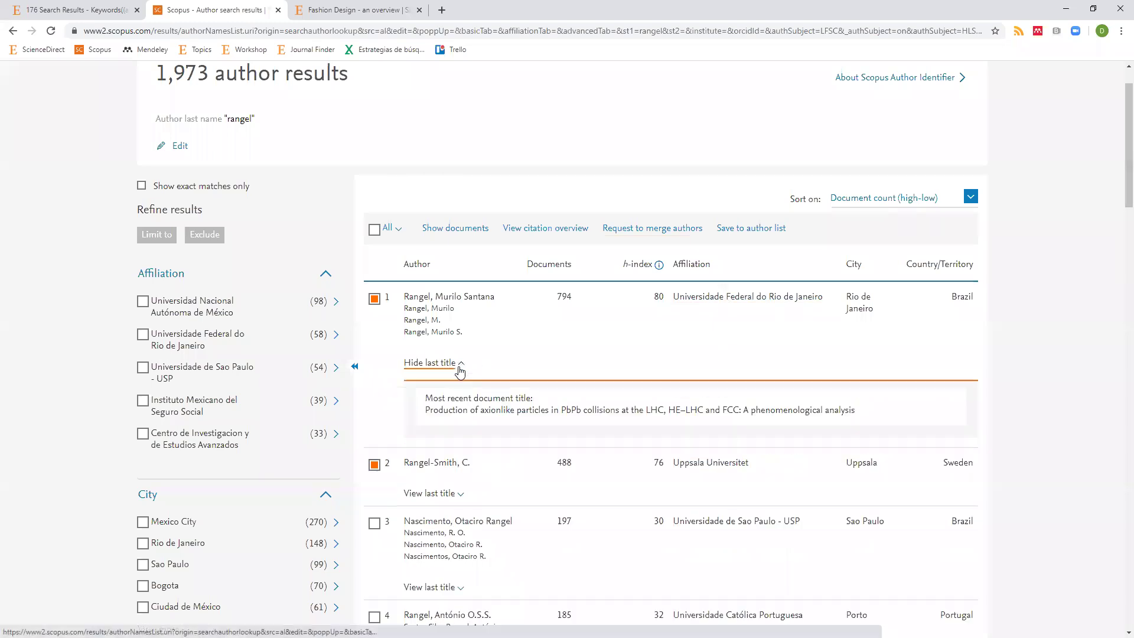
click(452, 494)
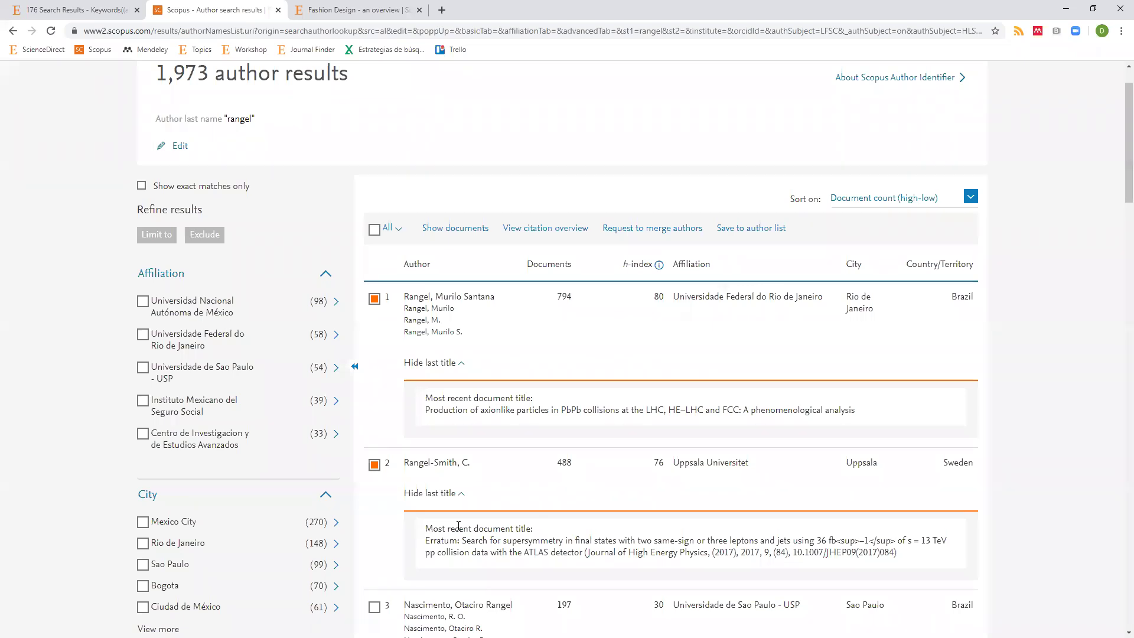
Open the first listed author's profile, view the h-graph, and examine the citation-ranked documents down to the highlighted h-index row
click(468, 302)
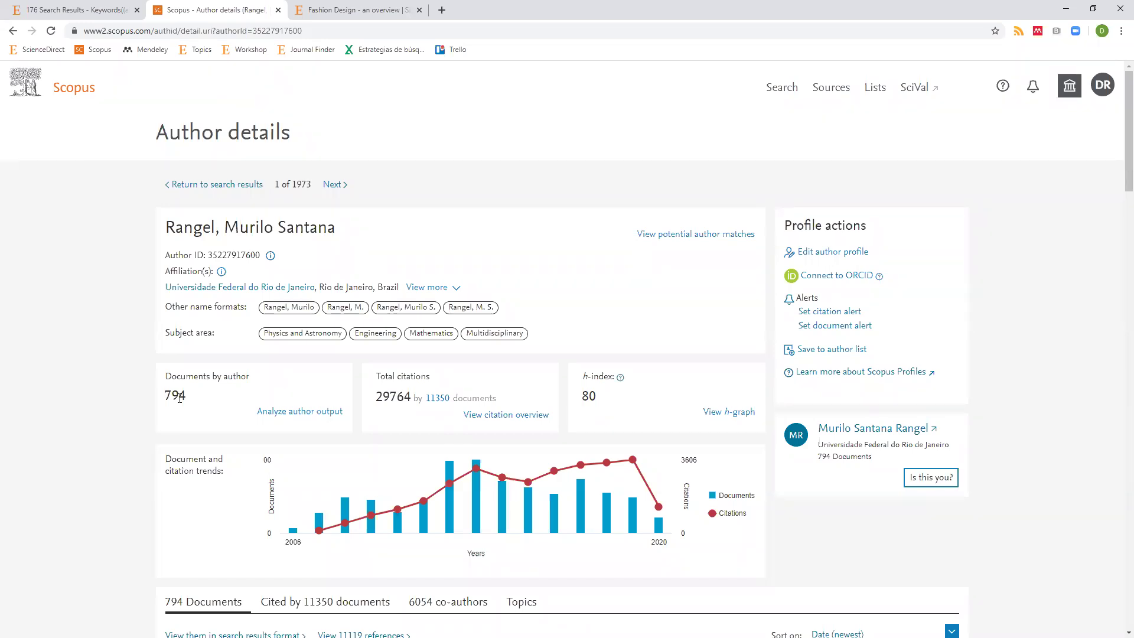
double_click(181, 396)
click(749, 413)
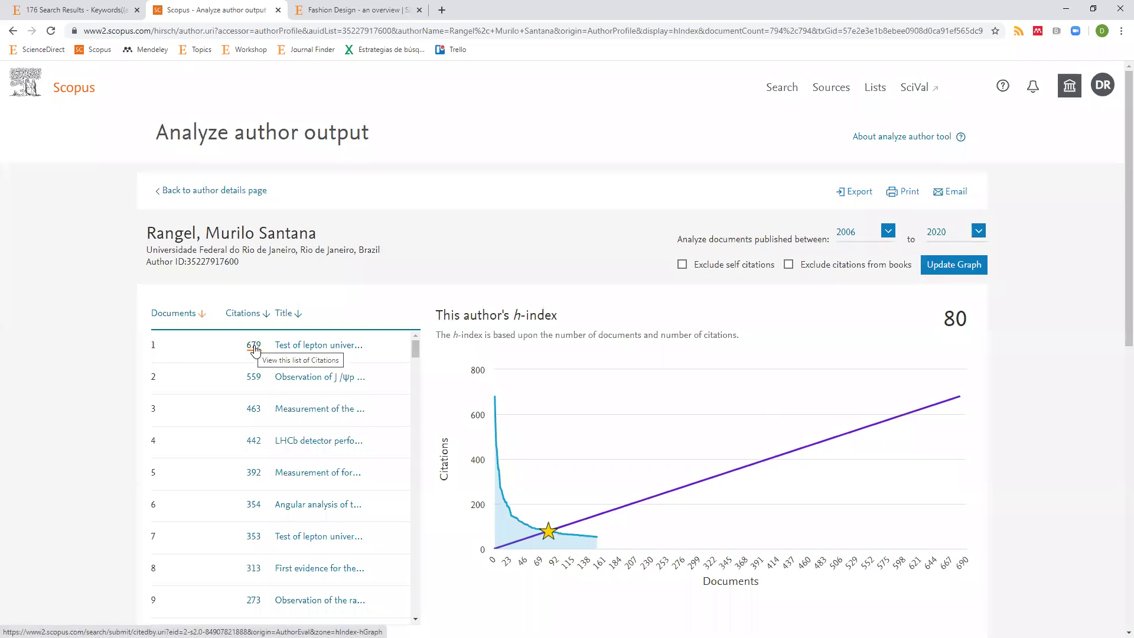
scroll(271, 406, down, 1)
scroll(273, 405, down, 20)
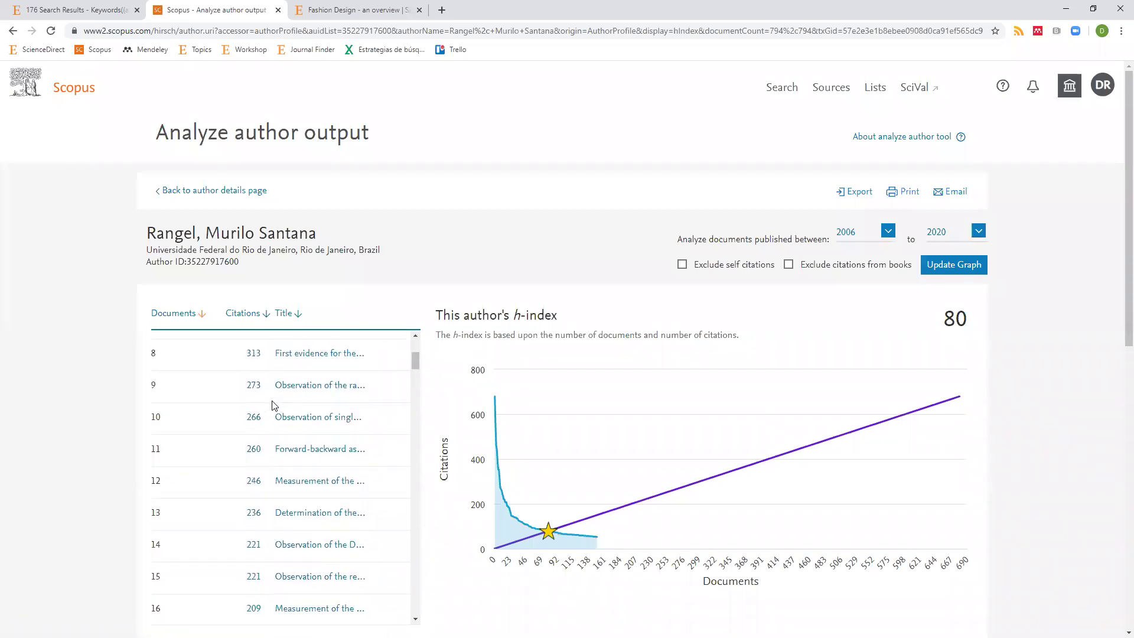
scroll(274, 406, down, 13)
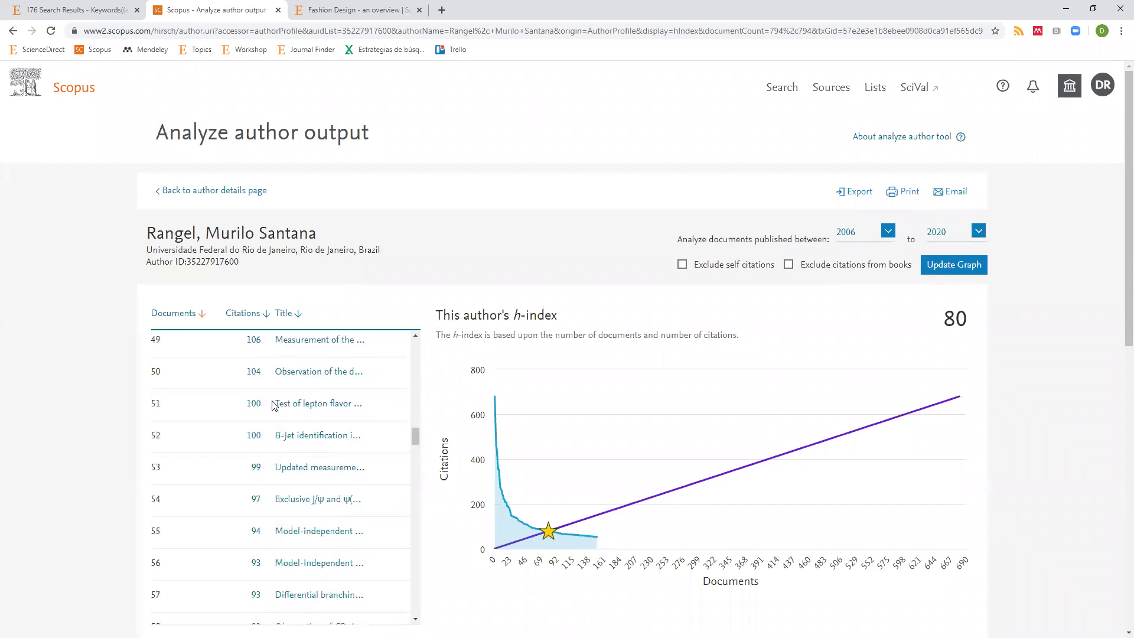
scroll(274, 405, down, 4)
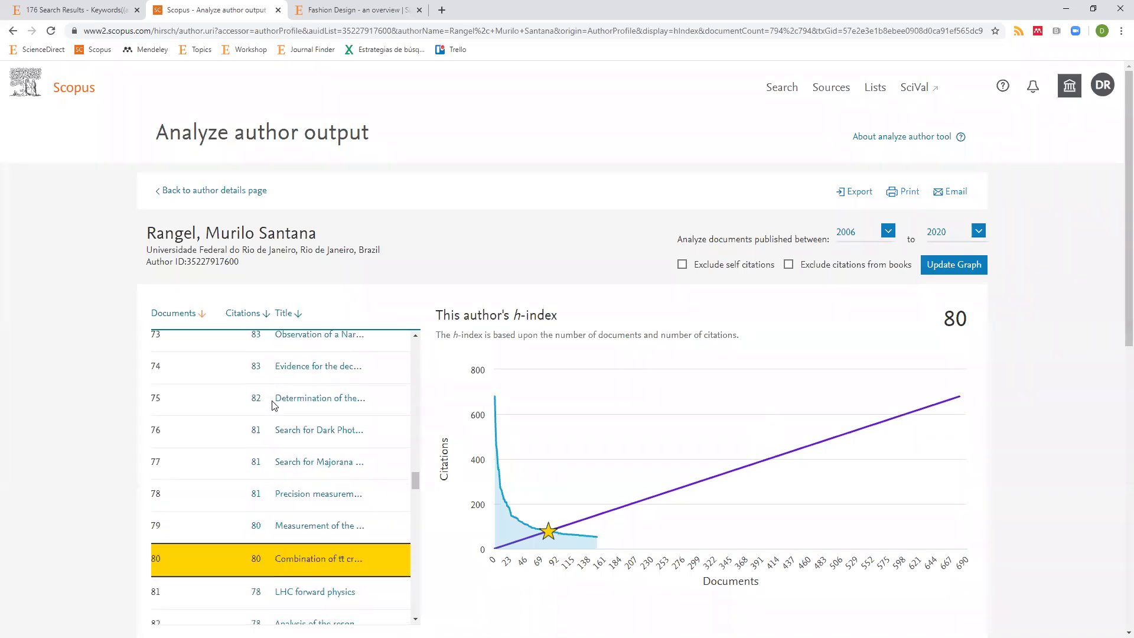
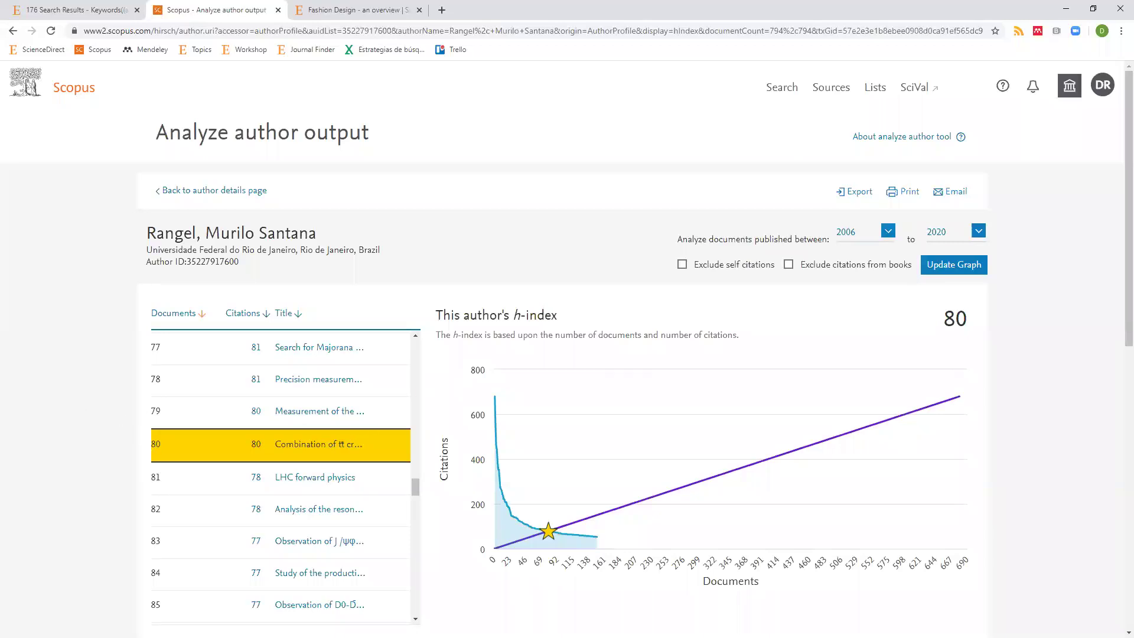
Return to the author details page and review the author's co-authors with their co-authored document counts
click(197, 191)
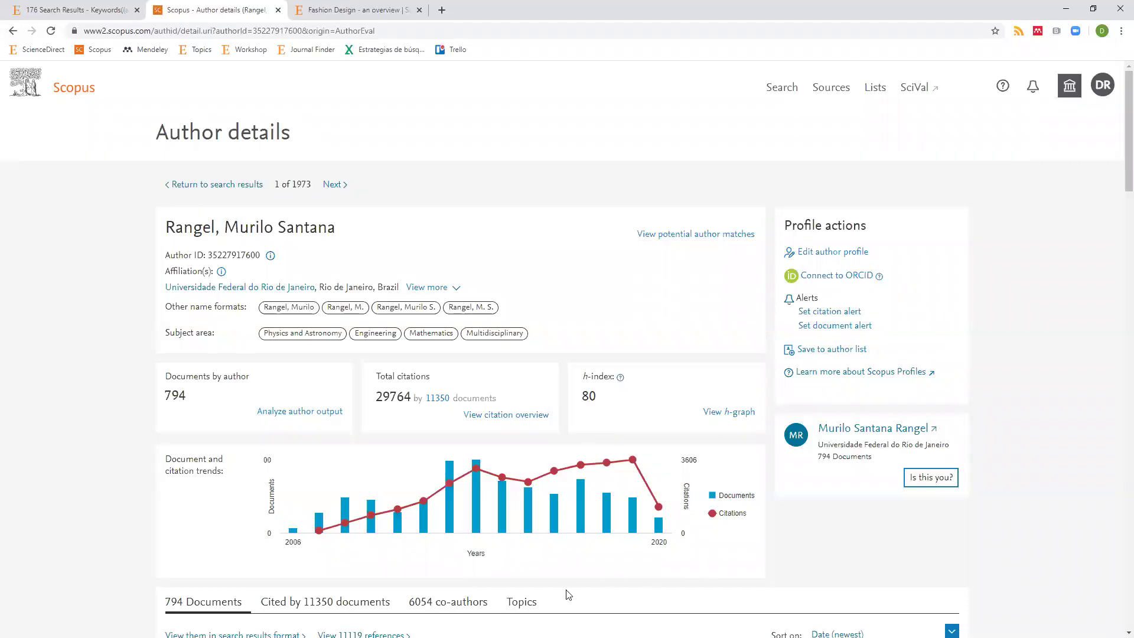
double_click(183, 398)
scroll(385, 420, down, 1)
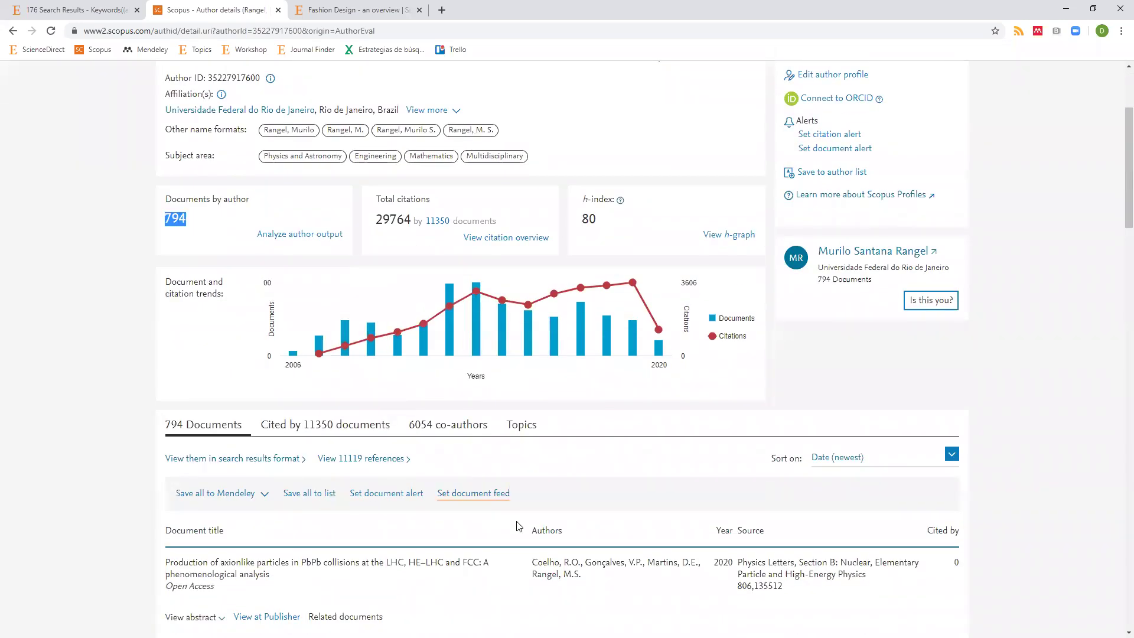
click(446, 425)
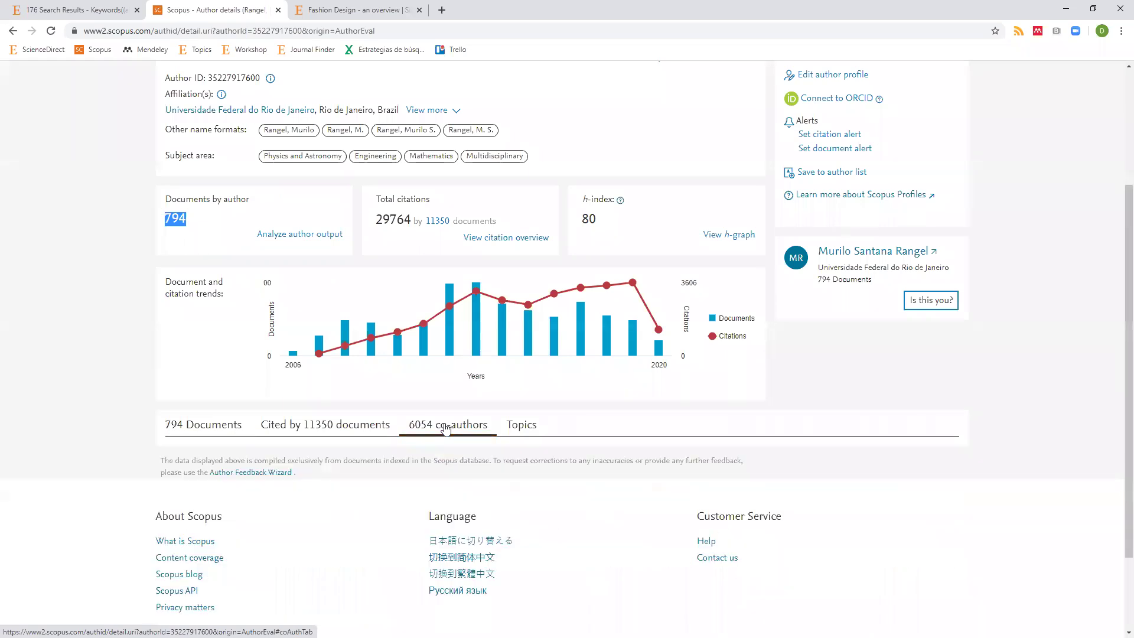
scroll(312, 490, down, 1)
scroll(312, 491, down, 4)
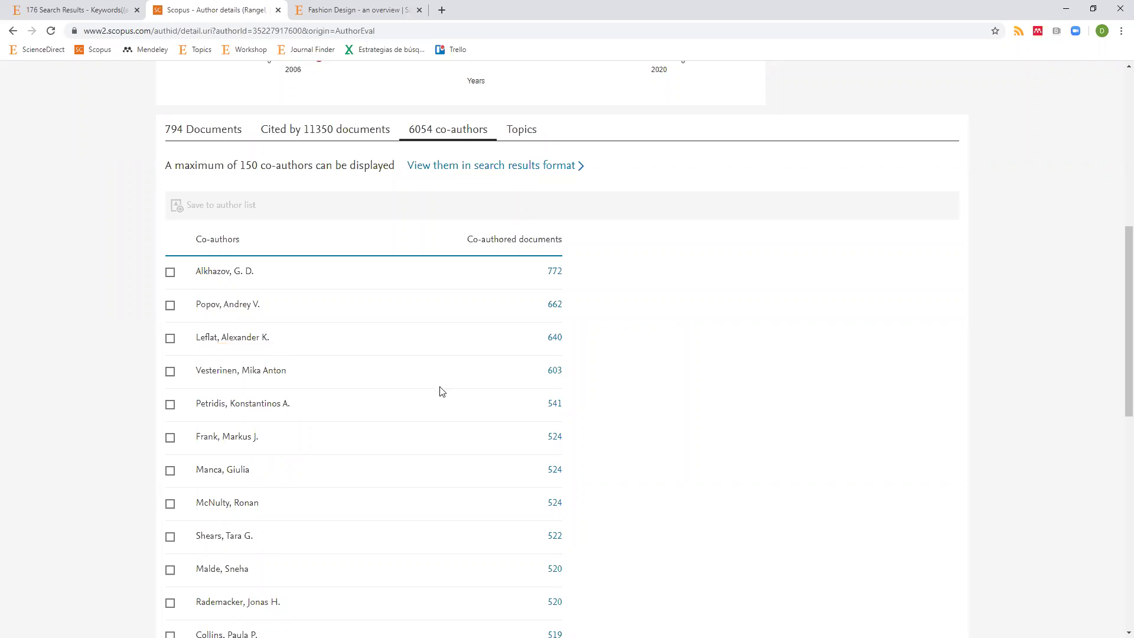
scroll(551, 395, up, 5)
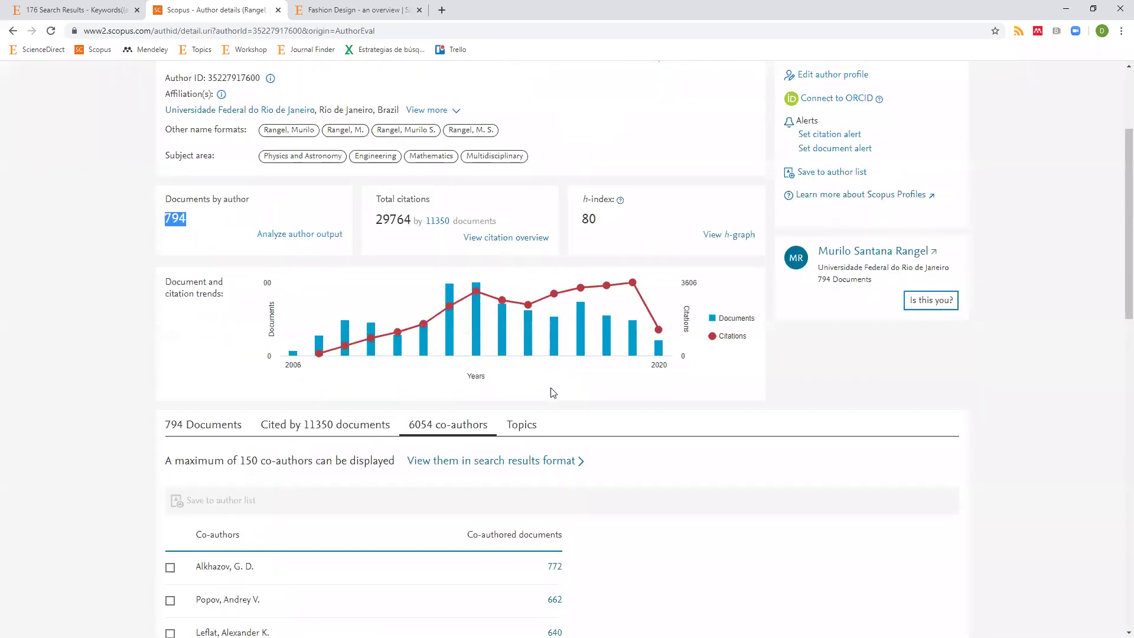
Show the author's documents again and examine their titles, co-authors, years, sources and citation counts
click(220, 426)
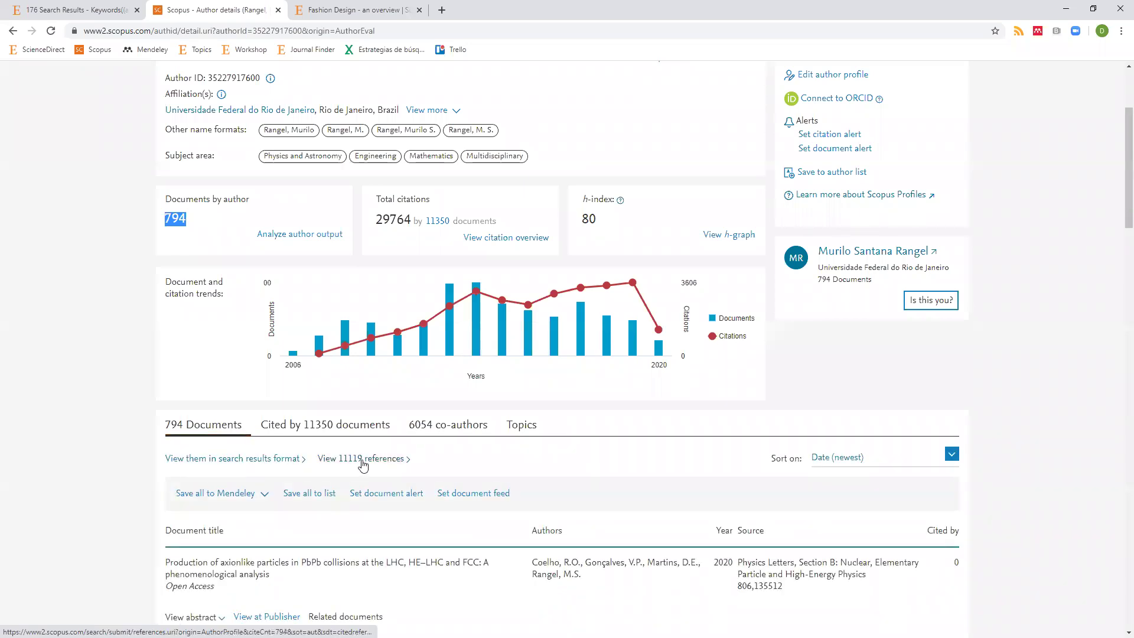
scroll(363, 464, down, 3)
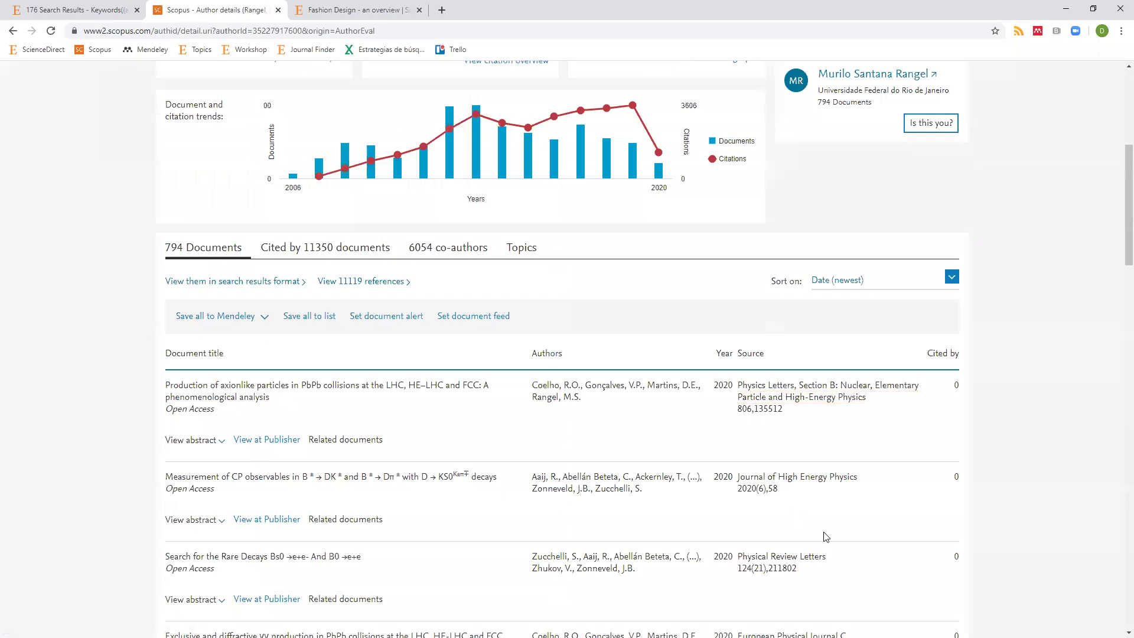
scroll(795, 569, down, 1)
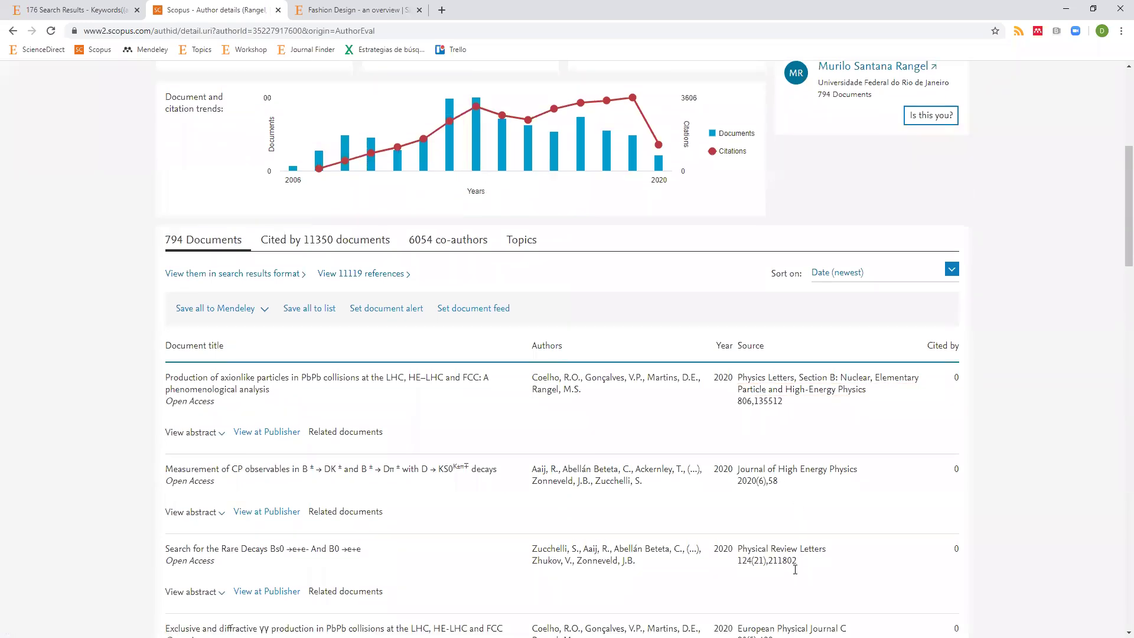
scroll(795, 569, down, 2)
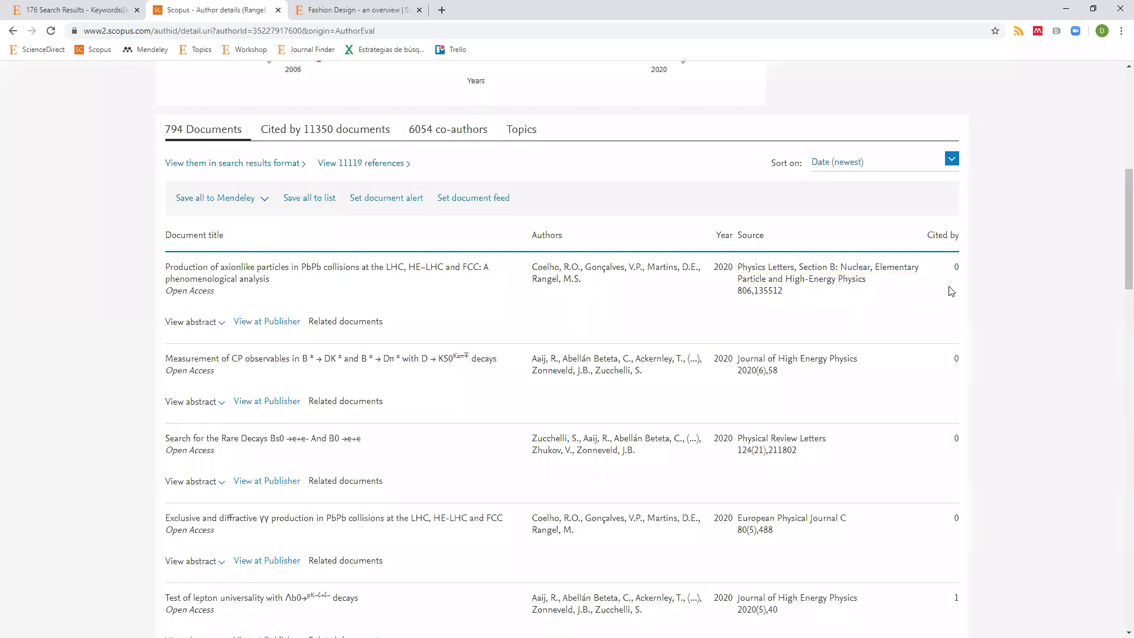
scroll(946, 460, down, 5)
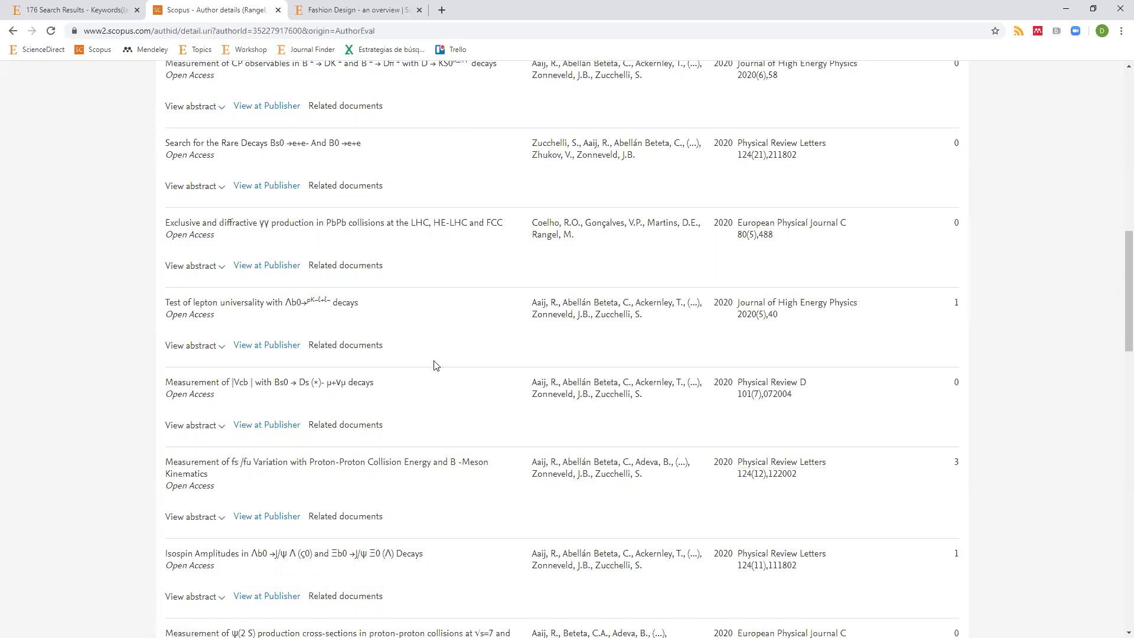
scroll(434, 365, up, 4)
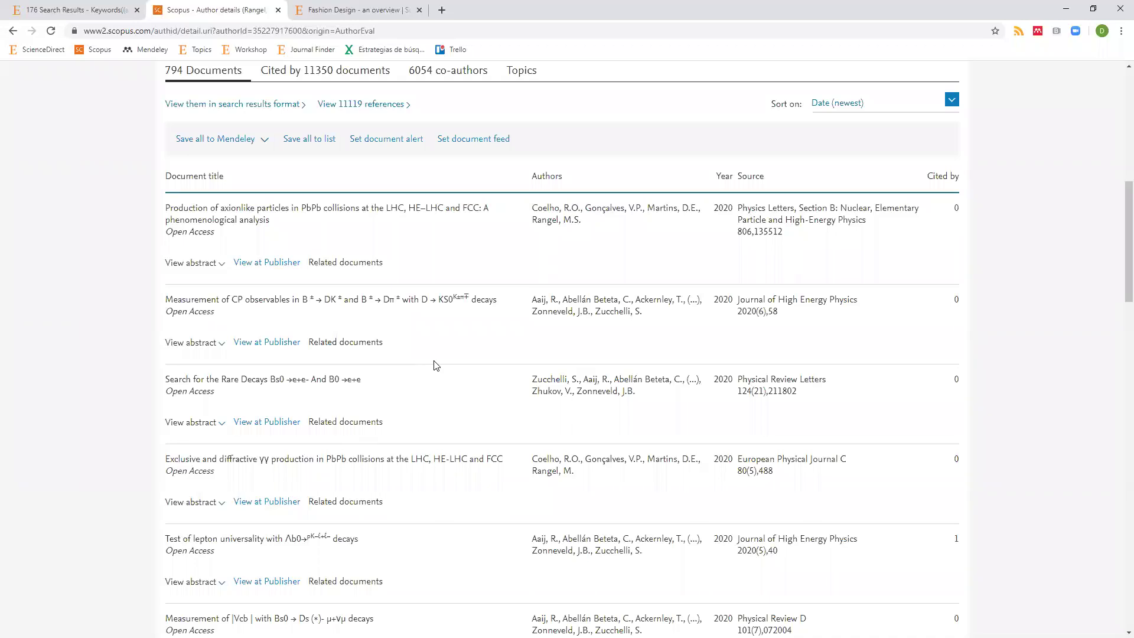
scroll(467, 413, down, 9)
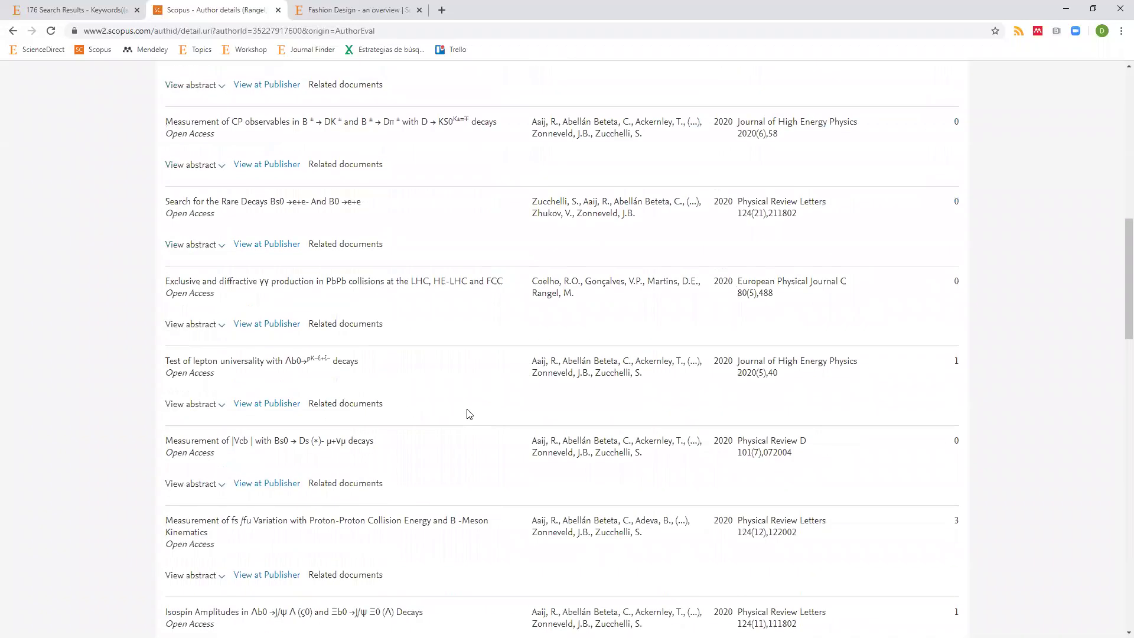
scroll(460, 467, down, 1)
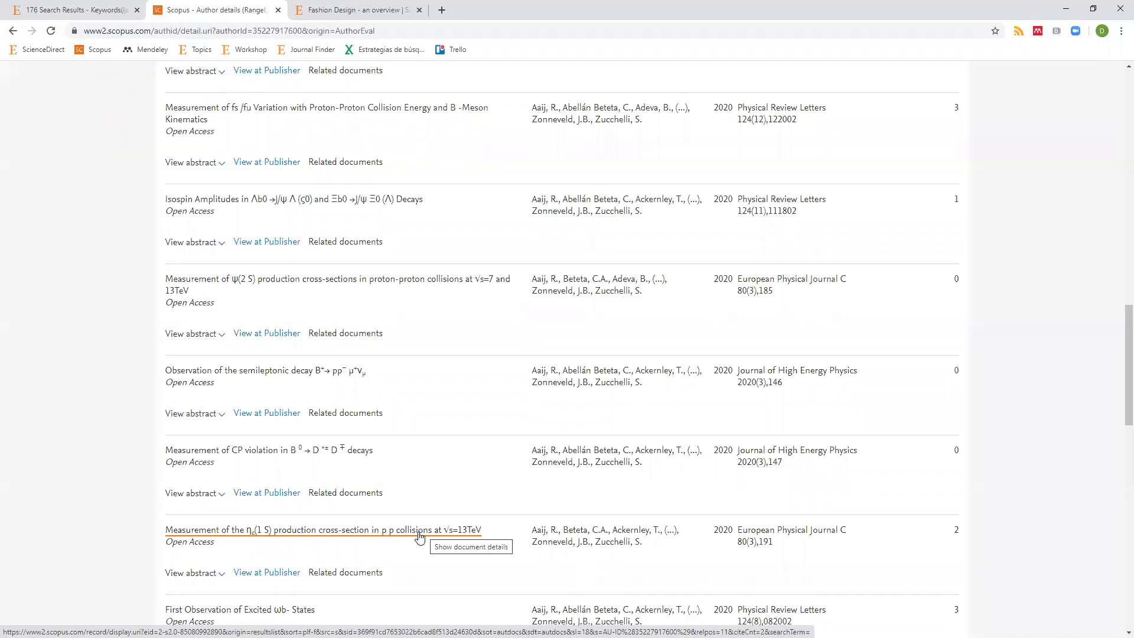
scroll(421, 536, up, 15)
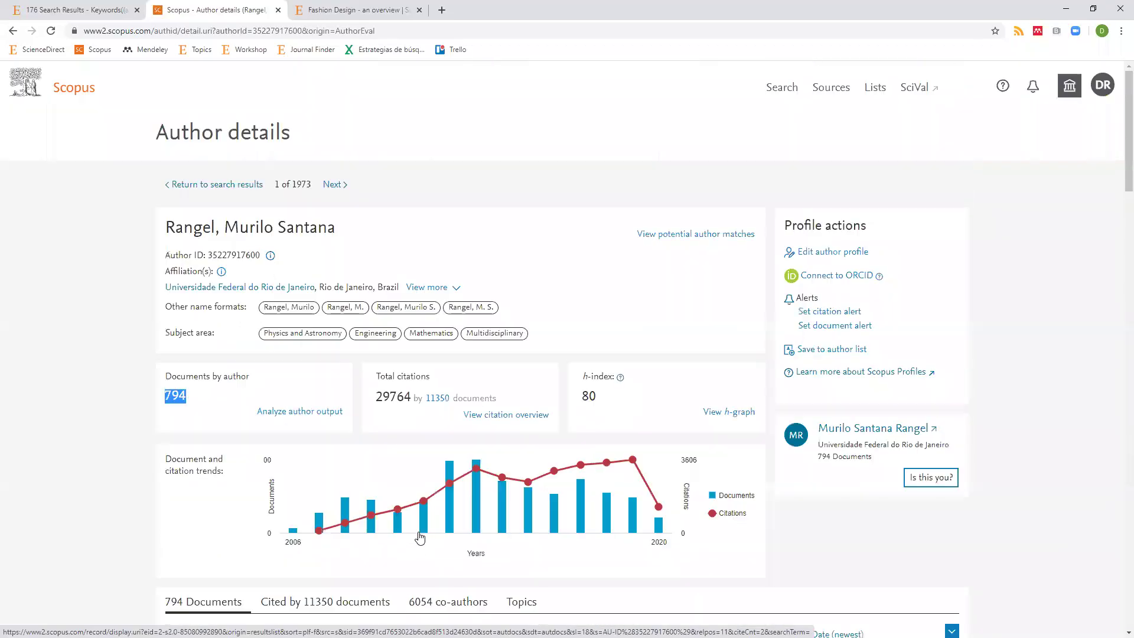
Return to the Scopus search page and view the Compare sources page and the Sources list
click(86, 92)
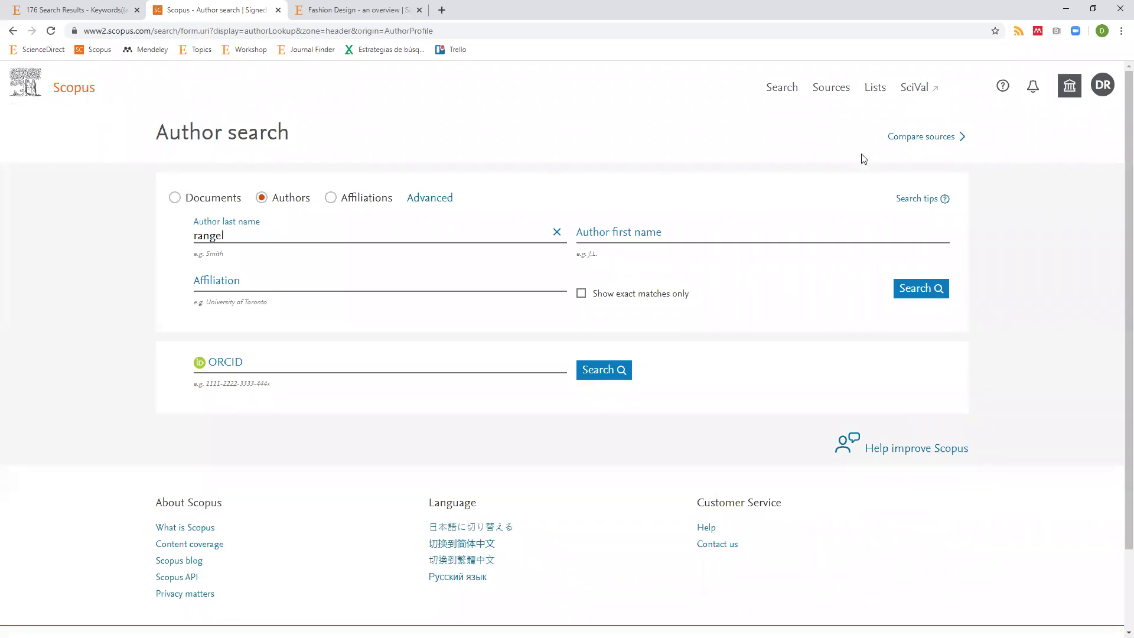
click(932, 140)
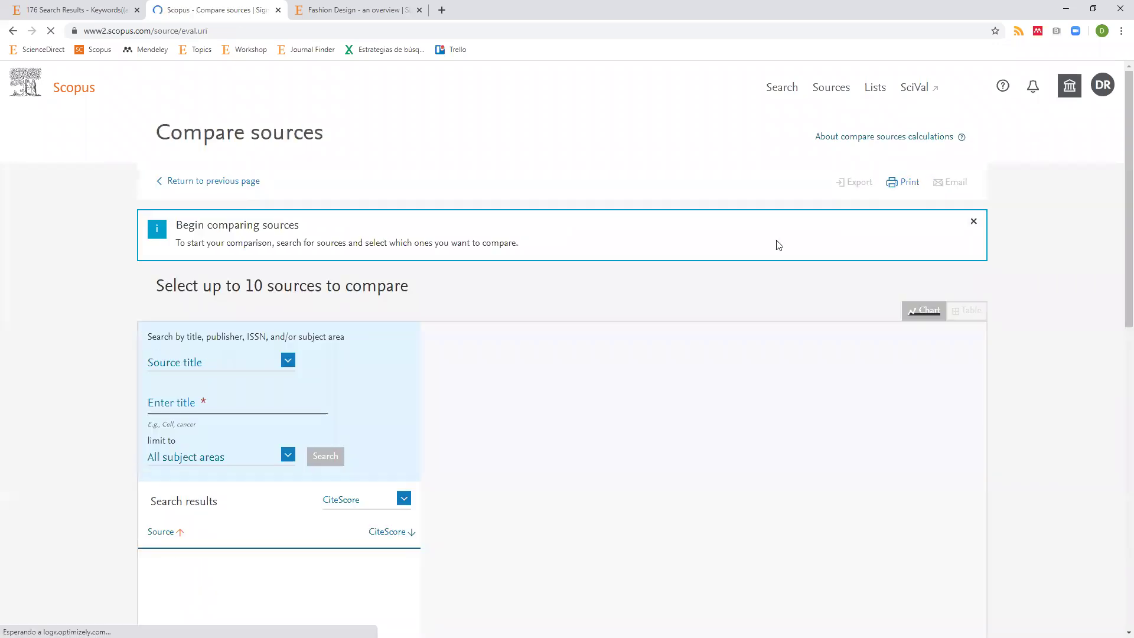
click(835, 98)
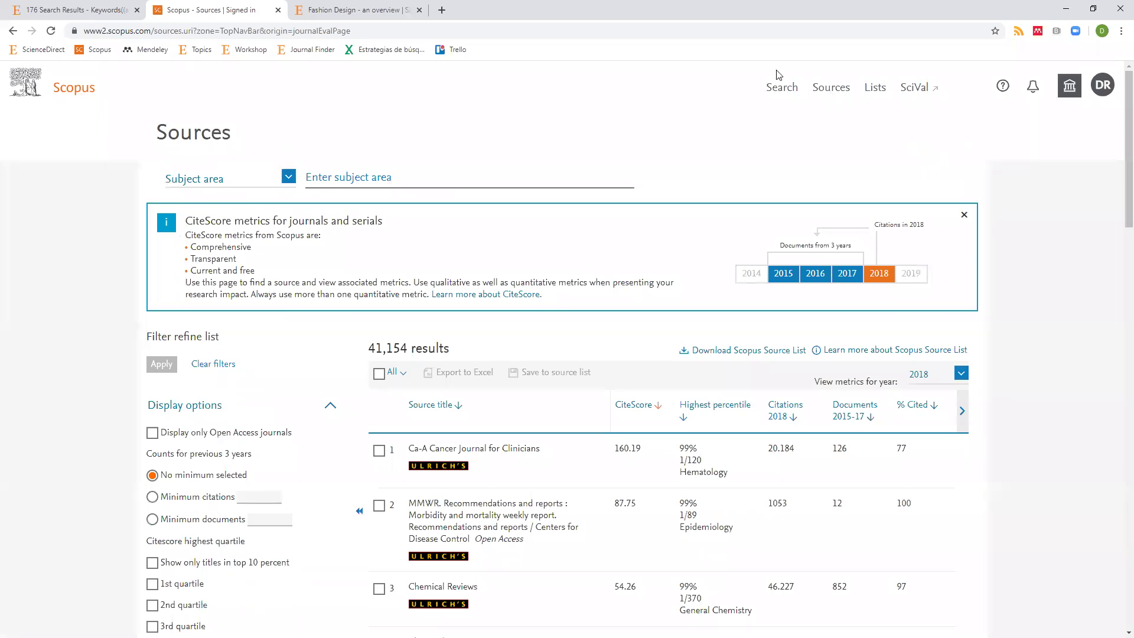
Switch to ScienceDirect, view its Journals & Books listing, and return to the Scopus Sources page
click(113, 13)
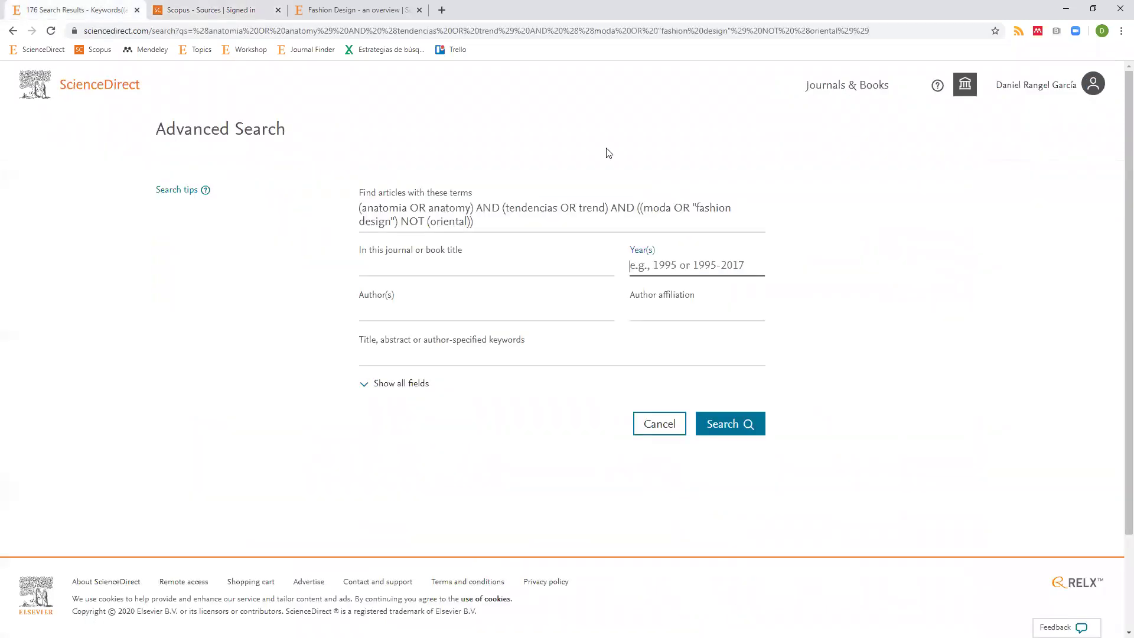
click(851, 92)
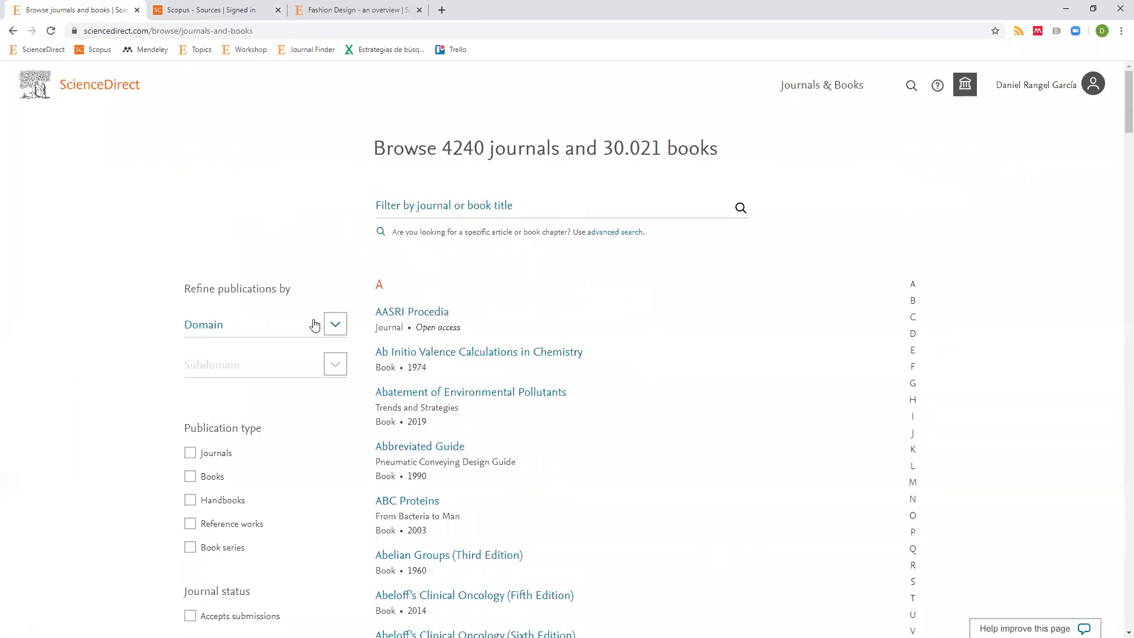
click(226, 12)
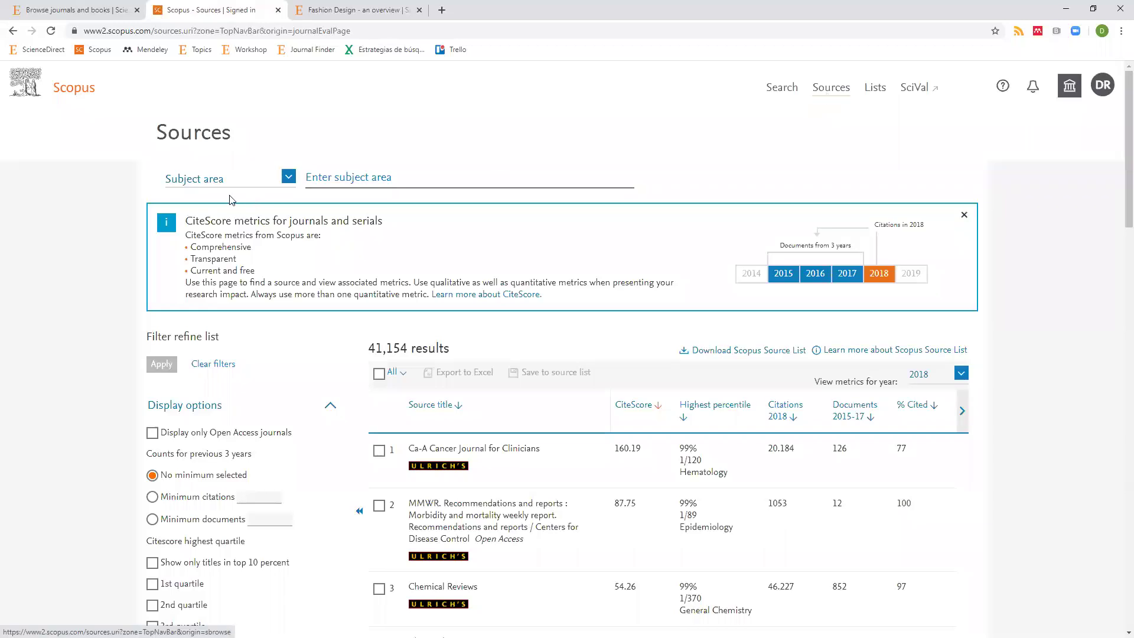
Look through the Scopus Sources list with its subject area field, display filters and ranked titles
click(326, 185)
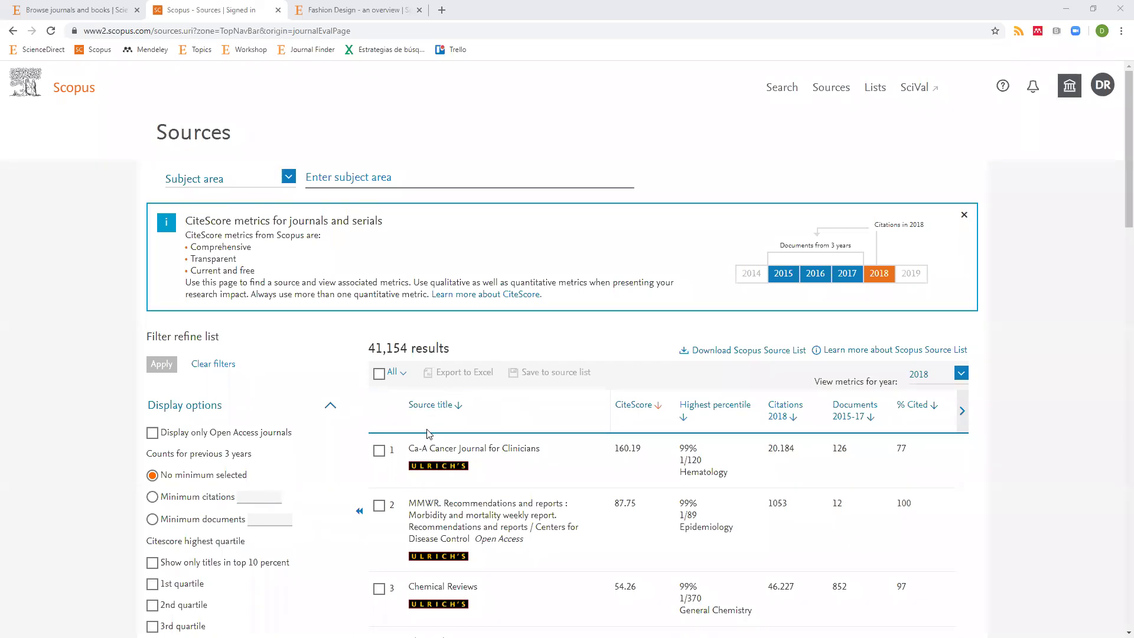
scroll(594, 455, down, 1)
scroll(595, 455, down, 6)
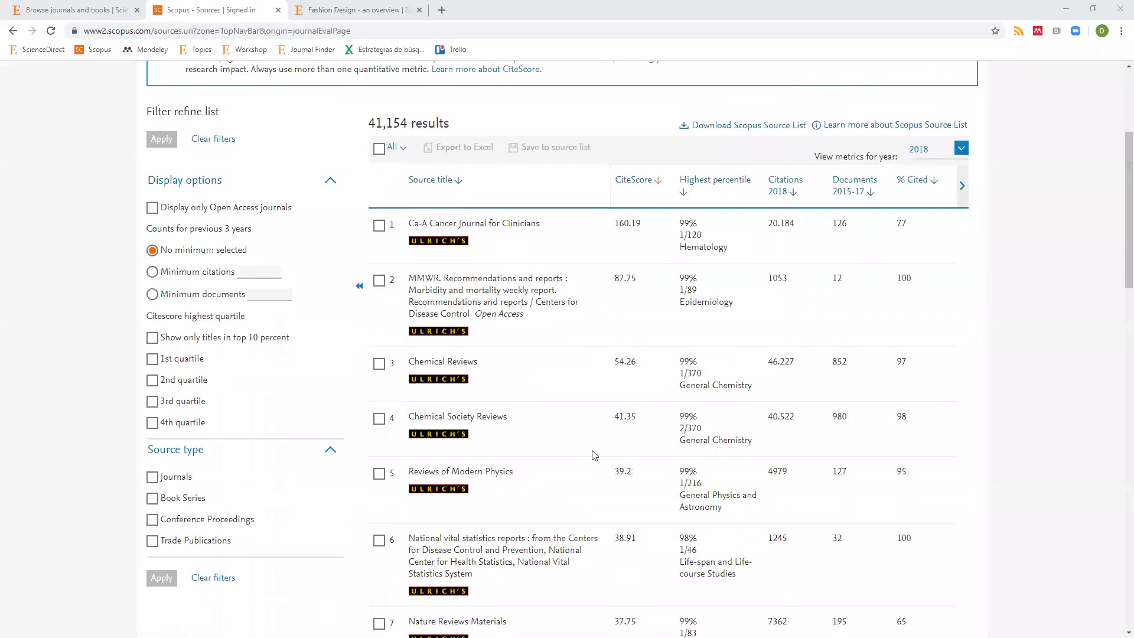
scroll(593, 456, up, 7)
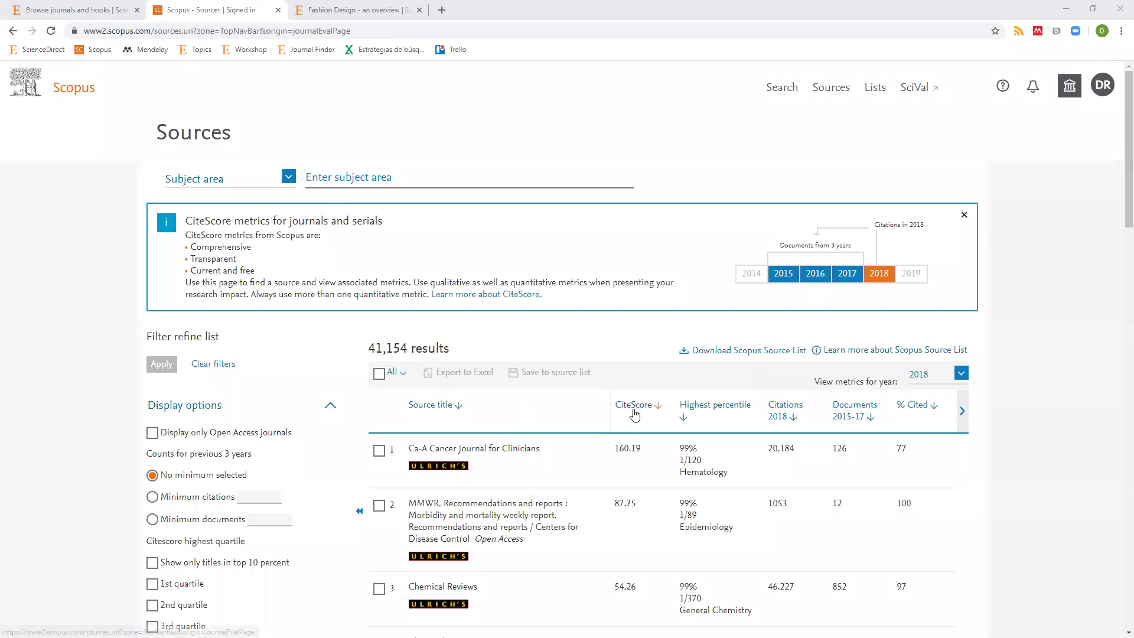
Examine the CiteScore of the first three sources and the first source's 2018 citations and 2015-17 documents
double_click(636, 449)
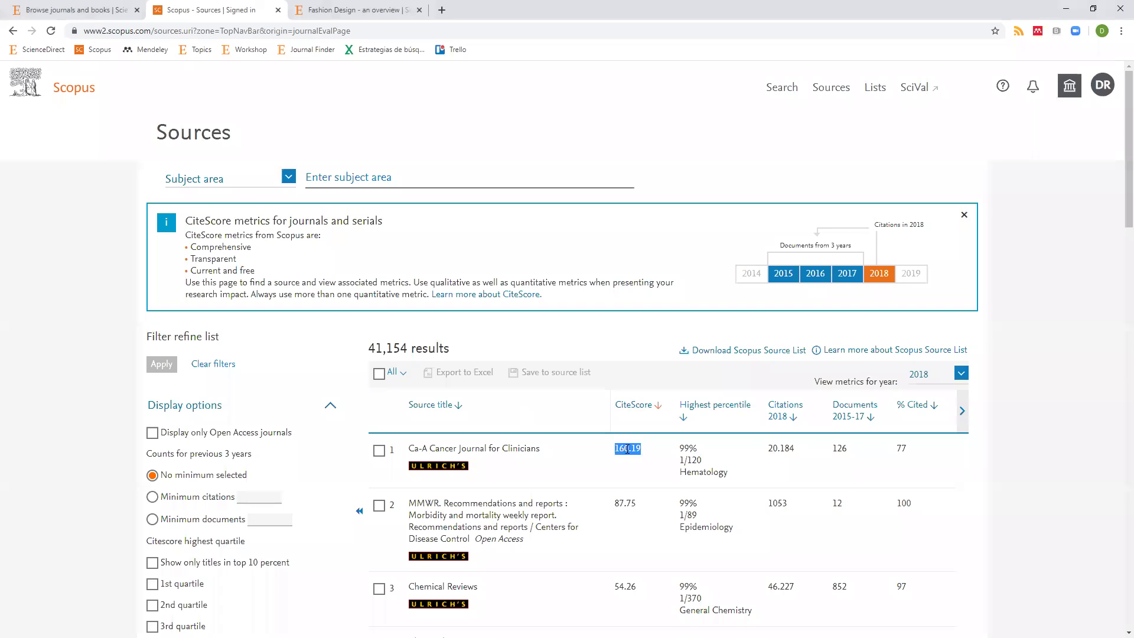
double_click(620, 503)
double_click(620, 587)
drag(643, 450, 613, 455)
drag(768, 449, 796, 449)
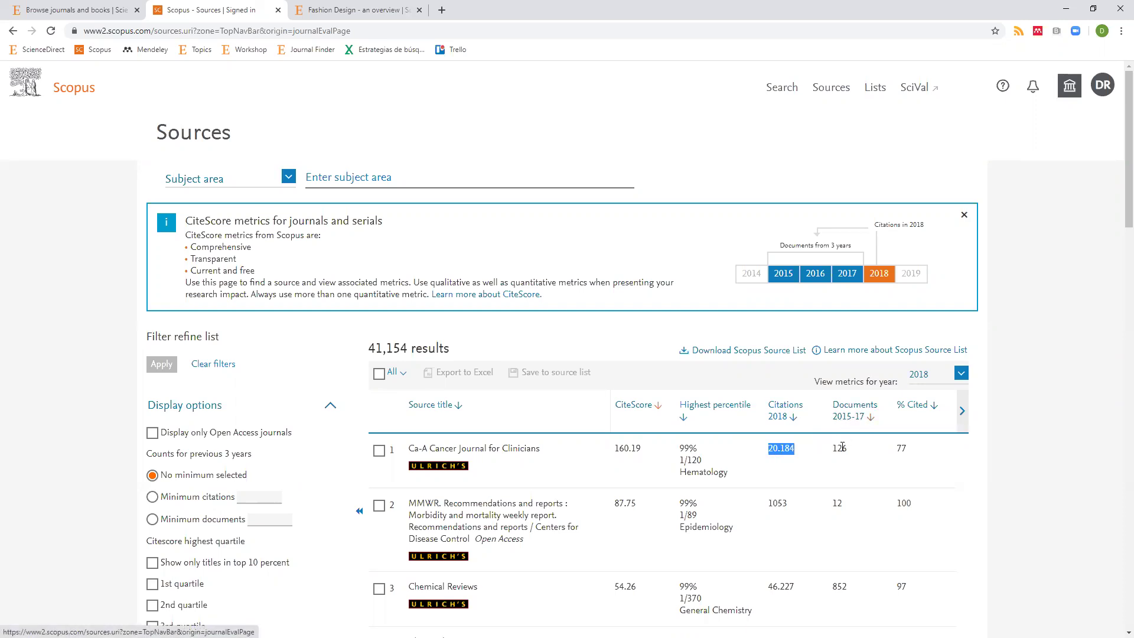
double_click(841, 448)
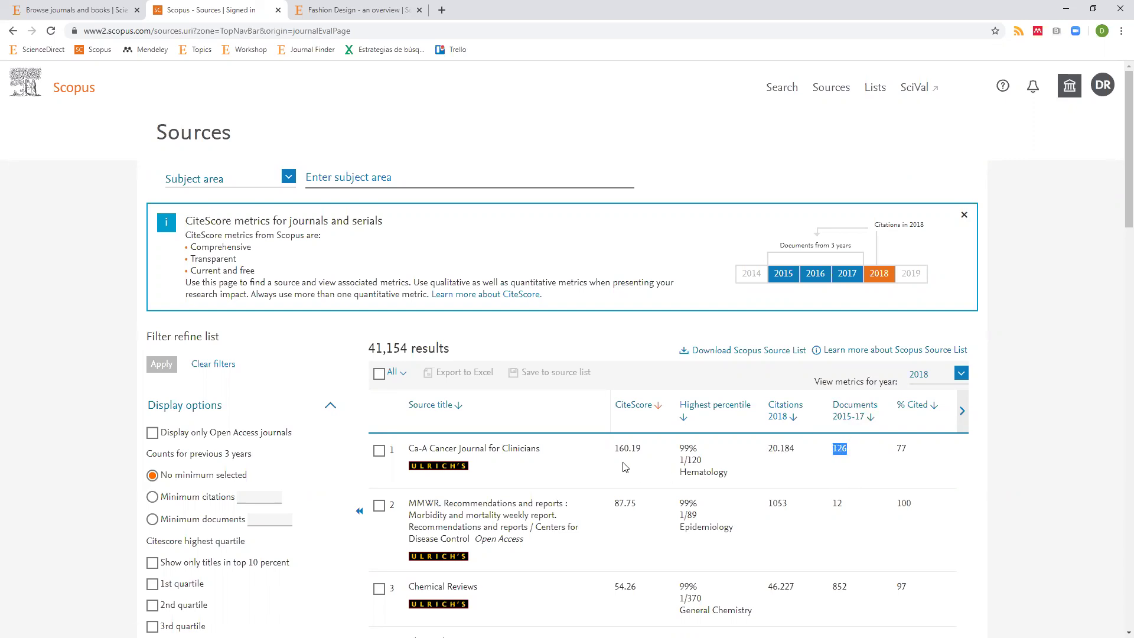
Compare the first source's CiteScore with the CiteScore and 2015-17 document count of Chemical Reviews
drag(619, 449, 645, 451)
click(646, 450)
double_click(625, 587)
click(839, 586)
double_click(839, 586)
drag(642, 591, 615, 587)
double_click(840, 587)
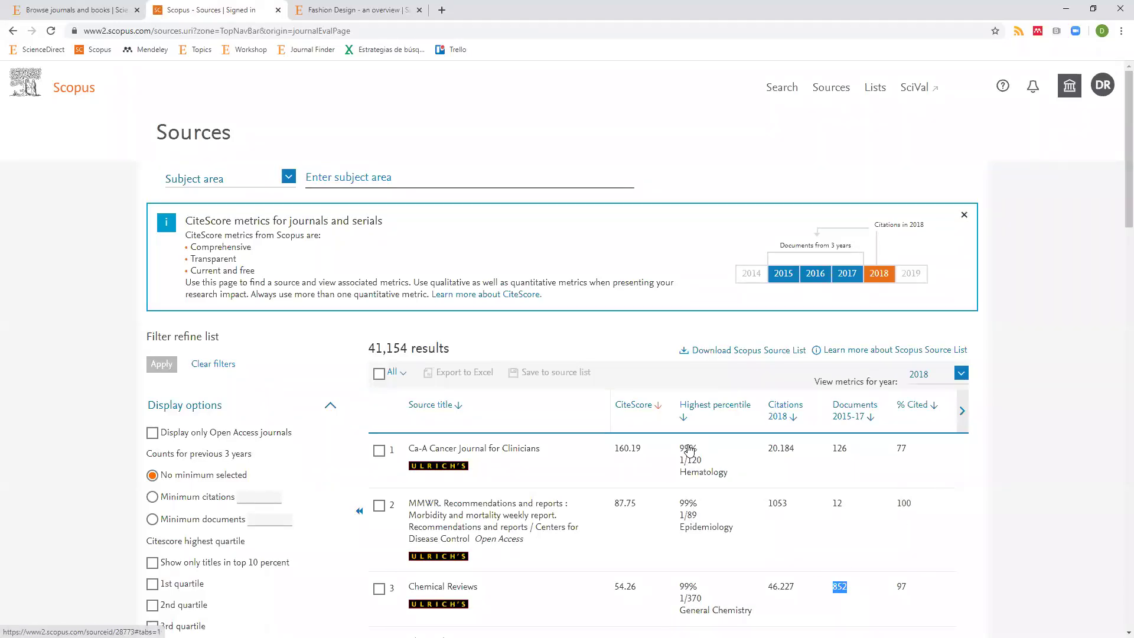
Examine the CiteScore quartile filters and the % Cited values of the listed sources
scroll(189, 579, down, 1)
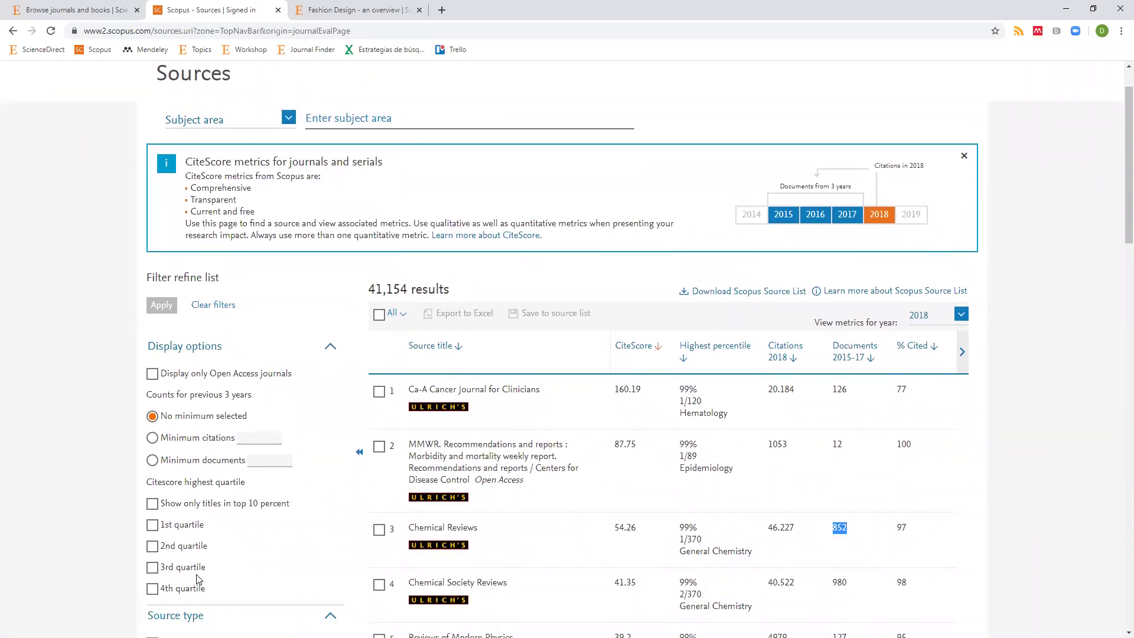
scroll(198, 580, down, 1)
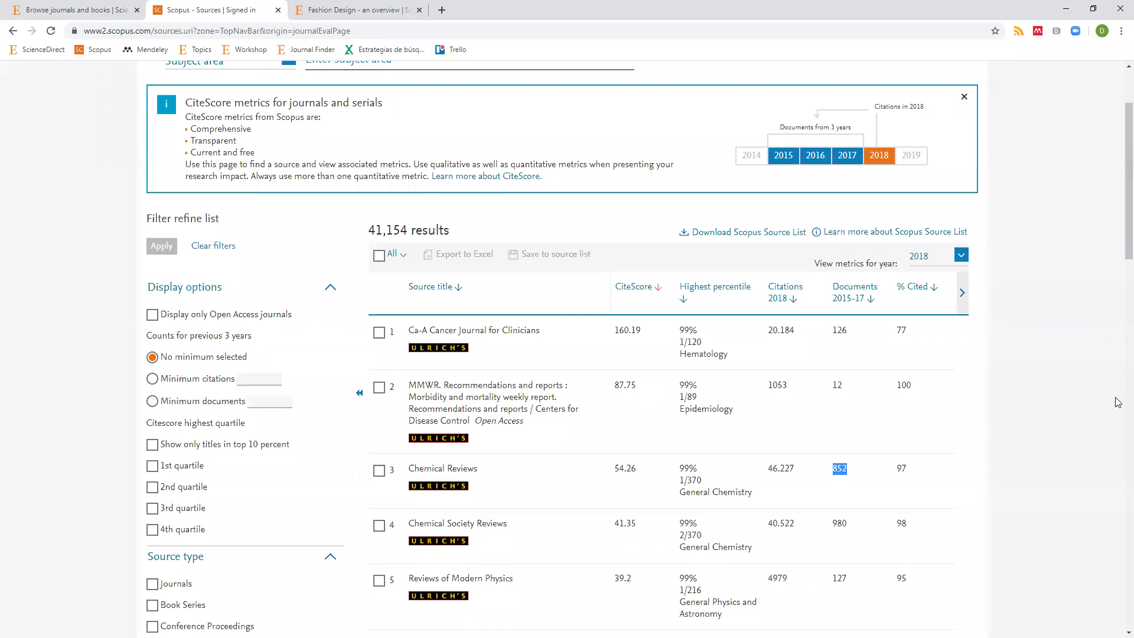
click(911, 386)
double_click(912, 387)
scroll(912, 419, down, 4)
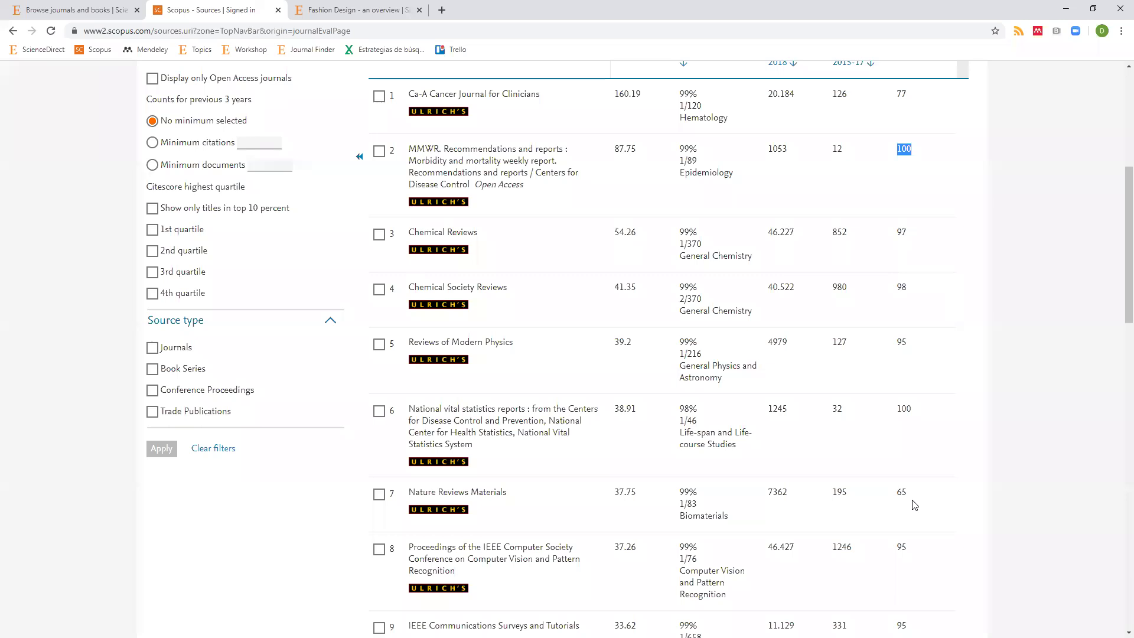
scroll(915, 505, up, 6)
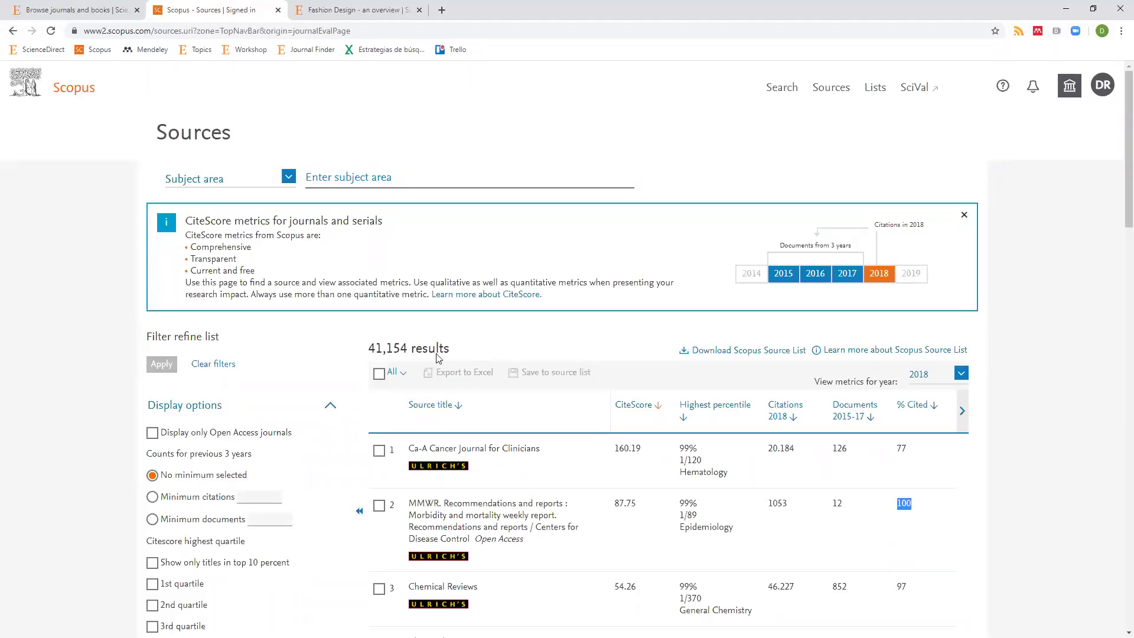
Run the Scopus author search with the prefilled last name and select the first two authors in the results
click(89, 90)
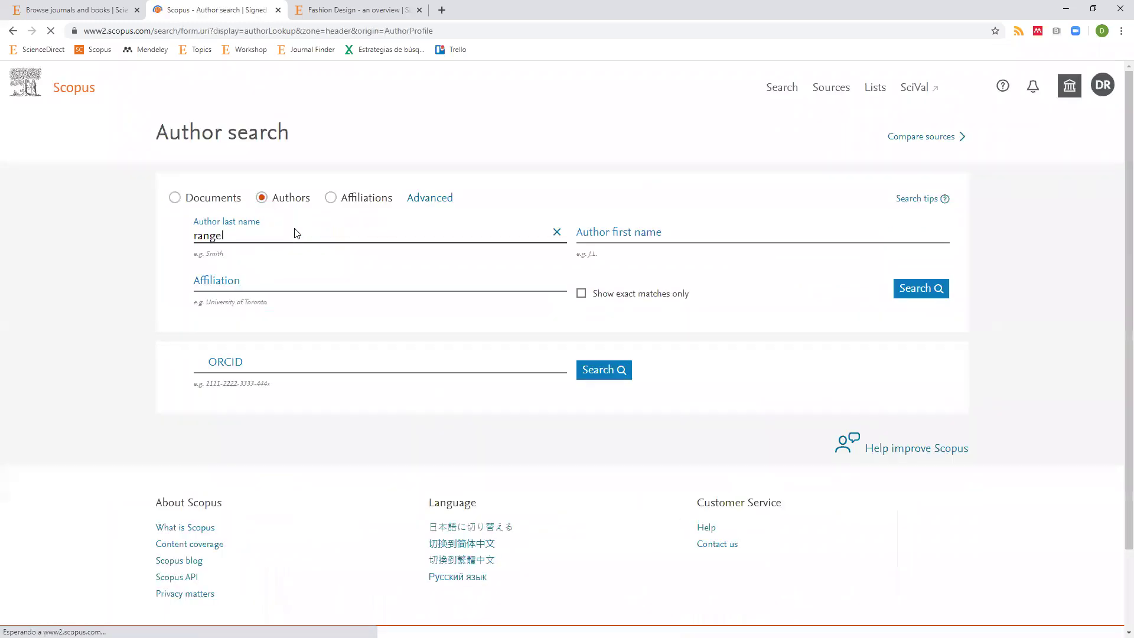
click(924, 295)
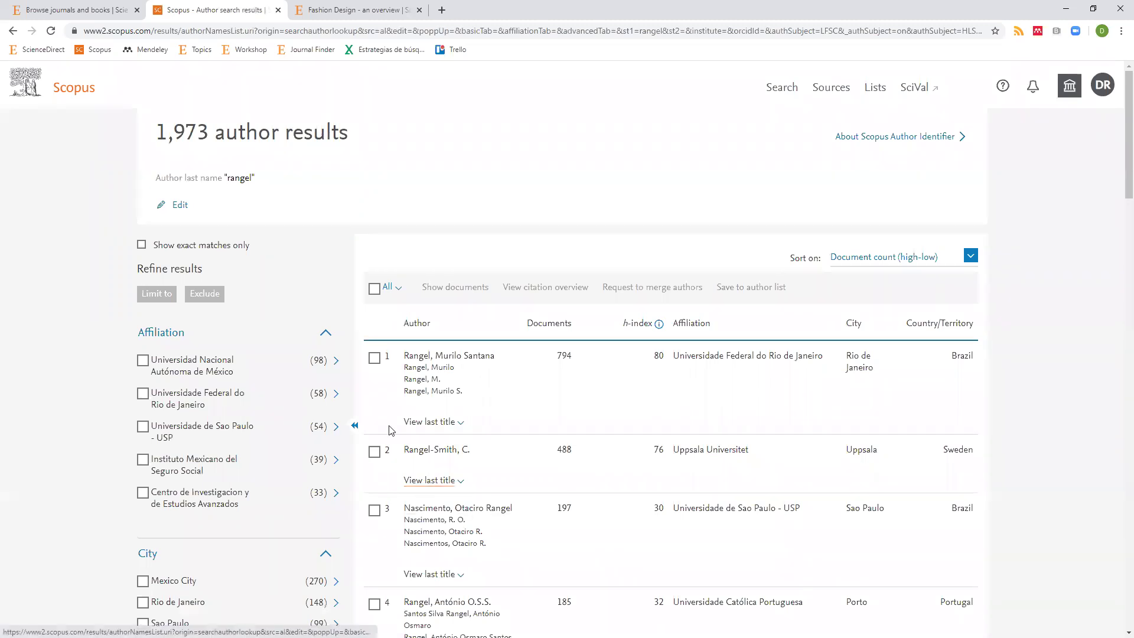
click(376, 358)
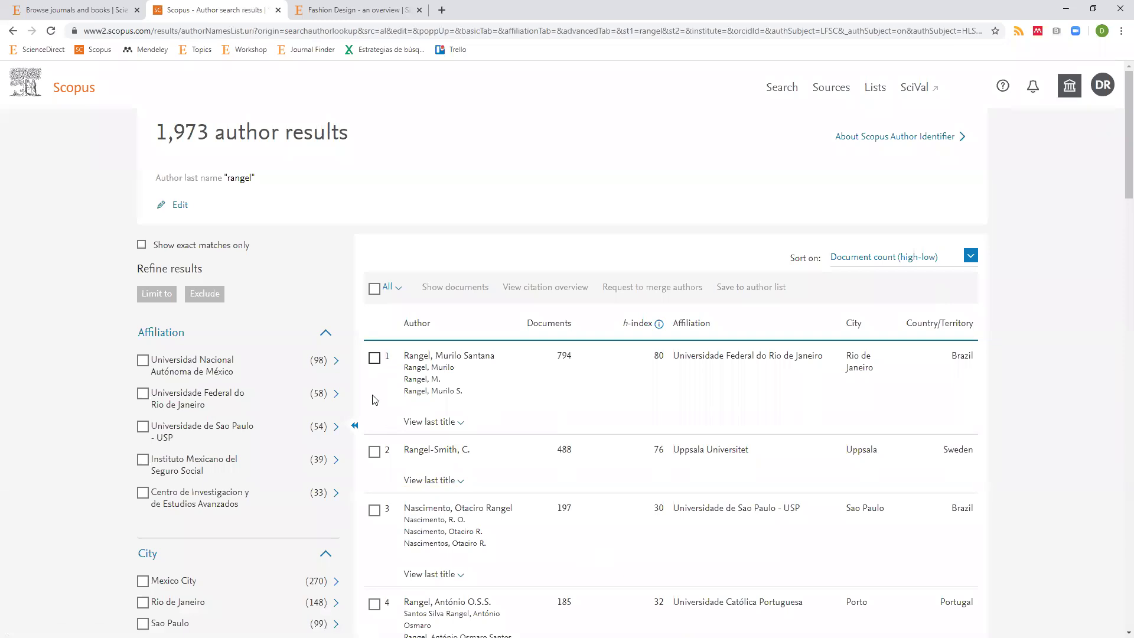
click(376, 453)
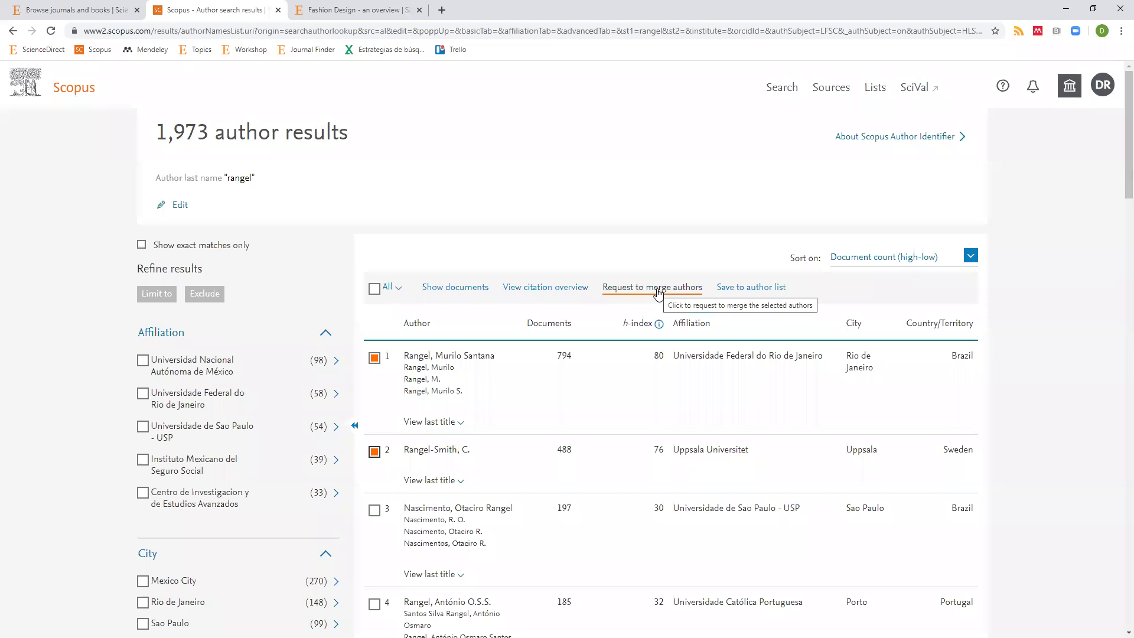
Open the first author's profile, review the Edit author profile options, and expand the author's affiliation history
click(480, 362)
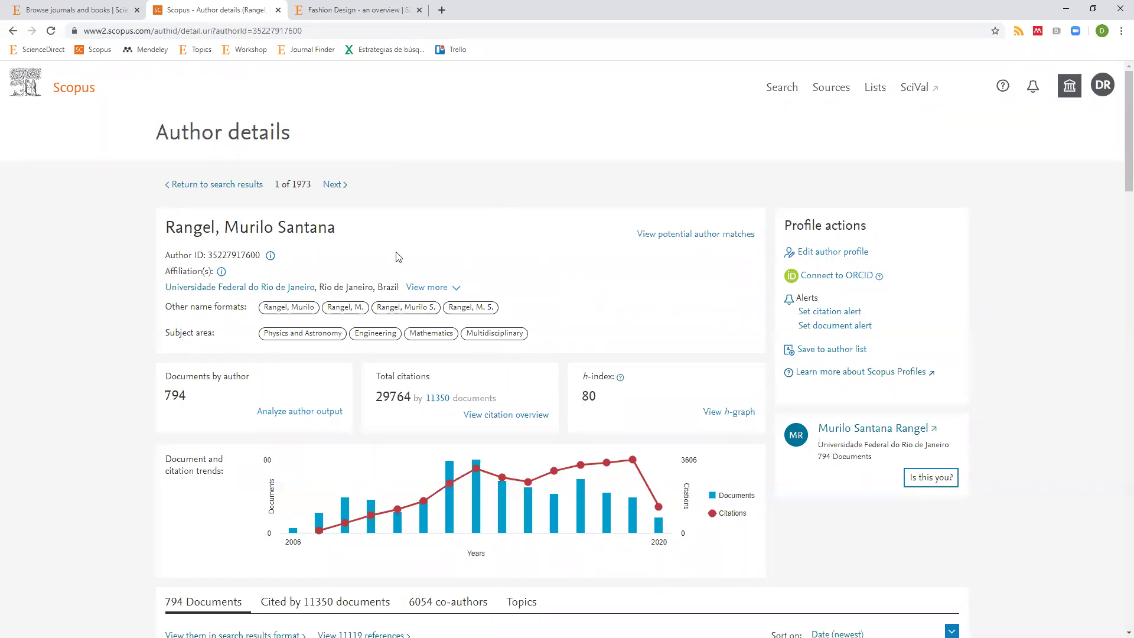
click(831, 254)
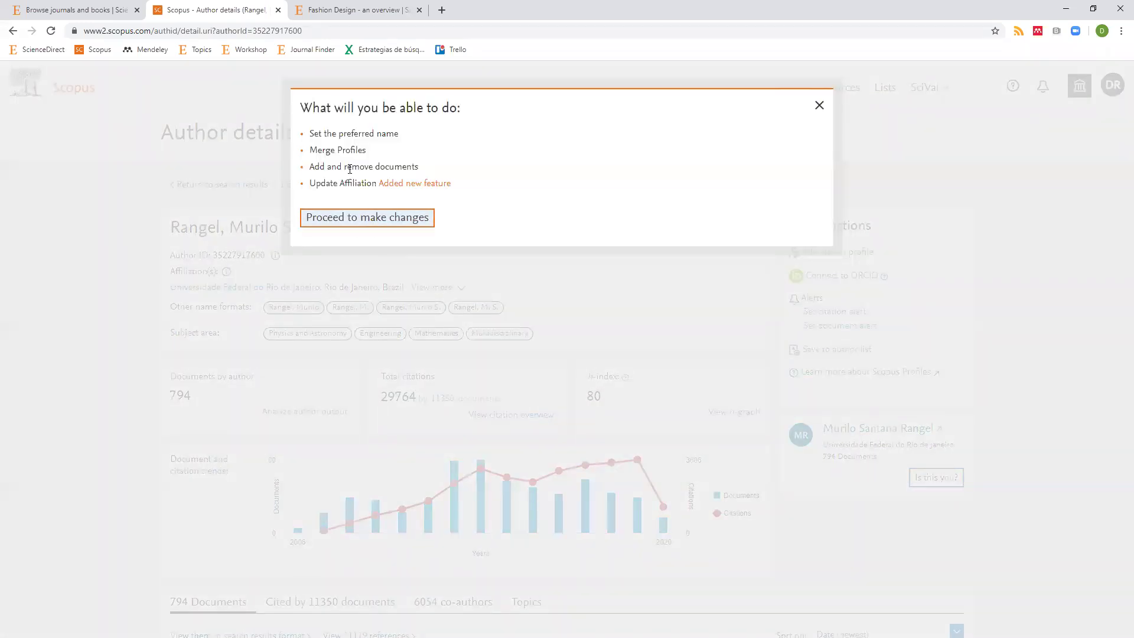
drag(333, 135, 414, 137)
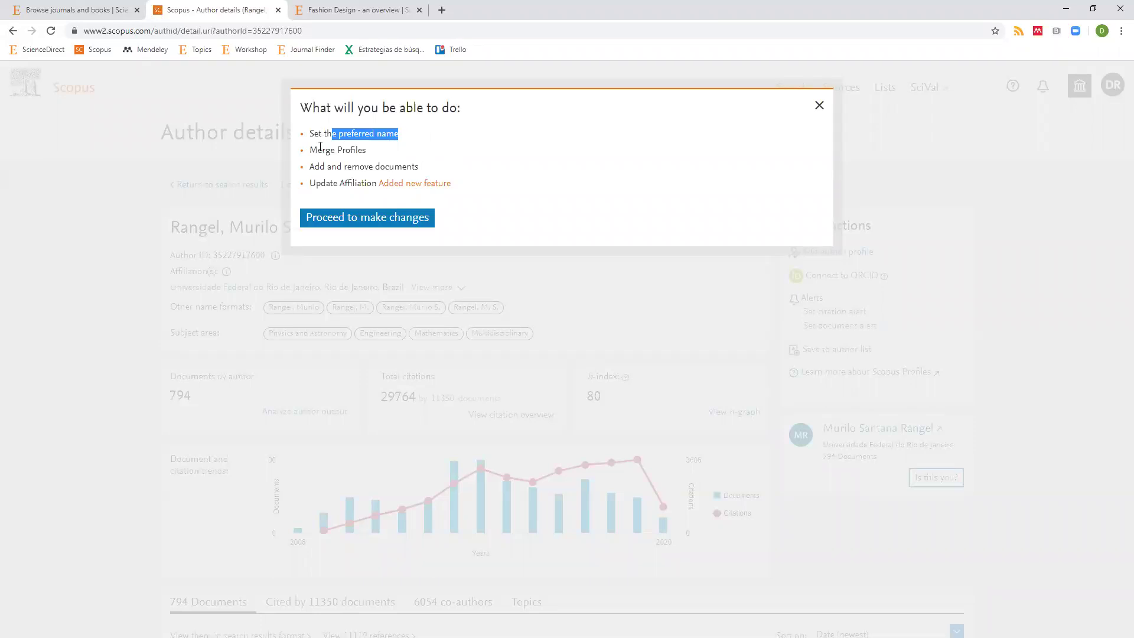
drag(325, 151, 360, 151)
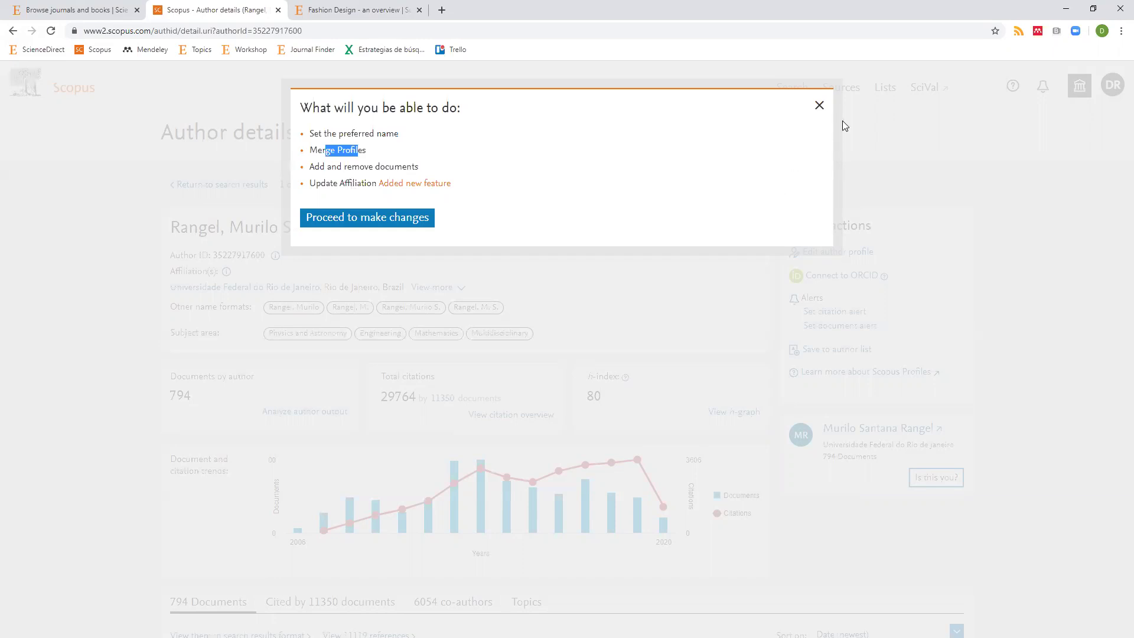
click(820, 107)
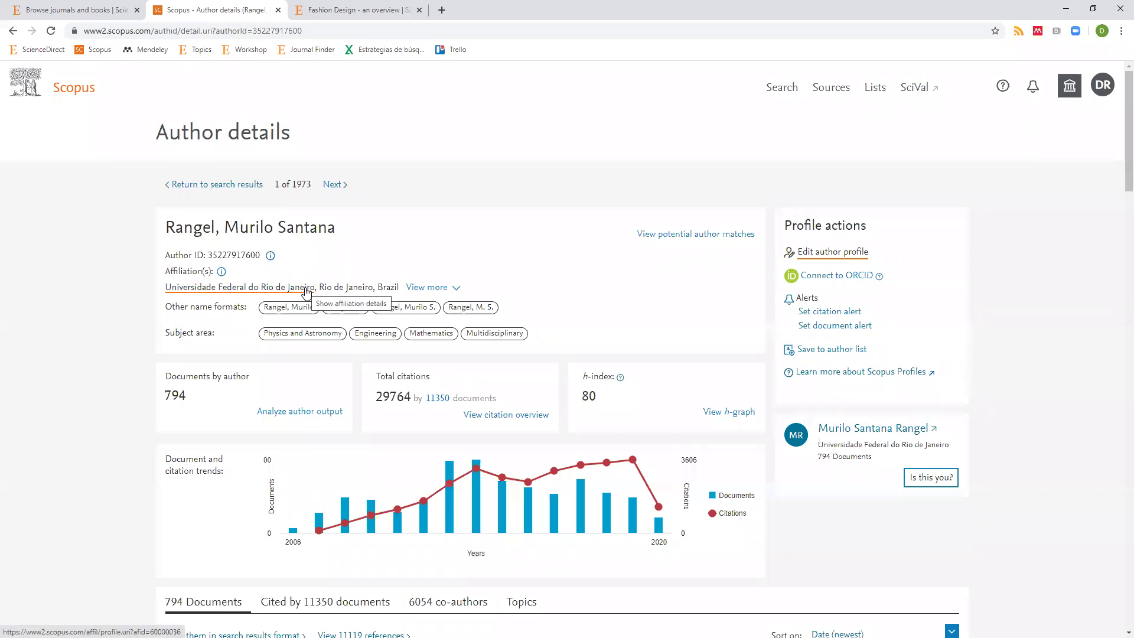
click(456, 288)
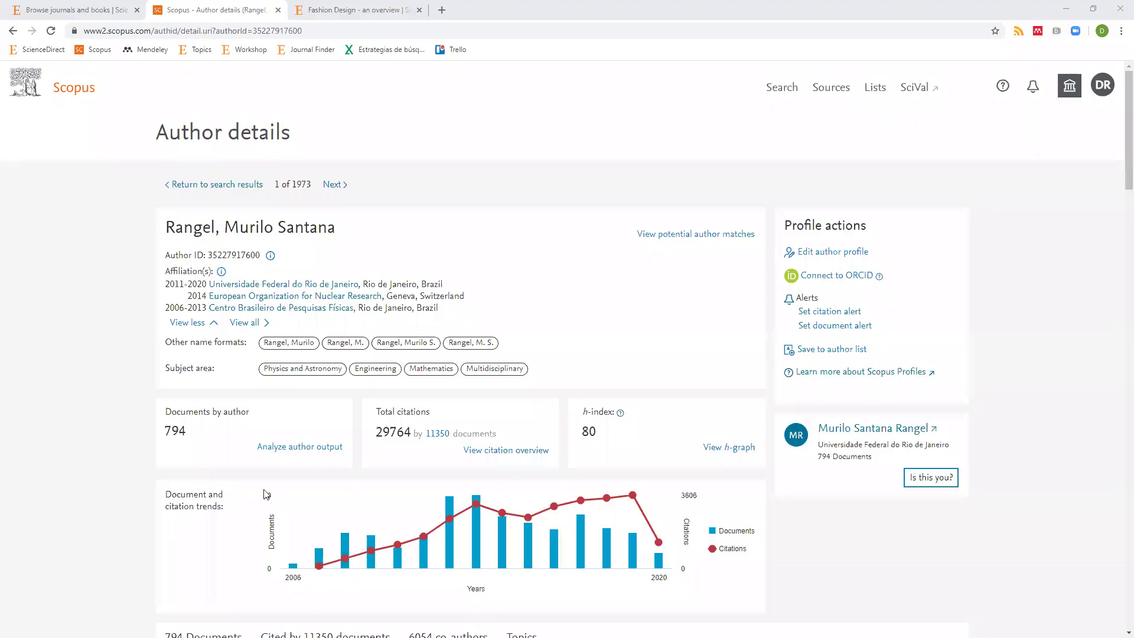
Show the "4. Gestión de información" slide, switch to the Mendeley feed with an enlarged view, and view its account options
key(alt+Tab)
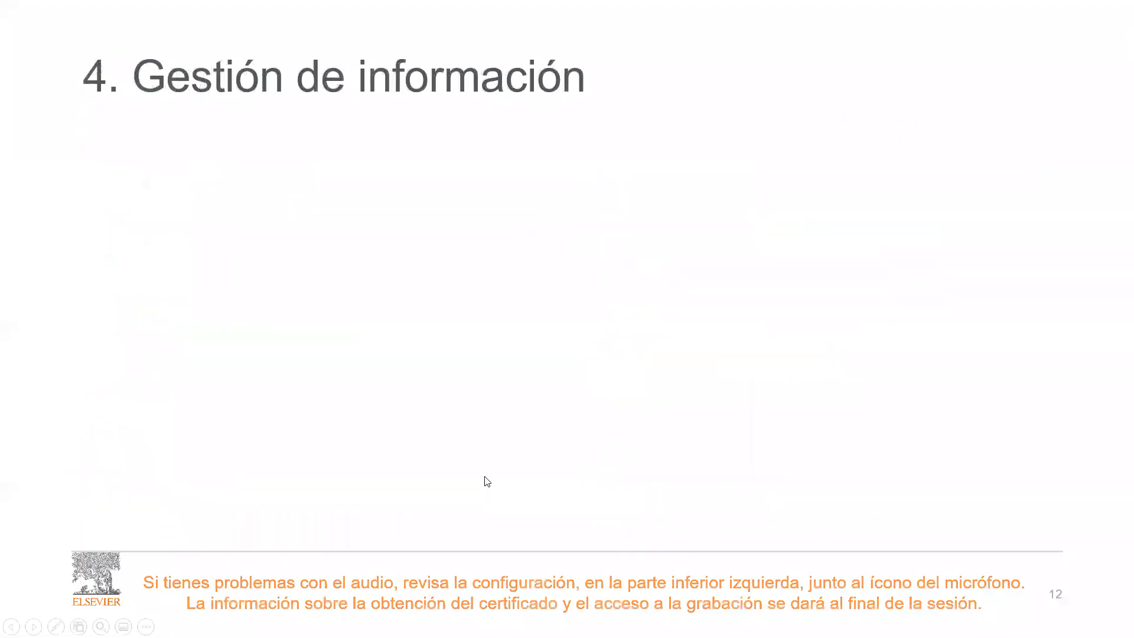
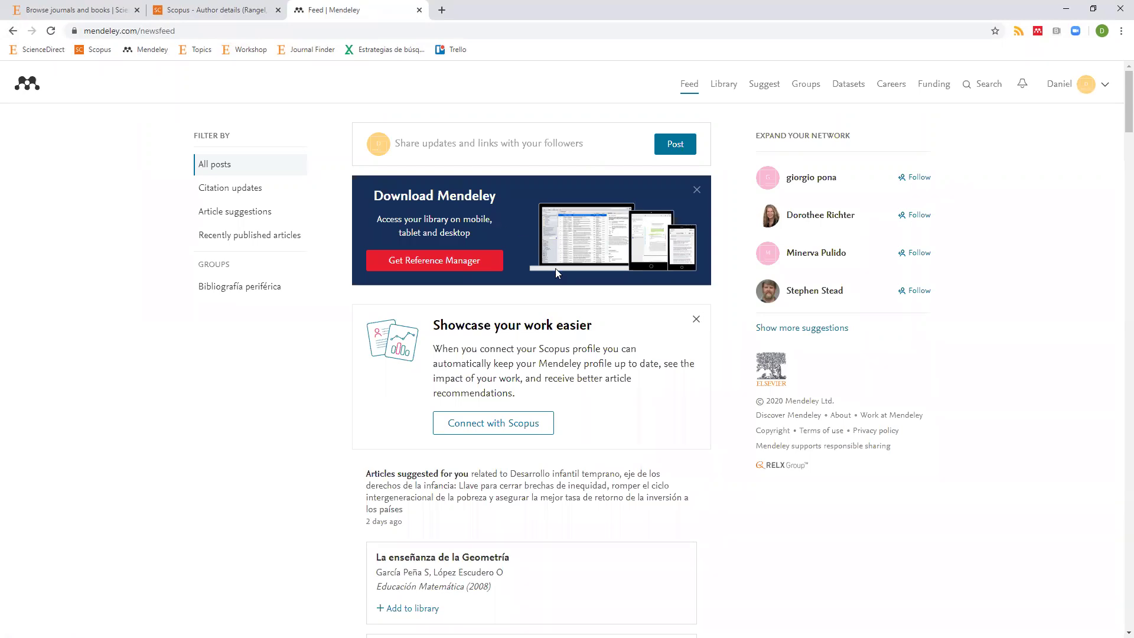
key(ctrl+plus)
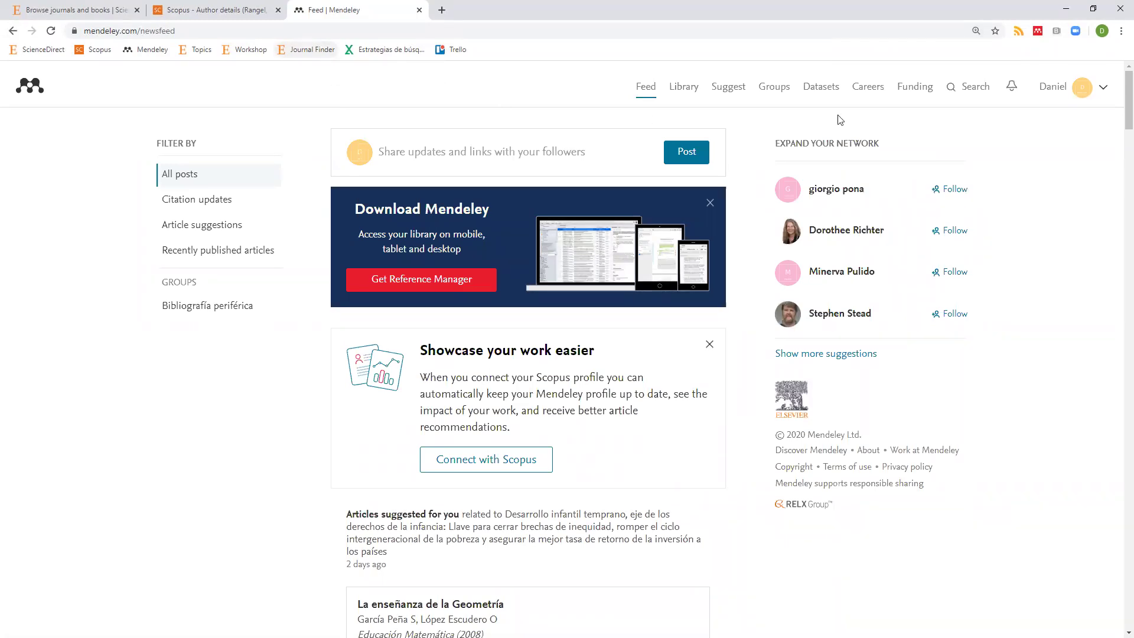
click(1104, 88)
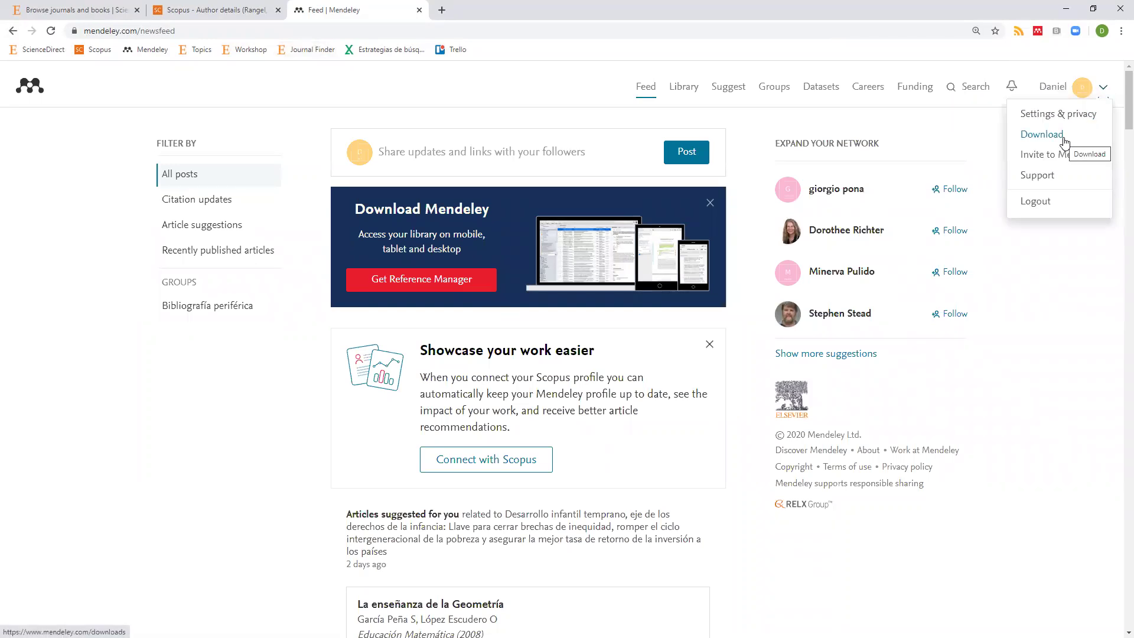
click(503, 120)
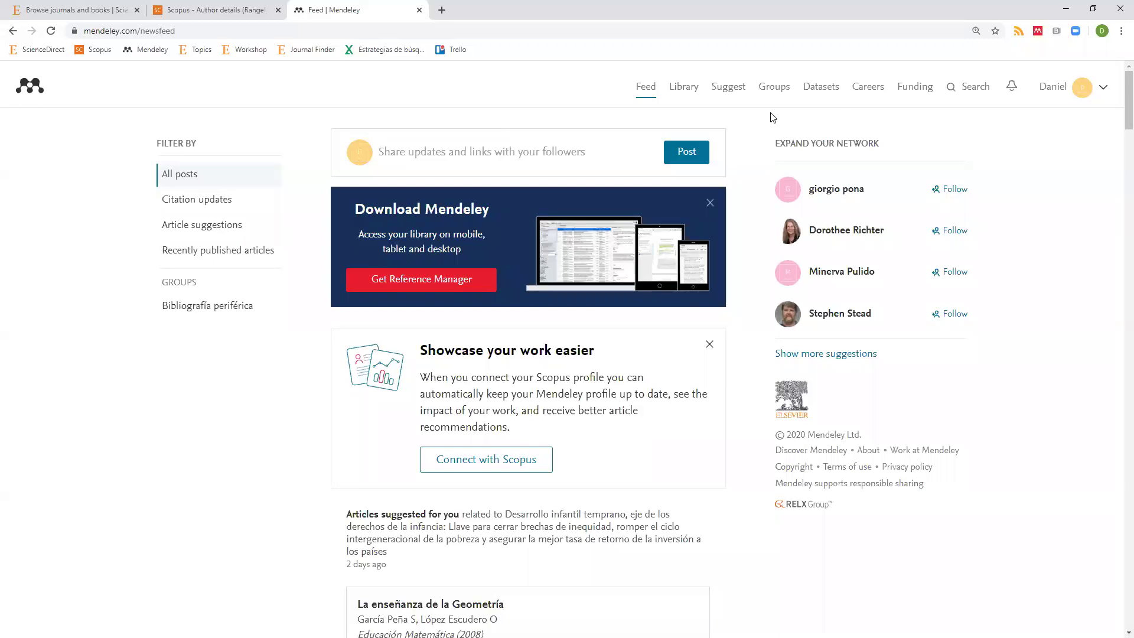
Open the Mendeley Library and dismiss the welcome message and the Add and Create tip
click(684, 87)
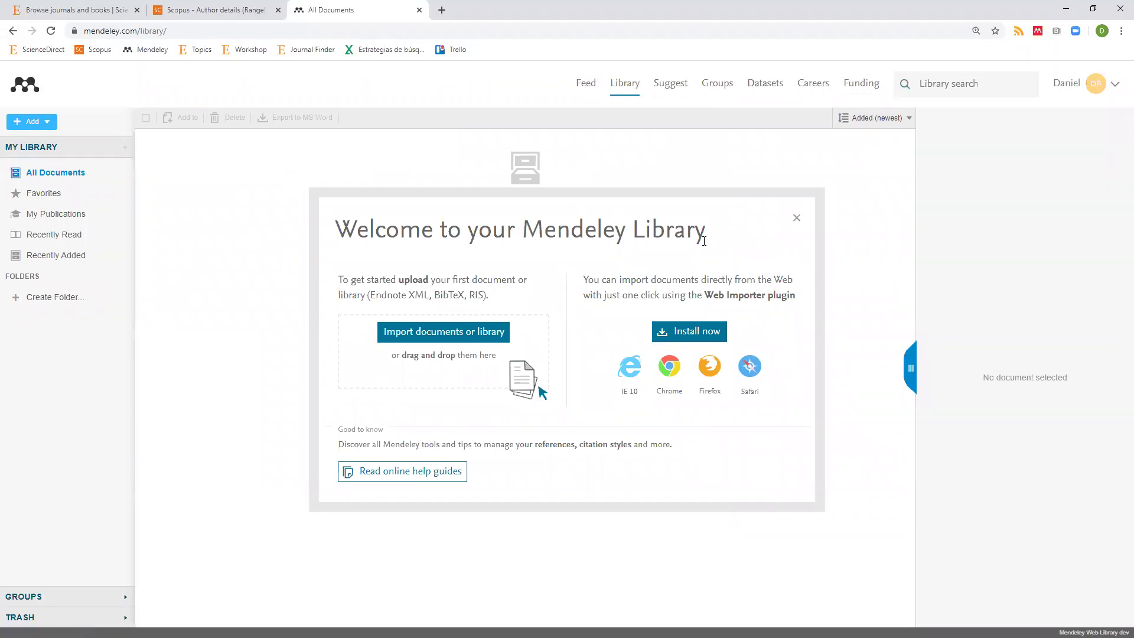
click(795, 219)
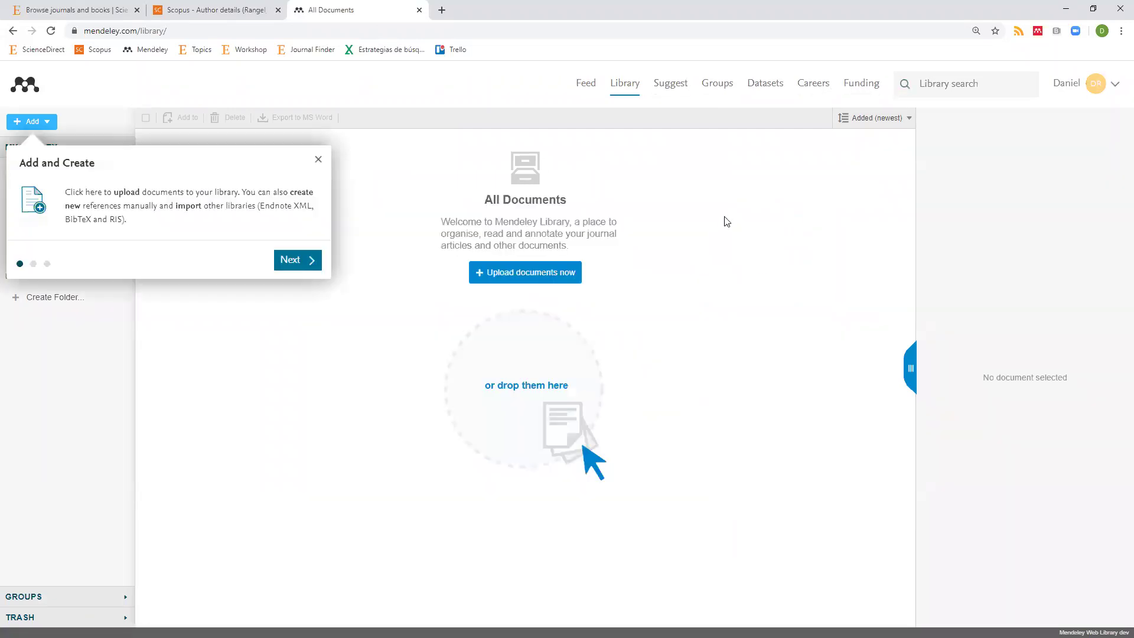
click(317, 158)
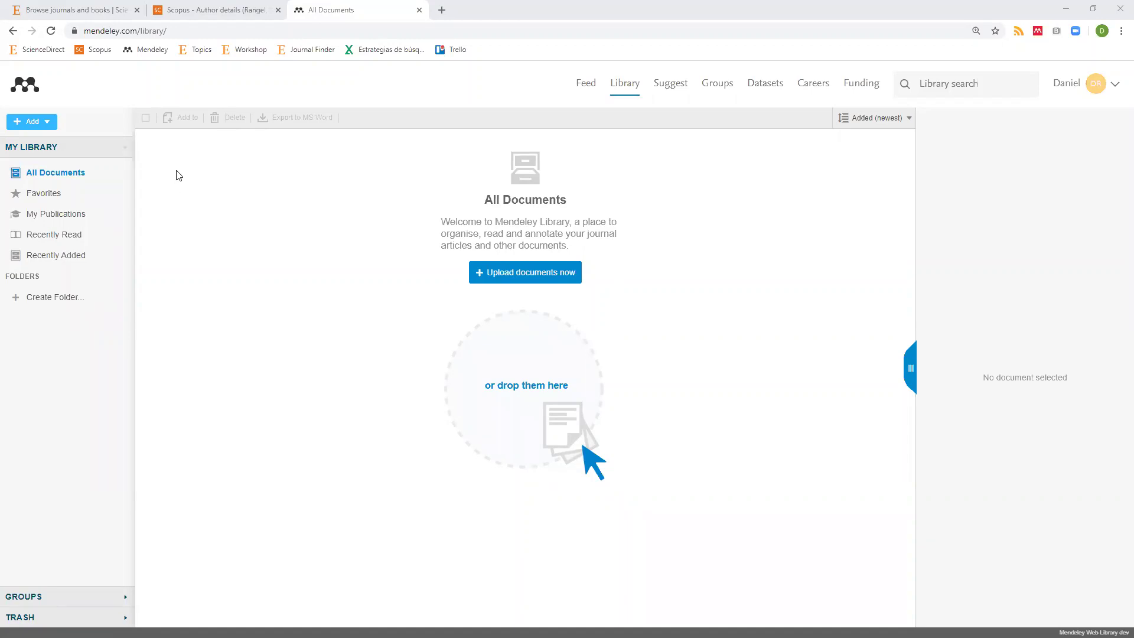
Search ScienceDirect for "coronavirus" from its home page and download the PDF of the first result
click(78, 12)
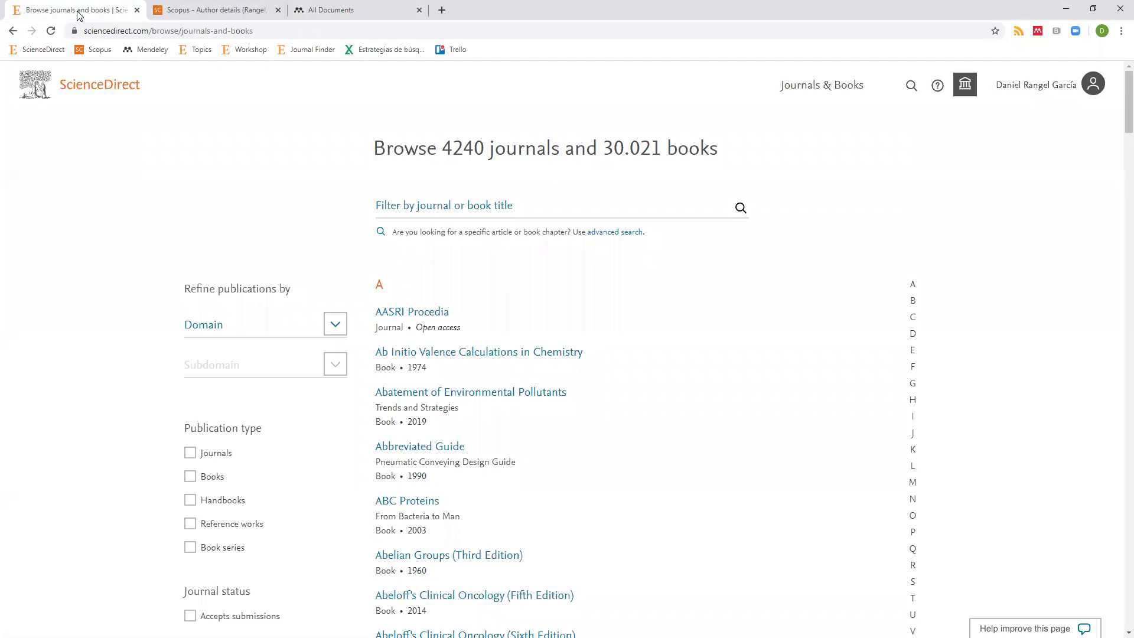
click(43, 50)
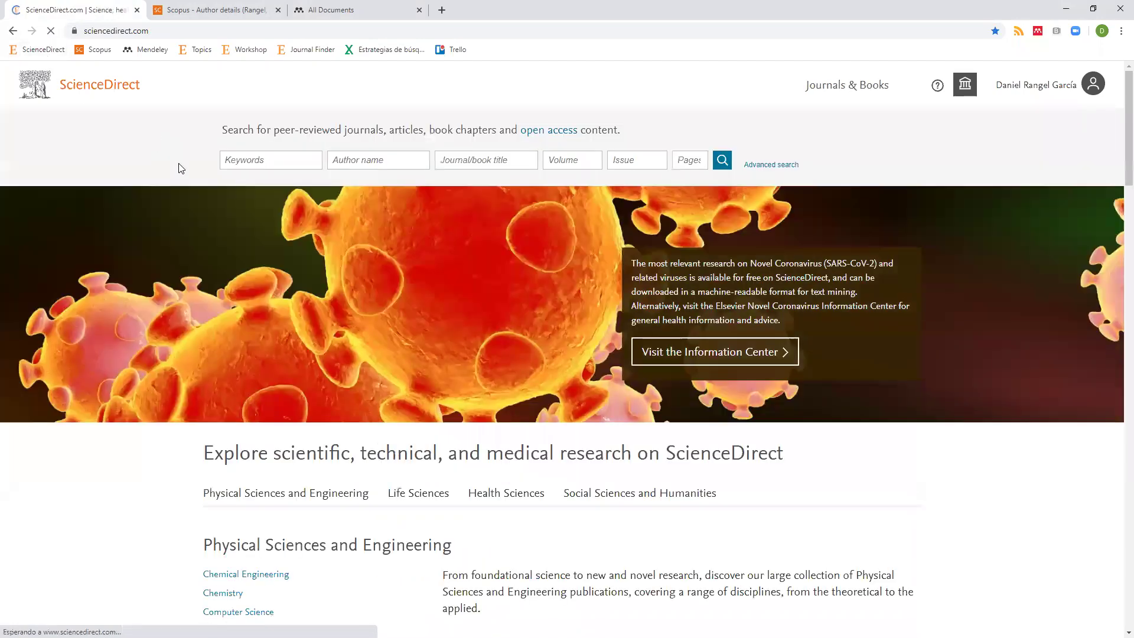
click(301, 163)
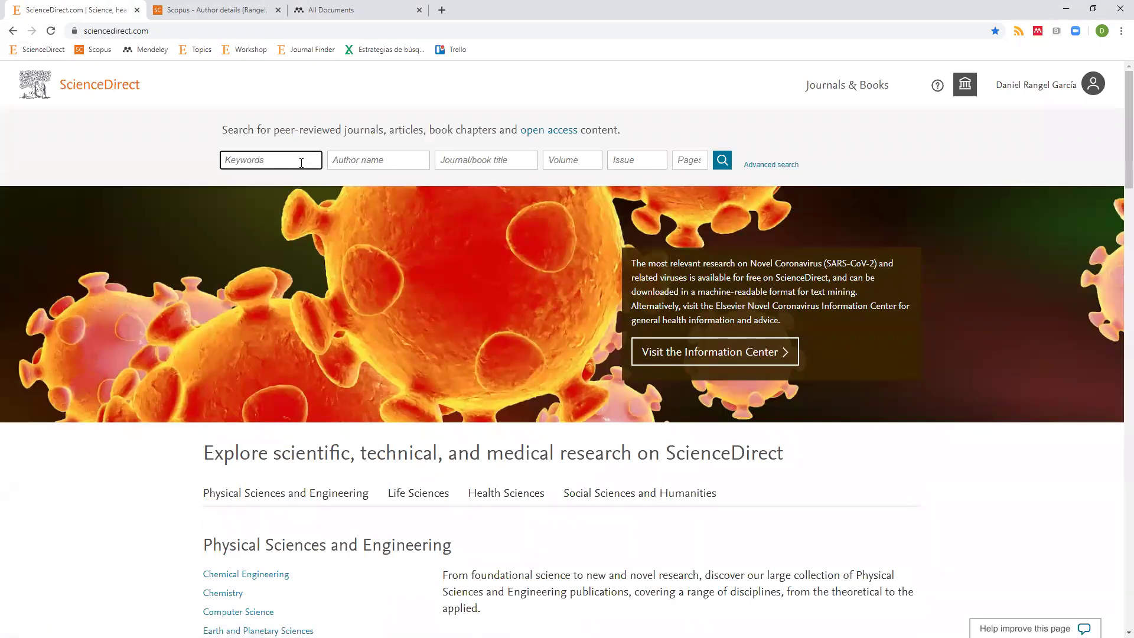
text(coronavirus)
click(722, 164)
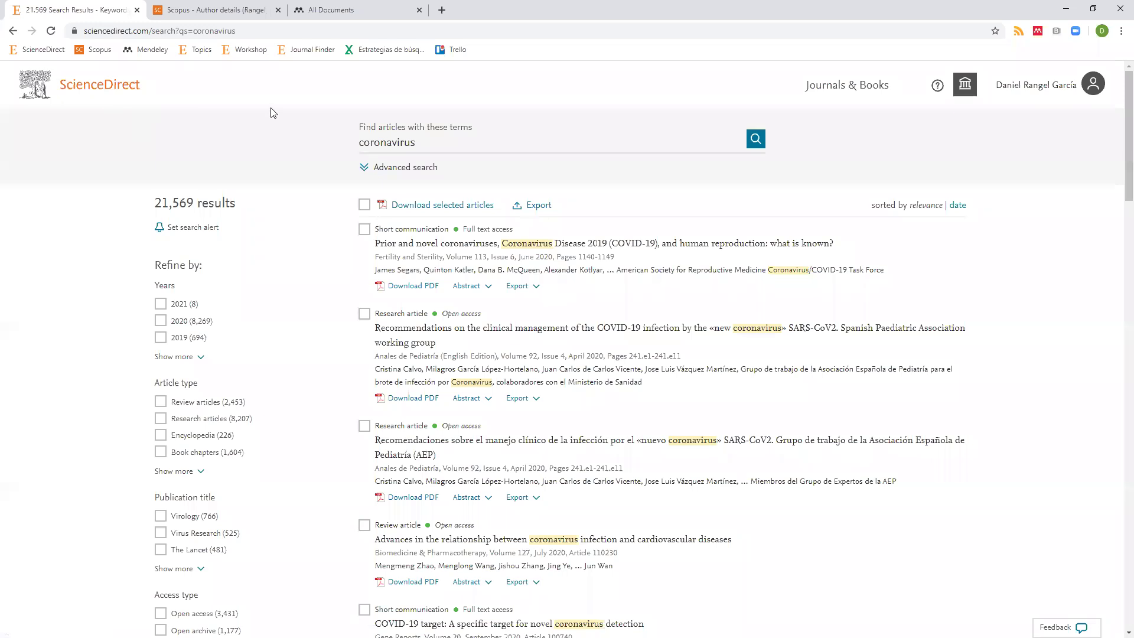
click(411, 287)
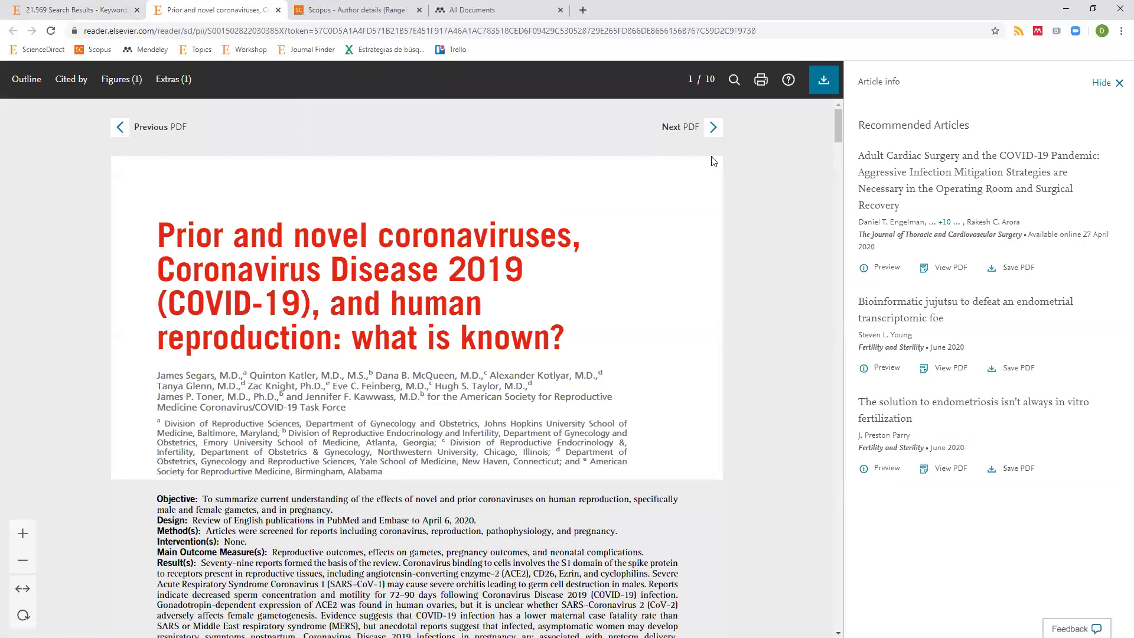
click(818, 90)
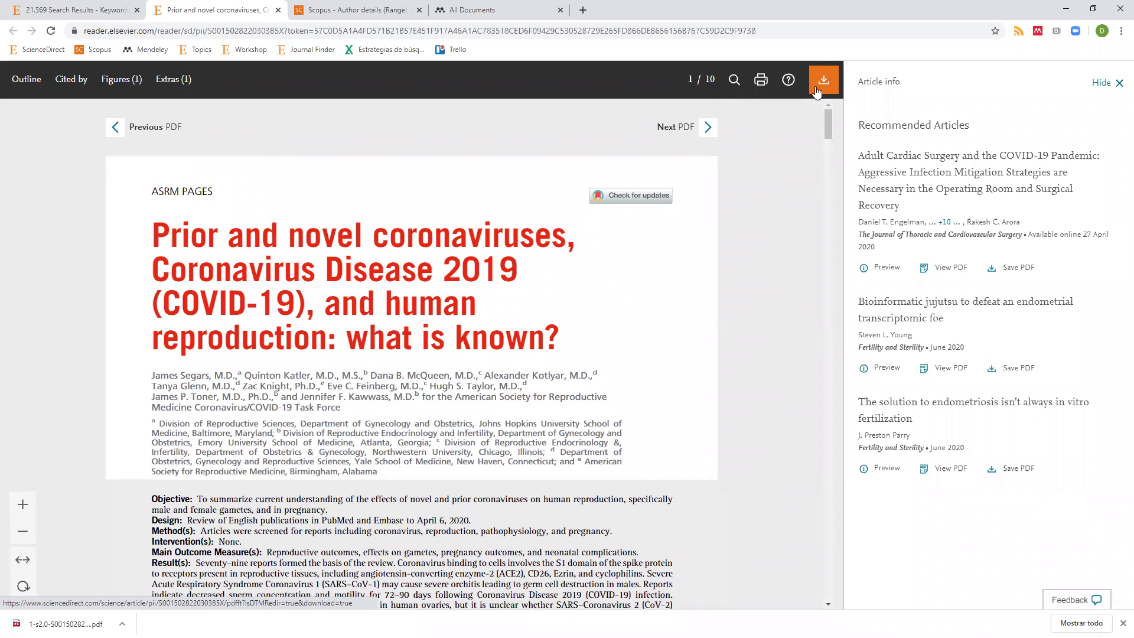
click(483, 12)
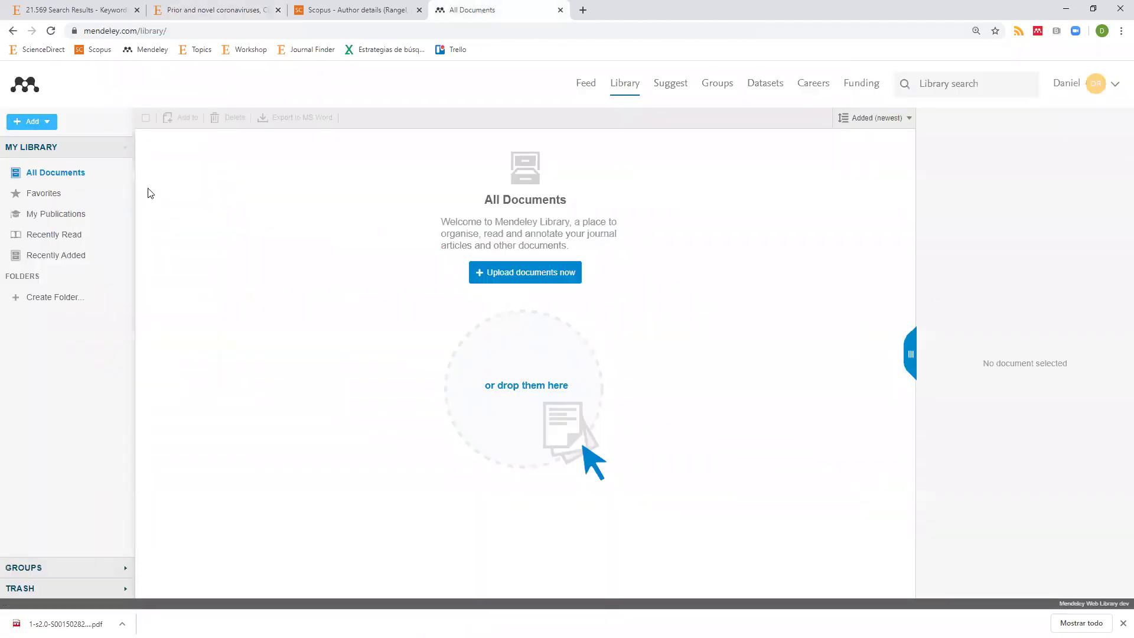
click(46, 122)
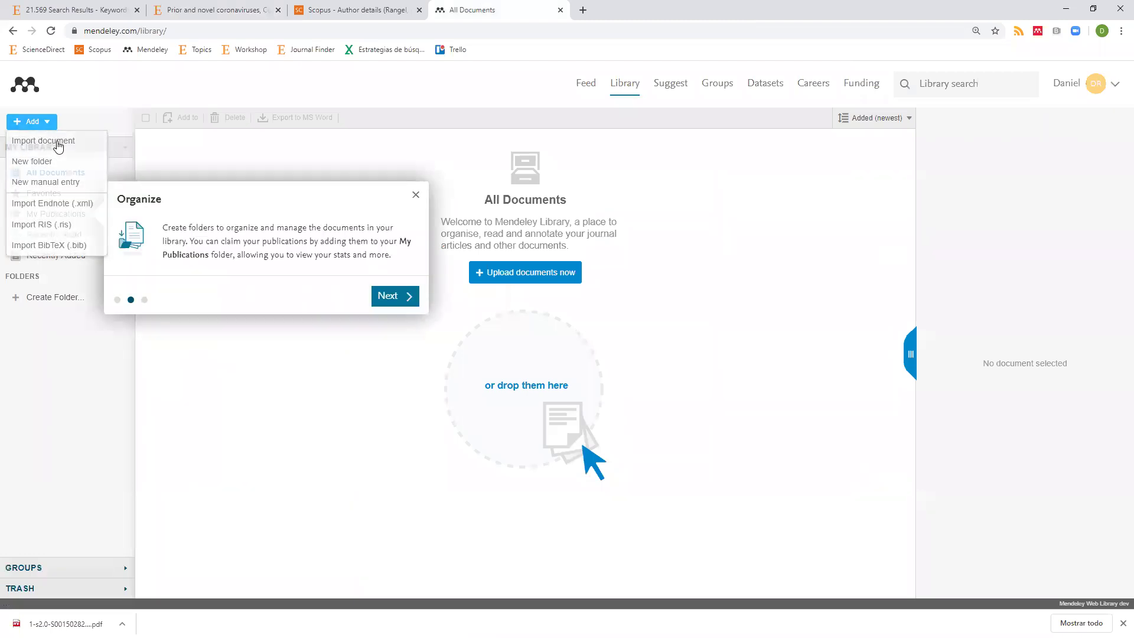
click(57, 142)
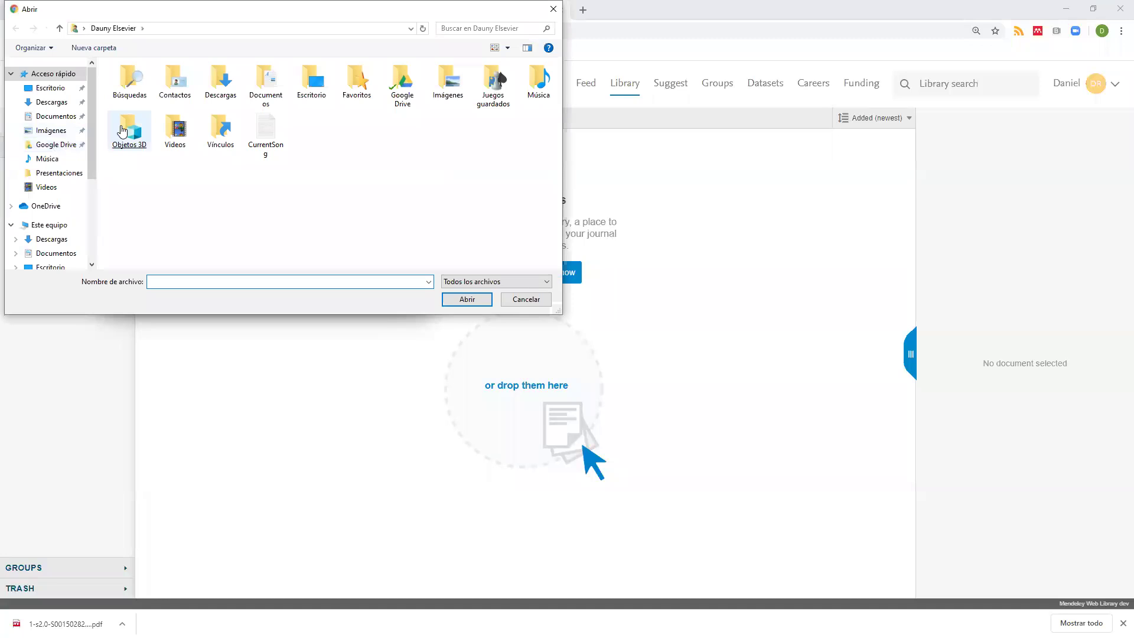
click(47, 102)
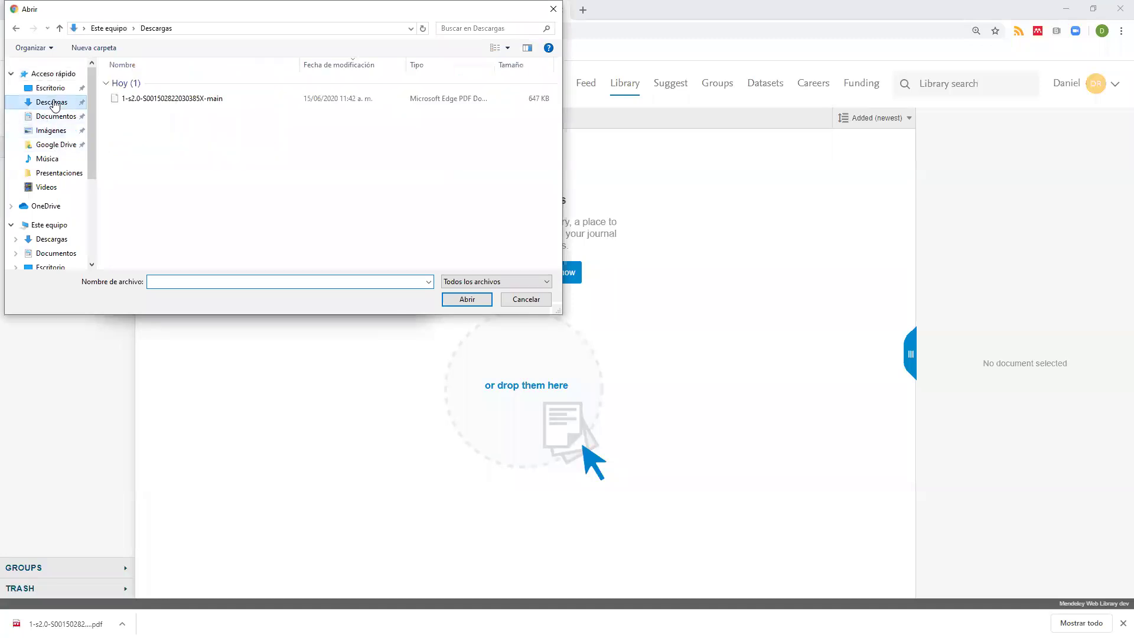
double_click(178, 100)
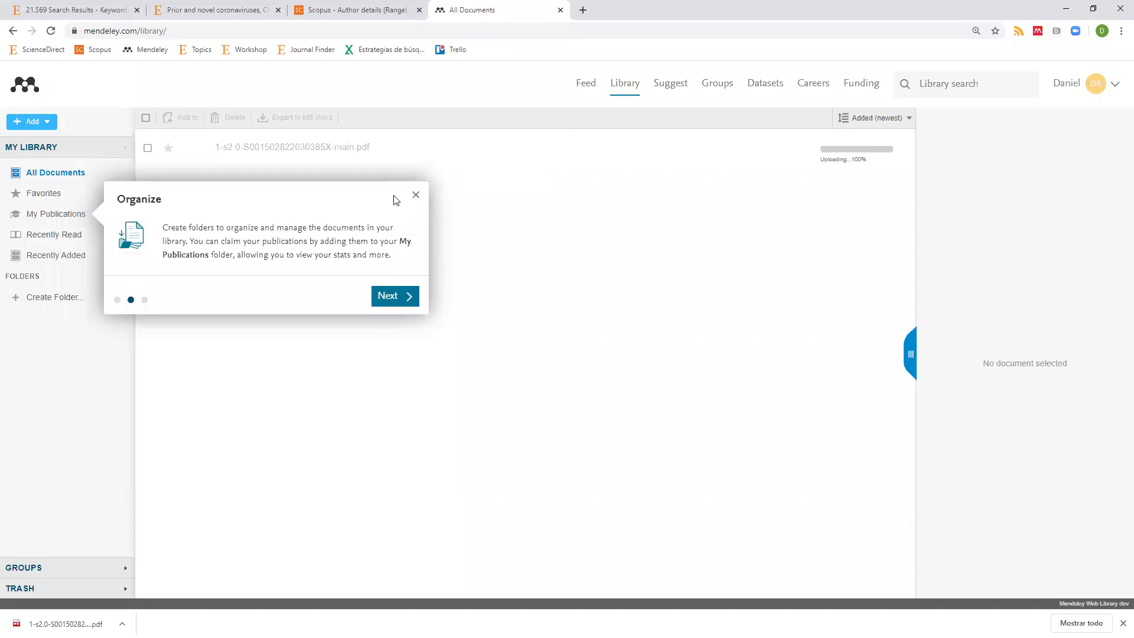
click(416, 195)
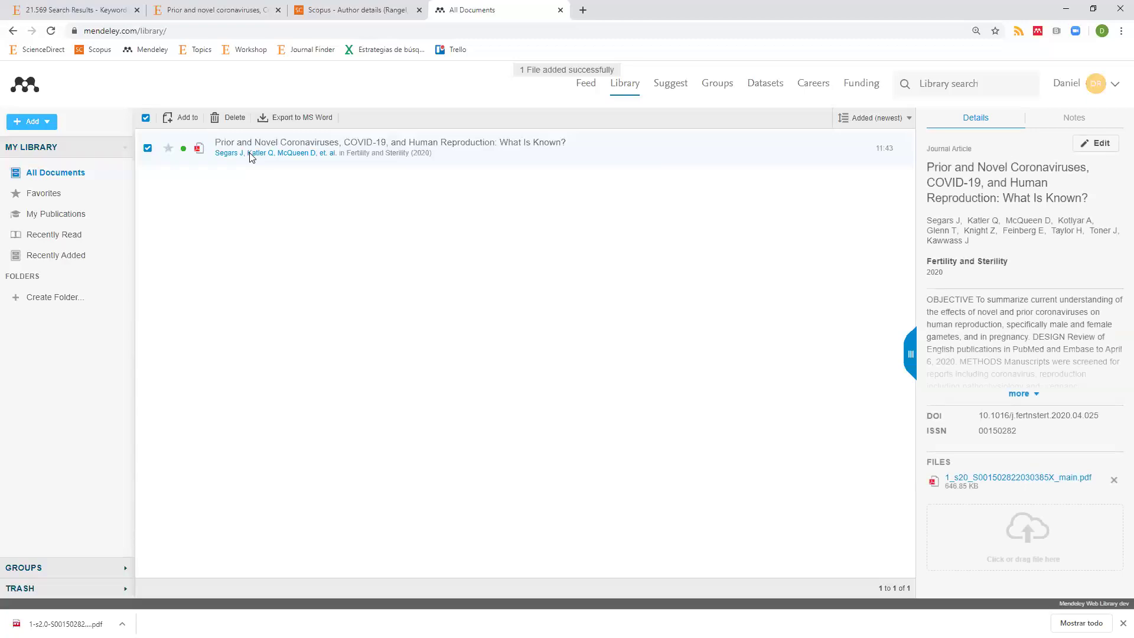
Open the imported PDF and highlight from "what is known?" through the start of the affiliations, with a sticky note reading "Nota"
click(199, 149)
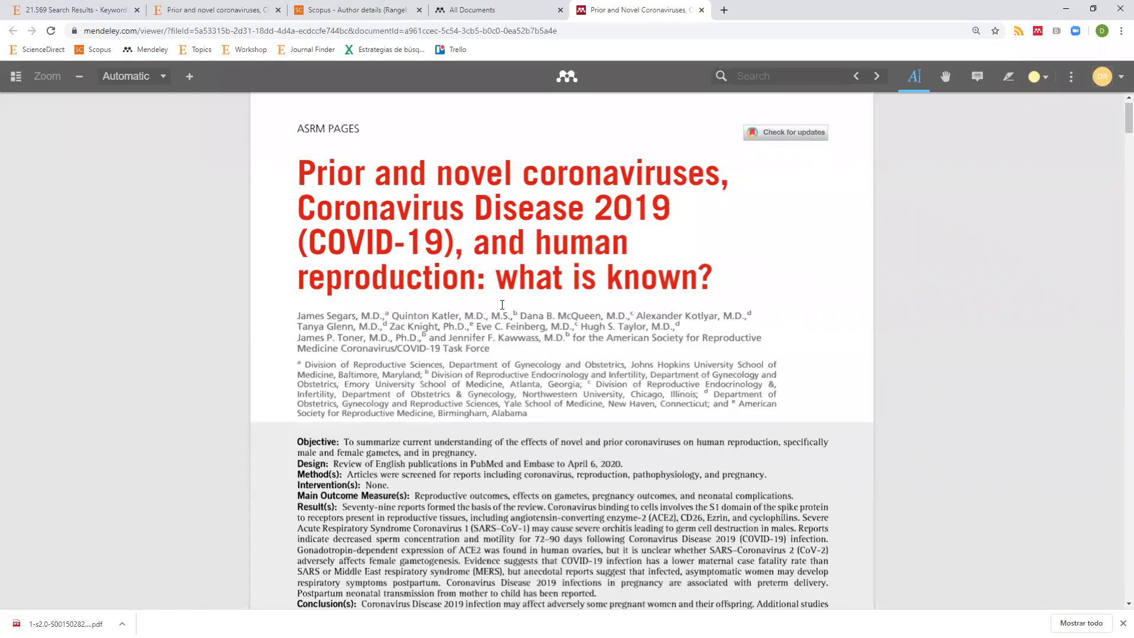
drag(495, 277, 622, 364)
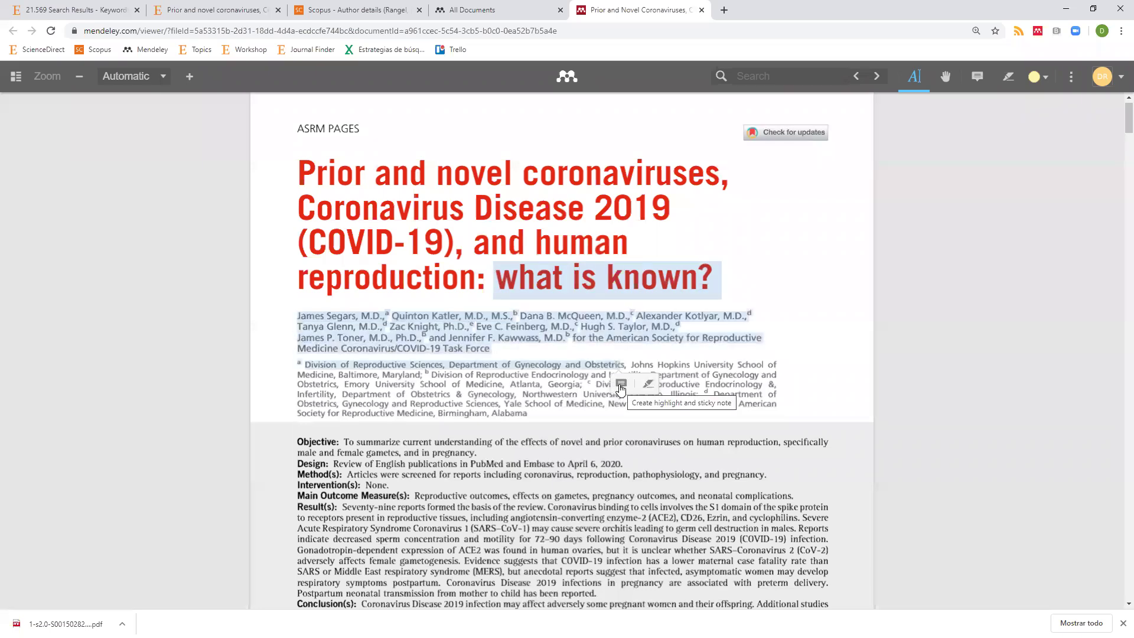
click(622, 384)
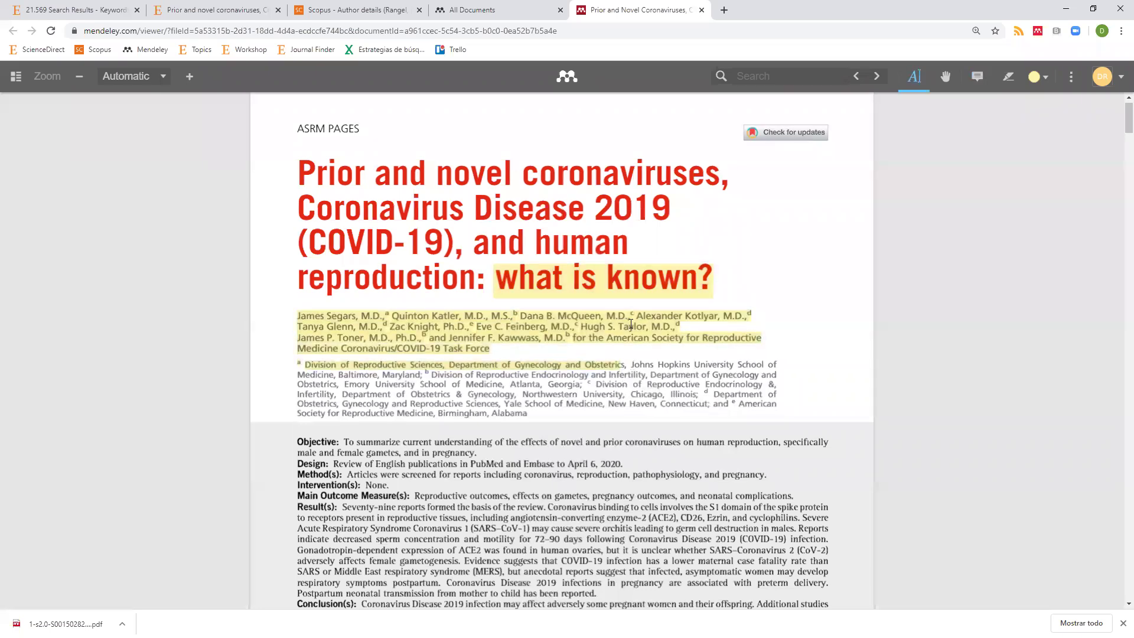
text(Nota)
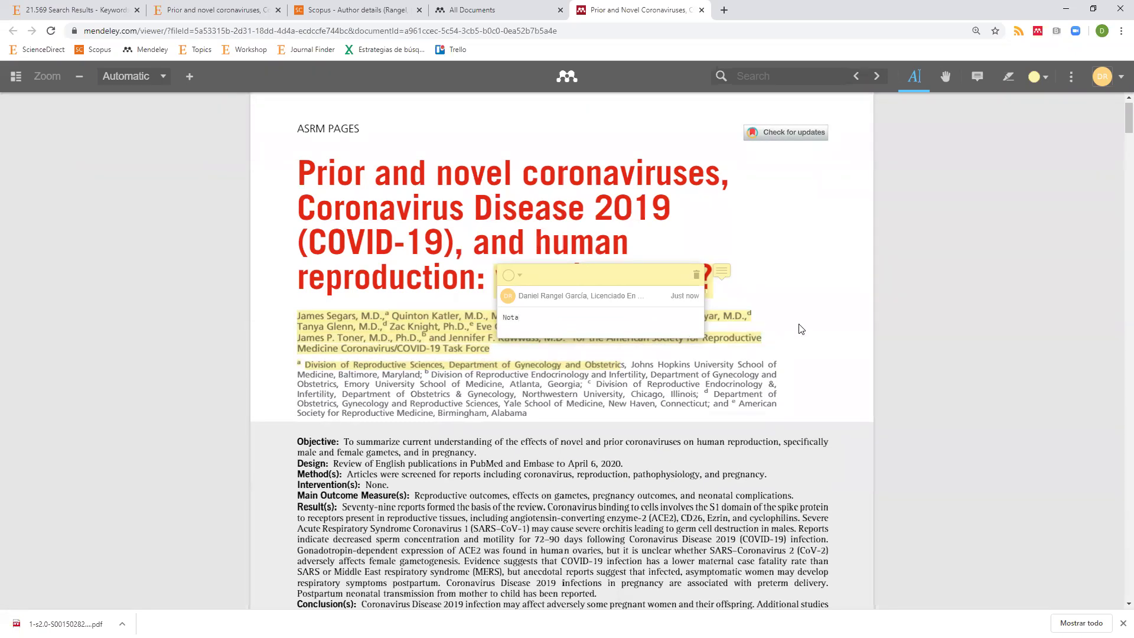
click(744, 327)
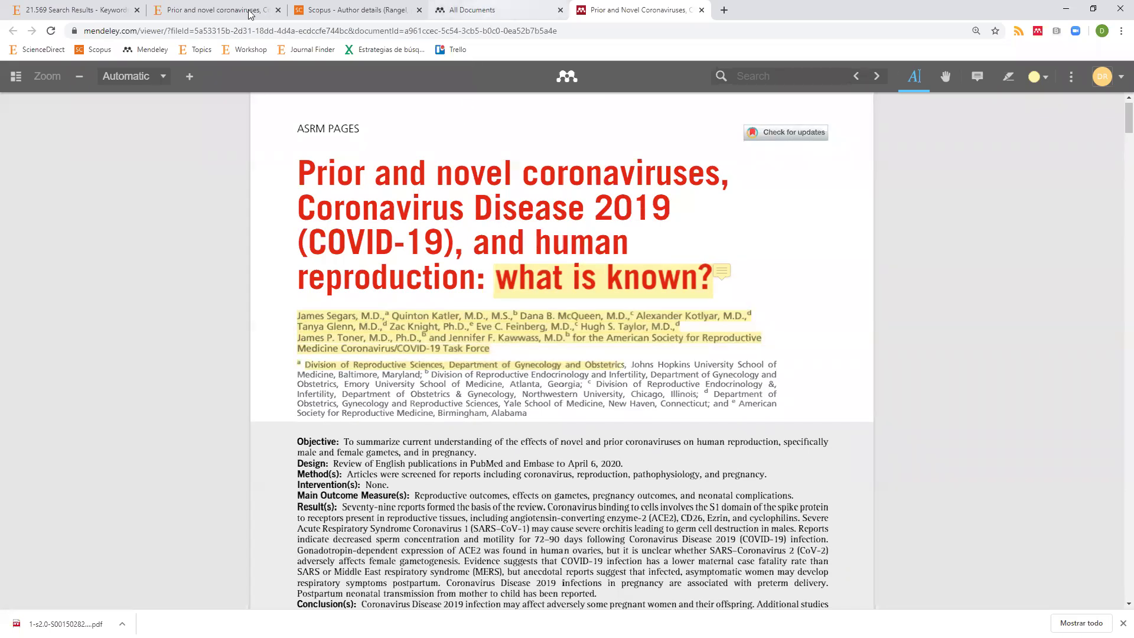
Close the ScienceDirect article PDF and open the results of query 4 from the search history in Scopus document search
click(106, 14)
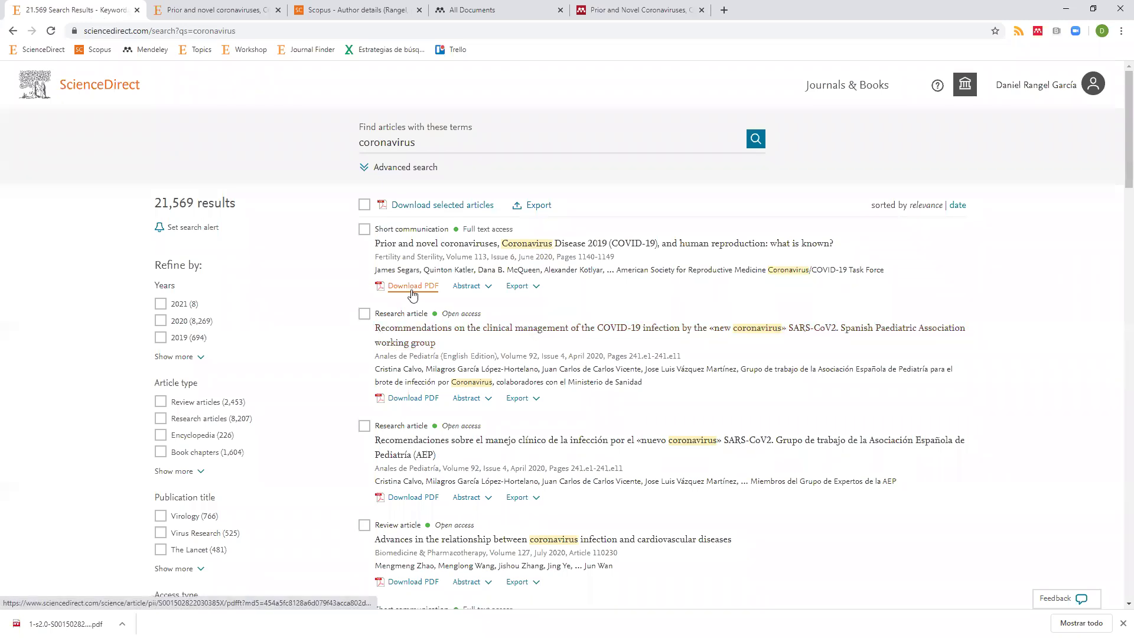
click(333, 12)
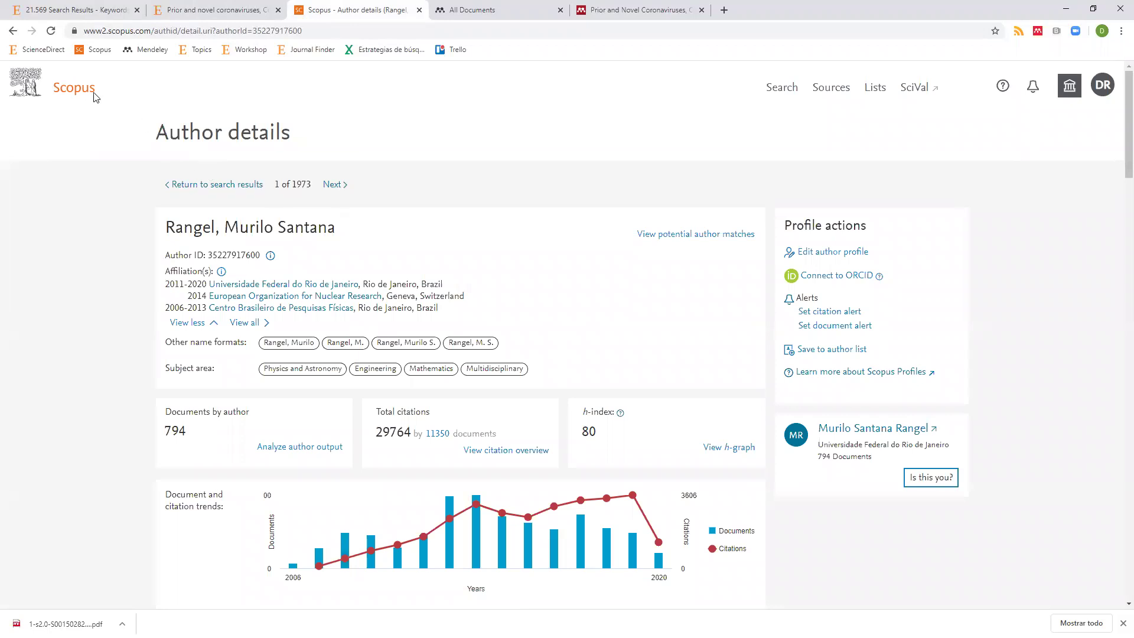
click(86, 93)
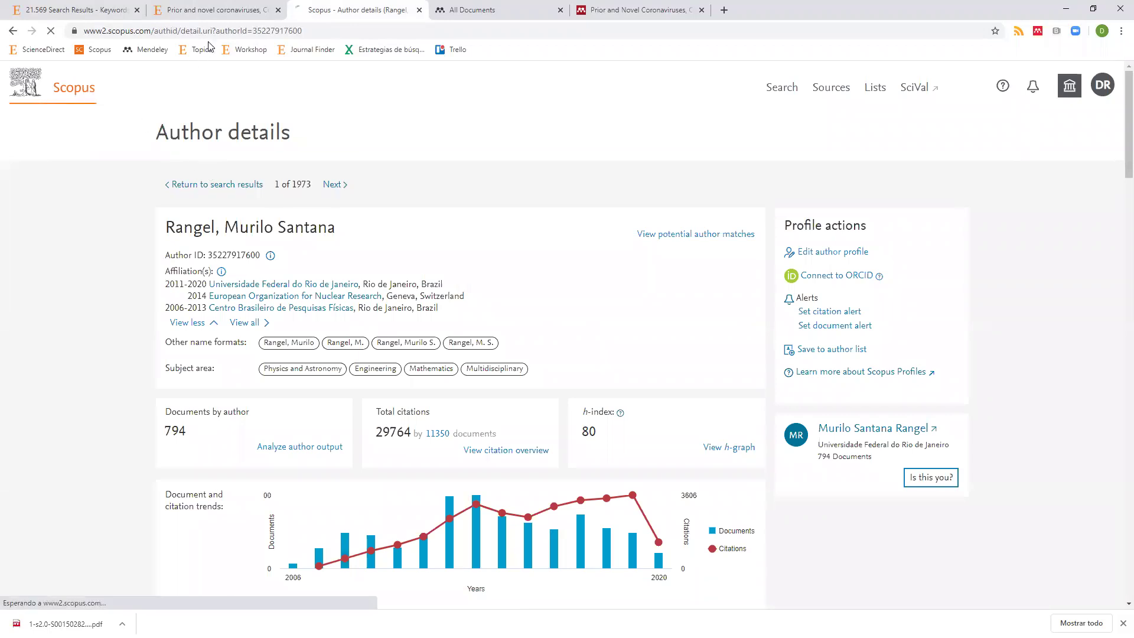
click(227, 14)
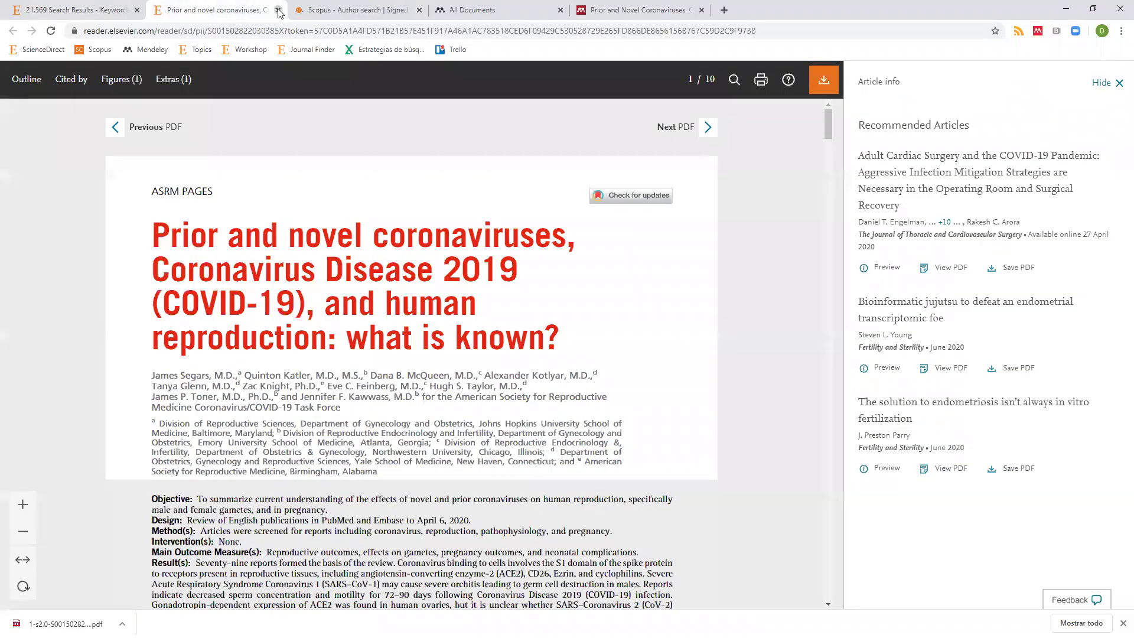
click(279, 10)
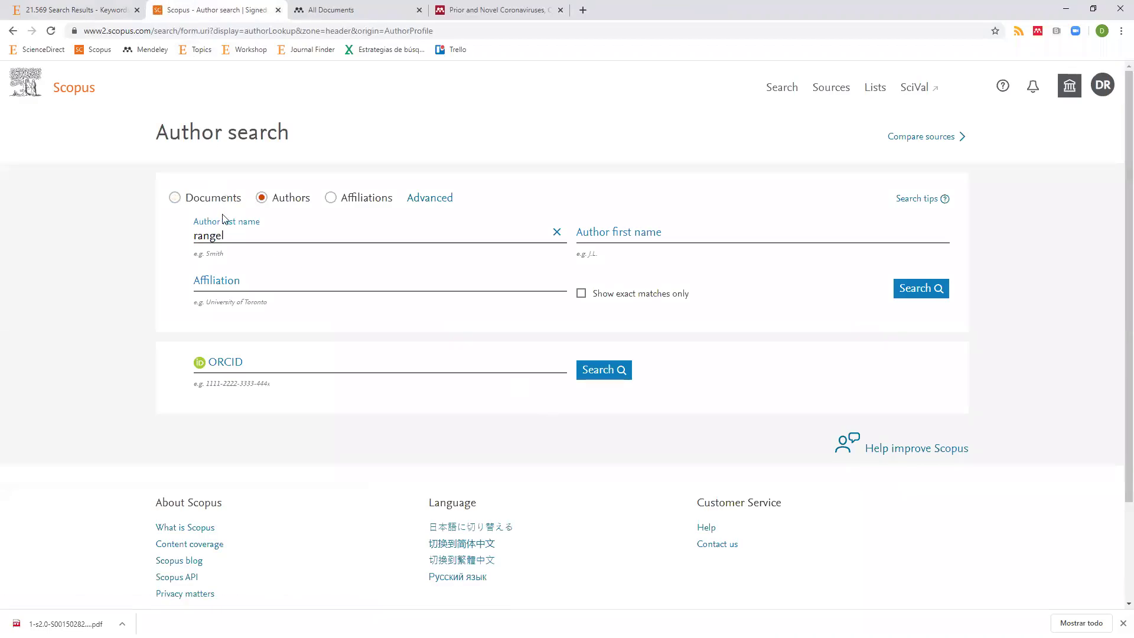
click(210, 196)
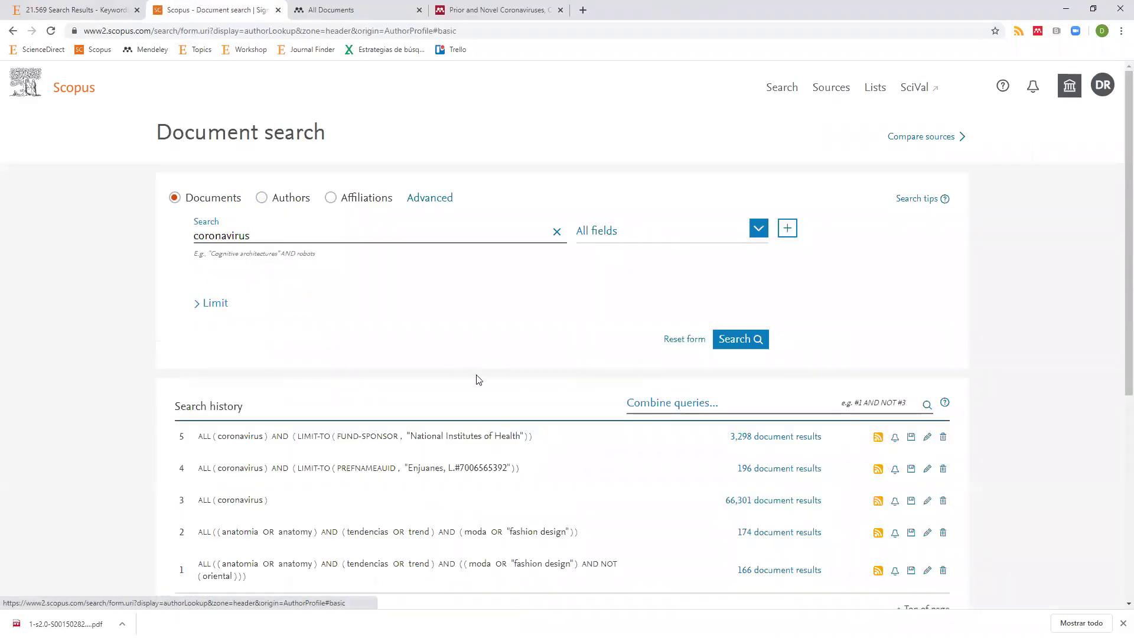
click(750, 471)
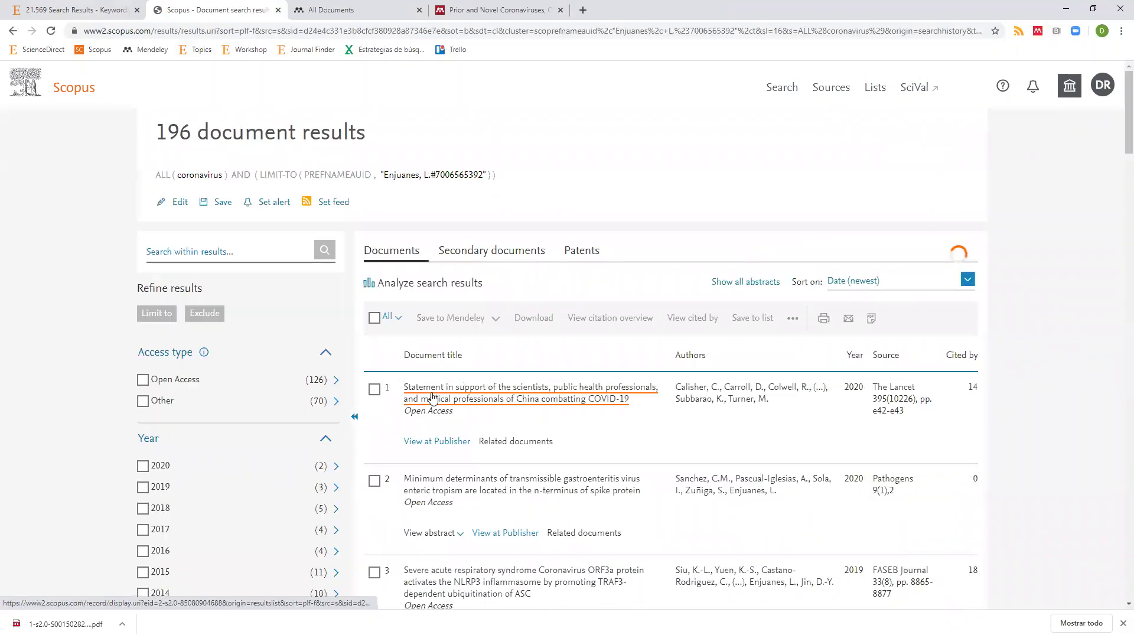
Save the first Scopus result to Mendeley, then refresh the Mendeley library and close the annotated PDF
click(375, 393)
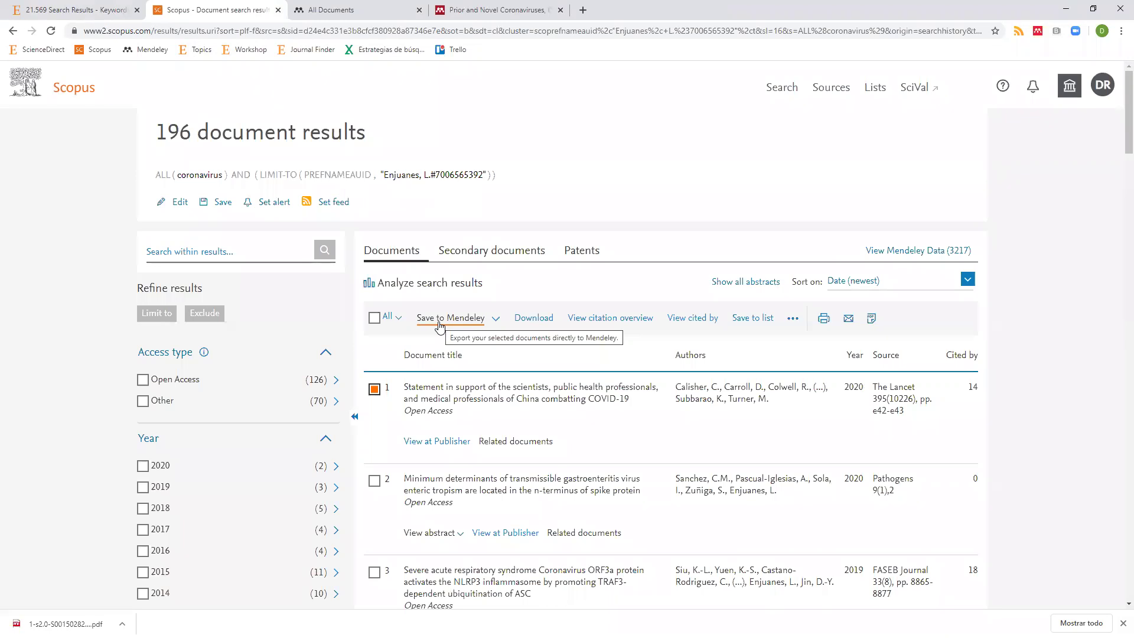
click(462, 325)
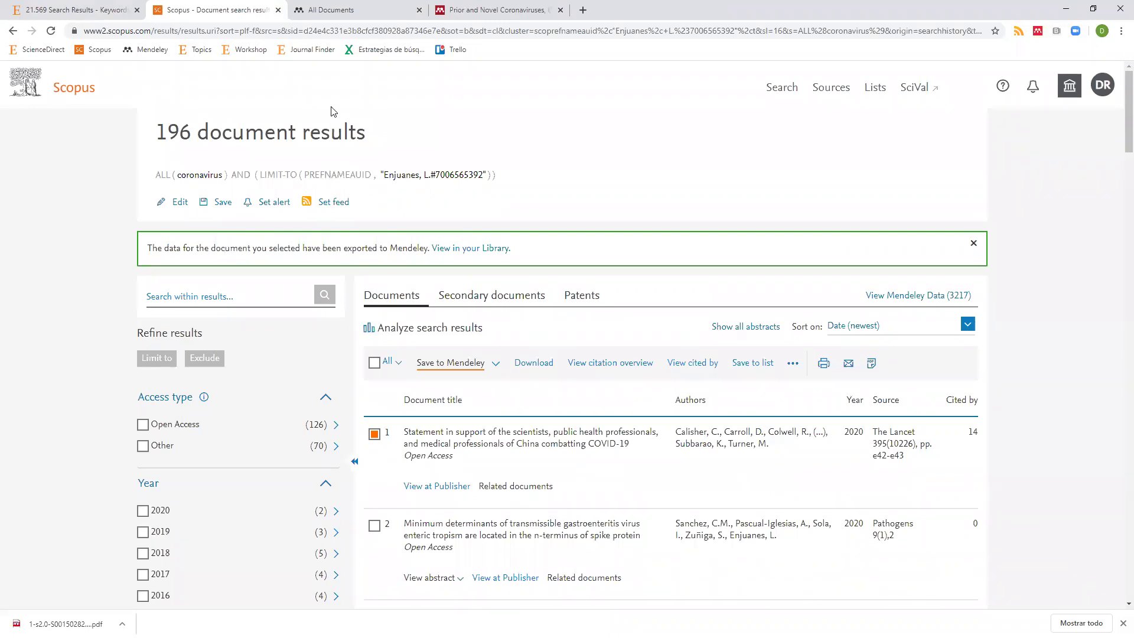
click(366, 11)
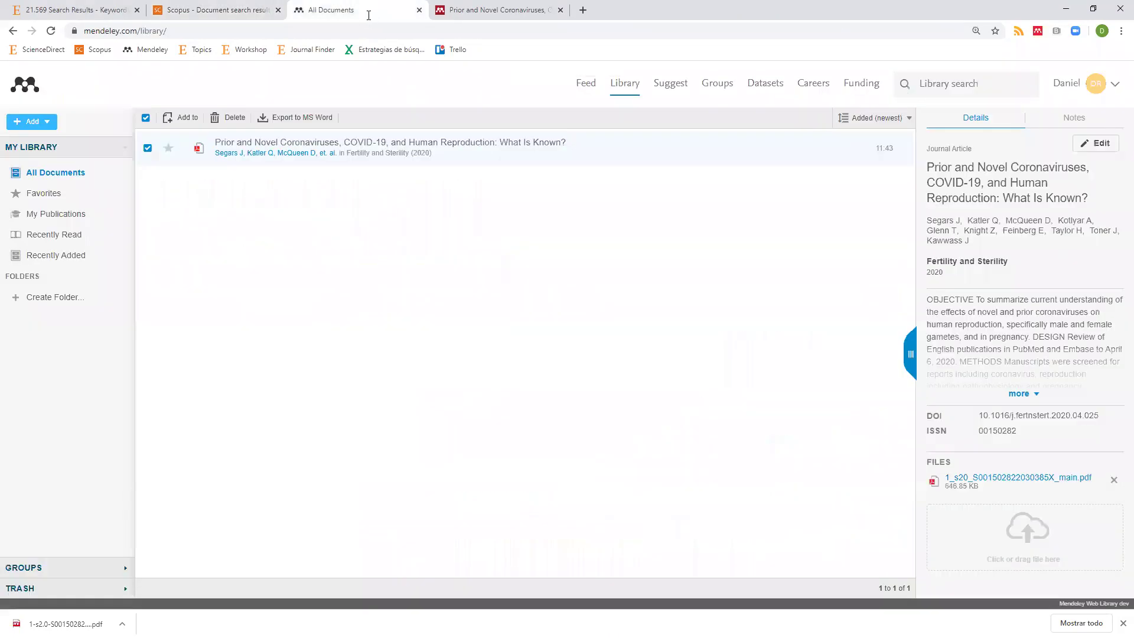
click(52, 32)
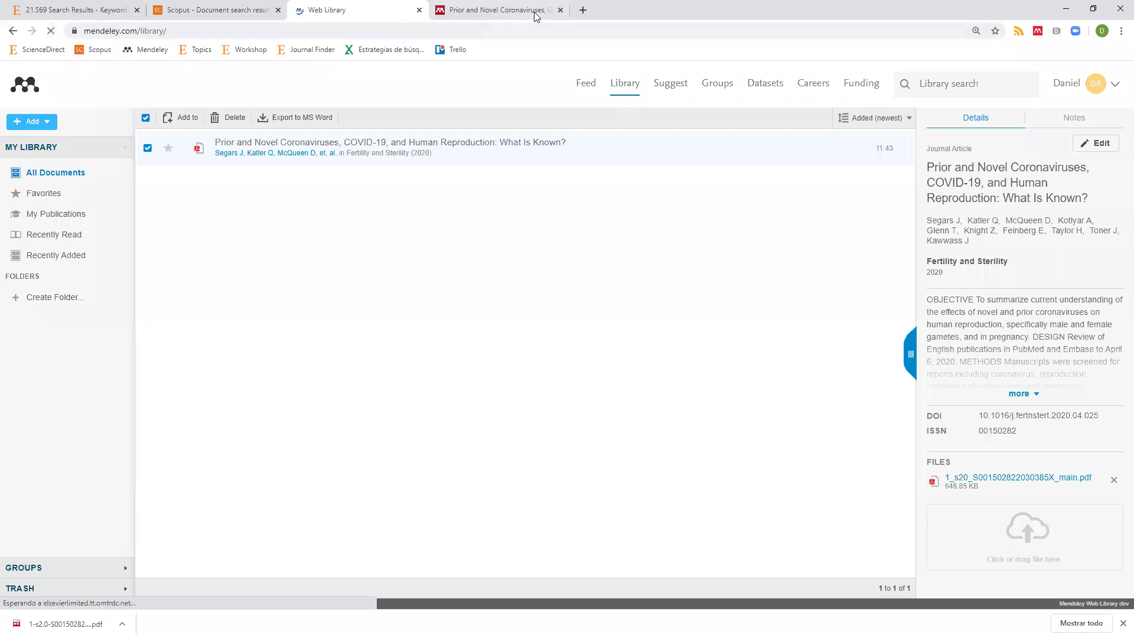
click(560, 10)
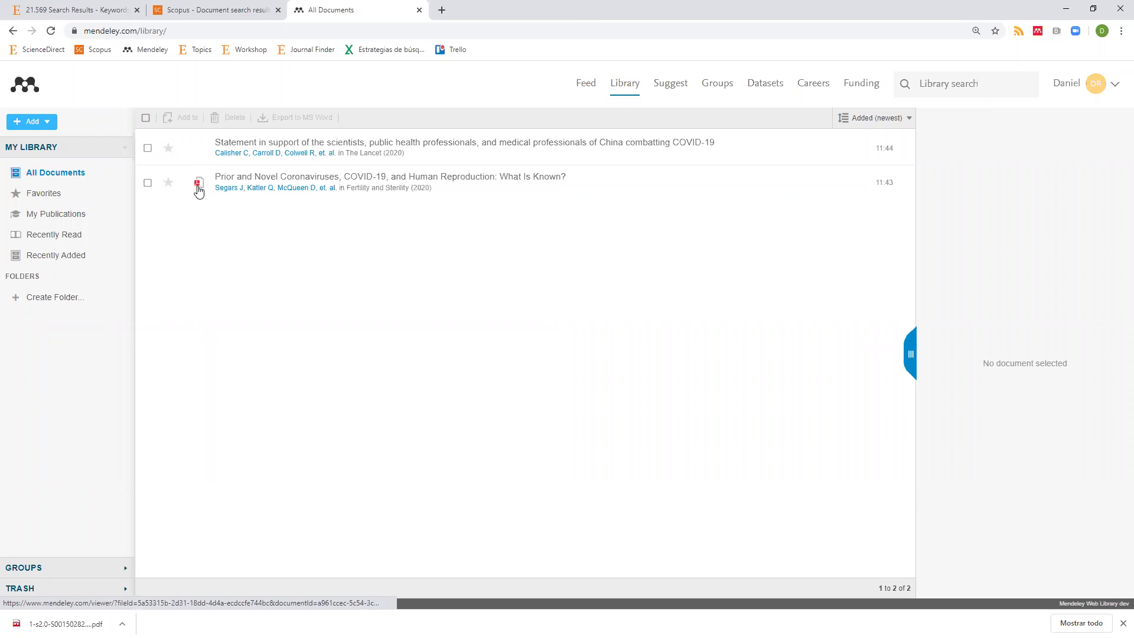
Select the first two coronavirus results in ScienceDirect and review the citation export formats without exporting
click(102, 13)
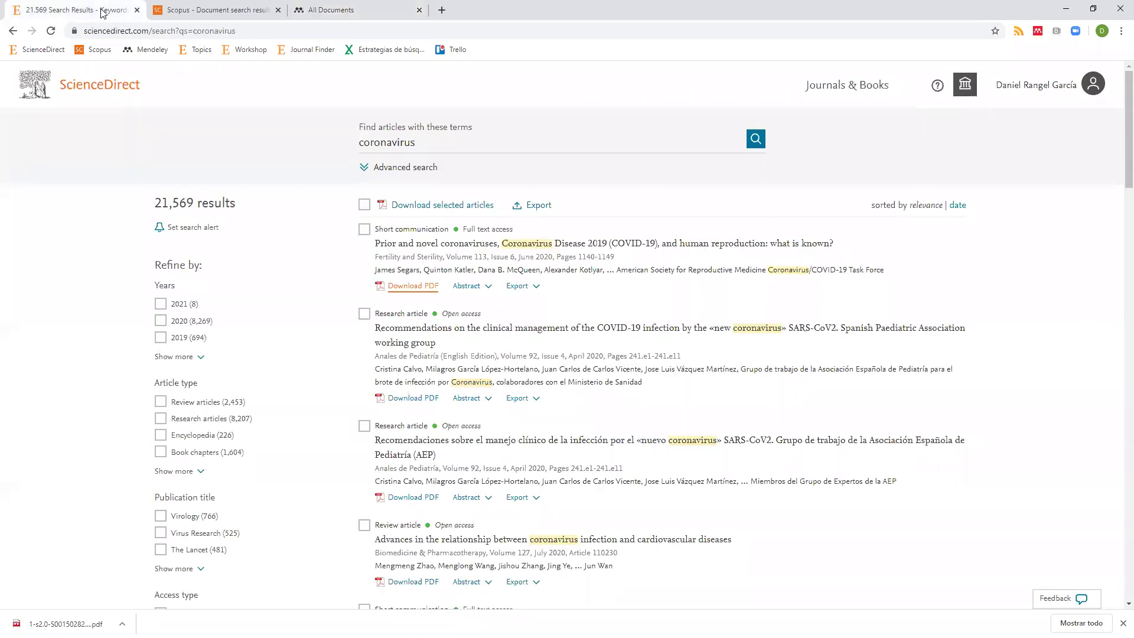
click(365, 233)
click(365, 316)
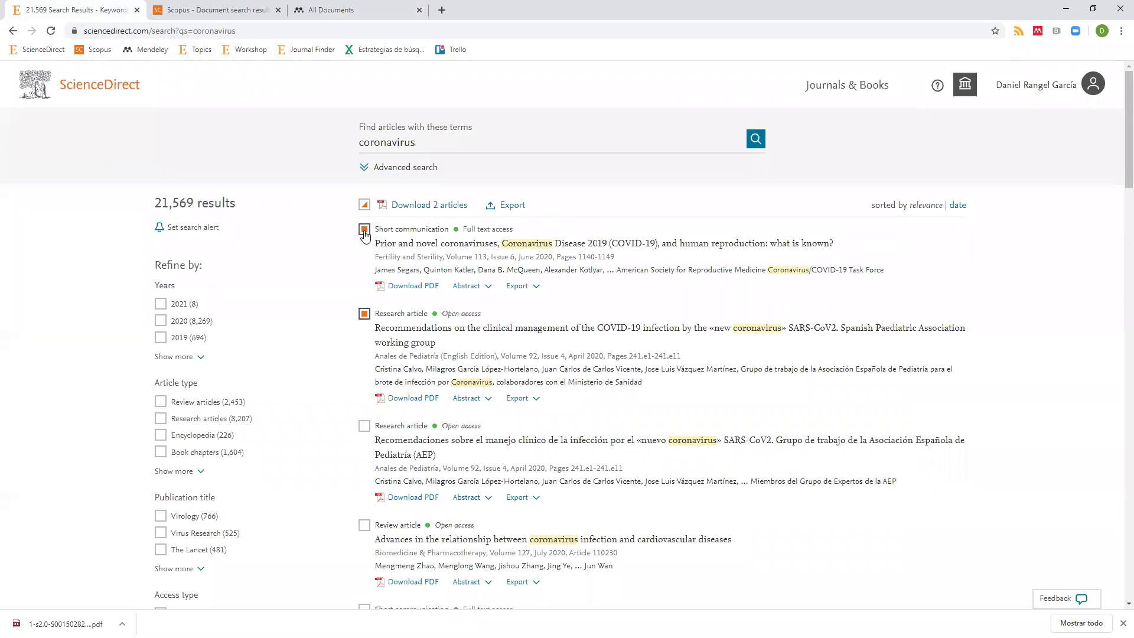
click(504, 207)
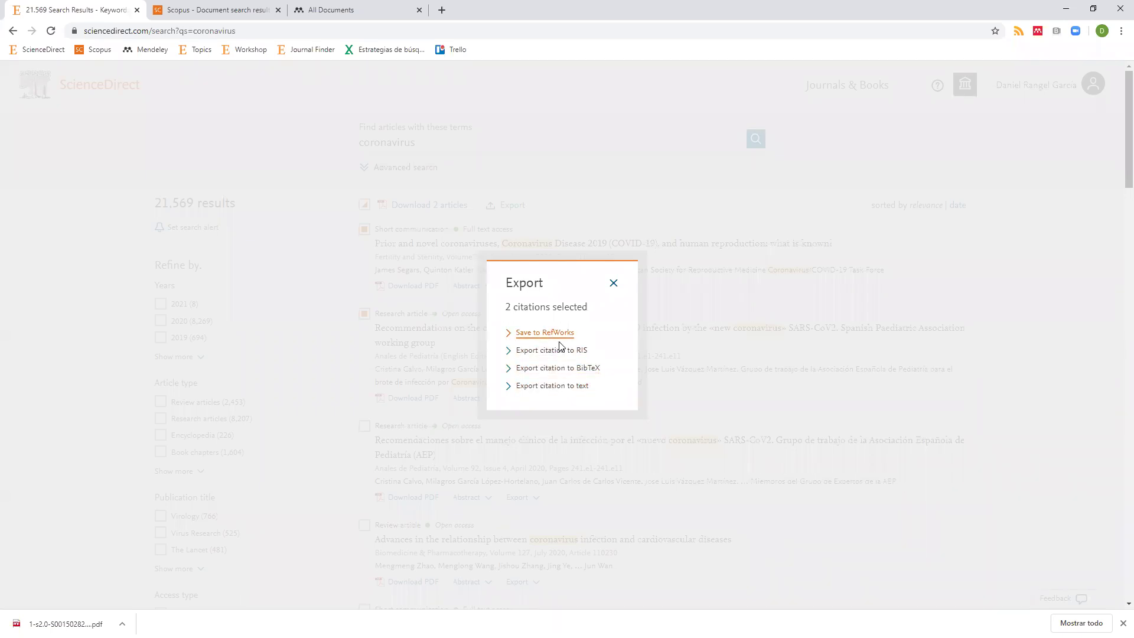
click(614, 284)
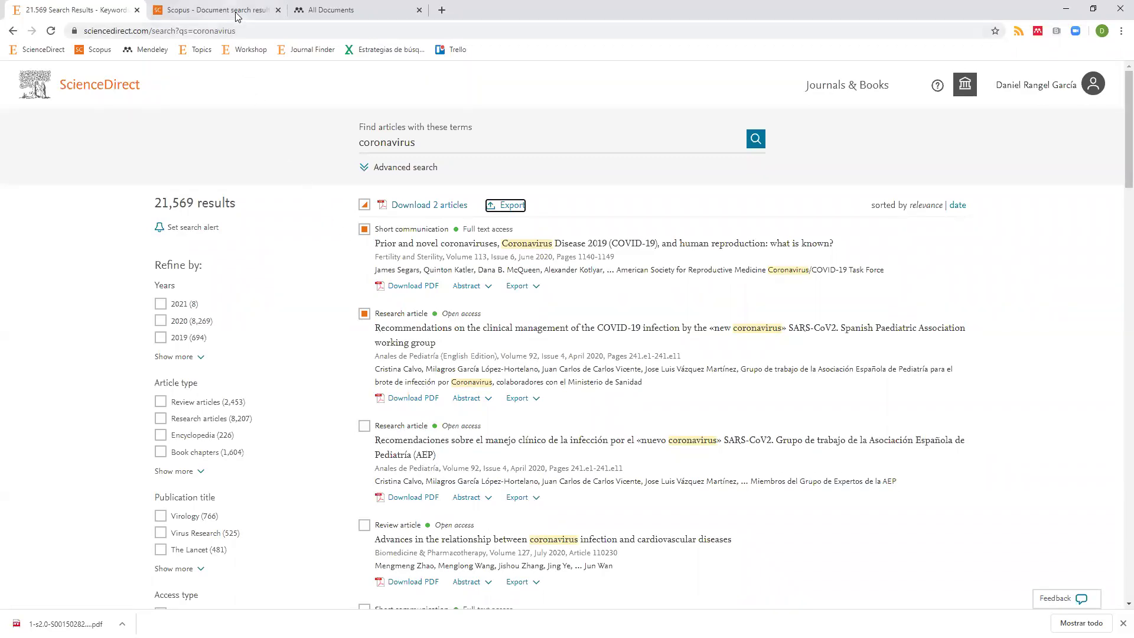
Switch to the Mendeley library, view the details of the Lancet COVID-19 statement, and go back to the Scopus results
click(329, 12)
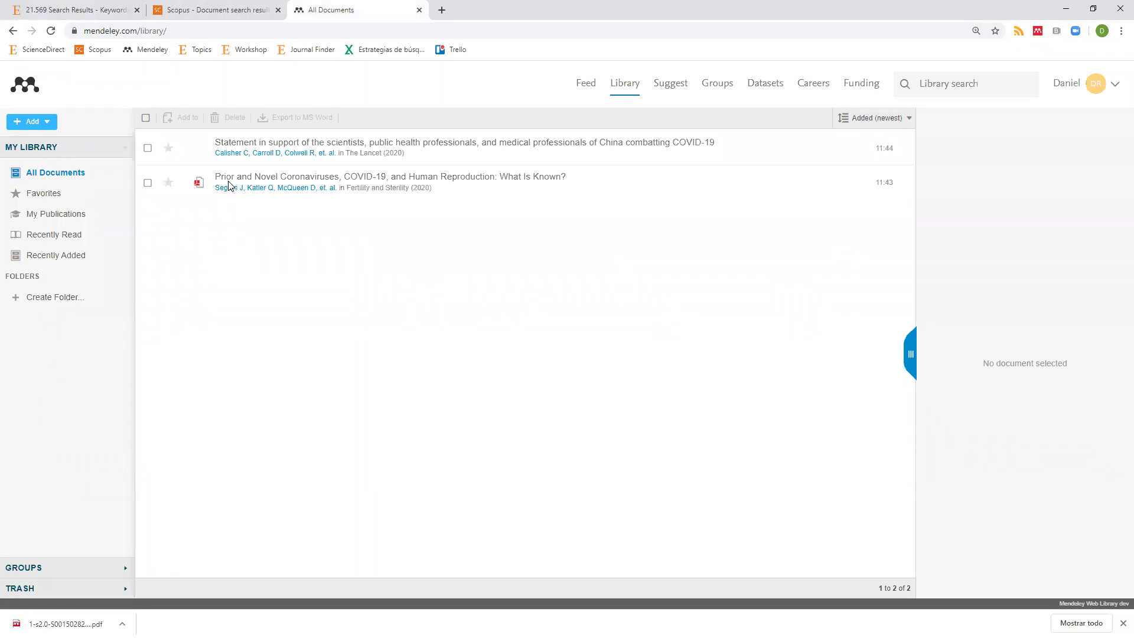
click(242, 154)
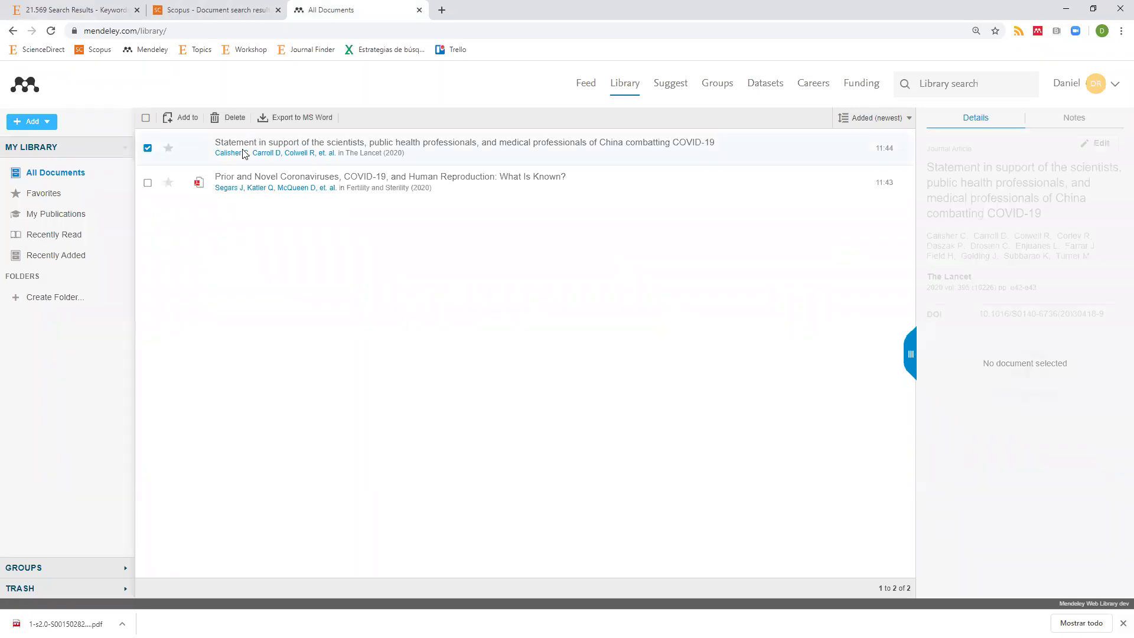
click(207, 12)
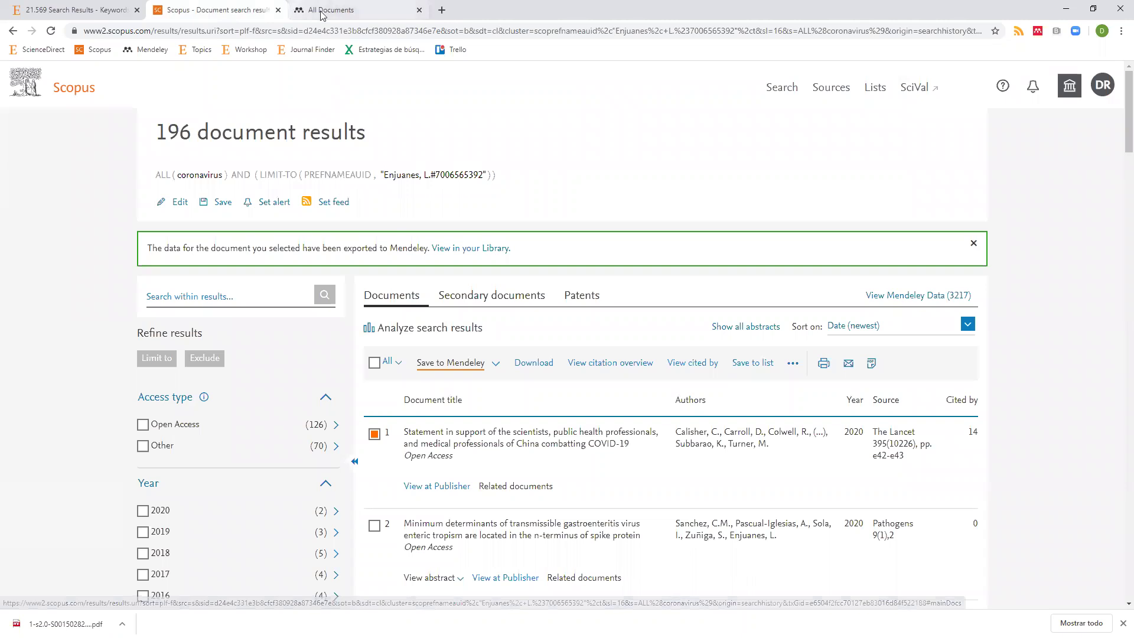
Search the Mendeley library for "coronavirus", then return to the list of all documents
click(341, 12)
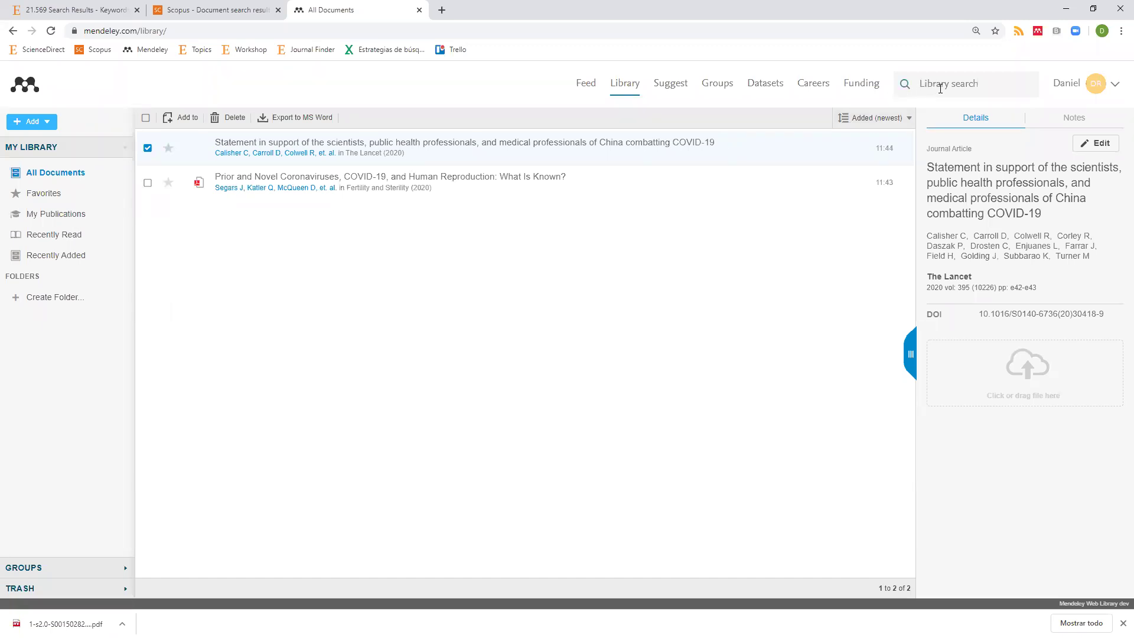
text(coronavirus)
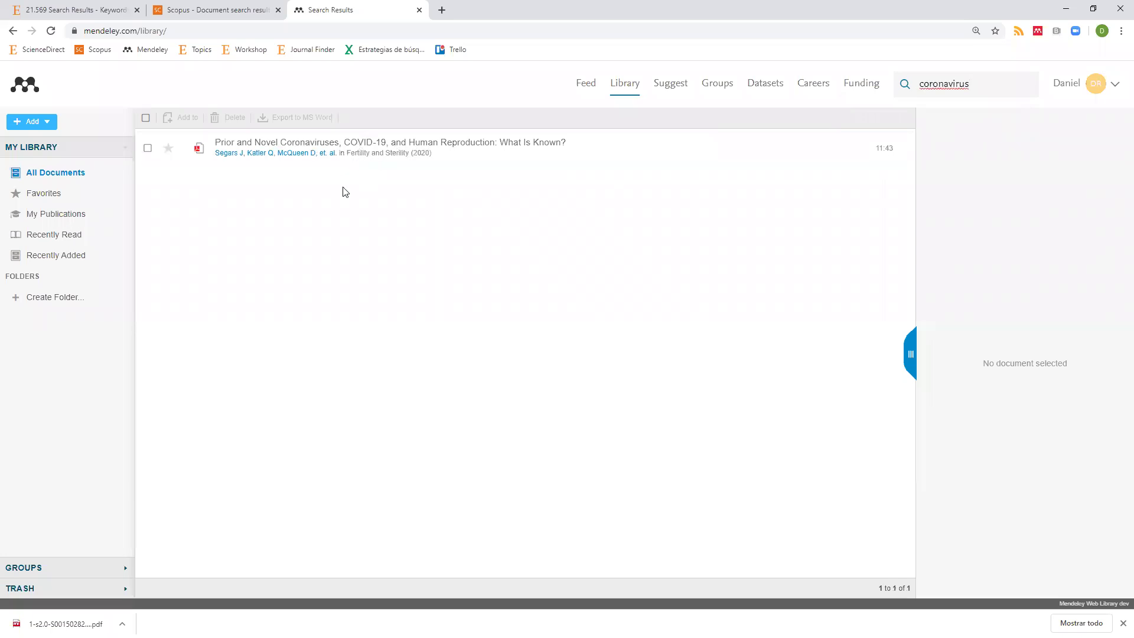
click(54, 175)
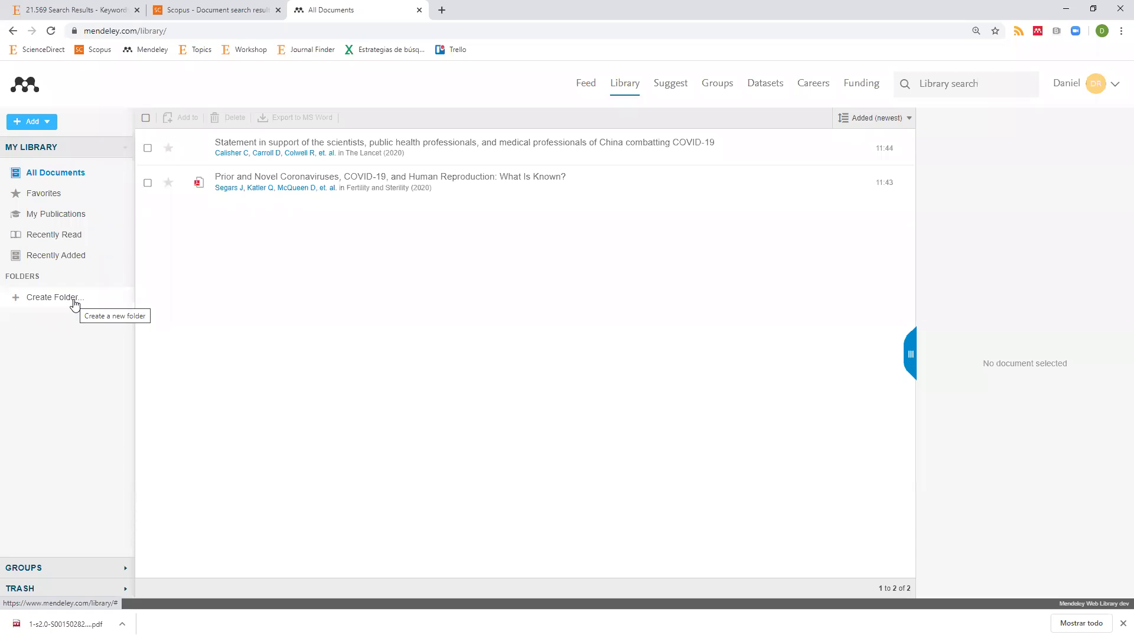
Create three folders named U1, U2 and U3 in the Mendeley library
click(75, 303)
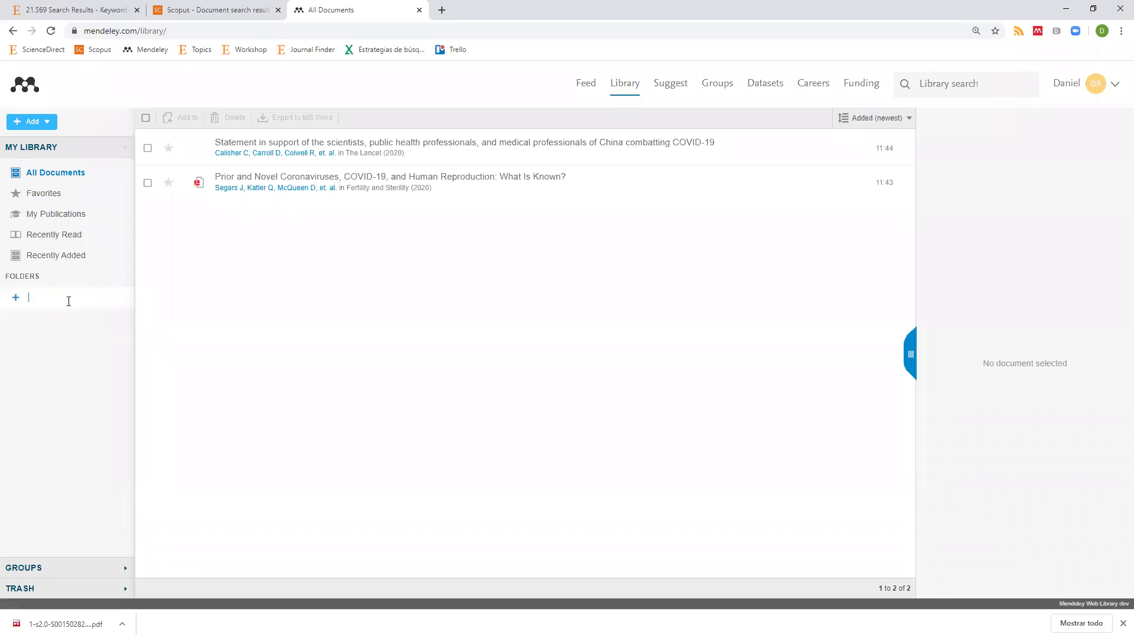
key(Return)
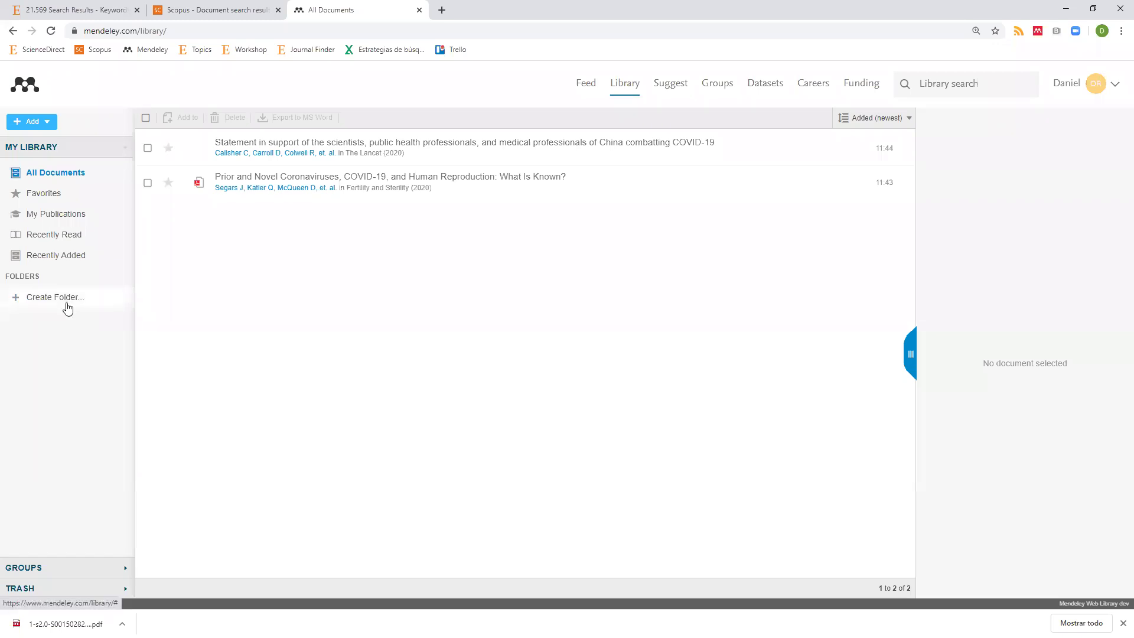
click(69, 304)
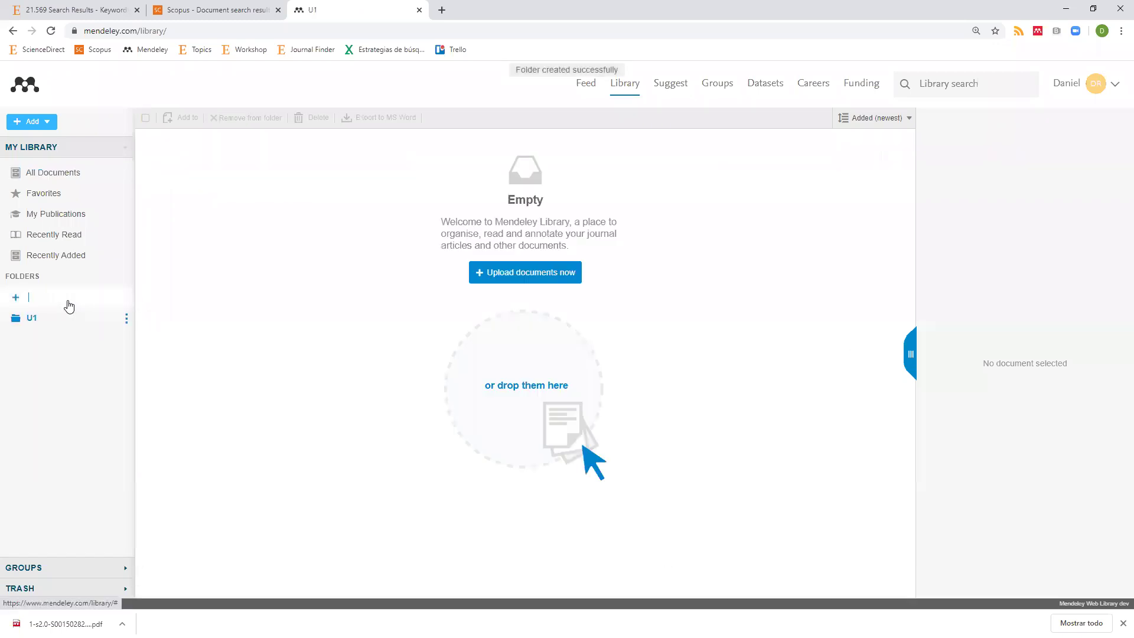
text(U2)
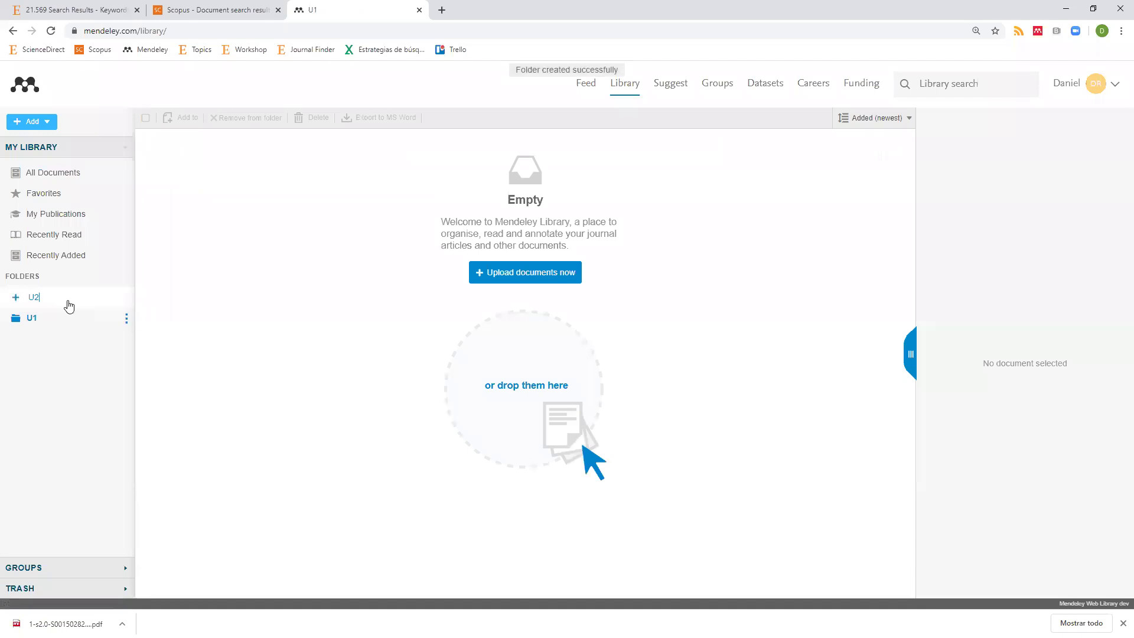
key(Escape)
click(69, 298)
key(Return)
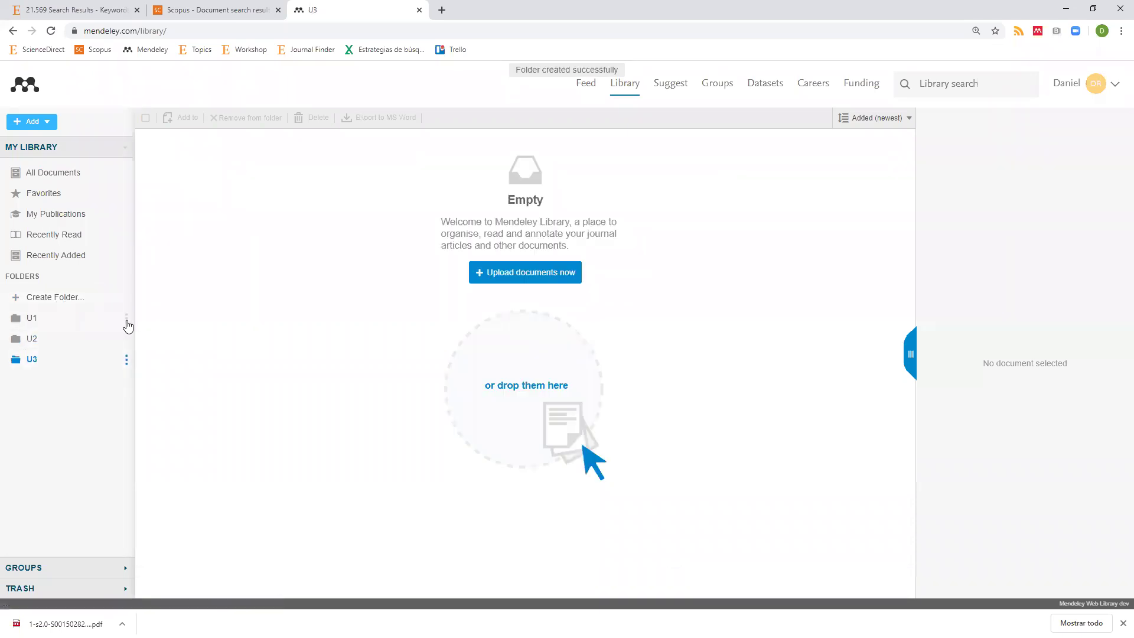
Add two subfolders named a and b to folder U1
click(125, 320)
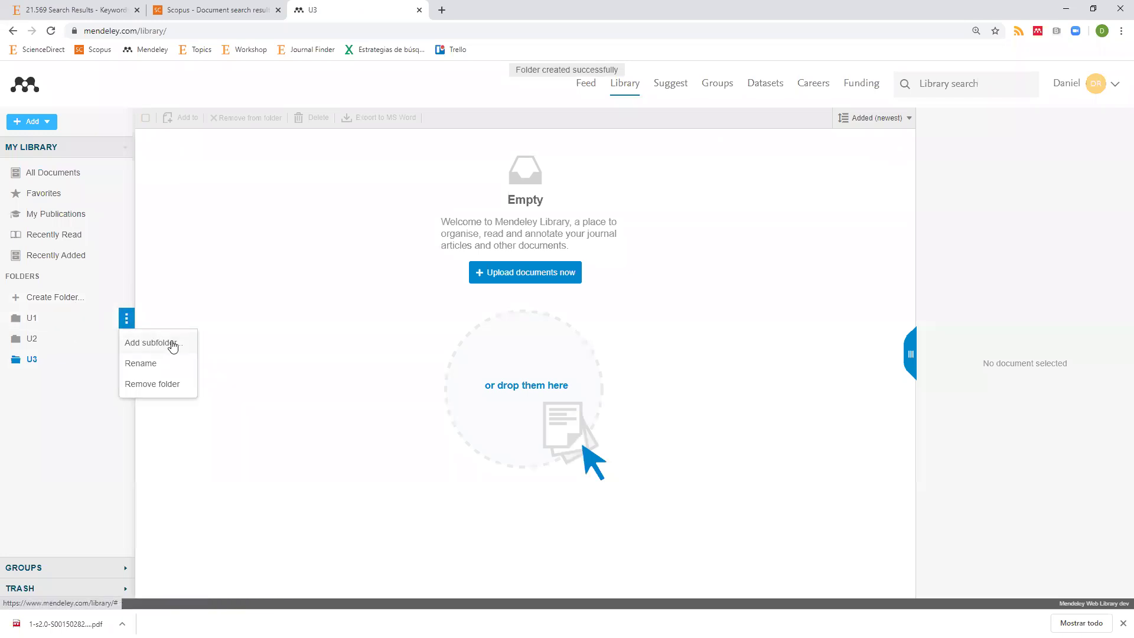
click(162, 348)
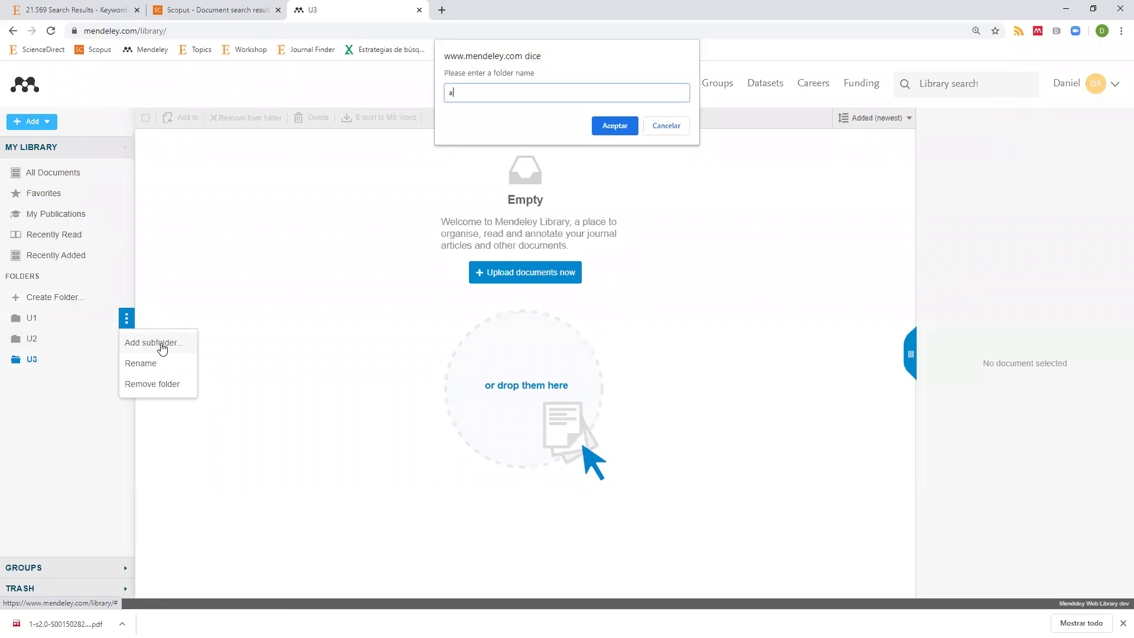
key(Return)
click(132, 319)
click(141, 345)
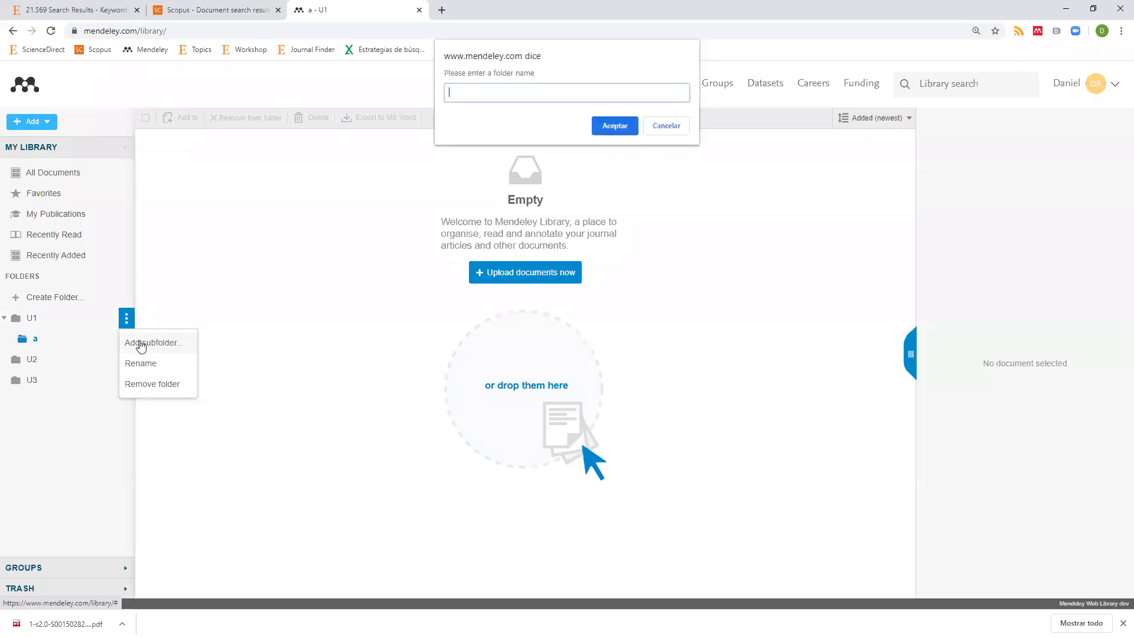
text(b)
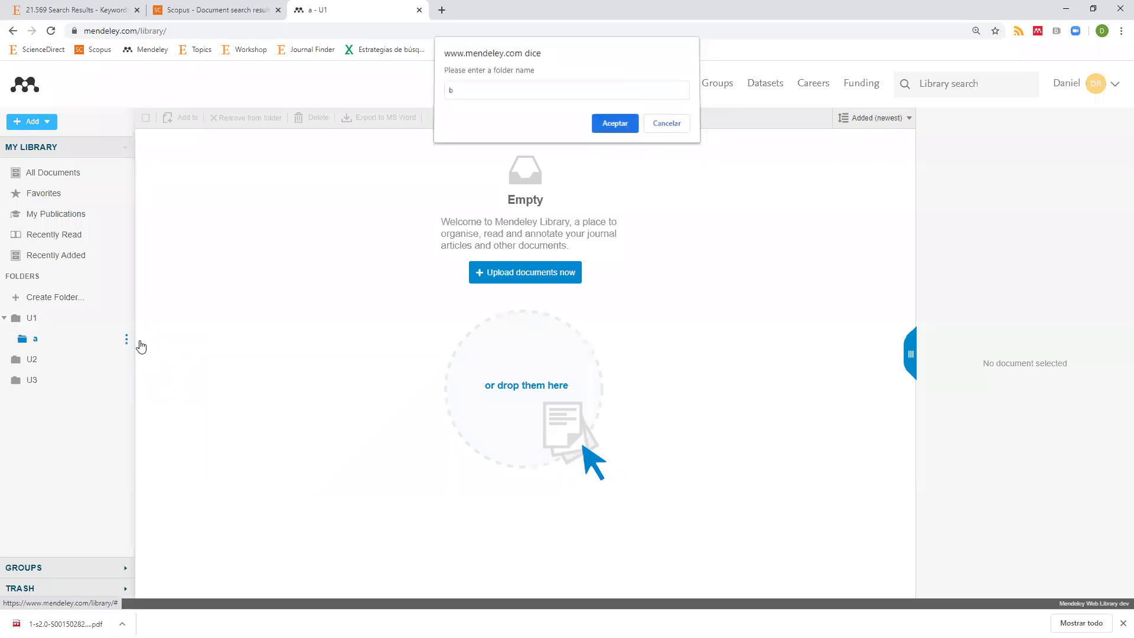
key(Return)
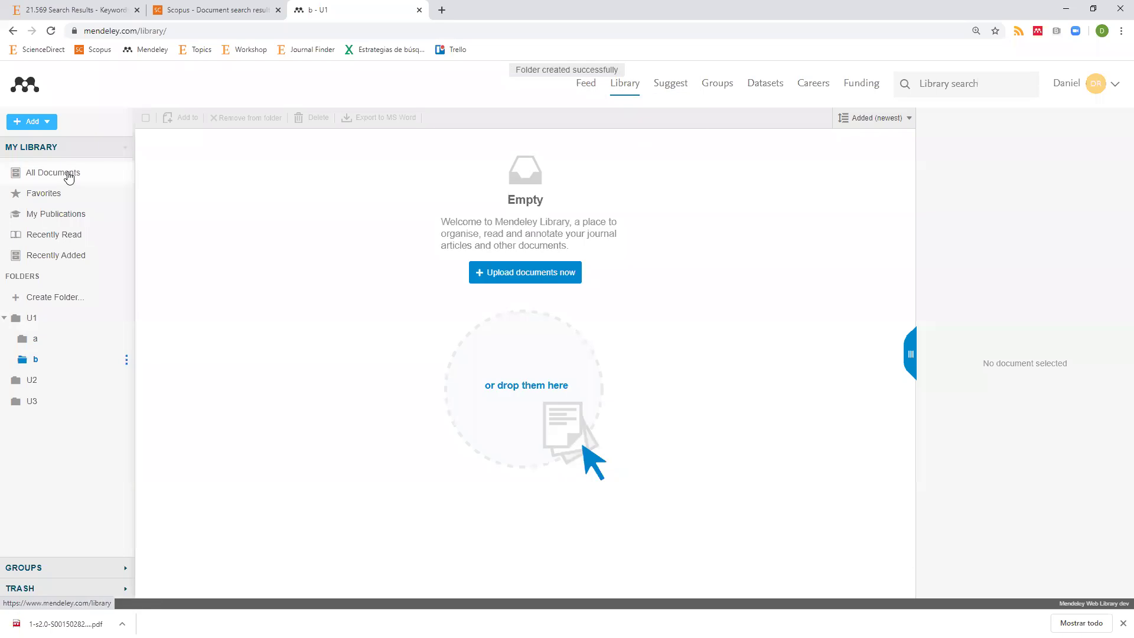
Add the Lancet COVID-19 statement from all documents to subfolder a, and open that subfolder
click(65, 173)
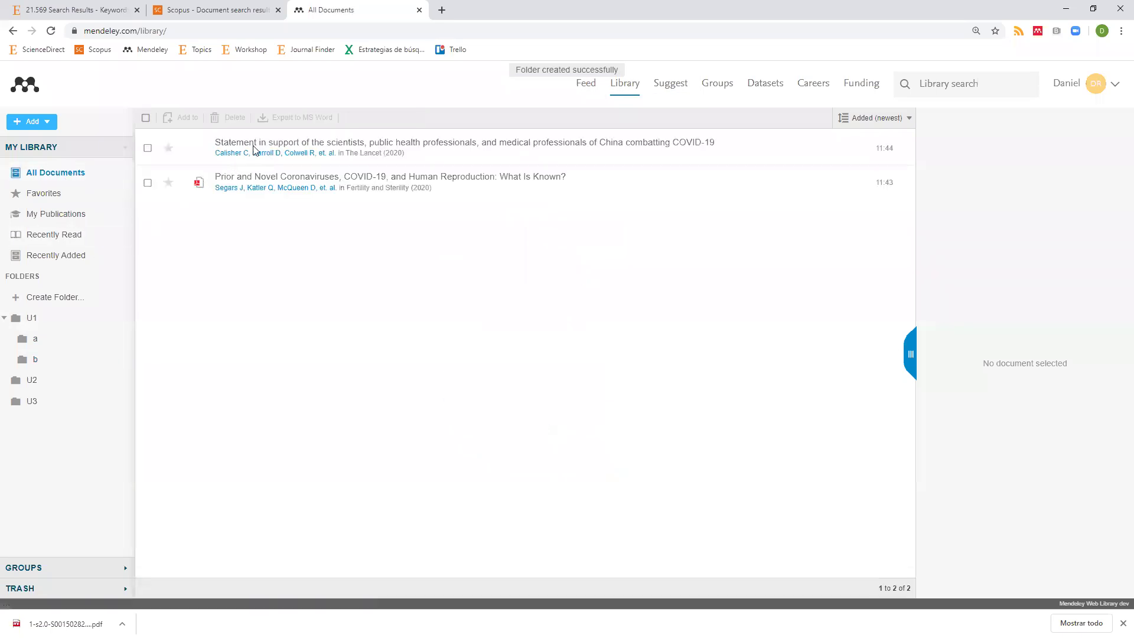
drag(258, 145, 56, 344)
click(61, 342)
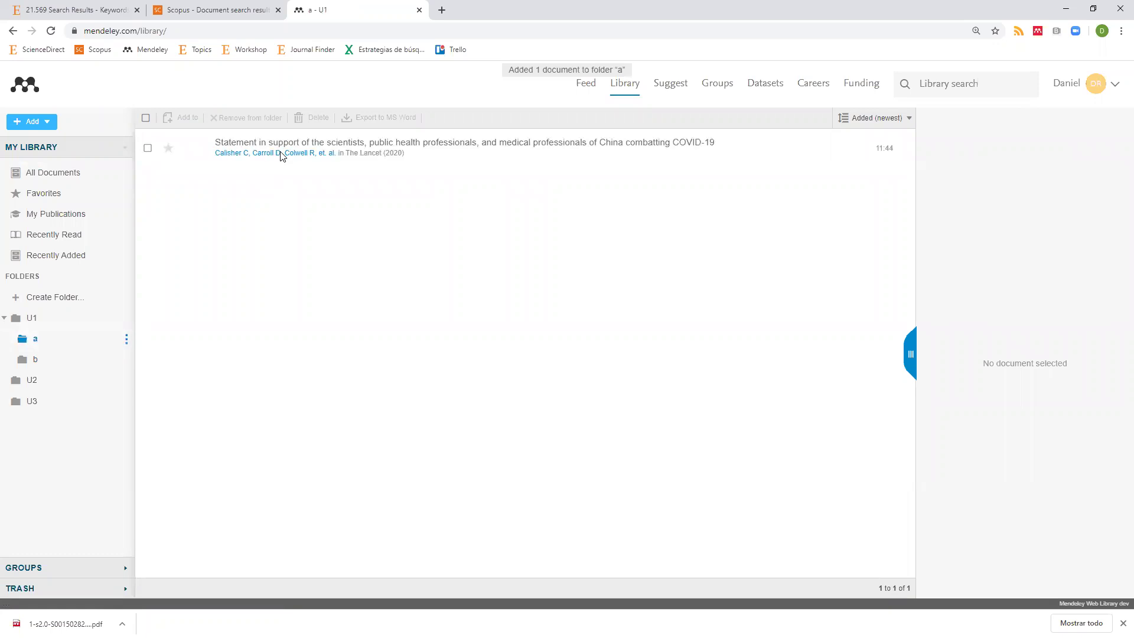
Add the Lancet statement from subfolder a to subfolder b as well, check both subfolders and return to all documents
click(60, 176)
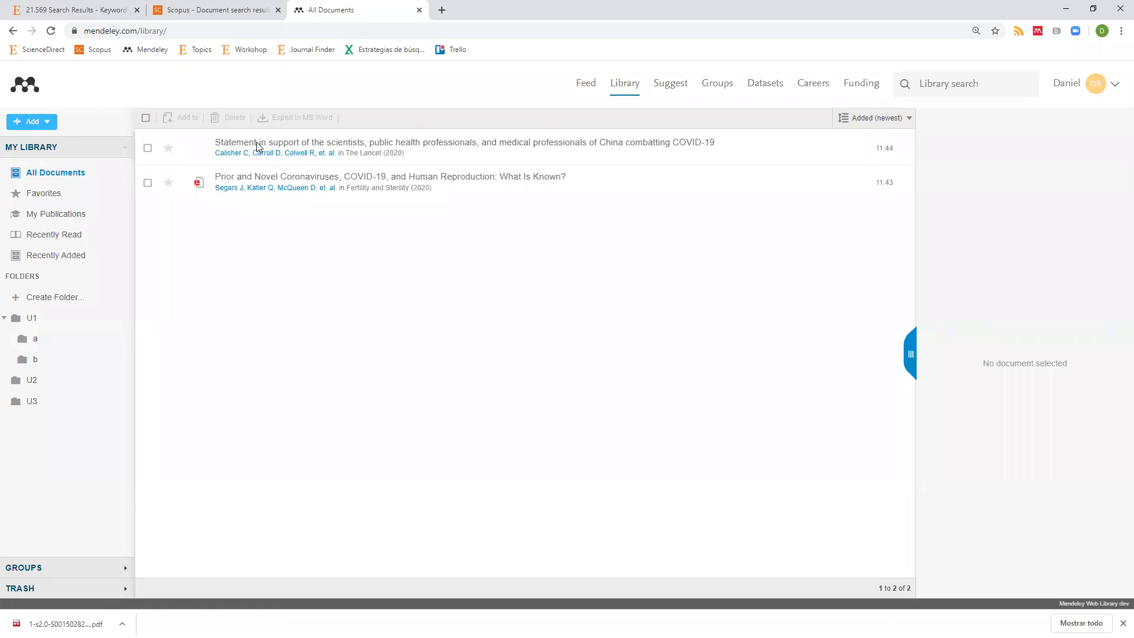
click(70, 341)
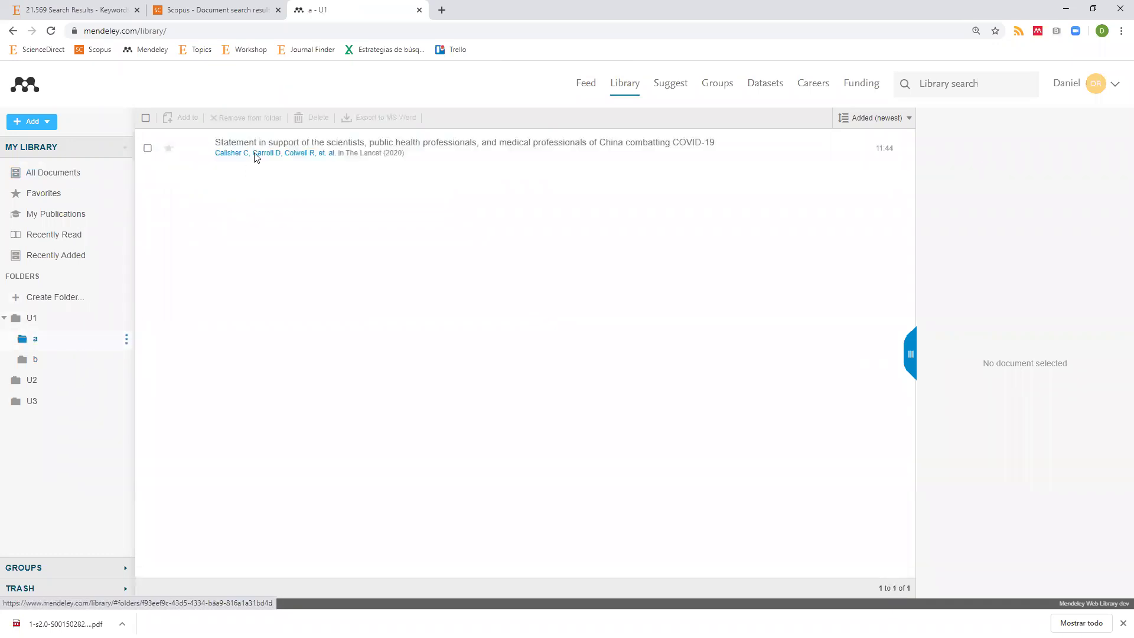
drag(260, 145, 52, 363)
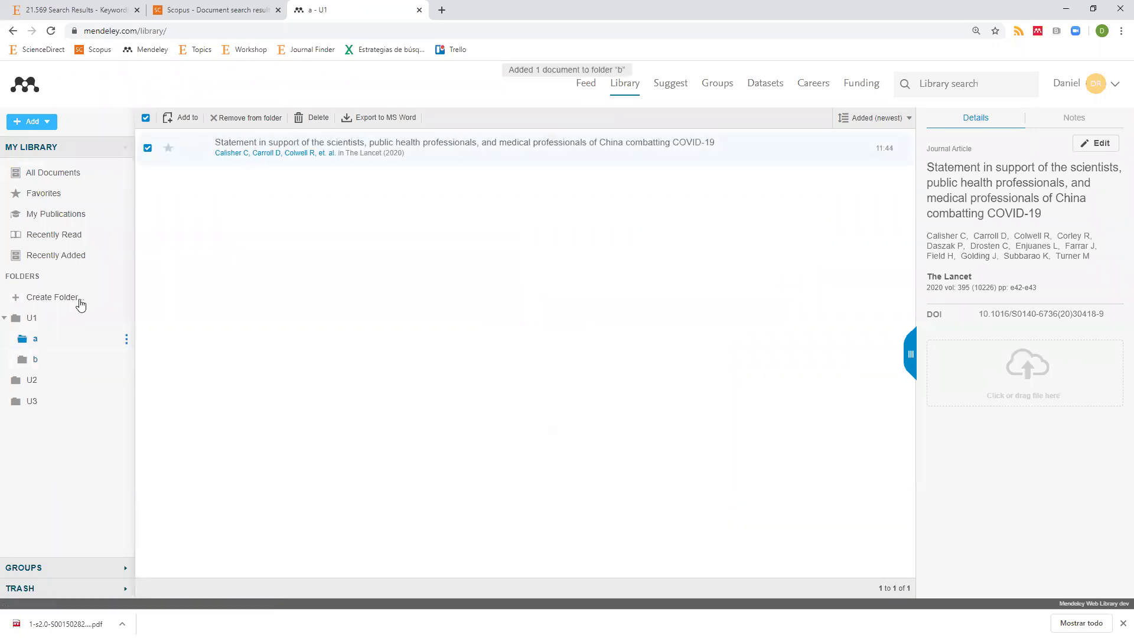
click(56, 360)
click(64, 345)
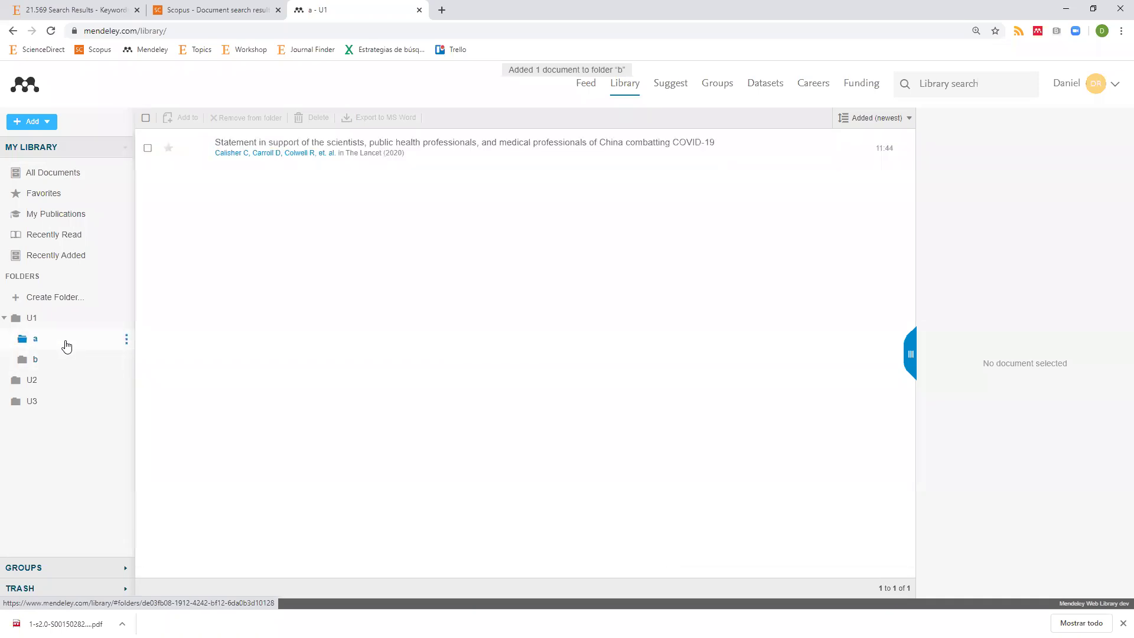
click(73, 172)
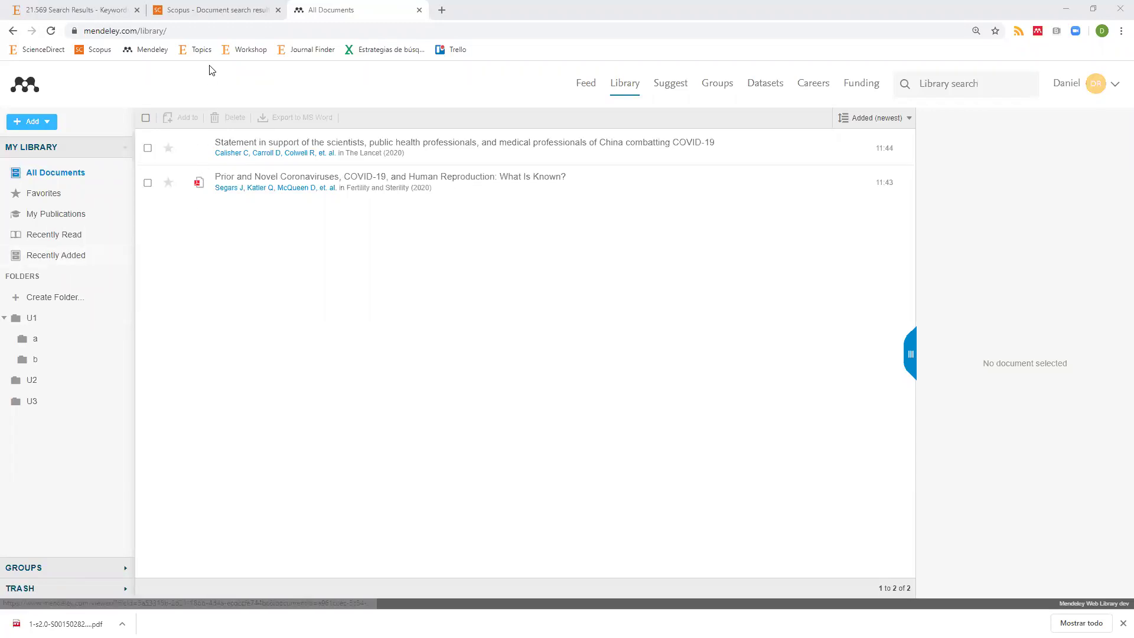
Switch to Scopus, open the first result at its publisher, look through the Lancet full text, and return to the results
click(222, 9)
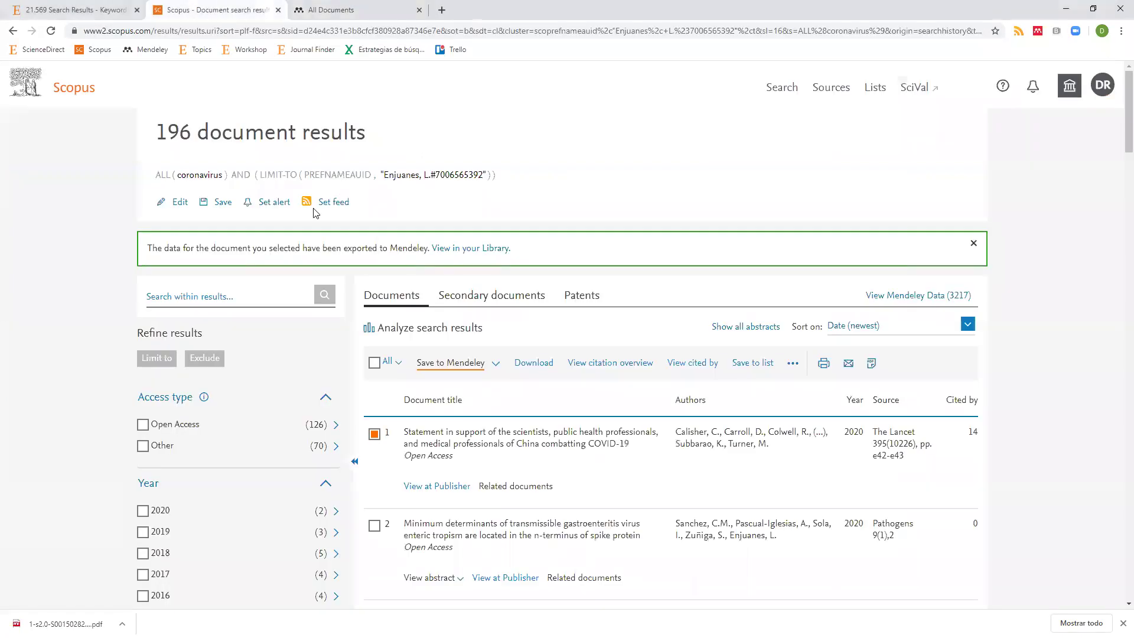
scroll(534, 388, down, 2)
scroll(534, 388, down, 2)
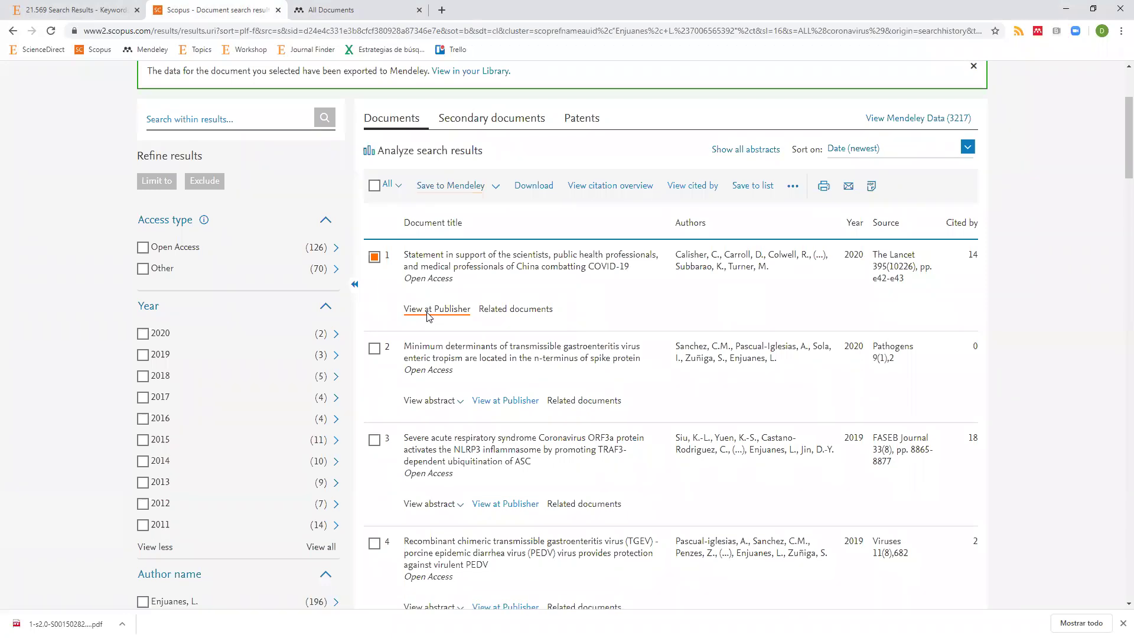
click(428, 313)
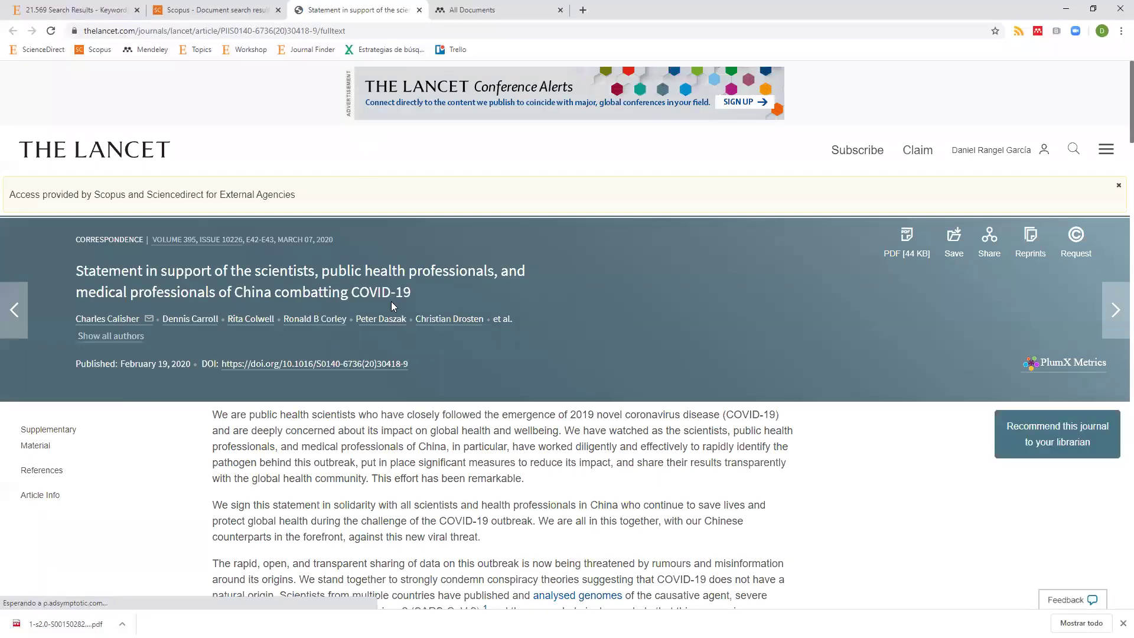
scroll(378, 302, down, 6)
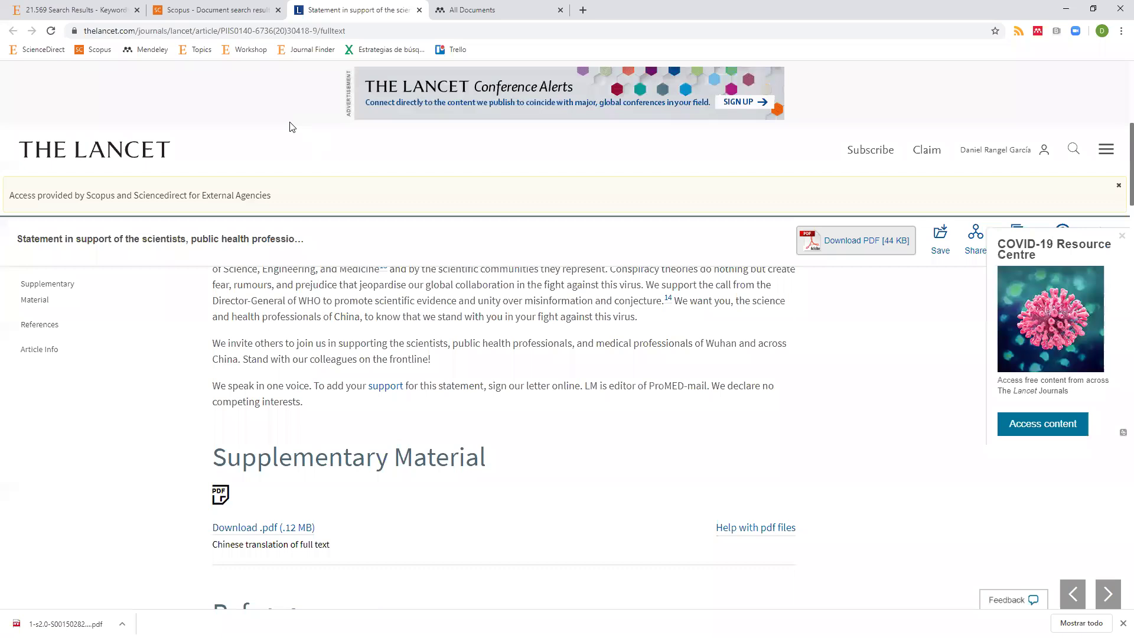
click(234, 11)
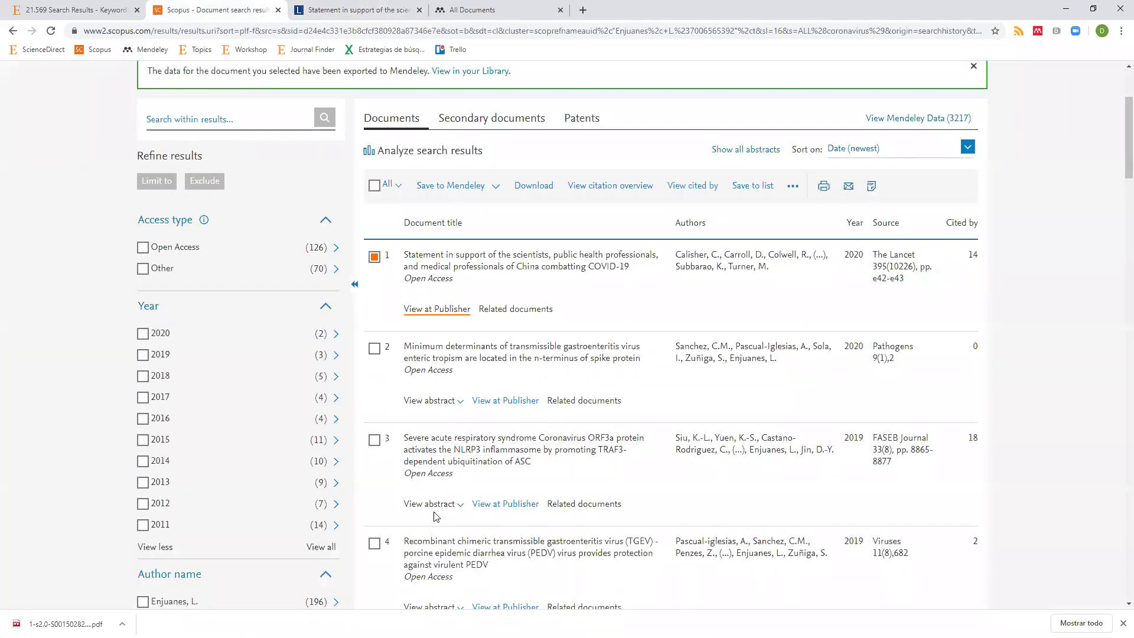